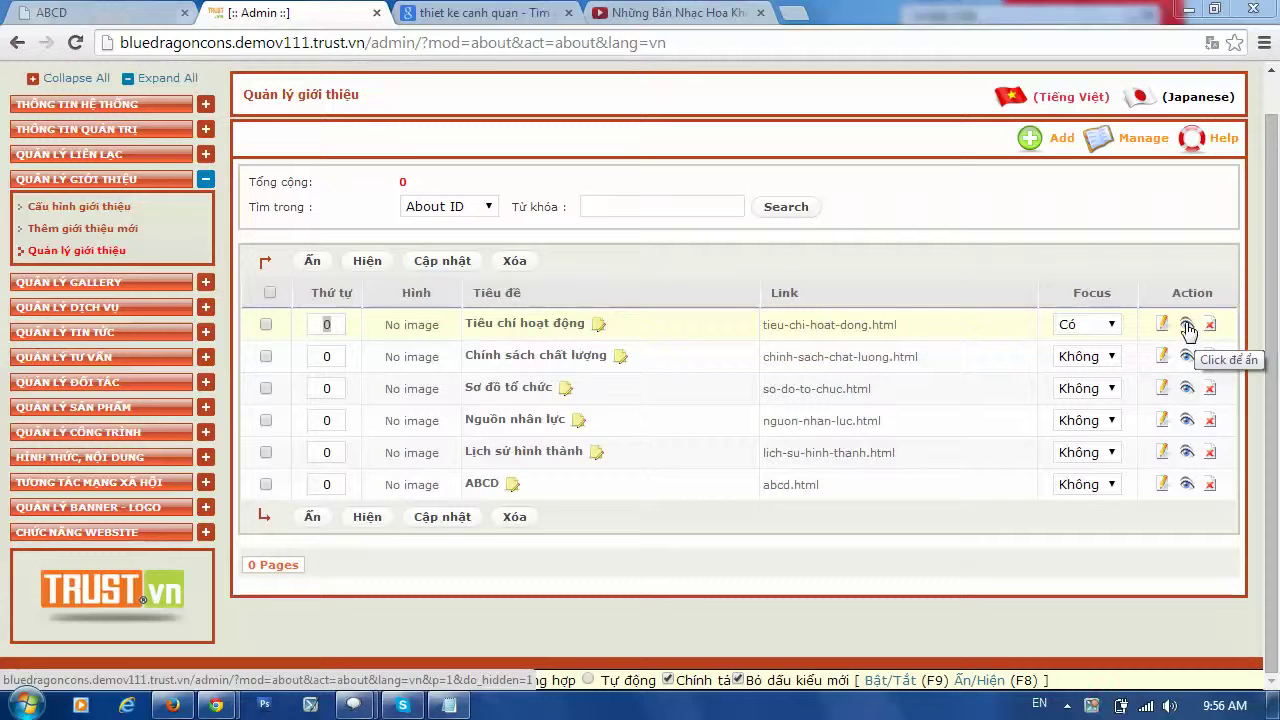
Hide the Tiêu chí hoạt động article, and make it visible again with the bulk Hiện action.
{"action": "left_click", "coordinate": [1187, 326]}
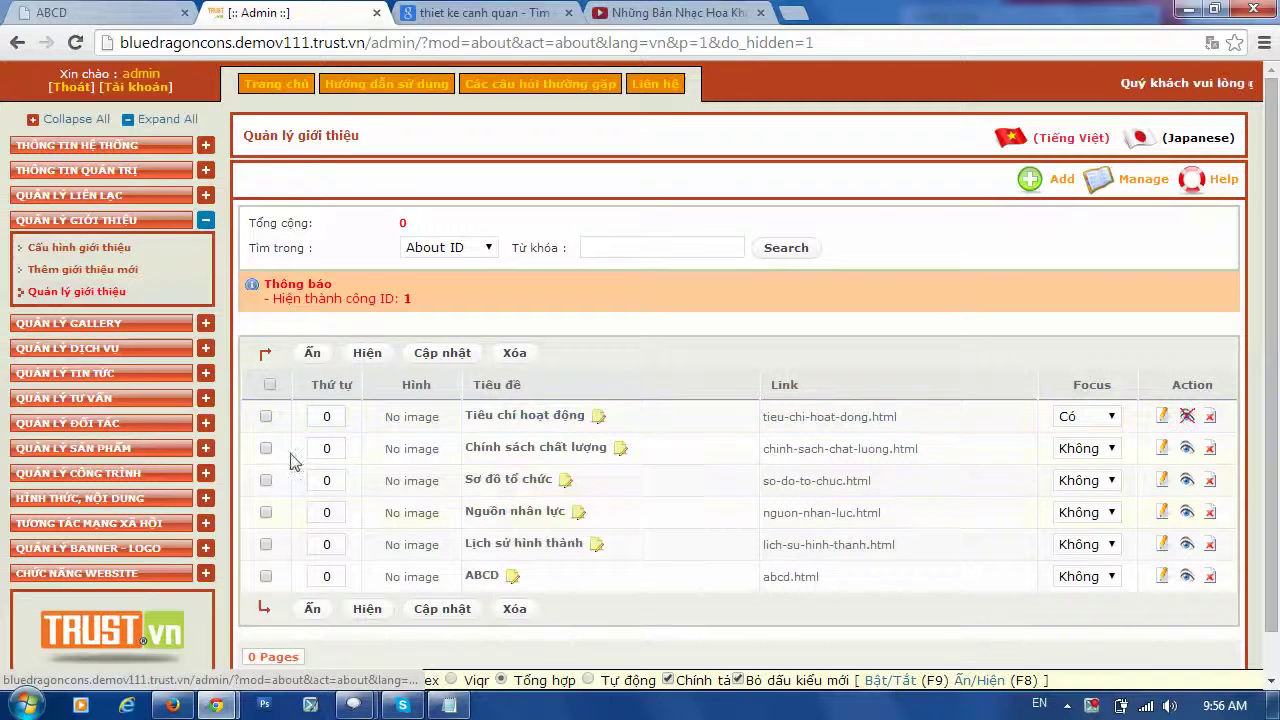
{"action": "left_click", "coordinate": [266, 416]}
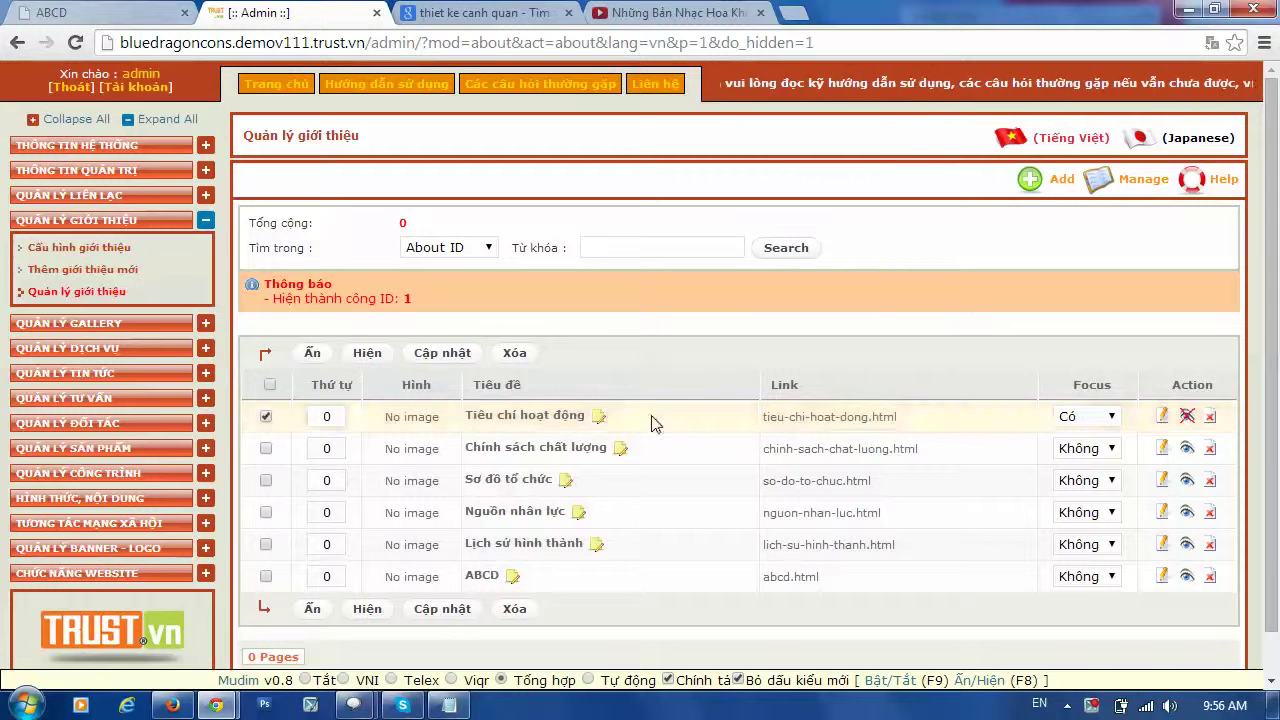
{"action": "left_click", "coordinate": [371, 360]}
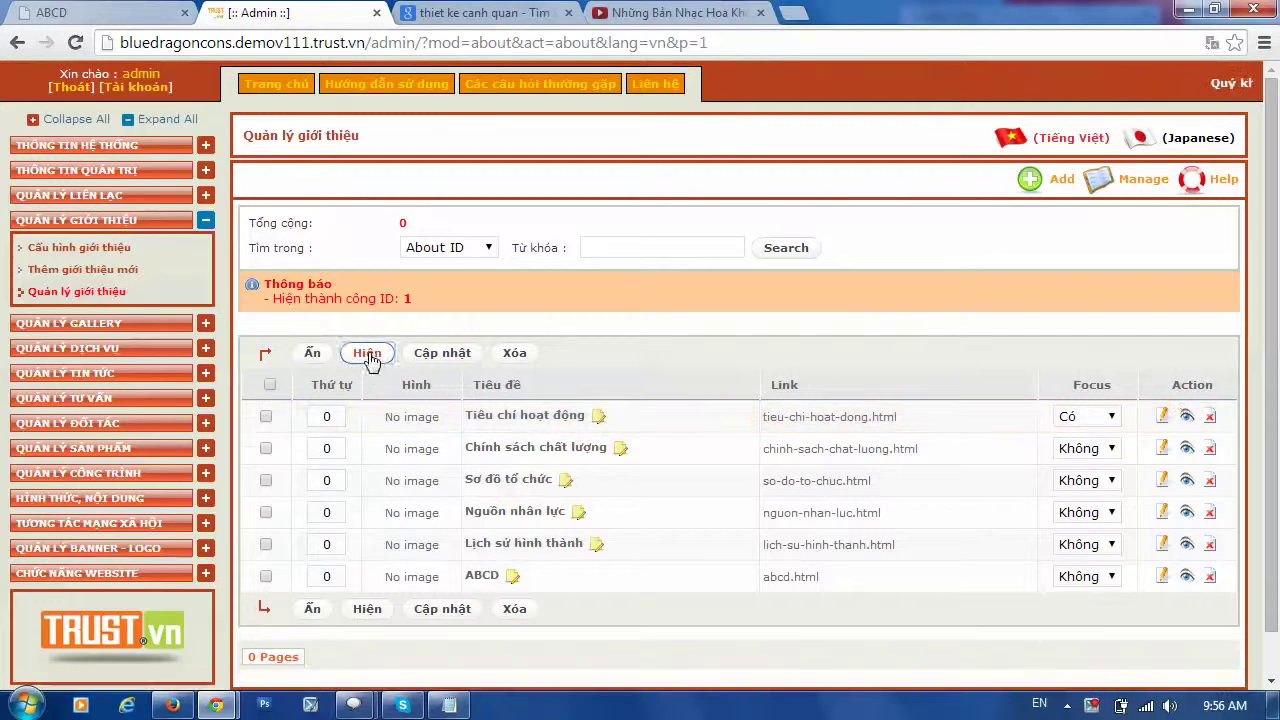
Open the Tiêu chí hoạt động article for editing, review its content and SEO fields, and return to the article list.
{"action": "left_click", "coordinate": [1162, 417]}
{"action": "scroll", "coordinate": [630, 365], "scroll_direction": "down", "scroll_amount": 1}
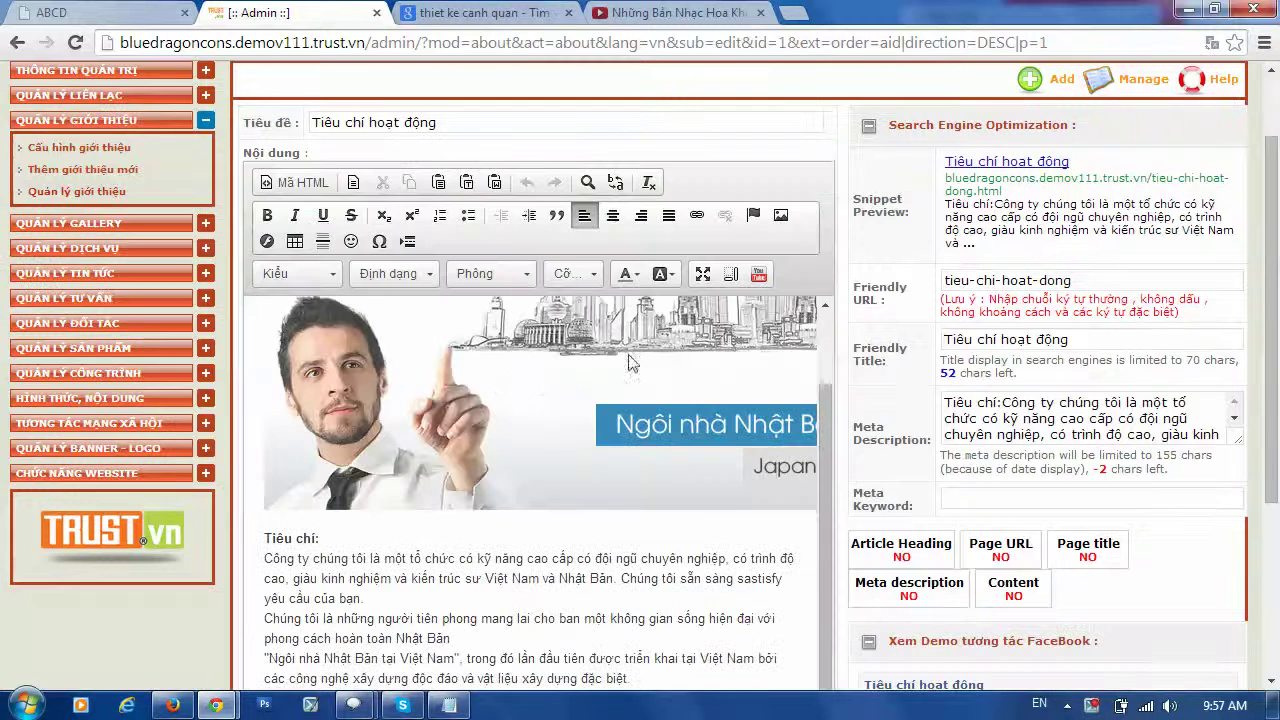
{"action": "scroll", "coordinate": [490, 385], "scroll_direction": "down", "scroll_amount": 1}
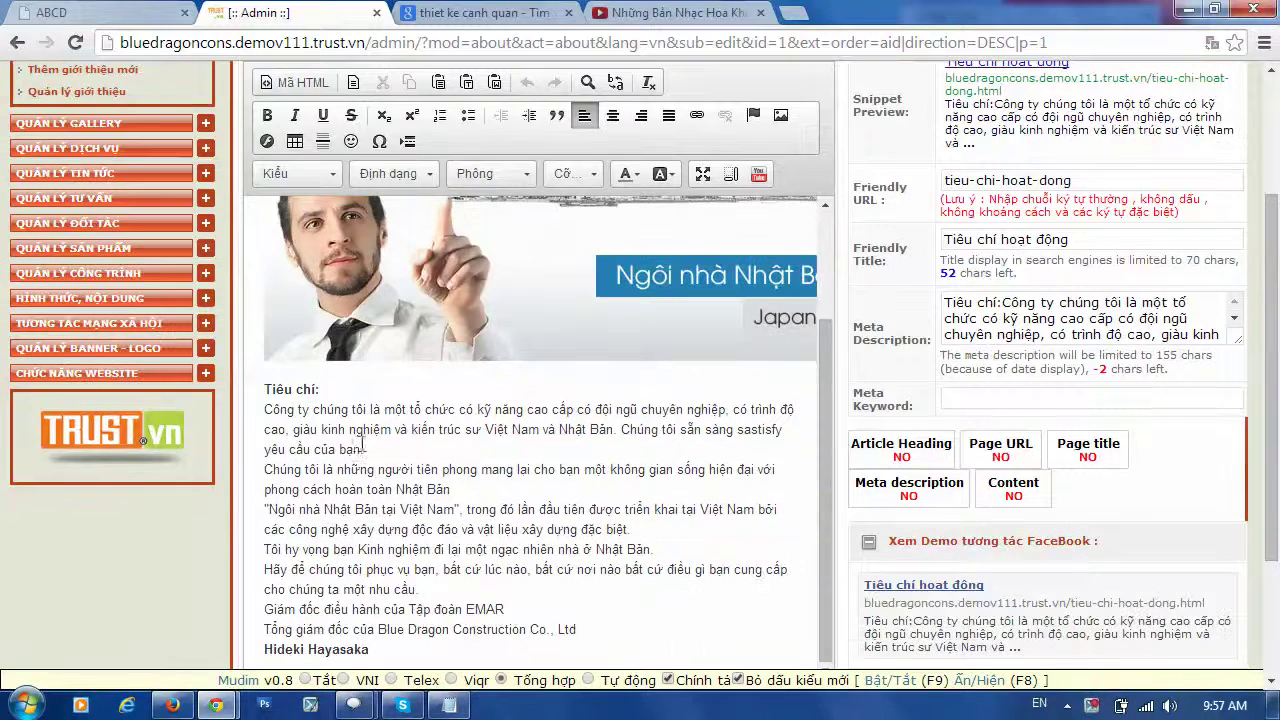
{"action": "scroll", "coordinate": [443, 468], "scroll_direction": "down", "scroll_amount": 2}
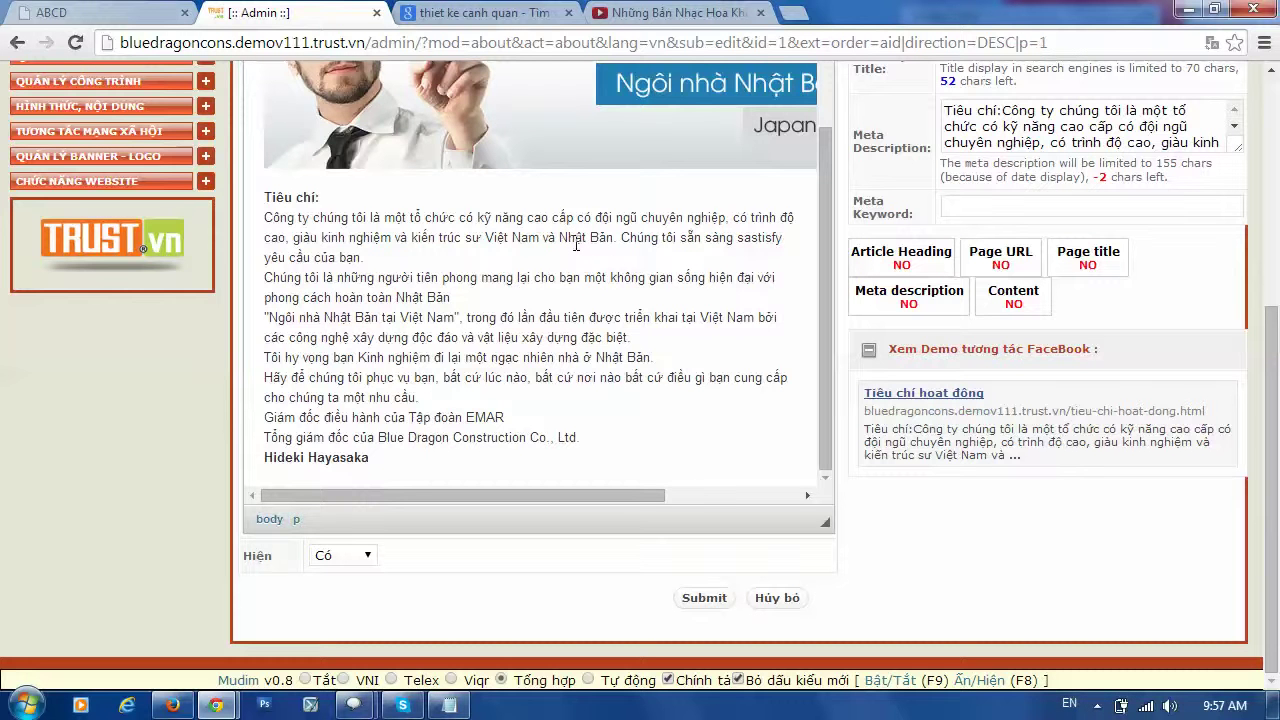
{"action": "scroll", "coordinate": [733, 200], "scroll_direction": "up", "scroll_amount": 5}
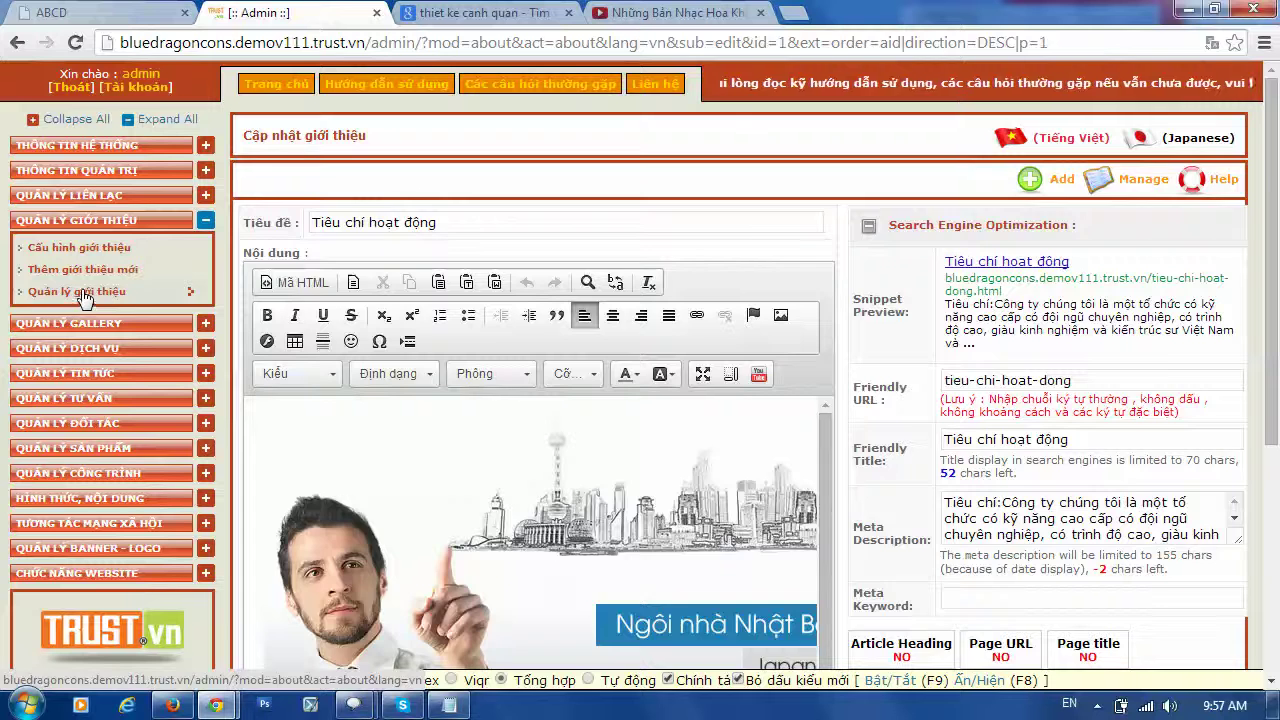
{"action": "left_click", "coordinate": [1143, 179]}
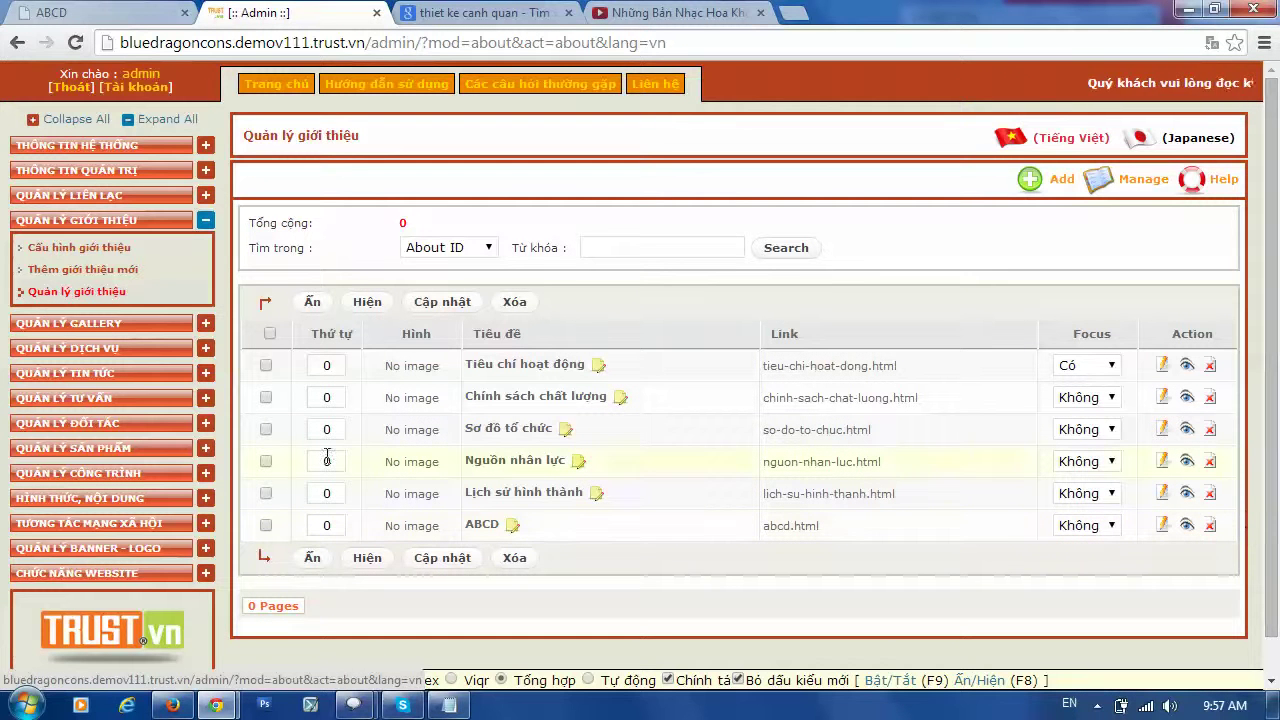
{"action": "left_click", "coordinate": [1211, 527]}
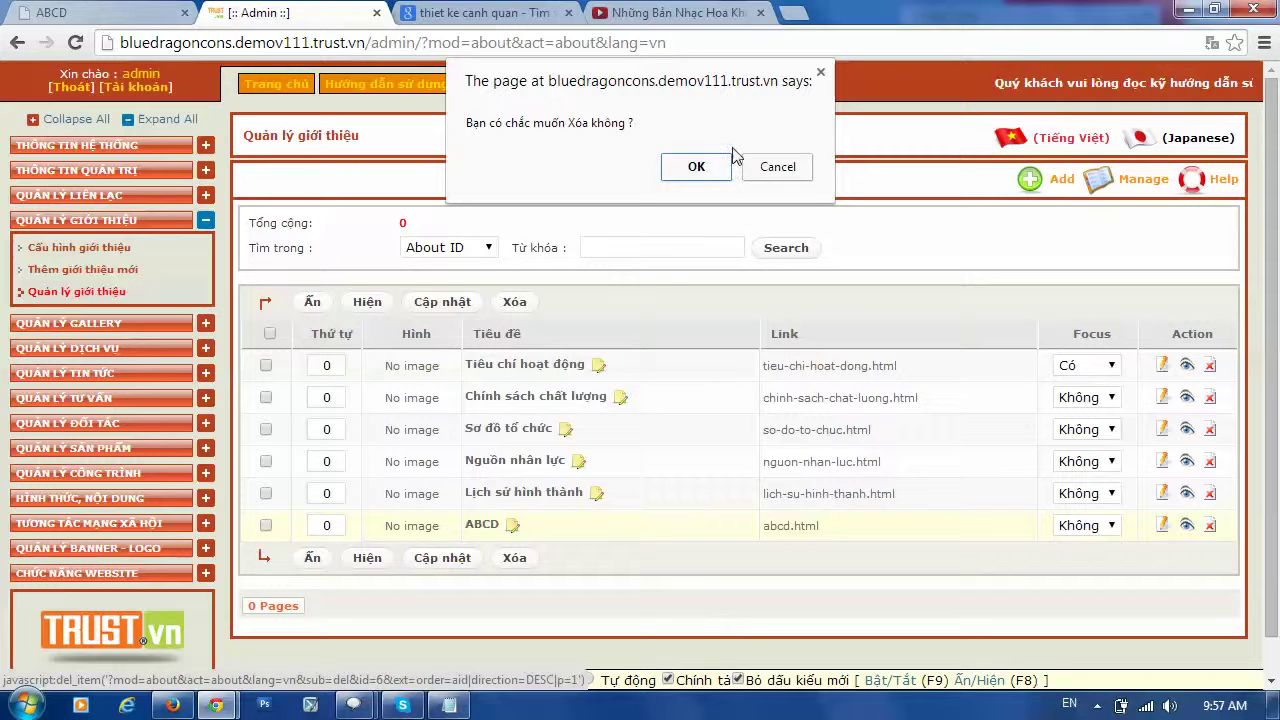
{"action": "left_click", "coordinate": [802, 170]}
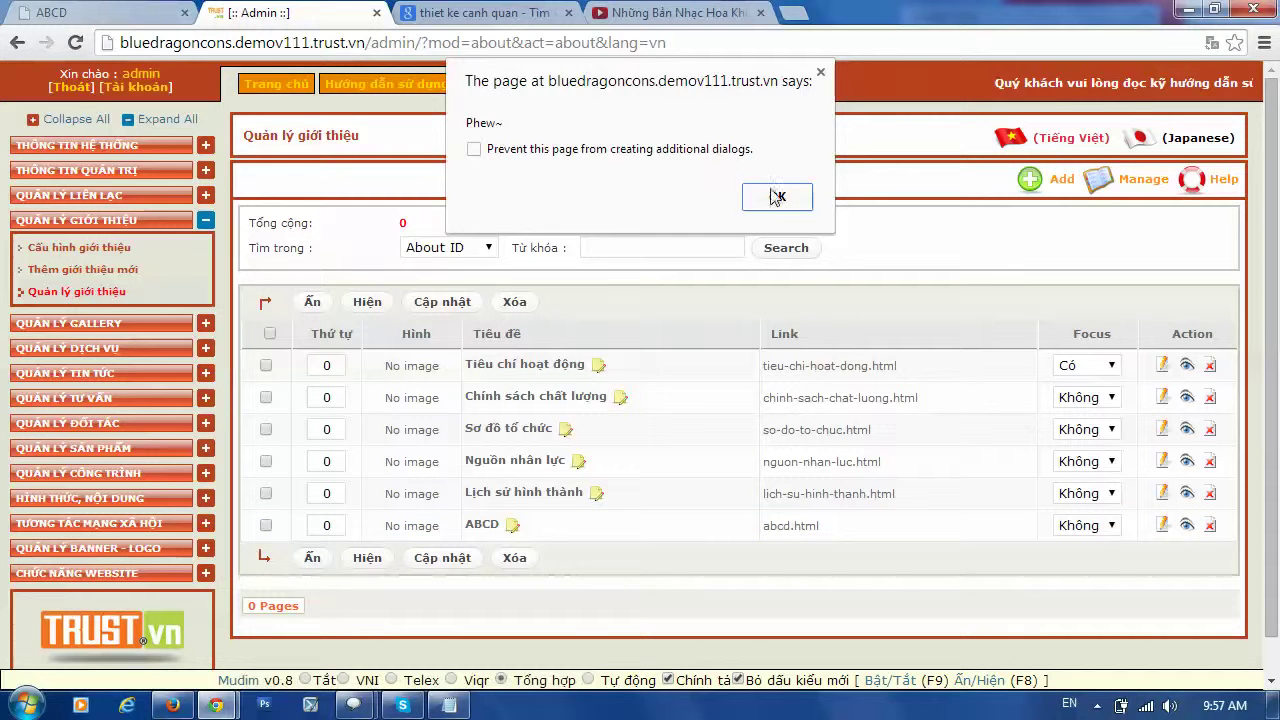
{"action": "left_click", "coordinate": [771, 198]}
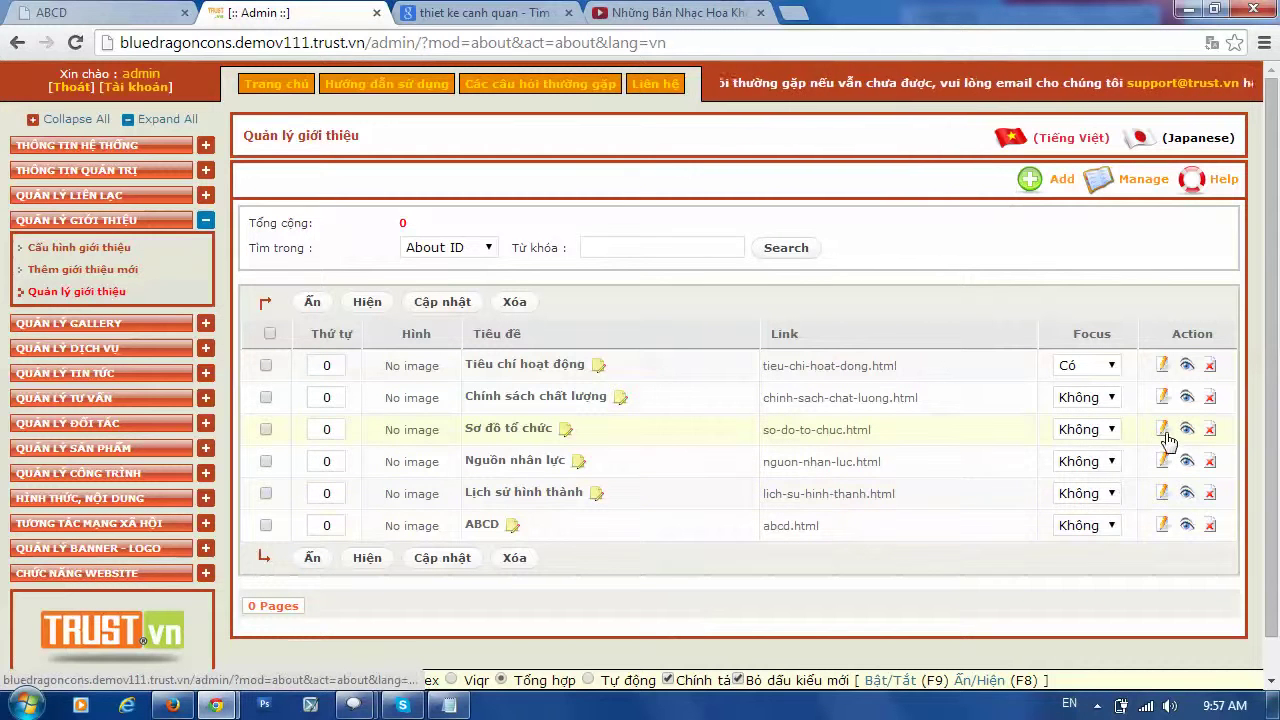
Open the Vietnamese ABCD article for editing and examine its content and the options for the desert image.
{"action": "left_click", "coordinate": [1166, 524]}
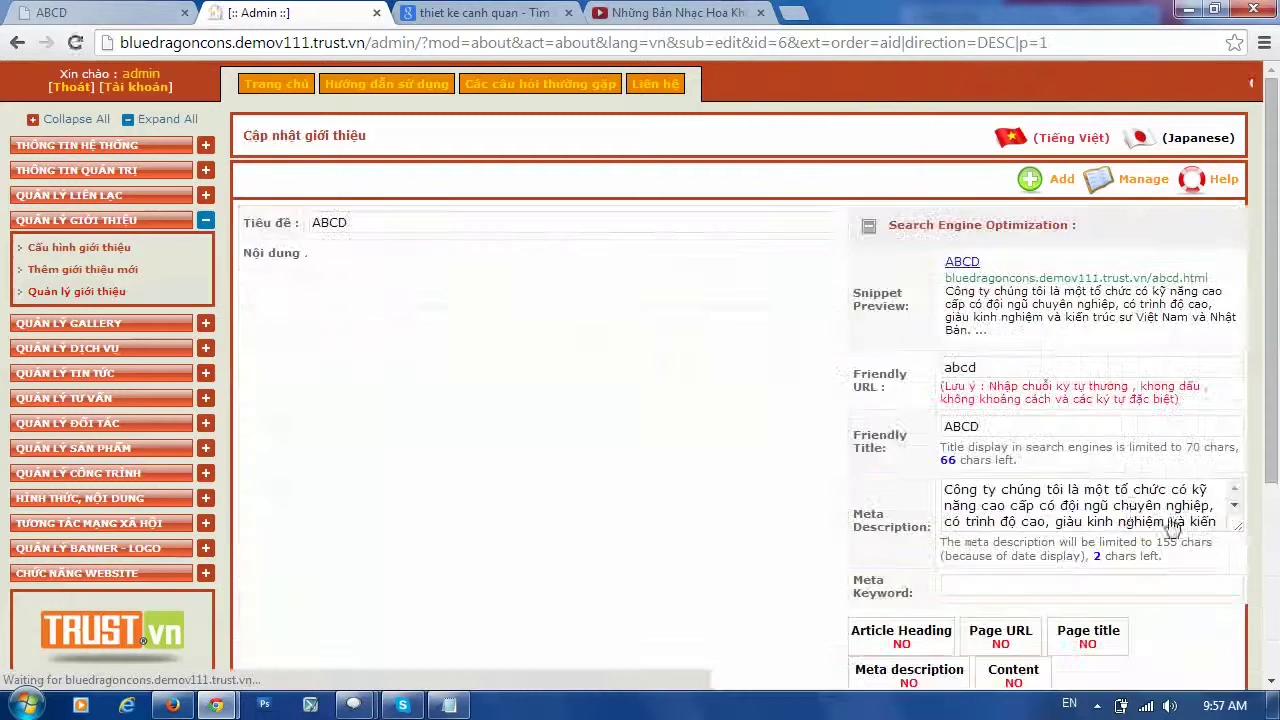
{"action": "scroll", "coordinate": [714, 456], "scroll_direction": "down", "scroll_amount": 1}
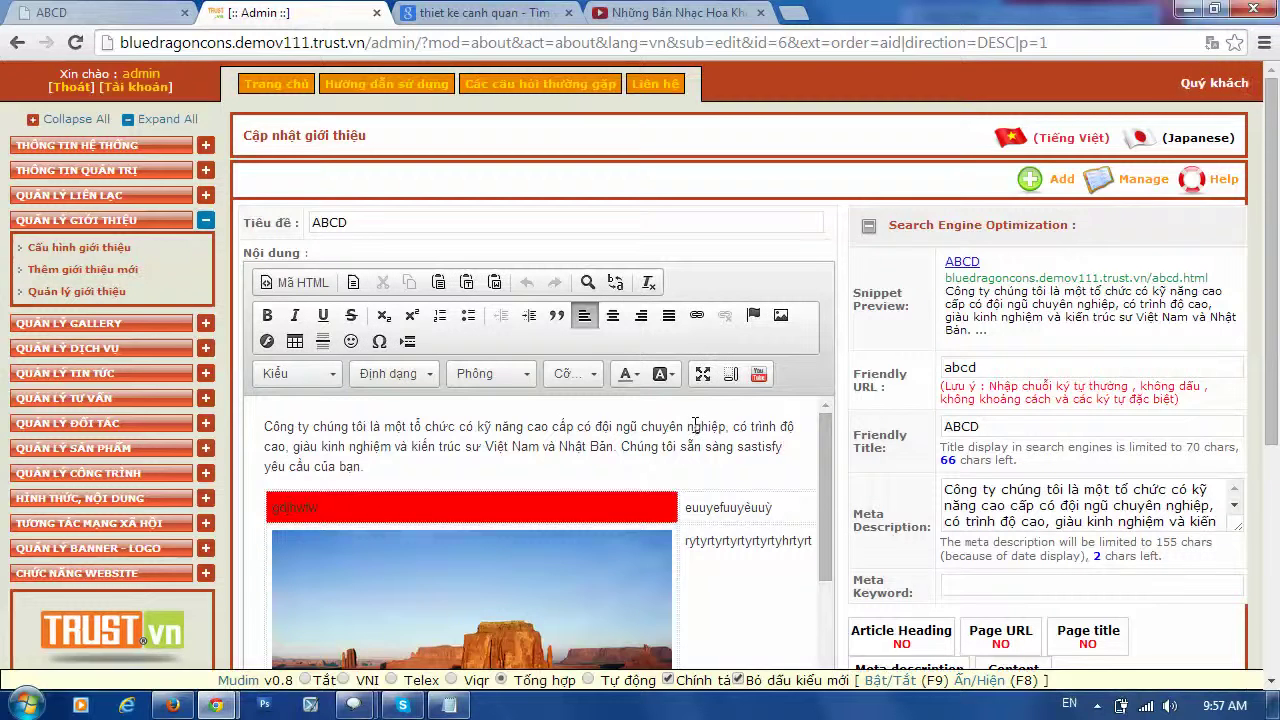
{"action": "left_click_drag", "start_coordinate": [1274, 247], "coordinate": [1278, 433]}
{"action": "left_click", "coordinate": [526, 414]}
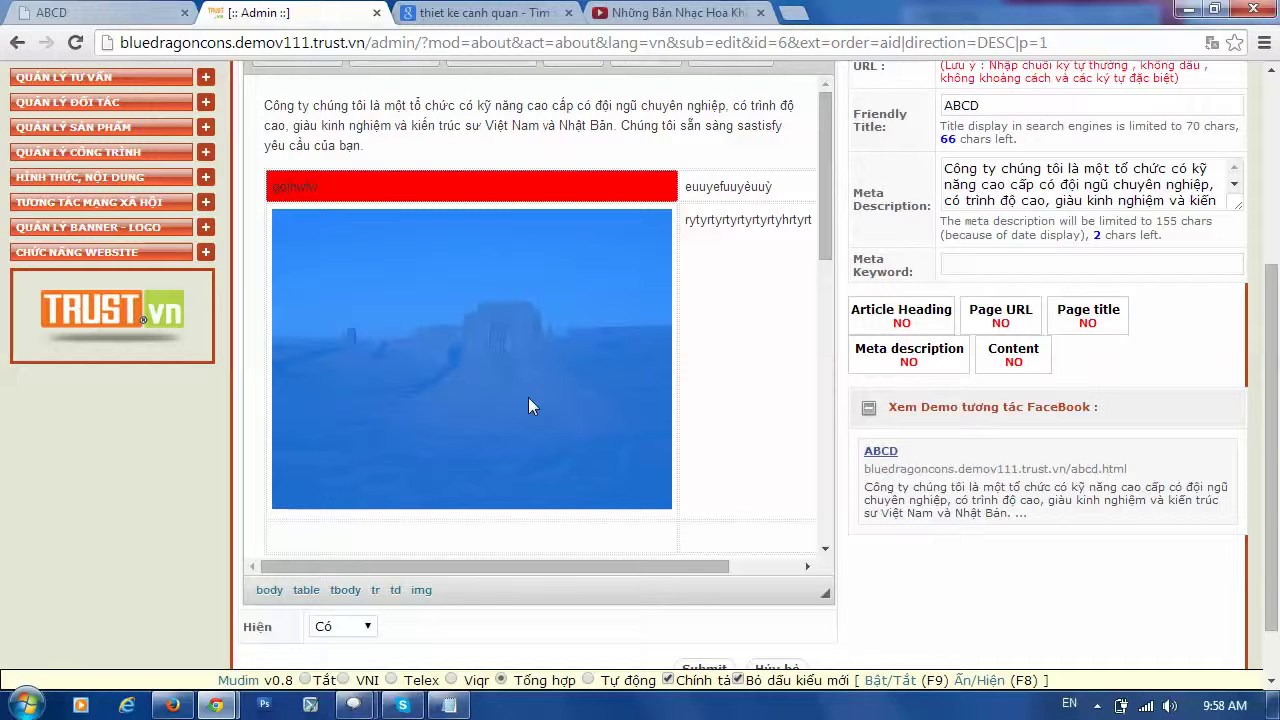
{"action": "right_click", "coordinate": [481, 368]}
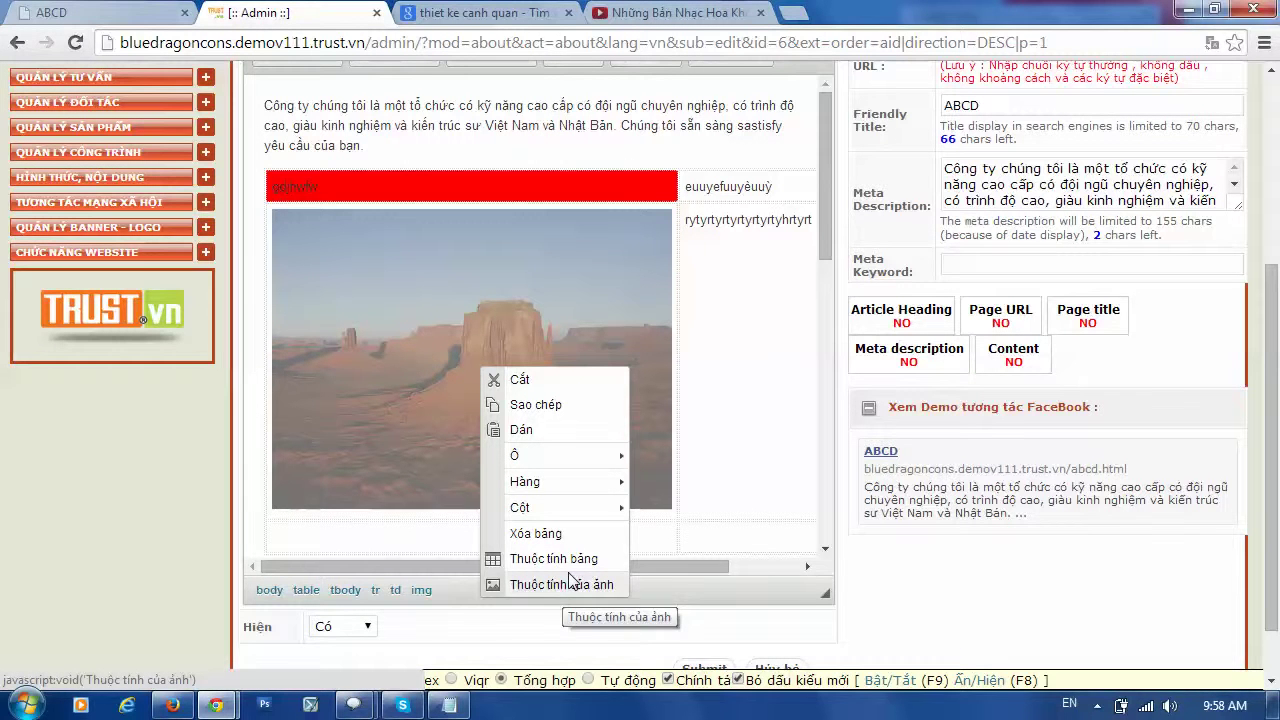
{"action": "left_click", "coordinate": [743, 332]}
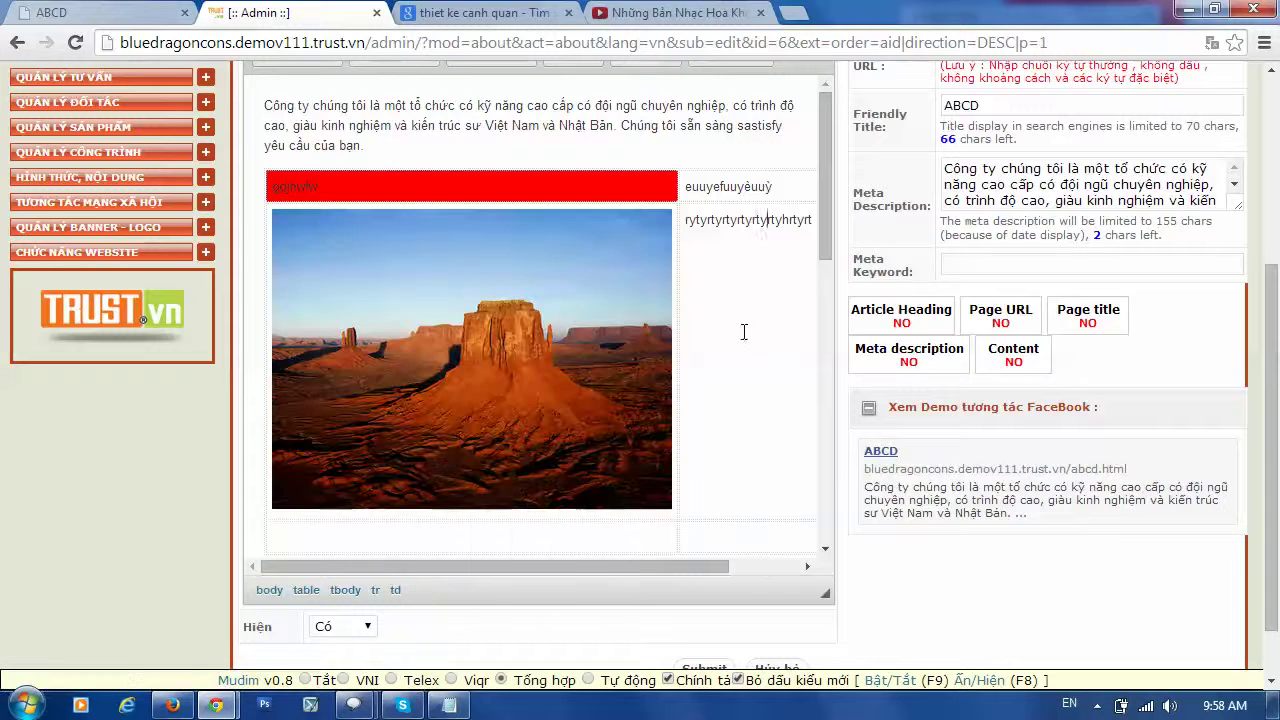
{"action": "scroll", "coordinate": [716, 290], "scroll_direction": "up", "scroll_amount": 3}
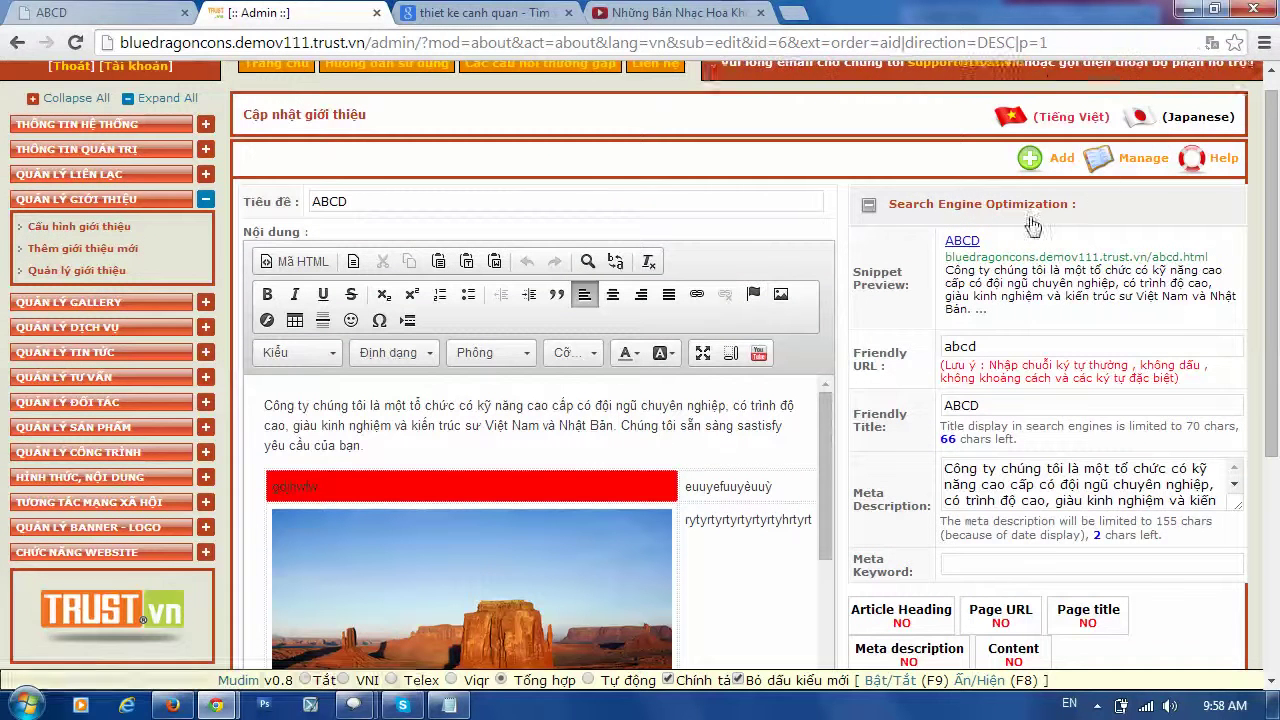
Switch the introduction article list to Japanese and open its ABCD article for editing.
{"action": "left_click", "coordinate": [76, 269]}
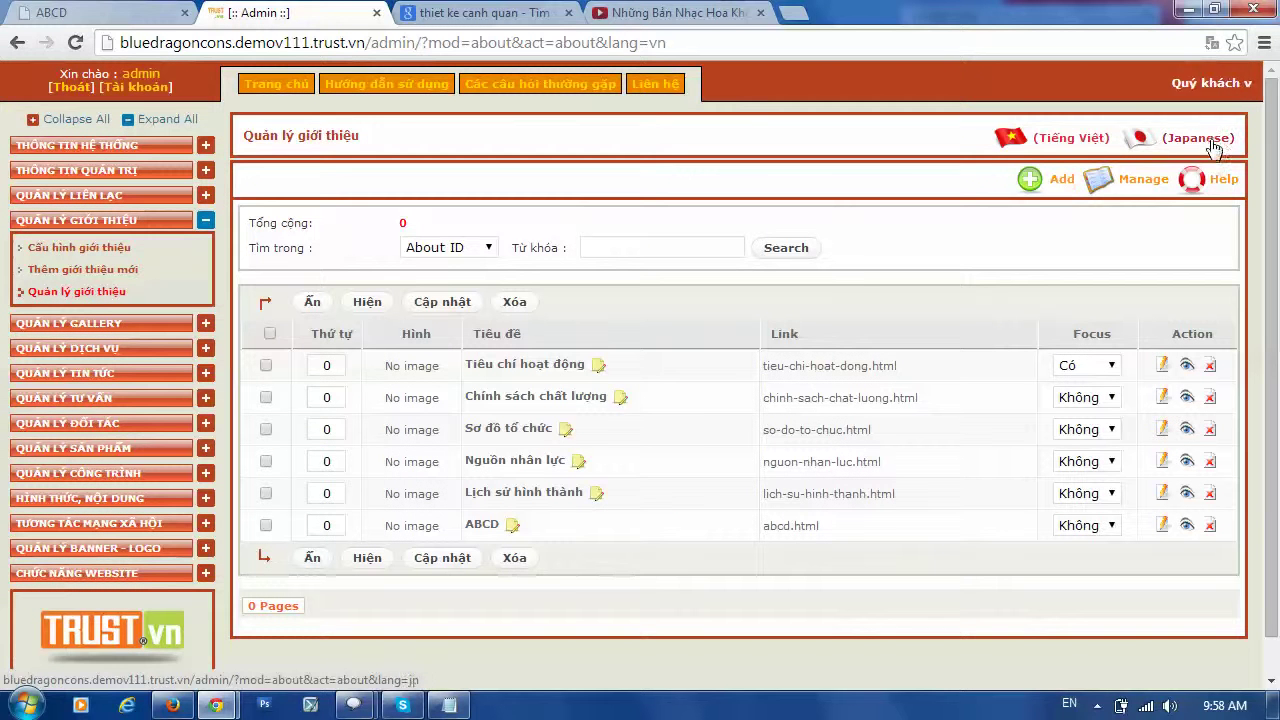
{"action": "left_click", "coordinate": [1208, 141]}
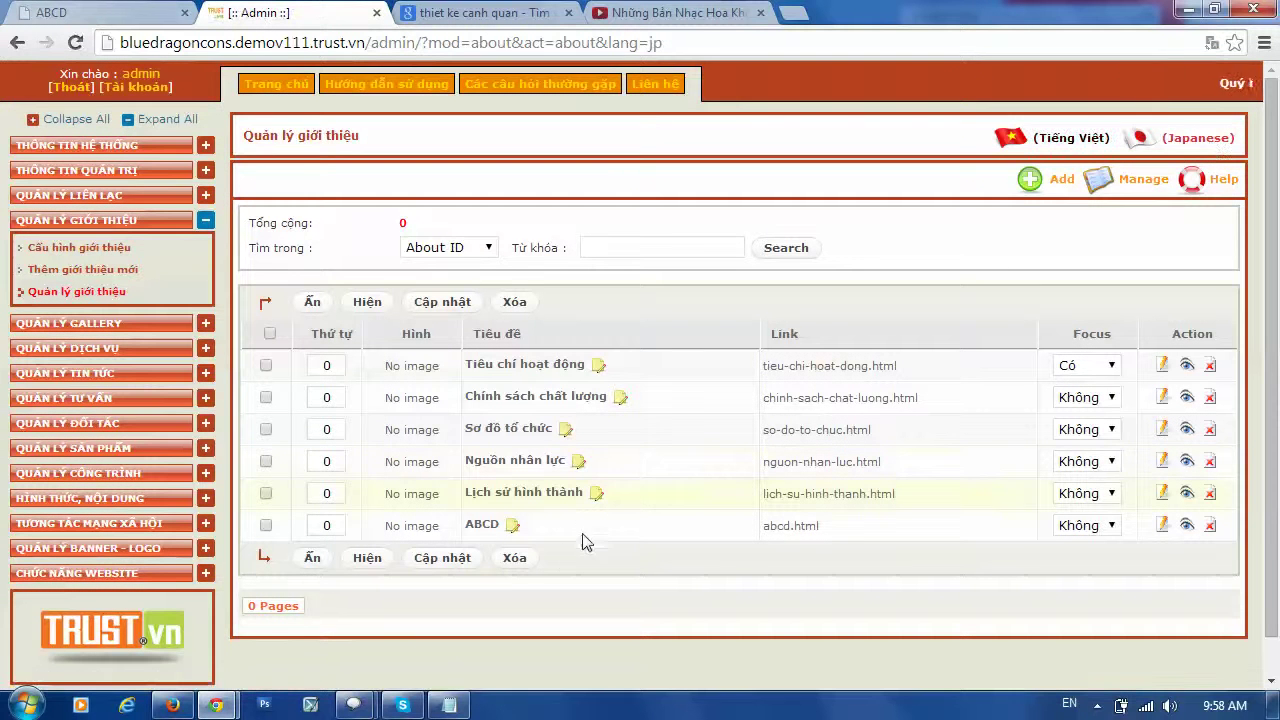
{"action": "left_click", "coordinate": [1161, 528]}
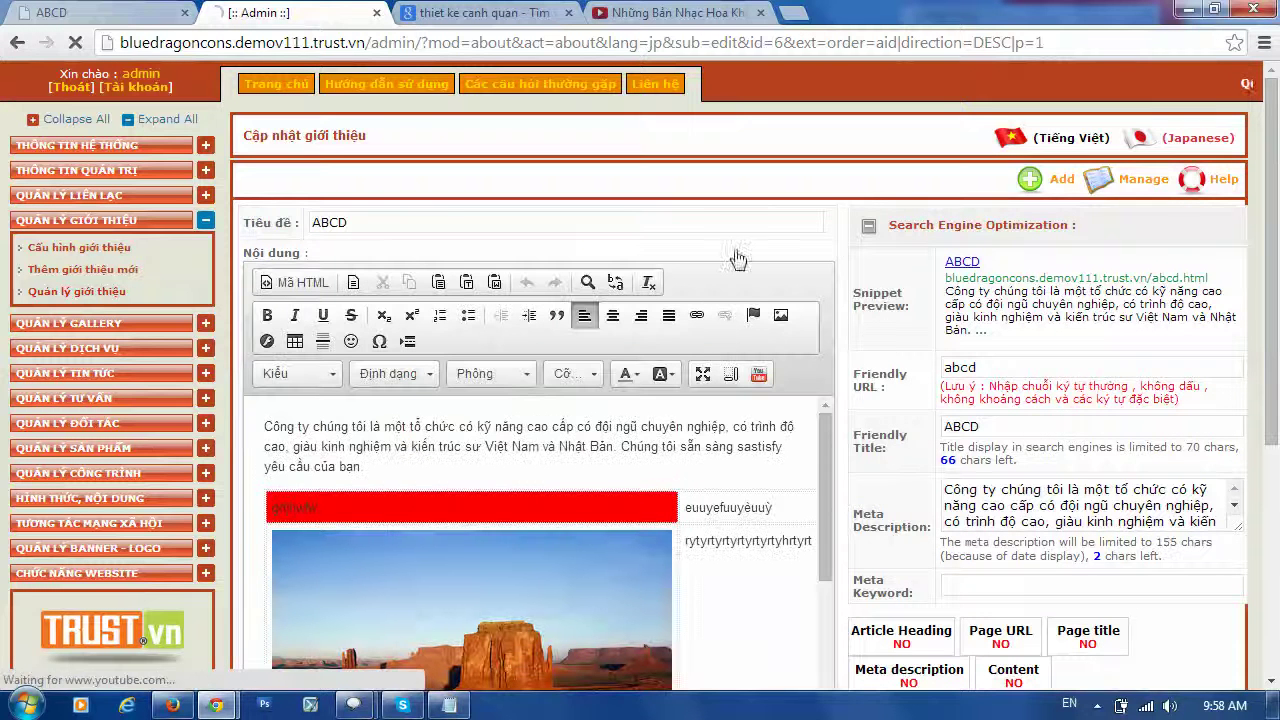
{"action": "left_click", "coordinate": [346, 229]}
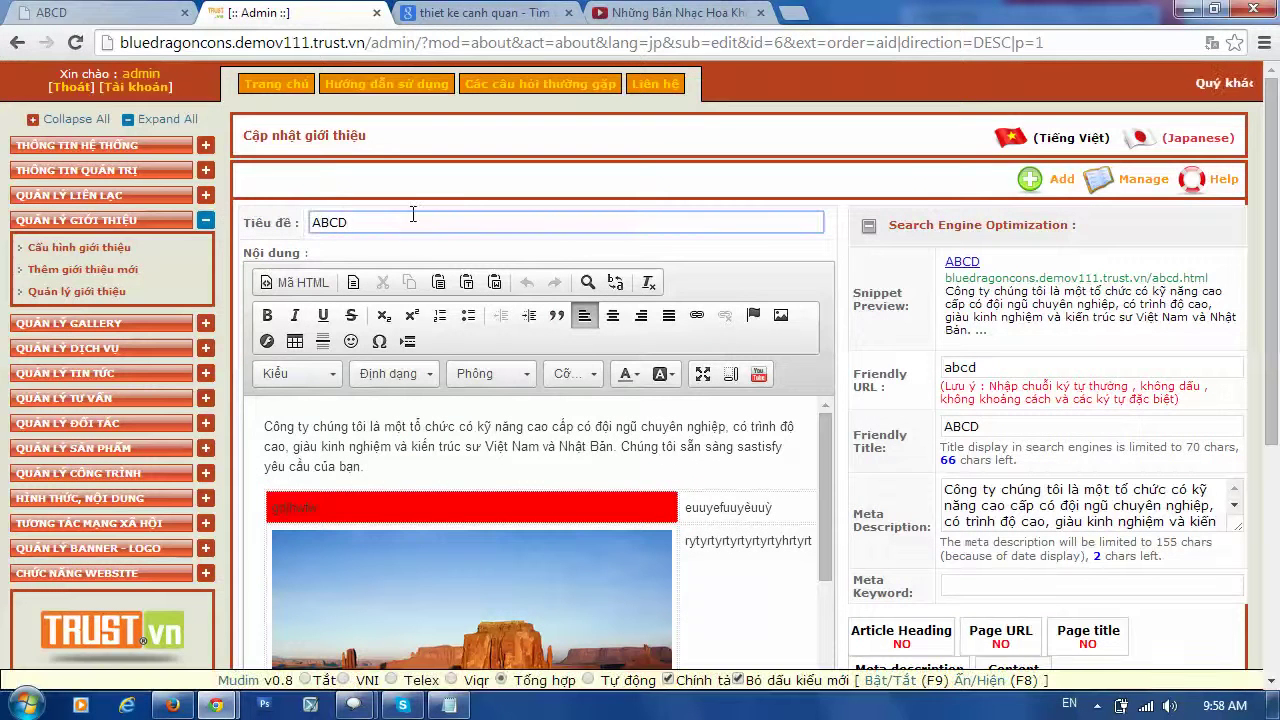
{"action": "scroll", "coordinate": [426, 218], "scroll_direction": "down", "scroll_amount": 1}
{"action": "scroll", "coordinate": [601, 343], "scroll_direction": "down", "scroll_amount": 3}
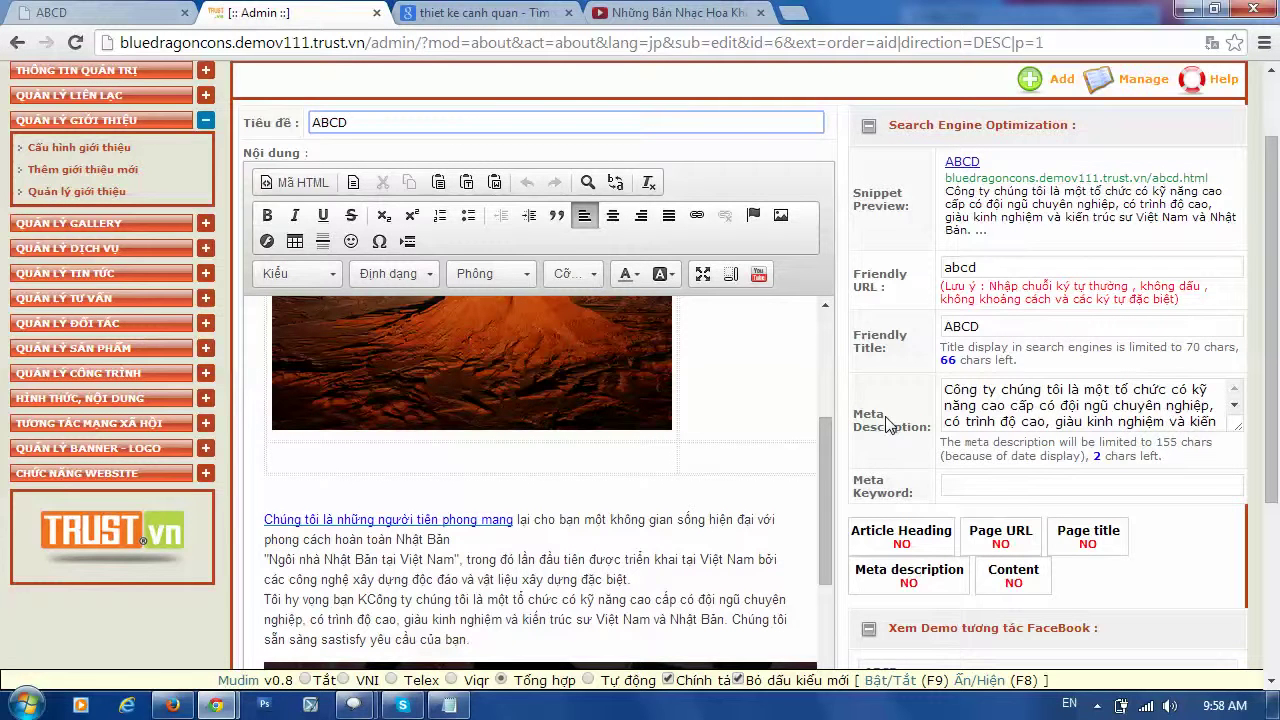
{"action": "scroll", "coordinate": [930, 455], "scroll_direction": "up", "scroll_amount": 1}
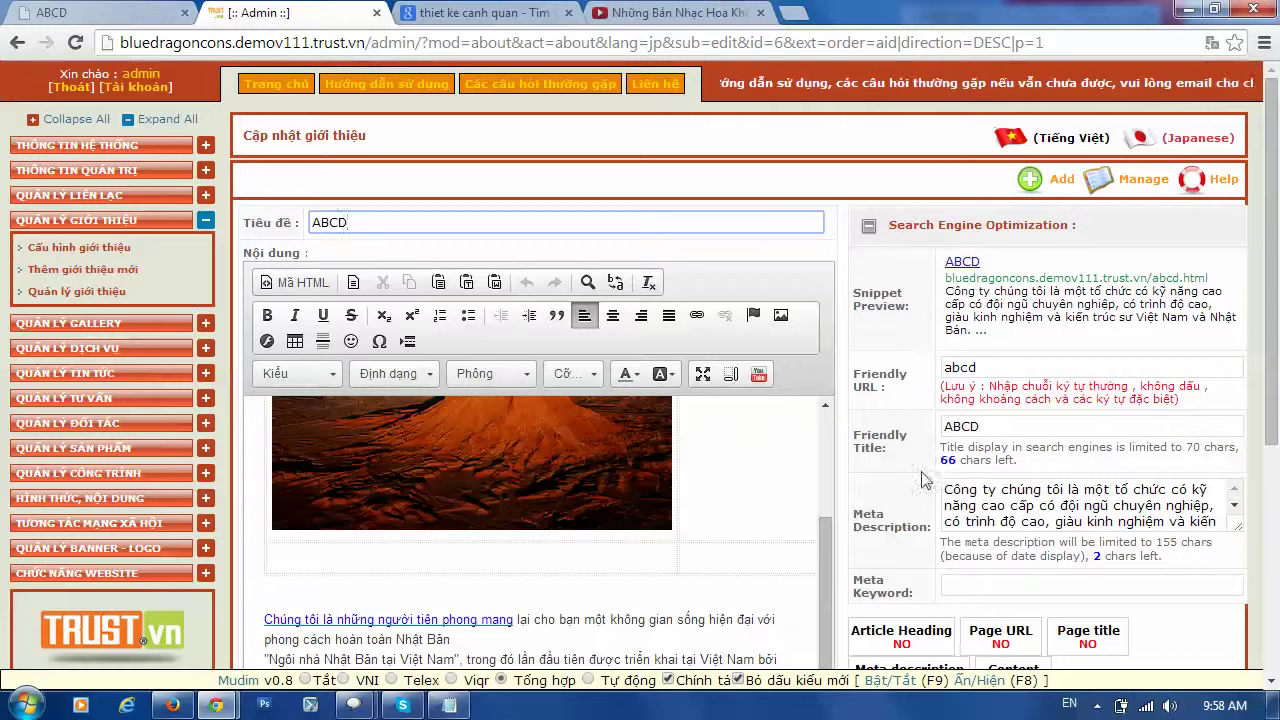
{"action": "scroll", "coordinate": [757, 483], "scroll_direction": "up", "scroll_amount": 1}
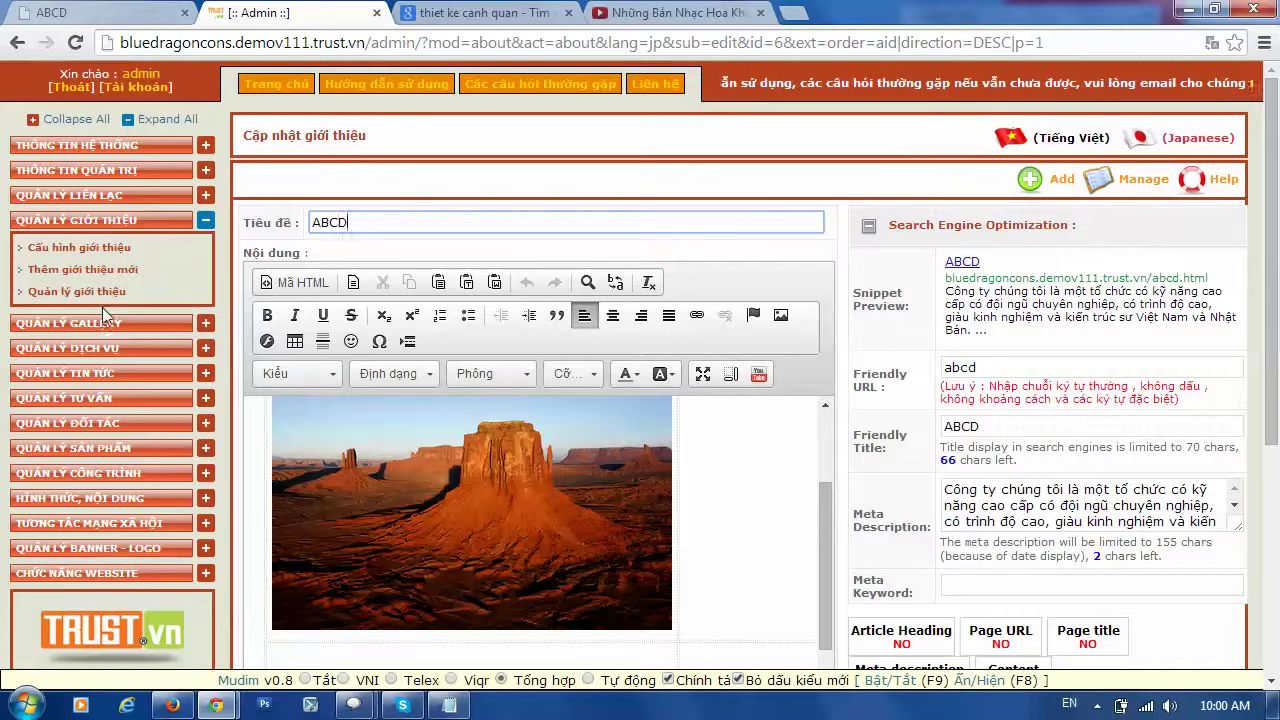
{"action": "left_click", "coordinate": [208, 229]}
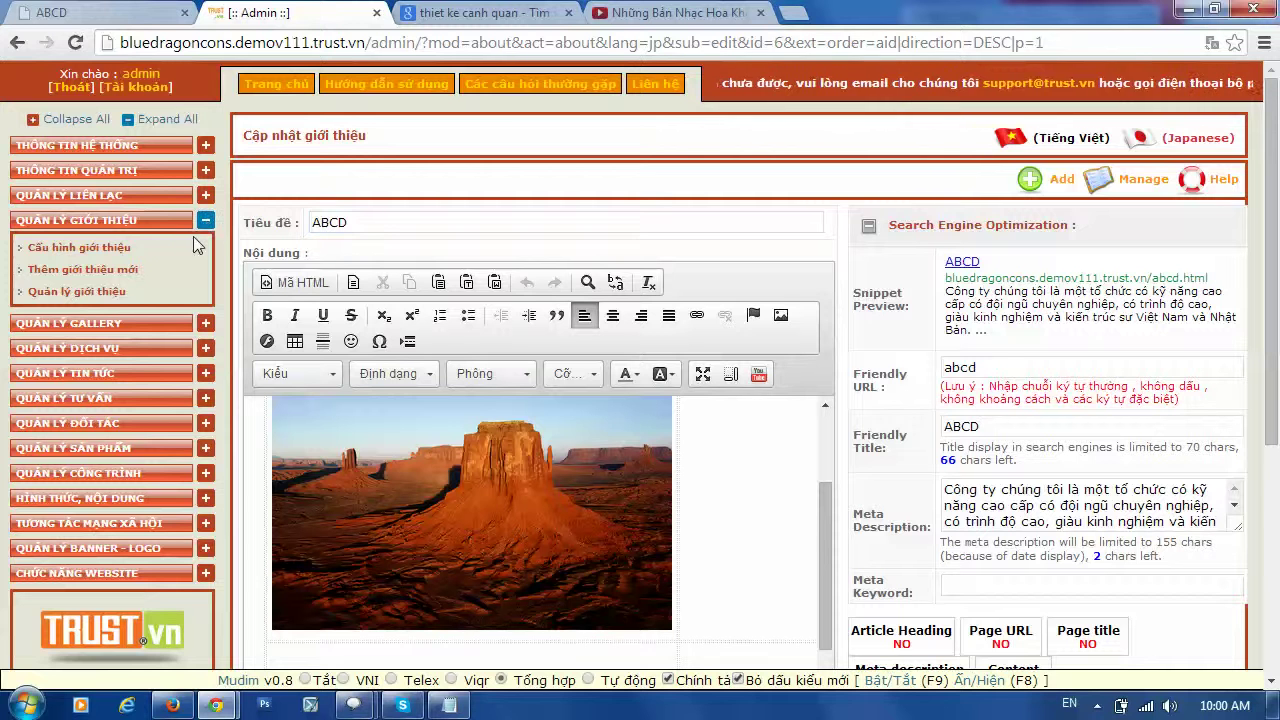
{"action": "left_click", "coordinate": [205, 220]}
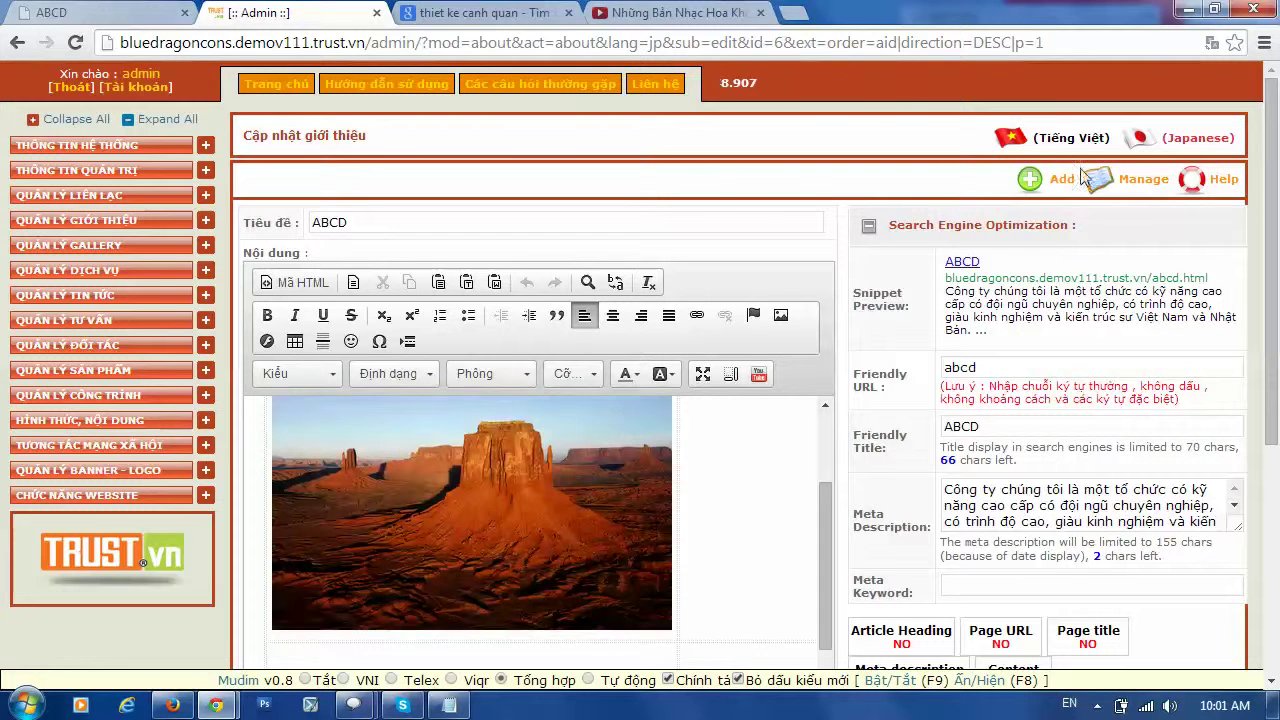
Delete the desert image from the table in the Japanese ABCD article and save the article.
{"action": "scroll", "coordinate": [560, 431], "scroll_direction": "down", "scroll_amount": 1}
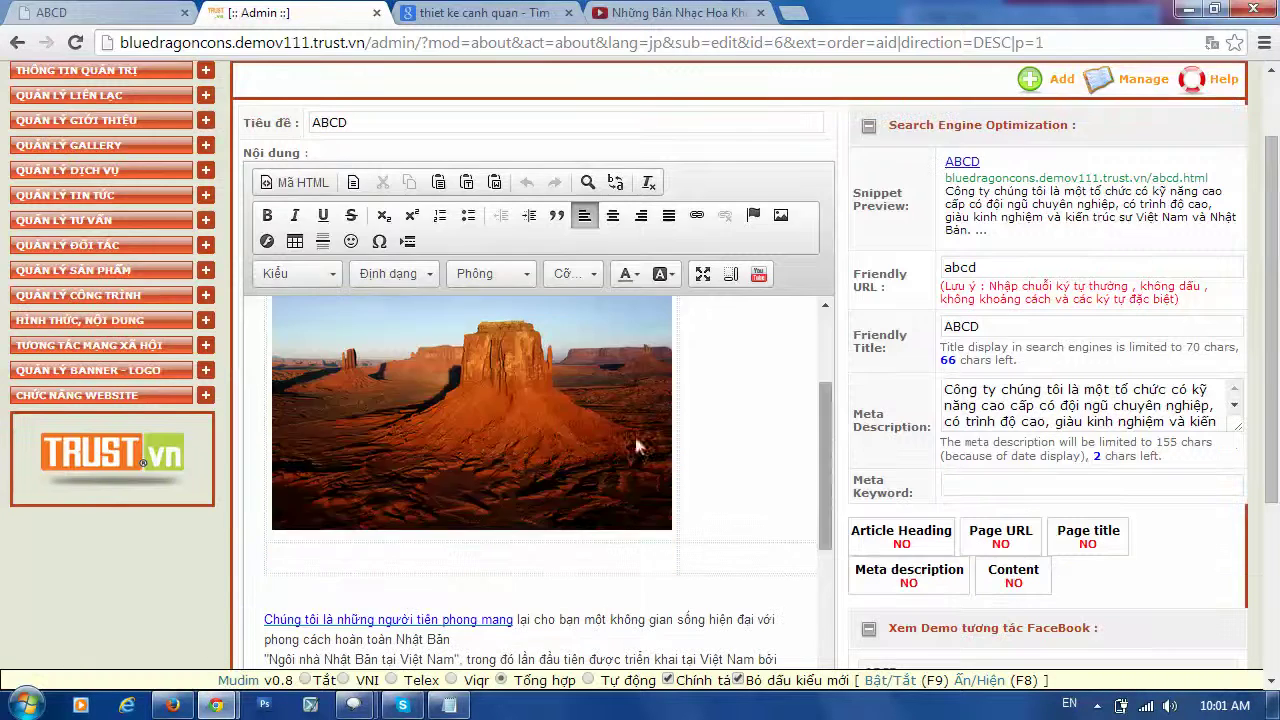
{"action": "left_click", "coordinate": [538, 401]}
{"action": "key", "text": "Delete"}
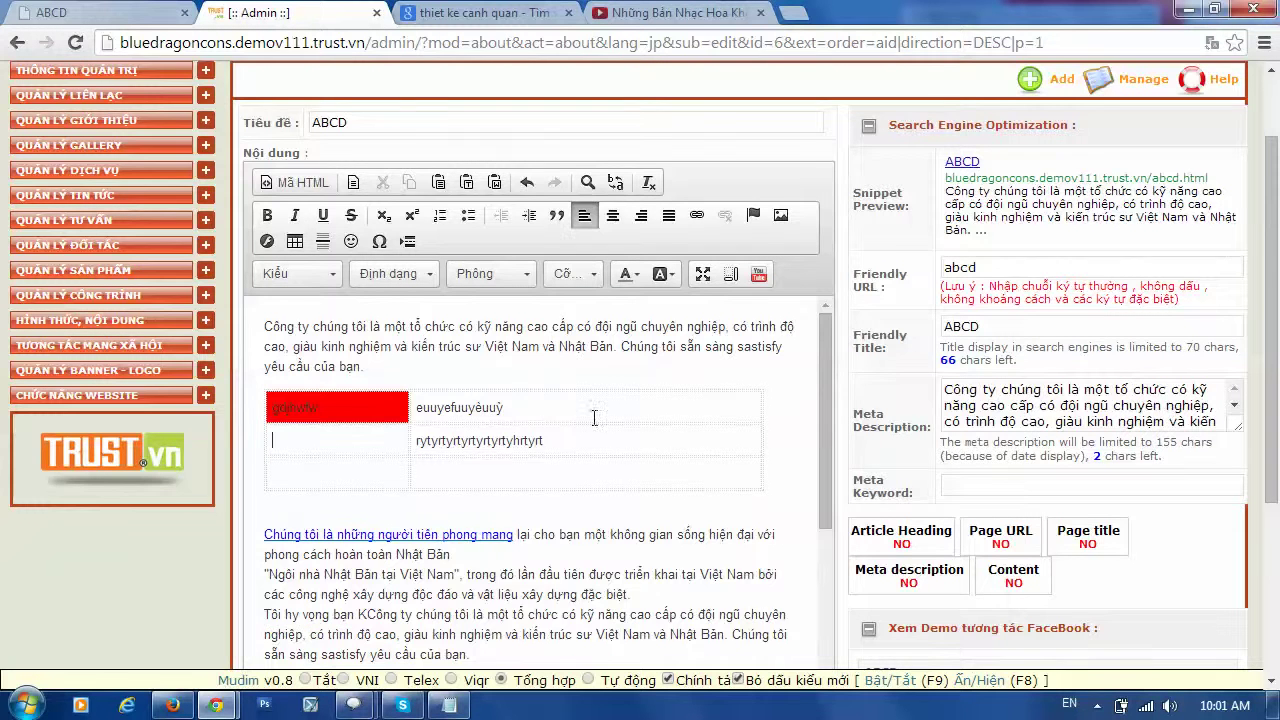
{"action": "scroll", "coordinate": [460, 622], "scroll_direction": "down", "scroll_amount": 3}
{"action": "left_click", "coordinate": [704, 598]}
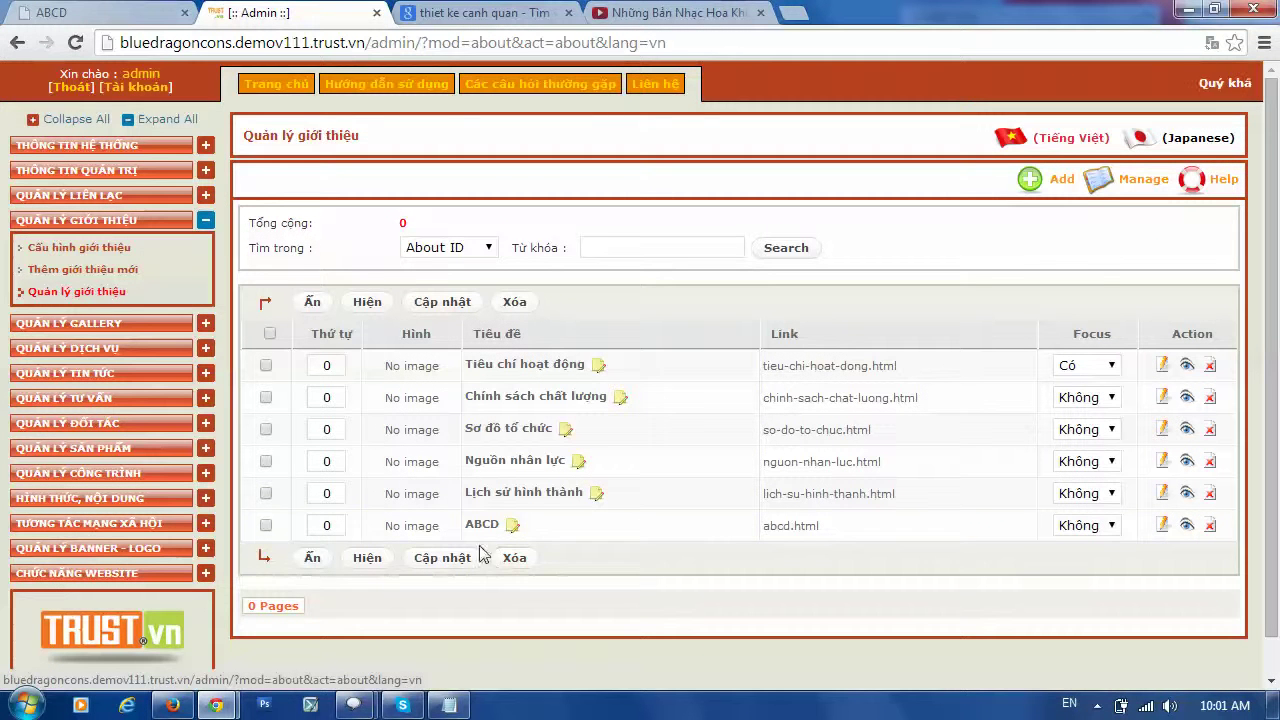
Open the ABCD article in Vietnamese and in Japanese to compare the content of both versions.
{"action": "left_click", "coordinate": [1161, 524]}
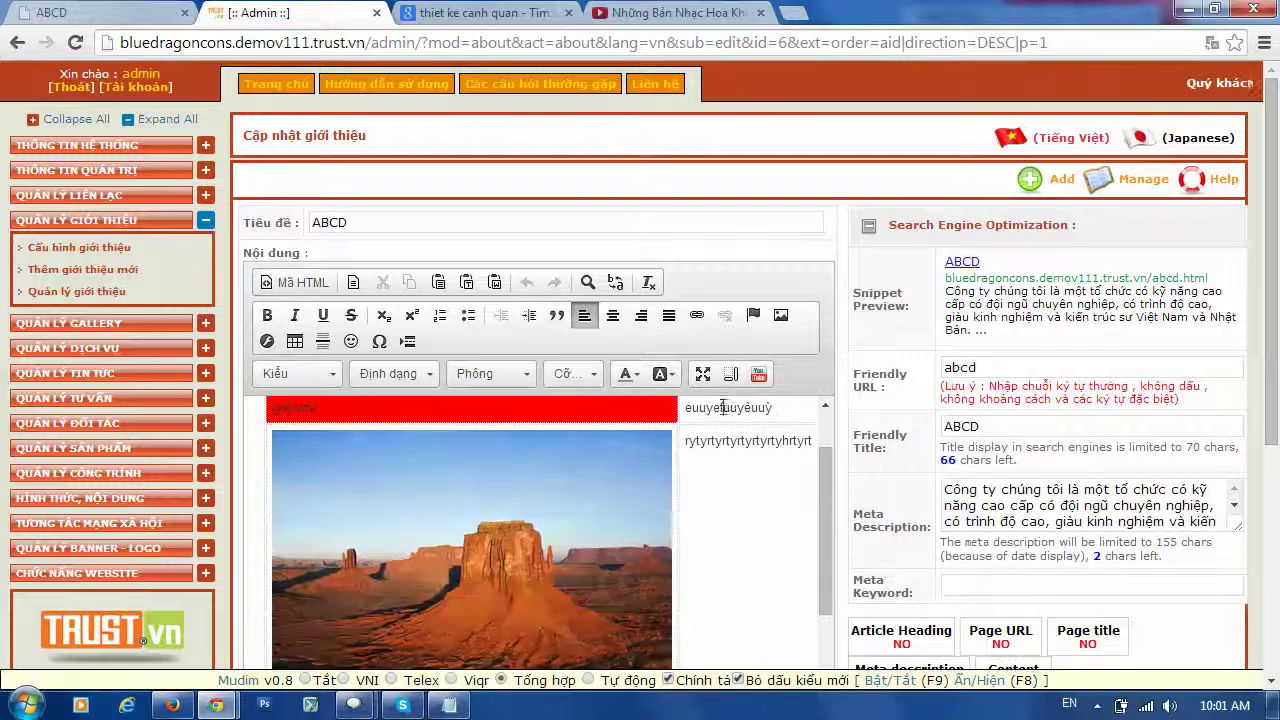
{"action": "left_click", "coordinate": [1190, 140]}
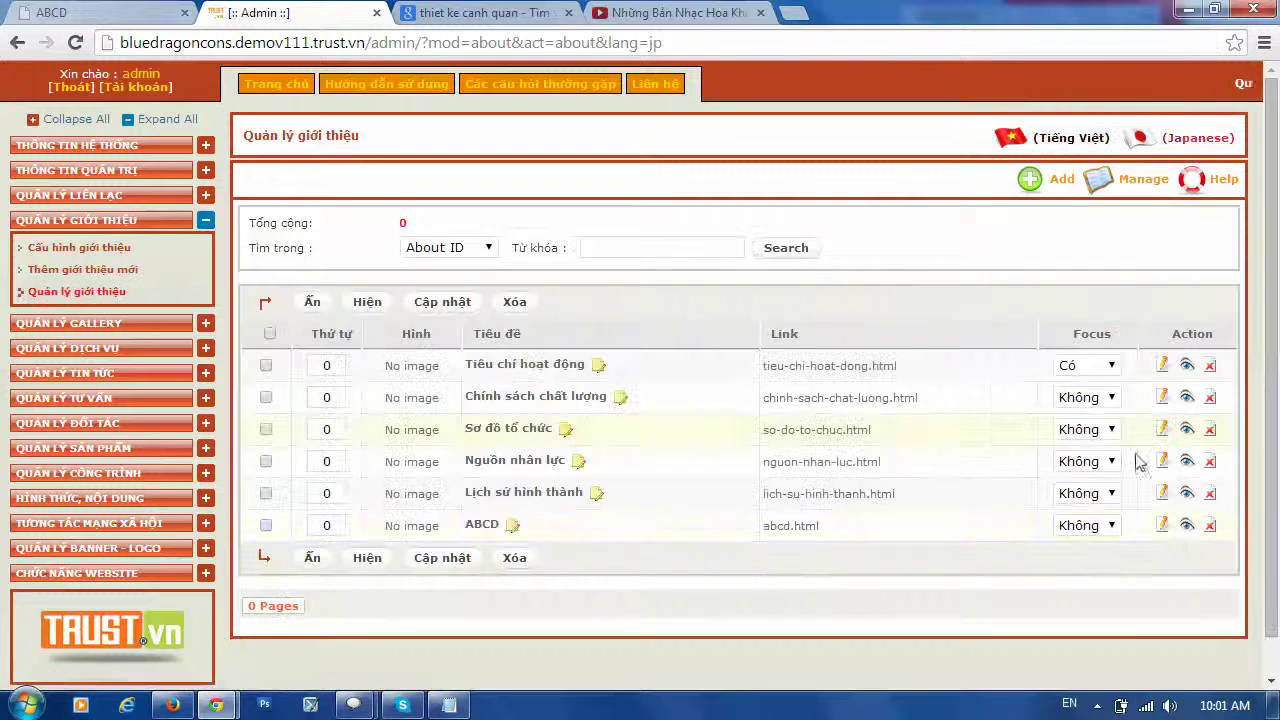
{"action": "left_click", "coordinate": [1161, 525]}
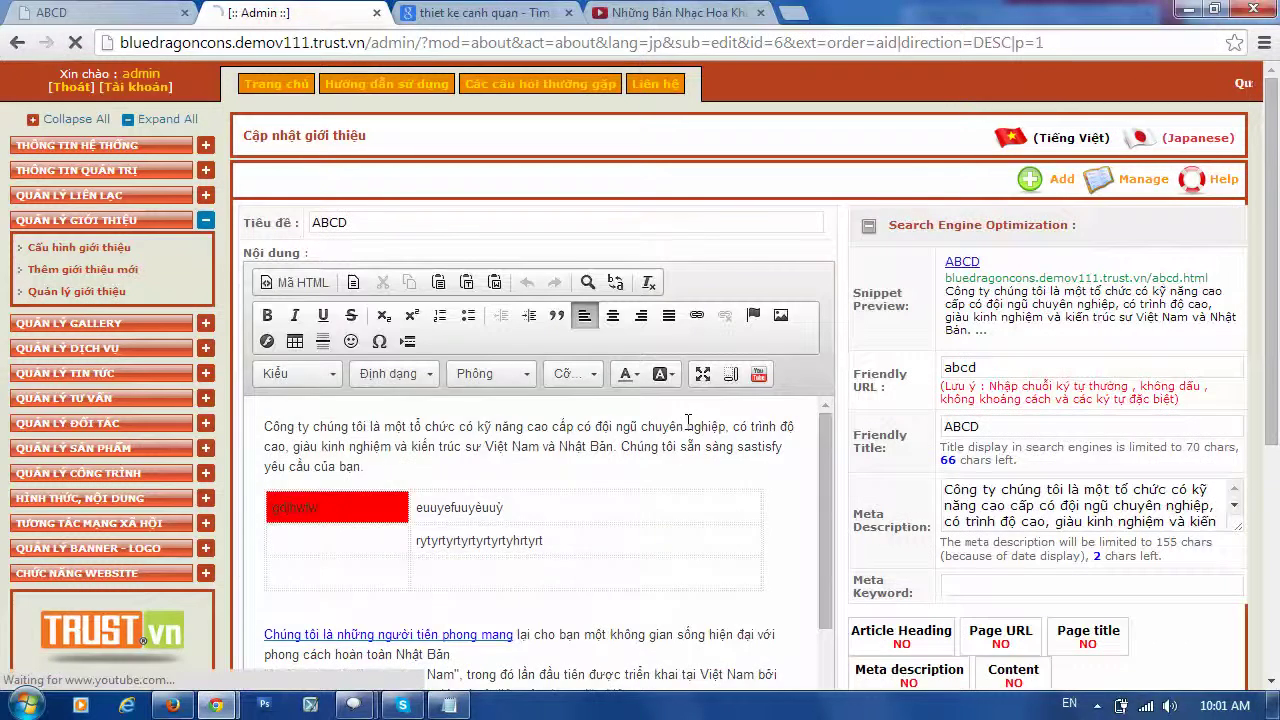
{"action": "scroll", "coordinate": [668, 485], "scroll_direction": "down", "scroll_amount": 1}
{"action": "scroll", "coordinate": [759, 453], "scroll_direction": "down", "scroll_amount": 2}
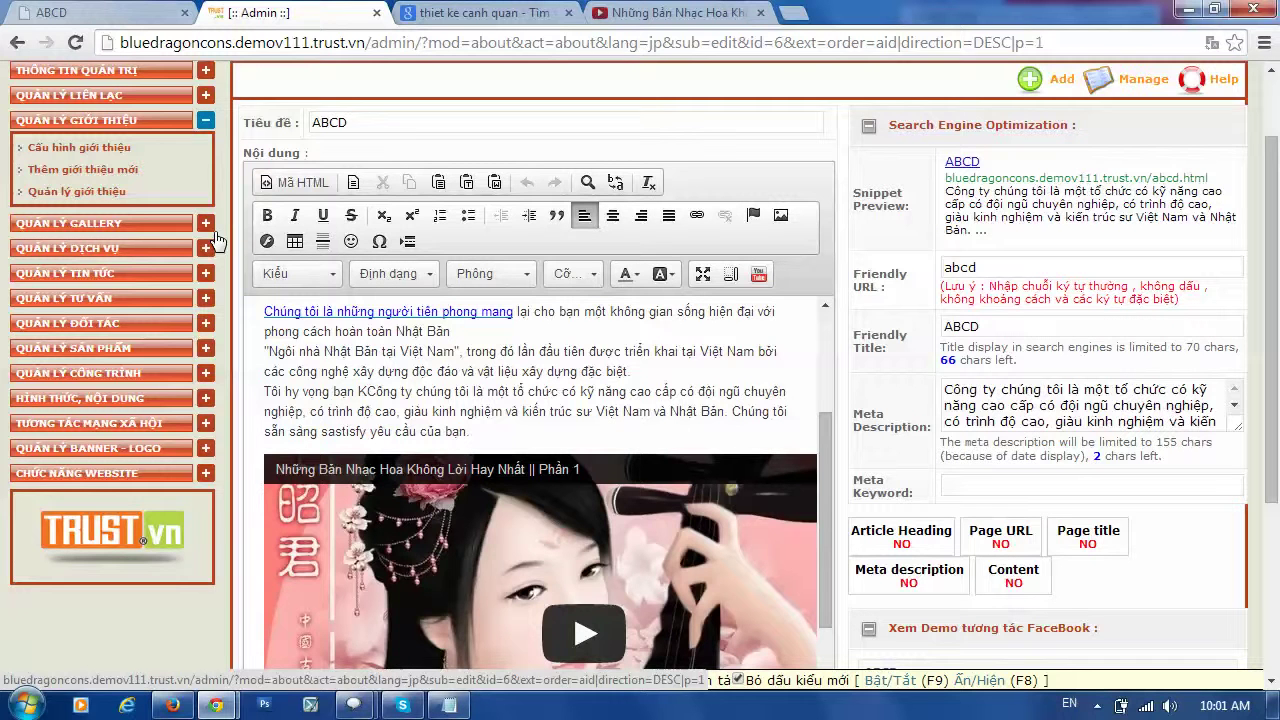
Open the service category list, view the details of the category Đầu tư vào Việt Nam and return to the list.
{"action": "left_click", "coordinate": [206, 122]}
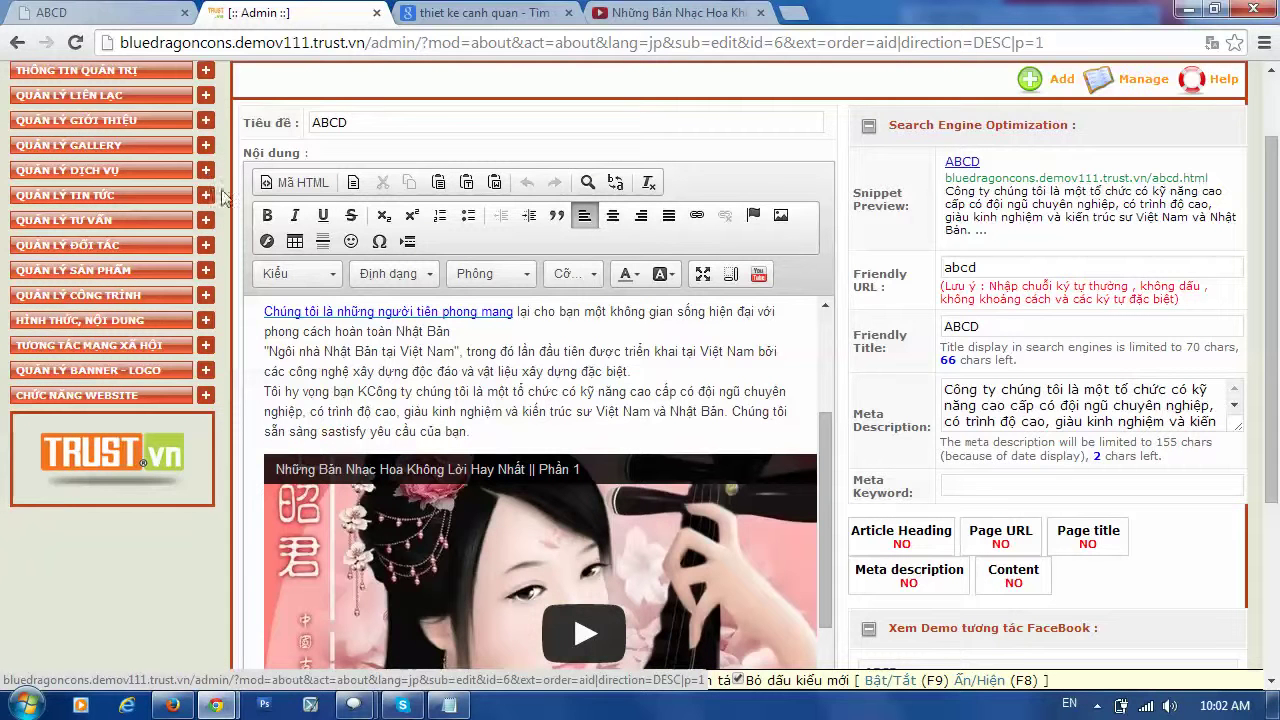
{"action": "left_click", "coordinate": [206, 170]}
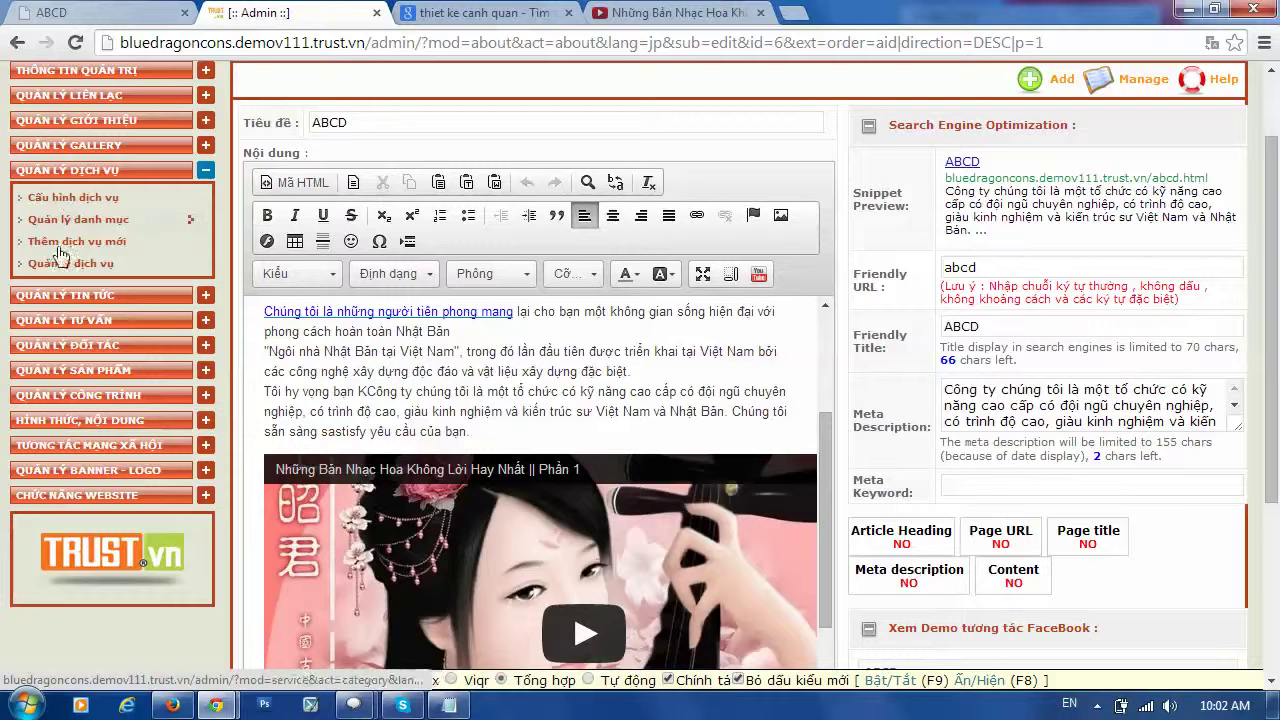
{"action": "left_click", "coordinate": [84, 218]}
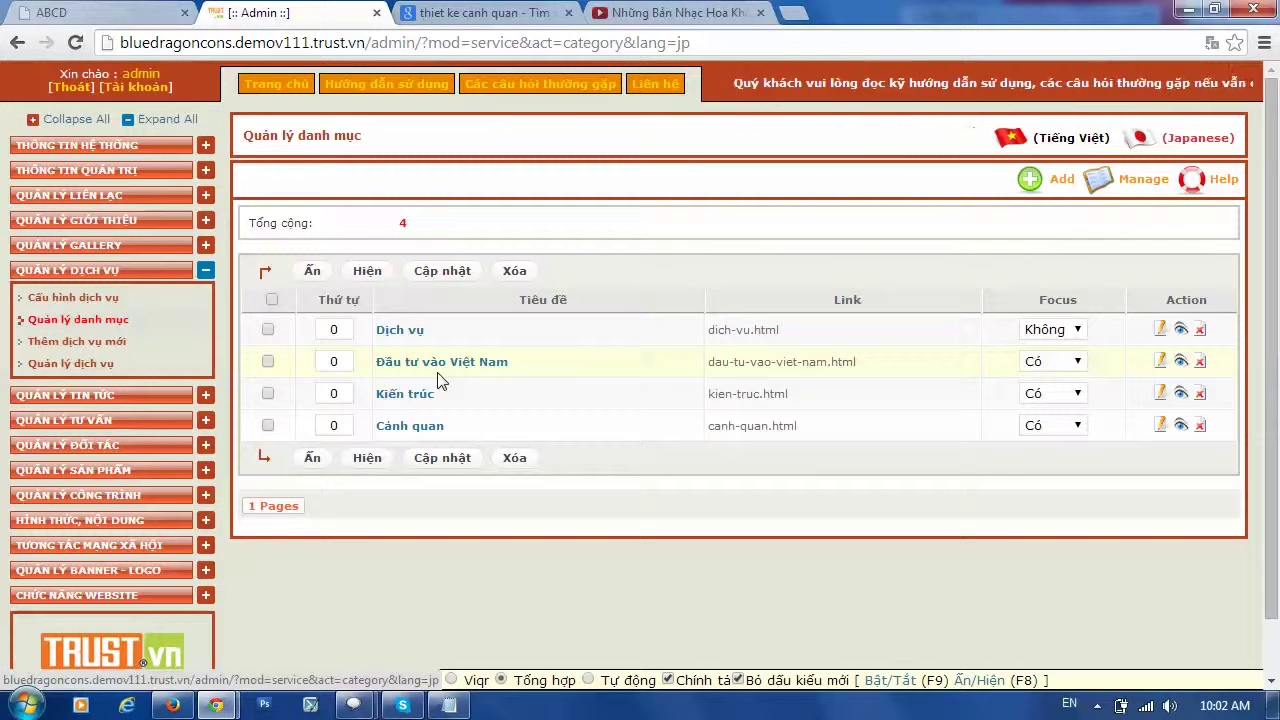
{"action": "left_click", "coordinate": [410, 362]}
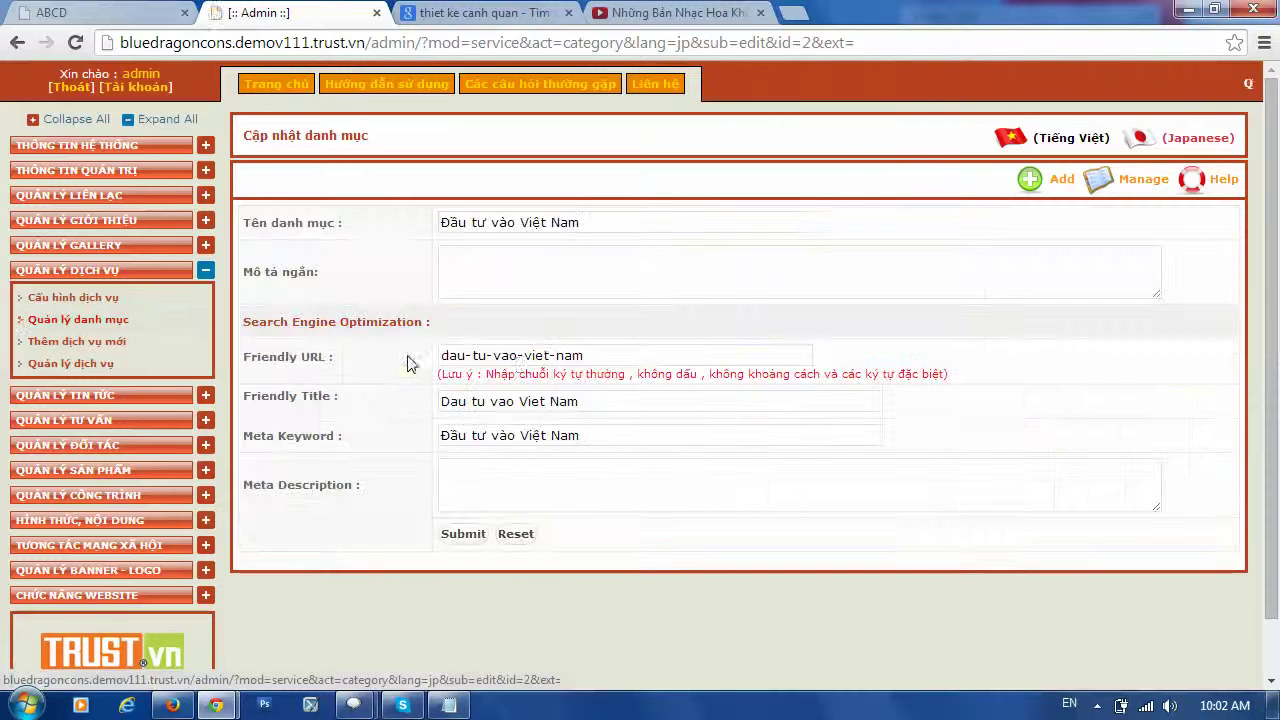
{"action": "left_click", "coordinate": [97, 328]}
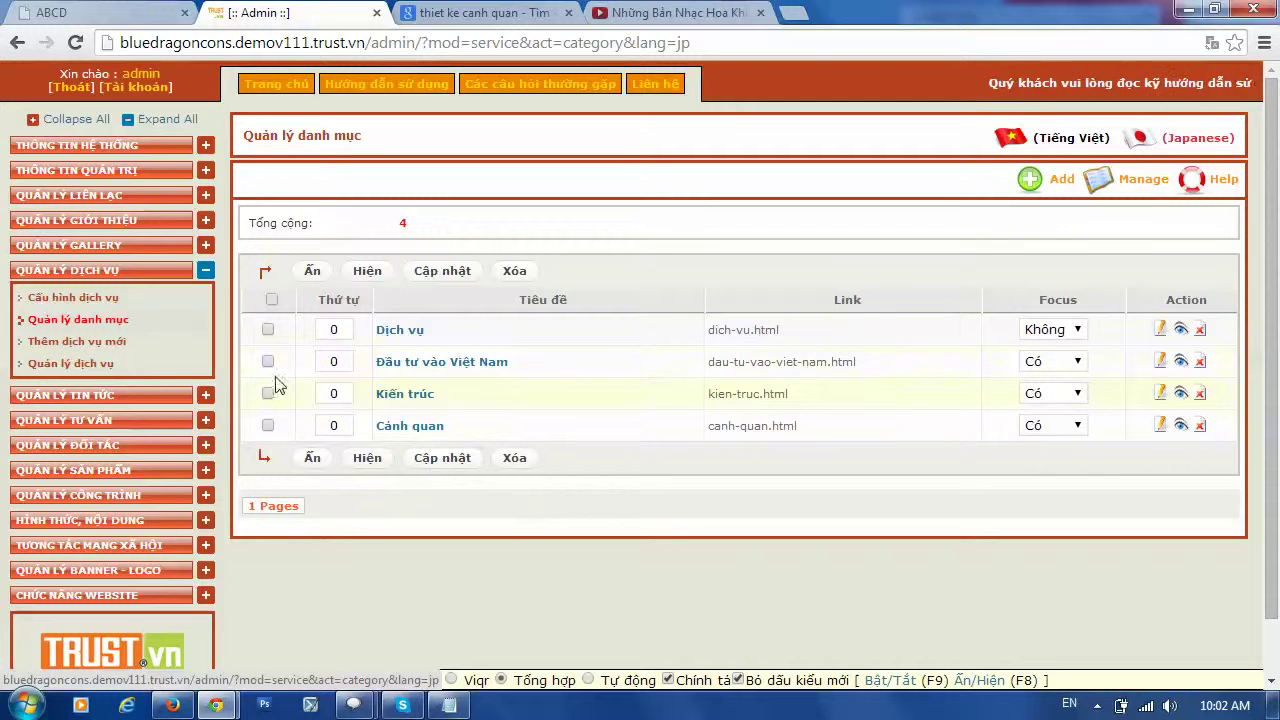
Start a new service entry and set its category to Đầu tư vào Việt Nam.
{"action": "left_click", "coordinate": [88, 343]}
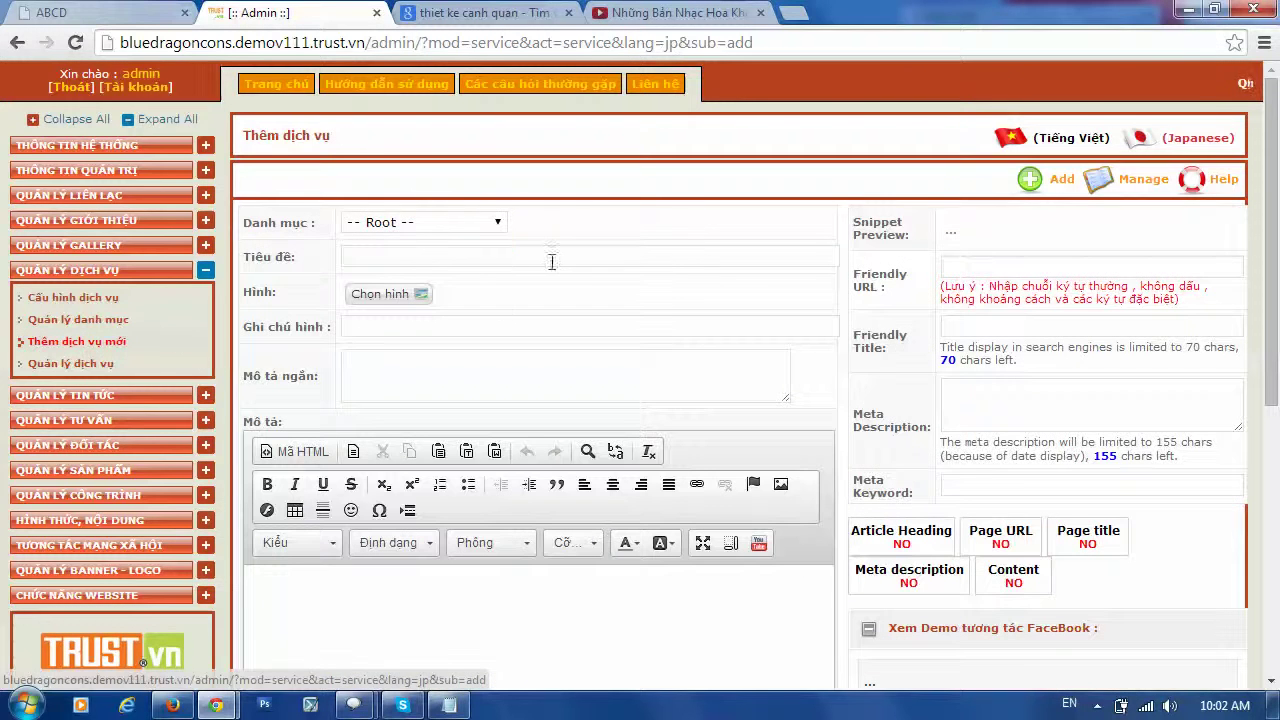
{"action": "left_click", "coordinate": [500, 230]}
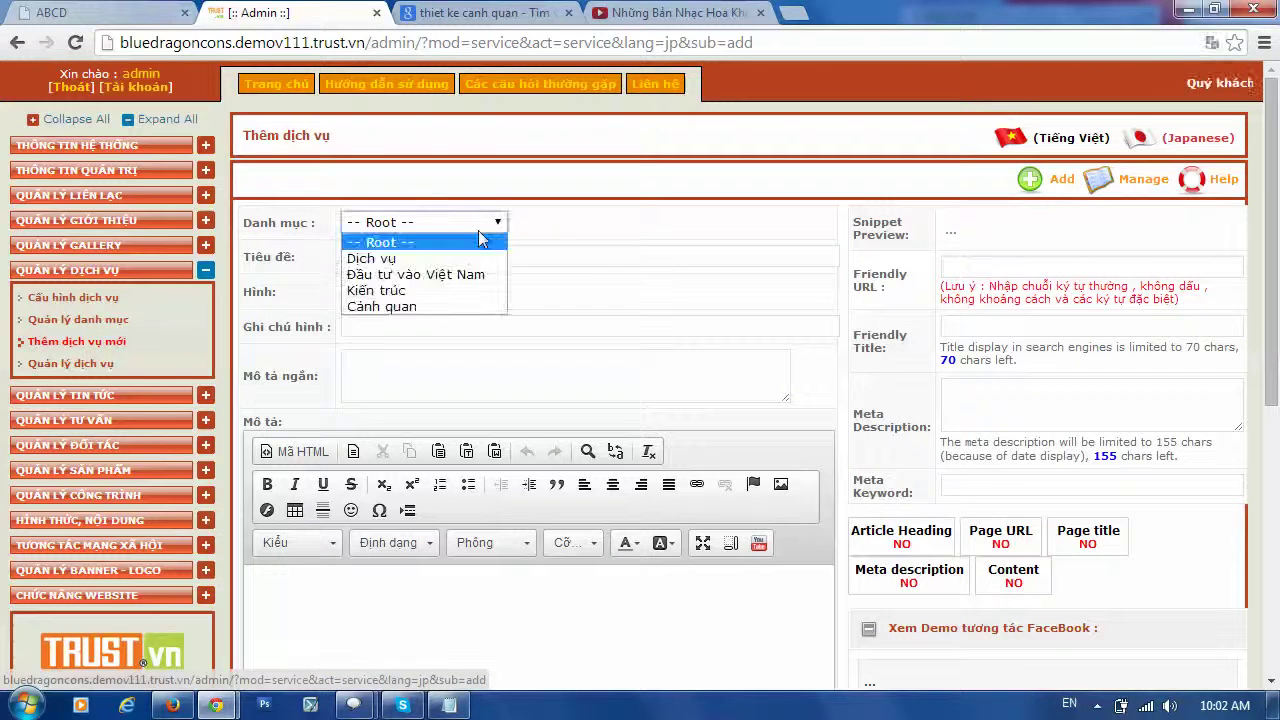
{"action": "left_click", "coordinate": [430, 275]}
{"action": "left_click", "coordinate": [419, 256]}
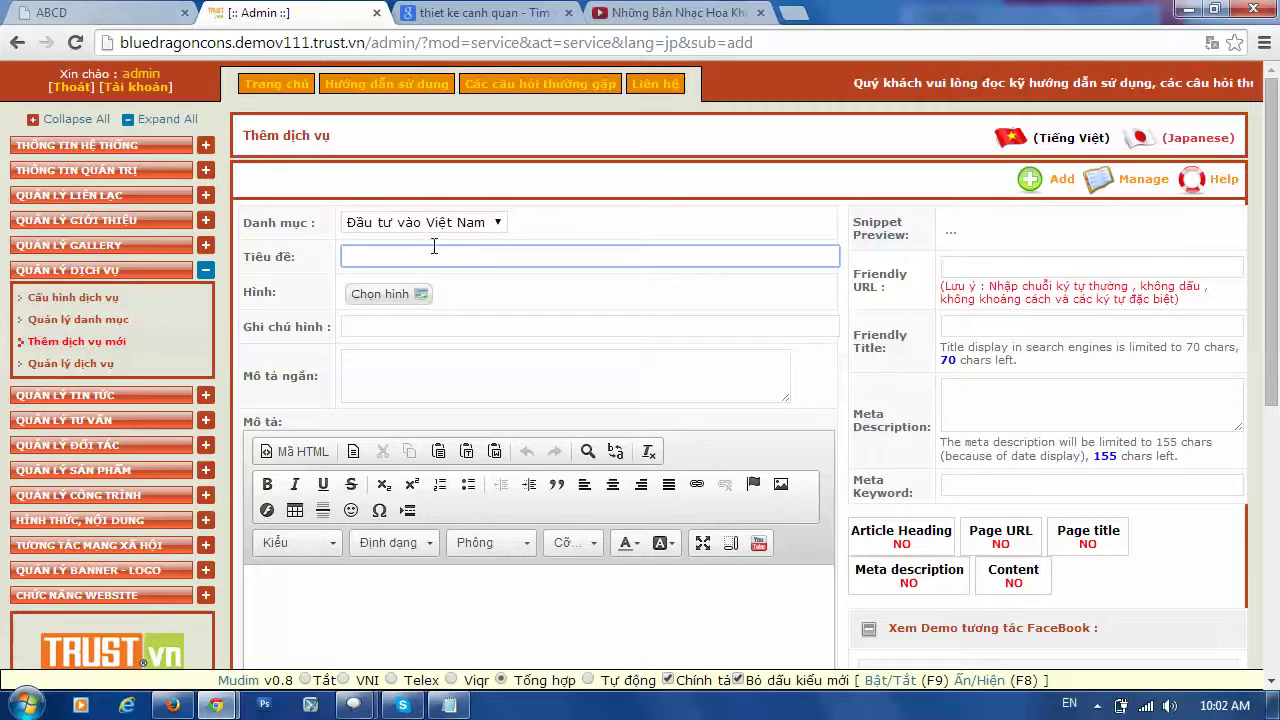
View the Đầu tư vào Việt Nam page on the public website and return to the title of the new service.
{"action": "left_click", "coordinate": [80, 12]}
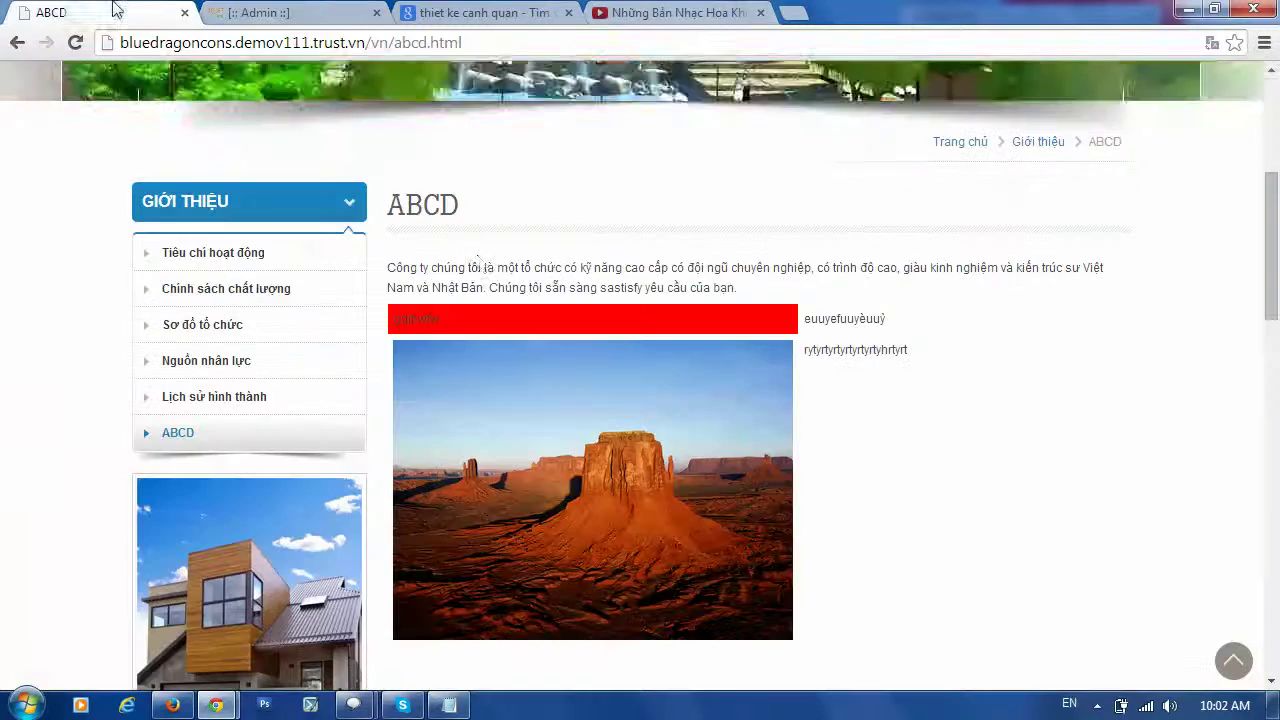
{"action": "key", "text": "F5"}
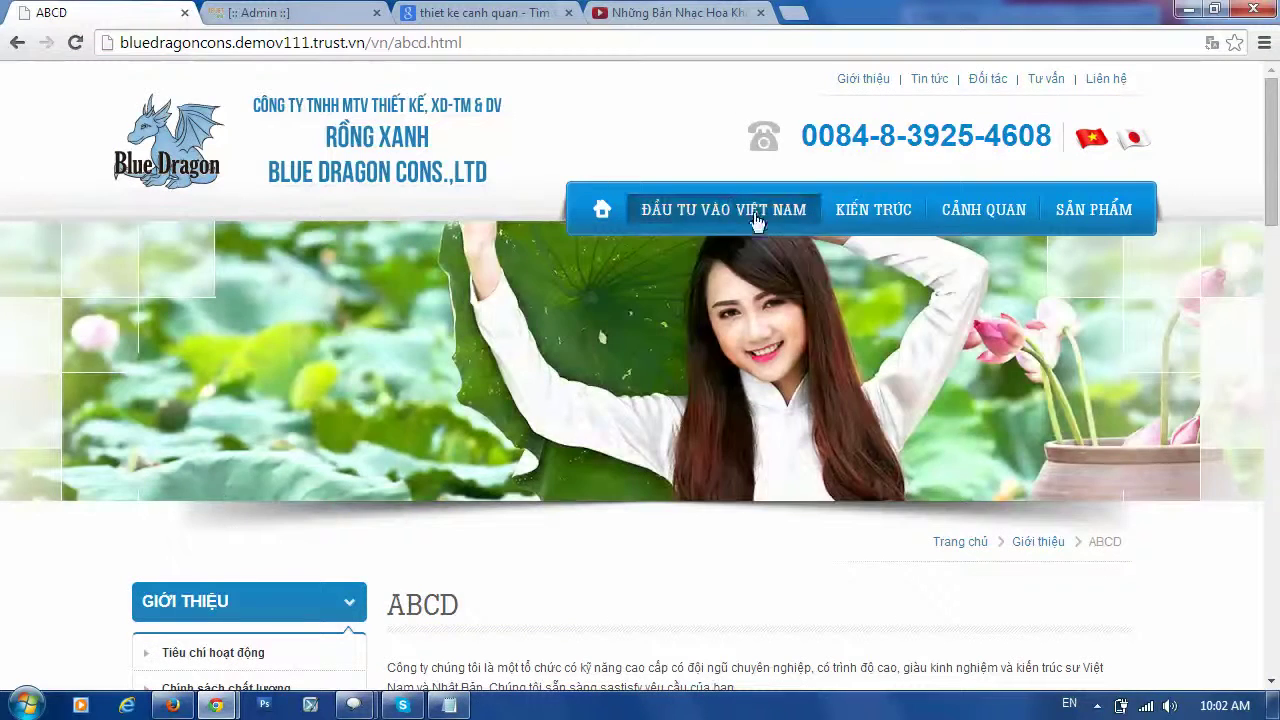
{"action": "left_click", "coordinate": [728, 208]}
{"action": "scroll", "coordinate": [463, 237], "scroll_direction": "down", "scroll_amount": 5}
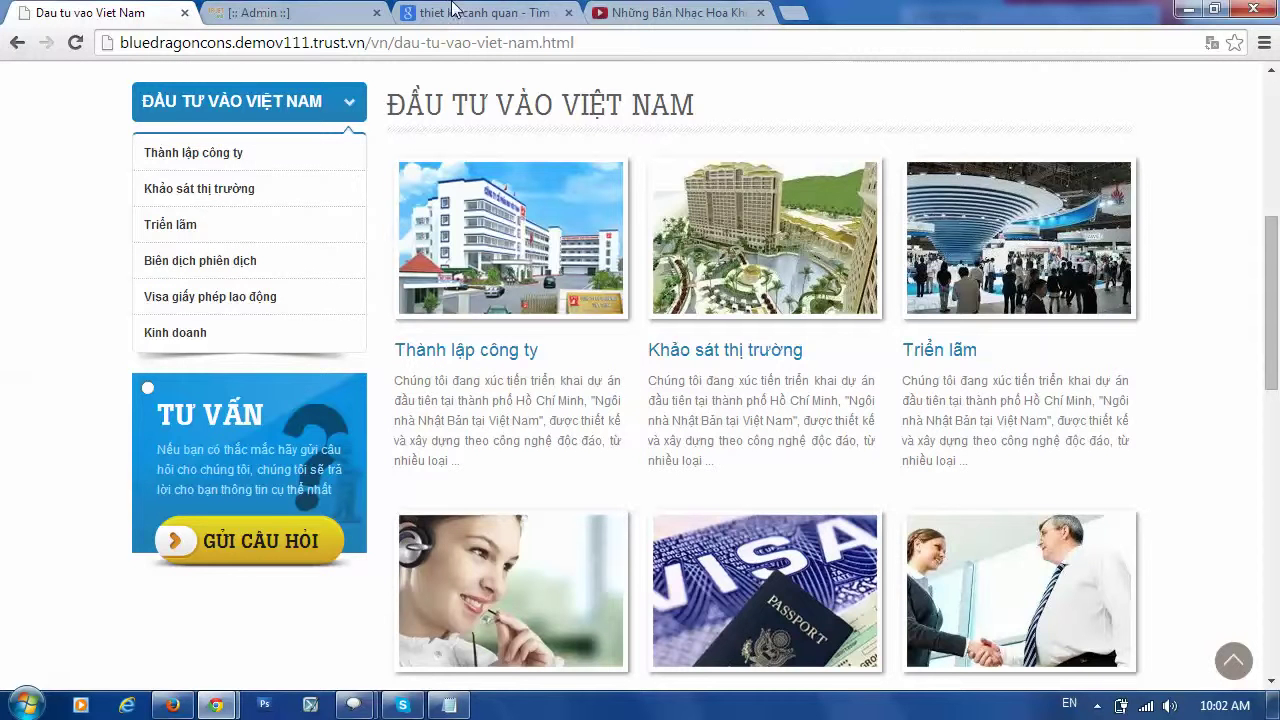
{"action": "left_click", "coordinate": [290, 12]}
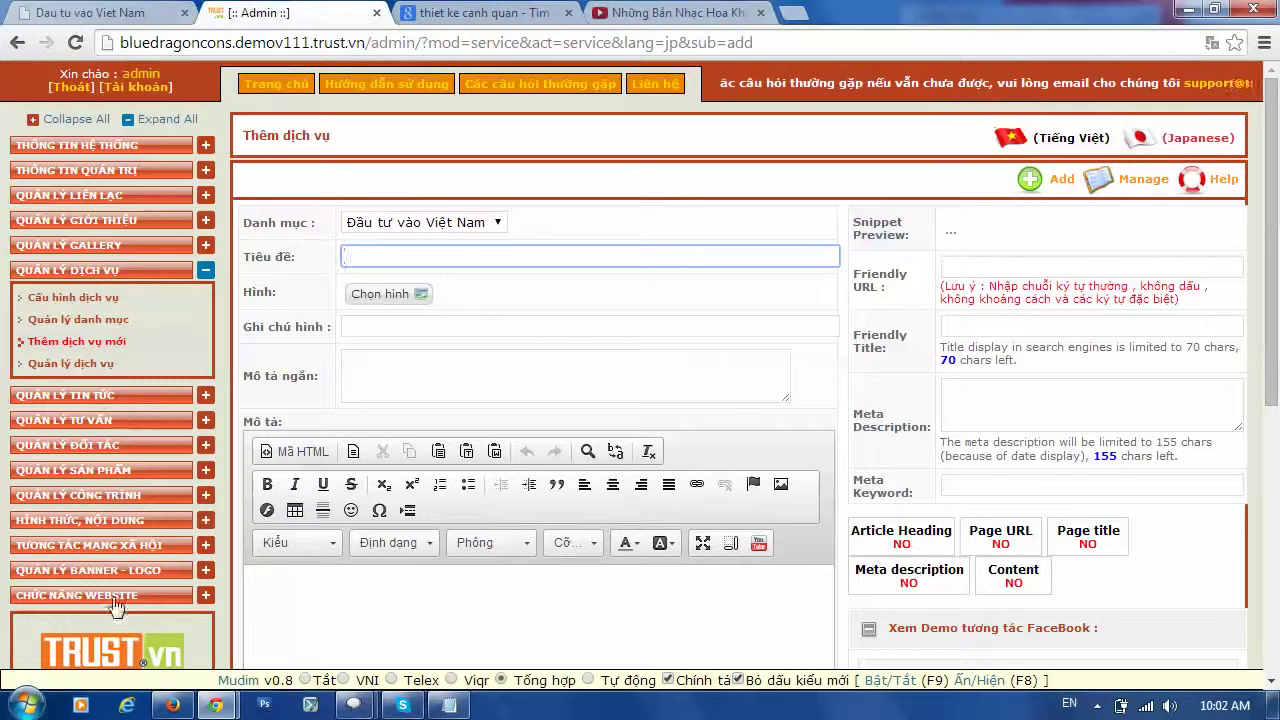
{"action": "left_click", "coordinate": [438, 254]}
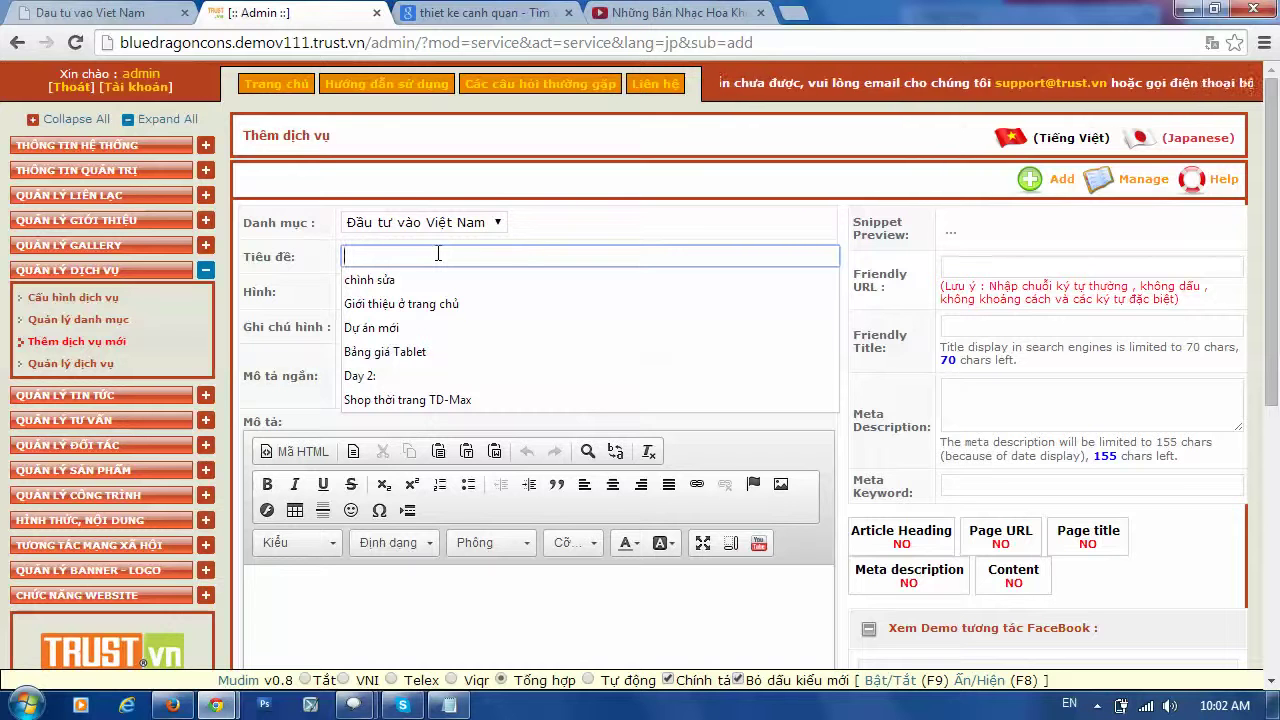
{"action": "key", "text": "Escape"}
Open the category Đầu tư vào Việt Nam for editing from the service category list and go to its name.
{"action": "left_click", "coordinate": [102, 320]}
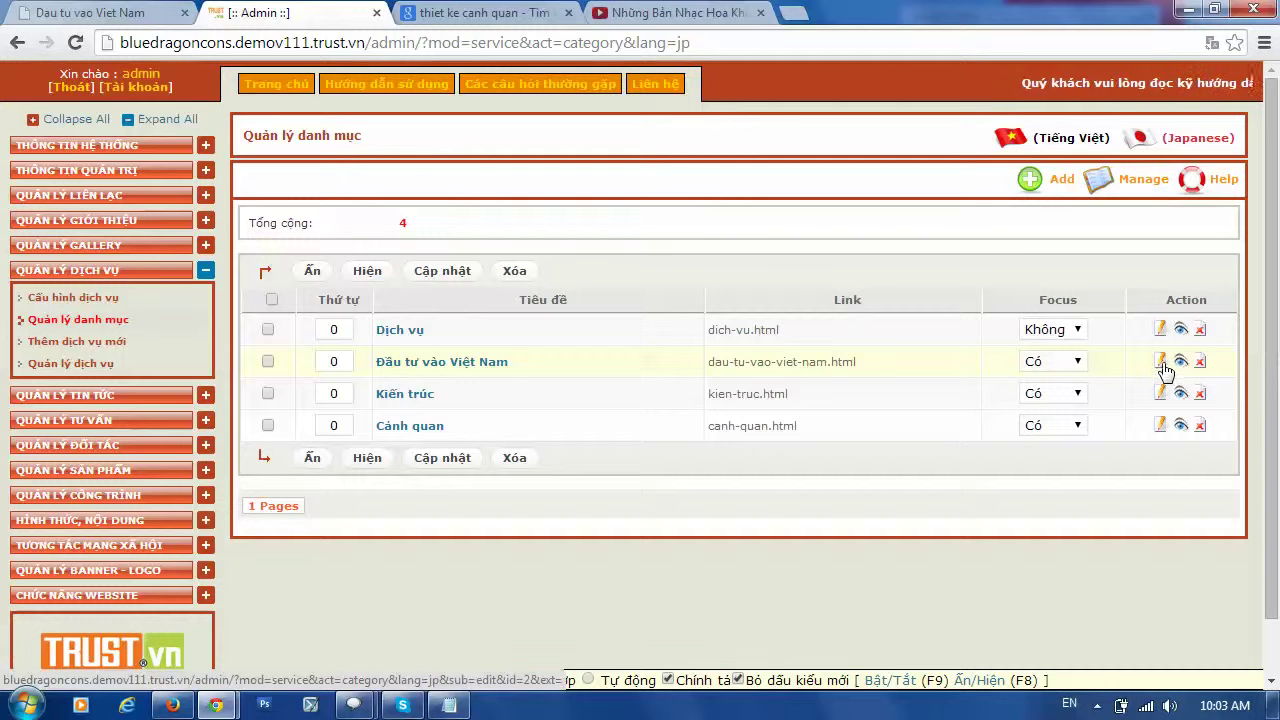
{"action": "left_click", "coordinate": [1161, 364]}
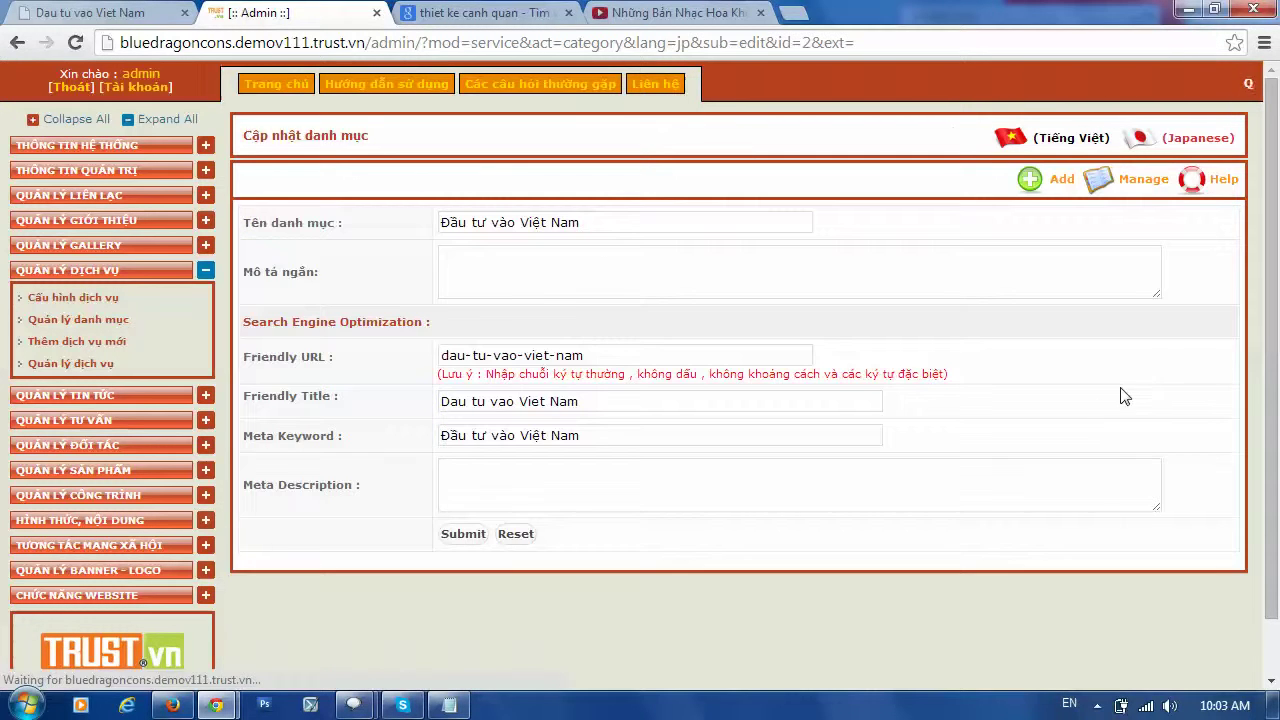
{"action": "left_click", "coordinate": [605, 221]}
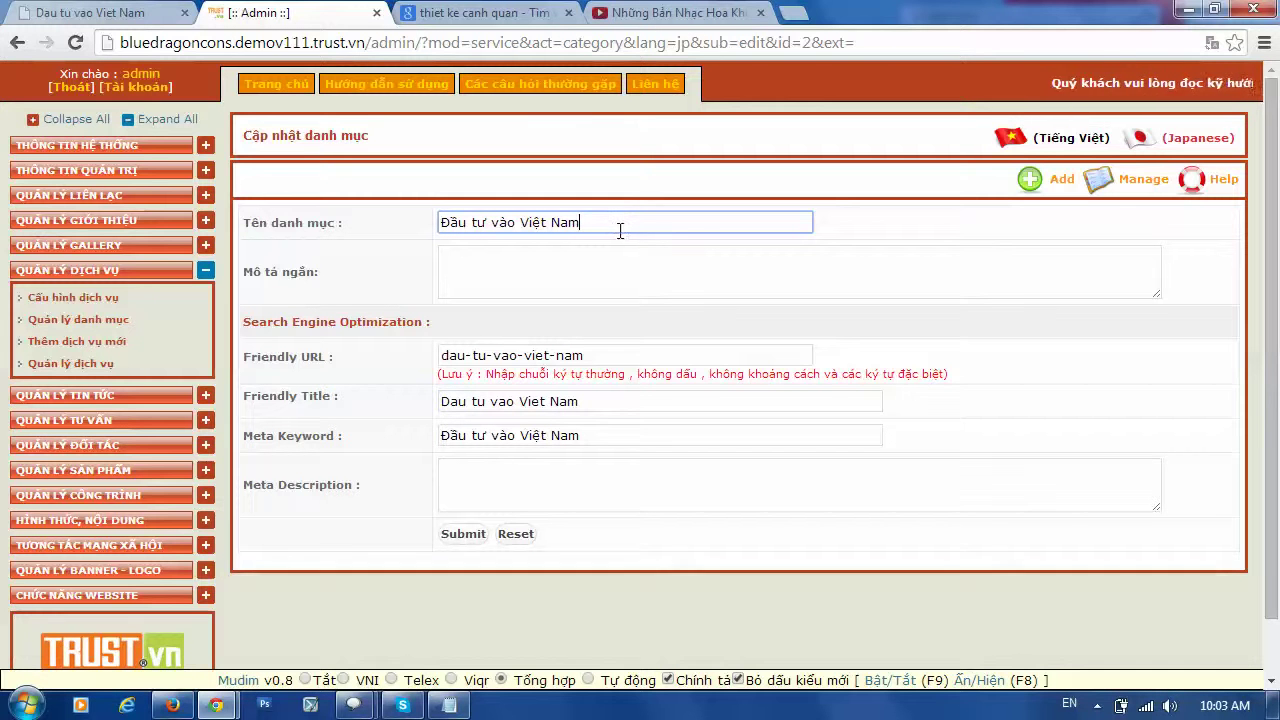
Open the service list, view the details of the service Mô giới bất động sản and return to the list.
{"action": "left_click", "coordinate": [63, 363]}
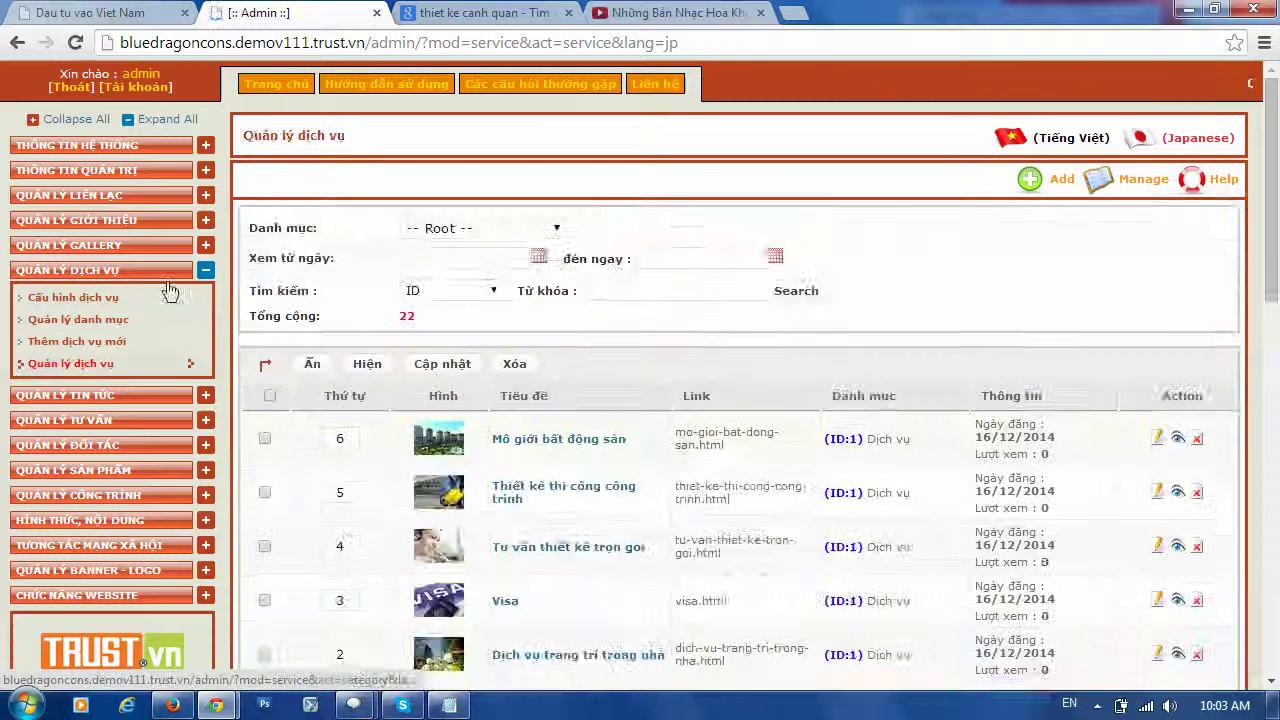
{"action": "scroll", "coordinate": [737, 325], "scroll_direction": "down", "scroll_amount": 2}
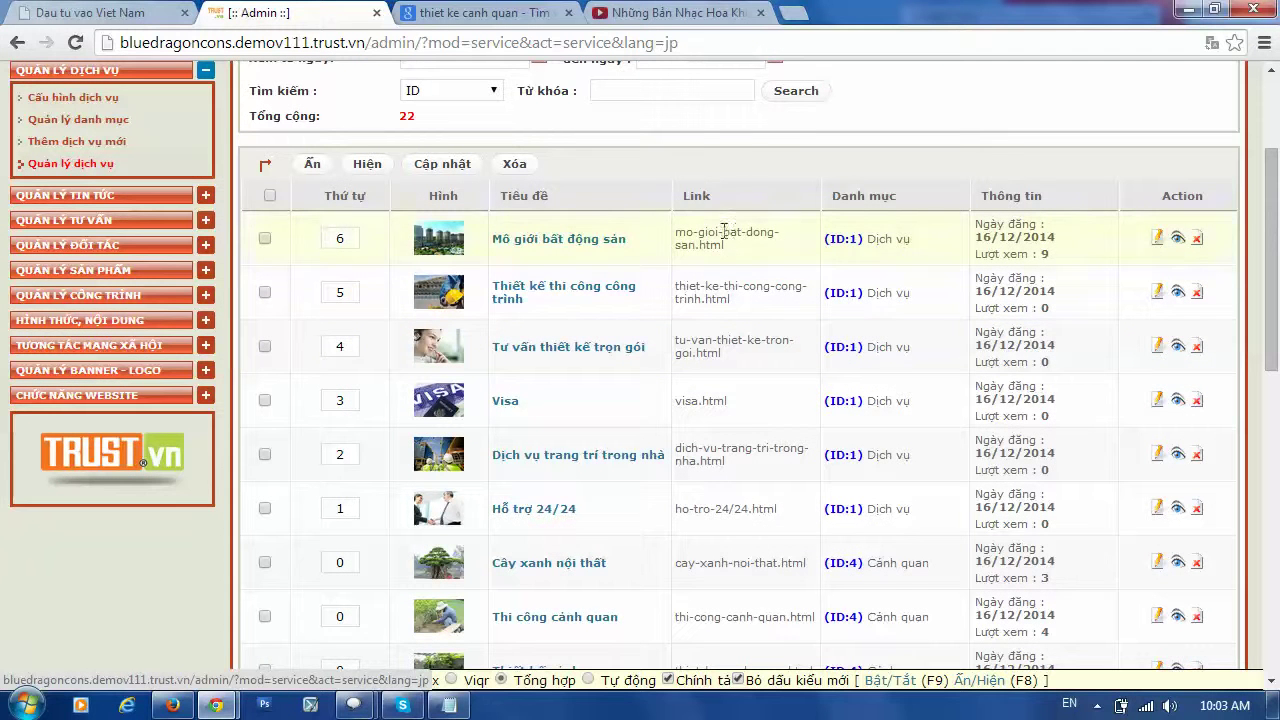
{"action": "left_click", "coordinate": [1154, 239]}
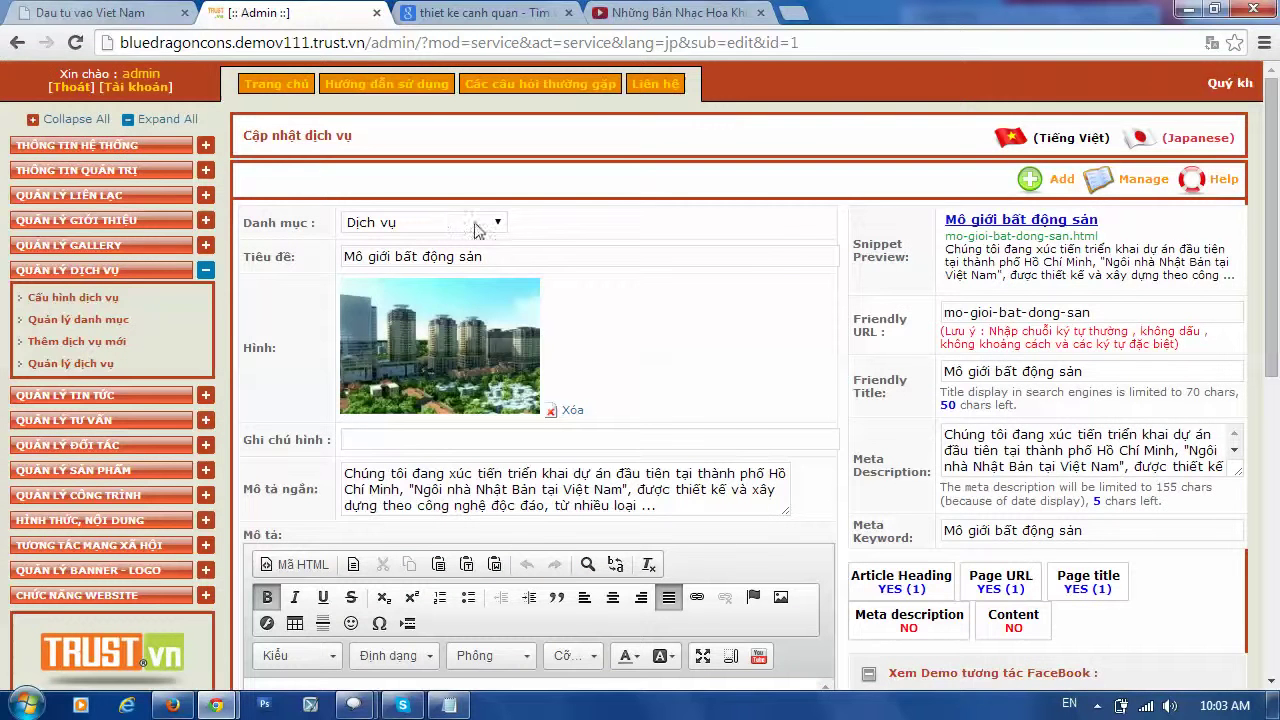
{"action": "left_click", "coordinate": [1143, 183]}
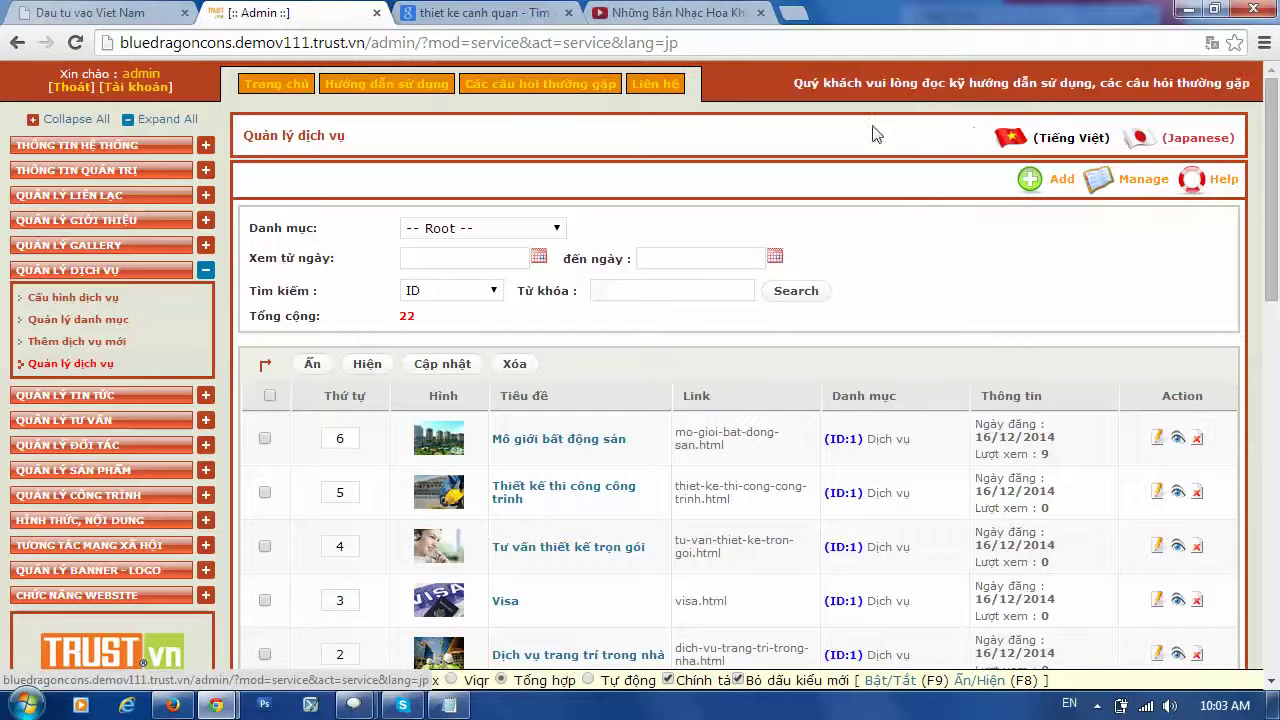
Reopen the service Mô giới bất động sản for editing and examine its description and the available fonts.
{"action": "left_click", "coordinate": [1157, 440]}
{"action": "scroll", "coordinate": [628, 390], "scroll_direction": "down", "scroll_amount": 3}
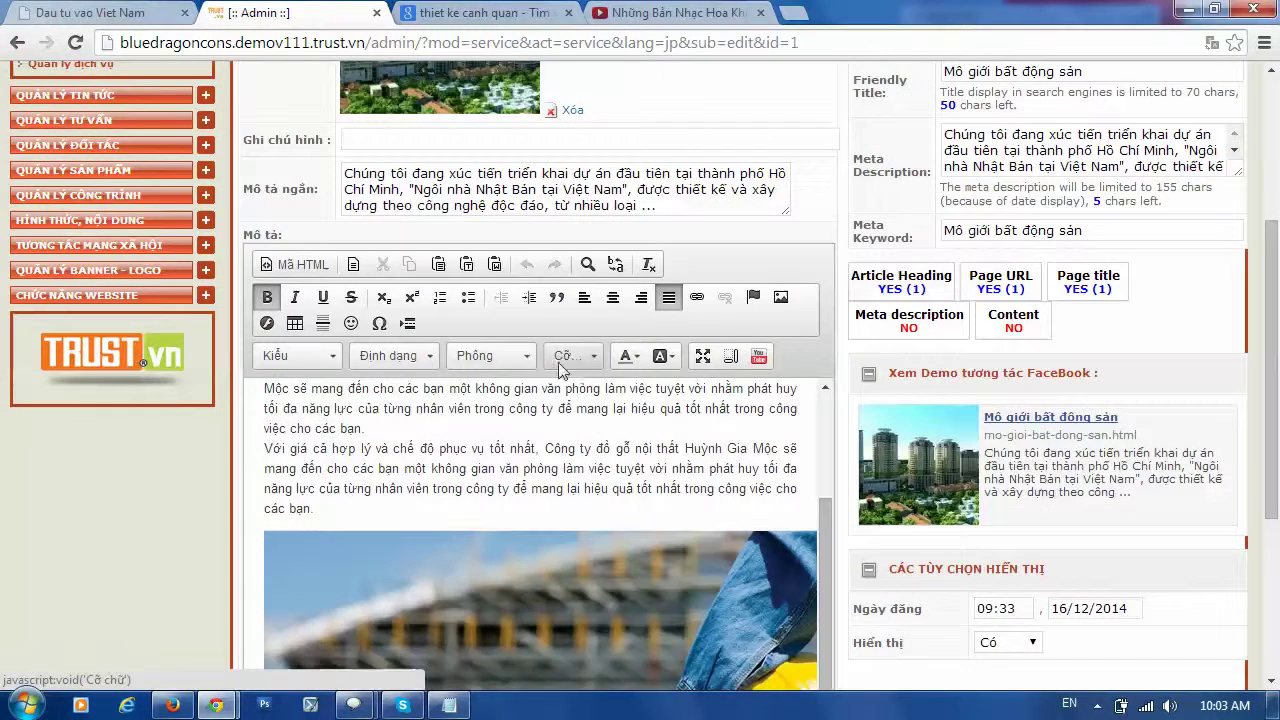
{"action": "scroll", "coordinate": [536, 388], "scroll_direction": "down", "scroll_amount": 1}
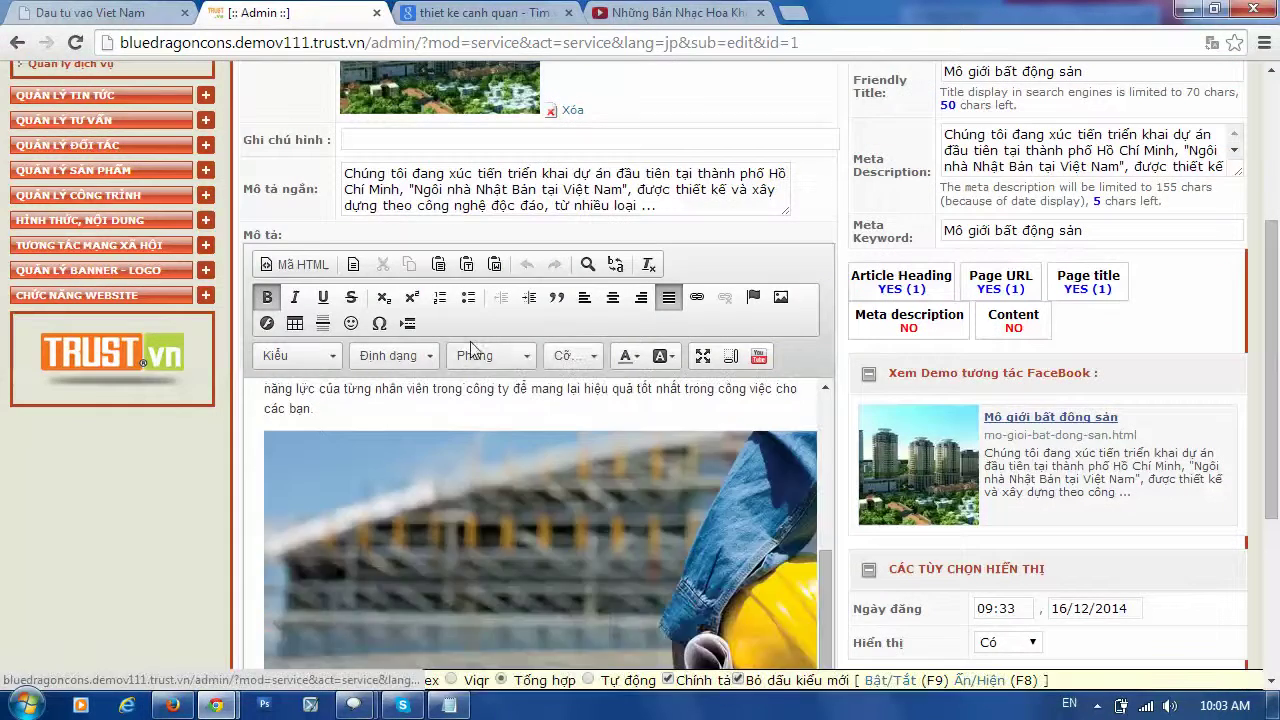
{"action": "left_click", "coordinate": [530, 360]}
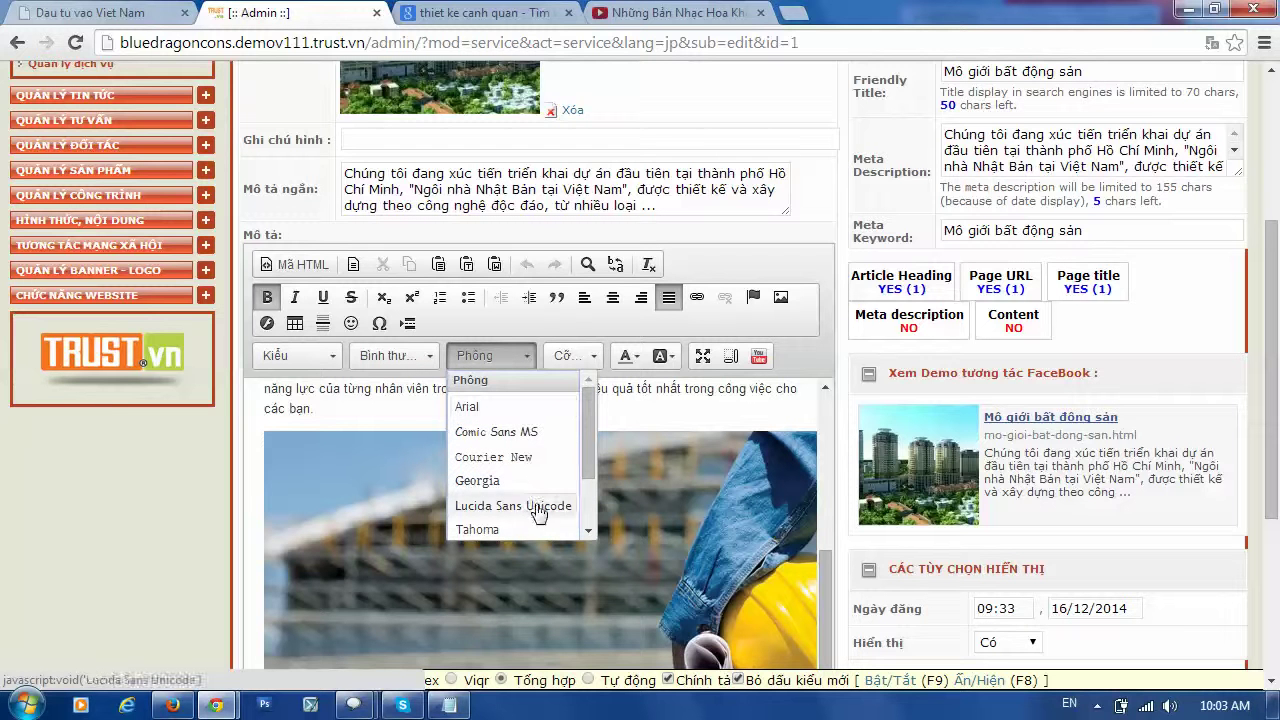
{"action": "scroll", "coordinate": [540, 490], "scroll_direction": "down", "scroll_amount": 1}
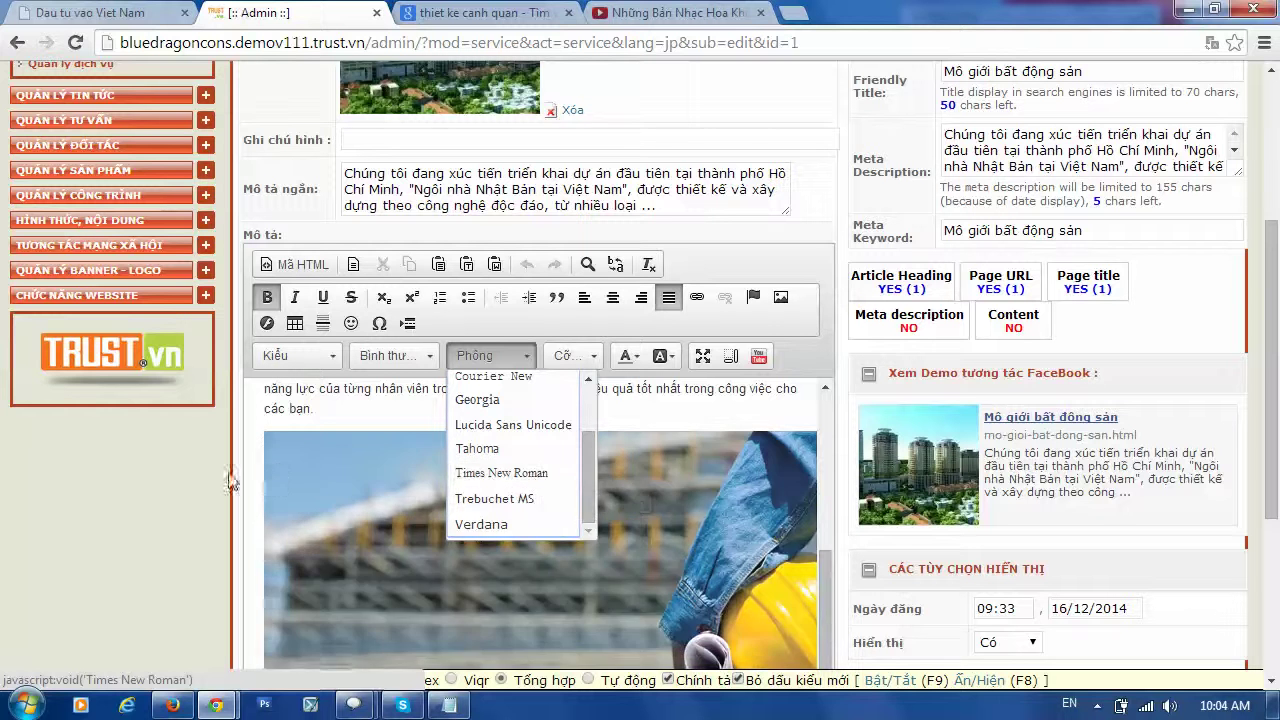
{"action": "left_click", "coordinate": [866, 145]}
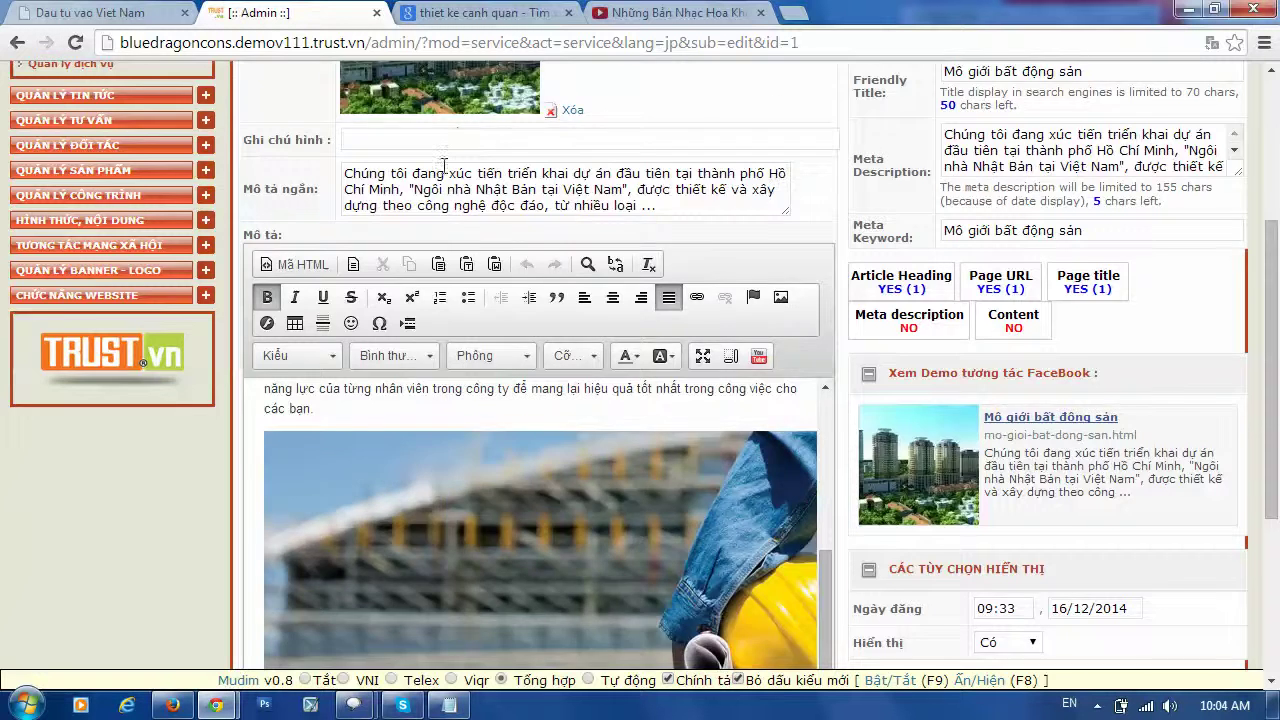
{"action": "scroll", "coordinate": [100, 330], "scroll_direction": "up", "scroll_amount": 3}
Leave the service being edited and start a new service in the category Kiến trúc, ready for its title.
{"action": "left_click", "coordinate": [69, 368]}
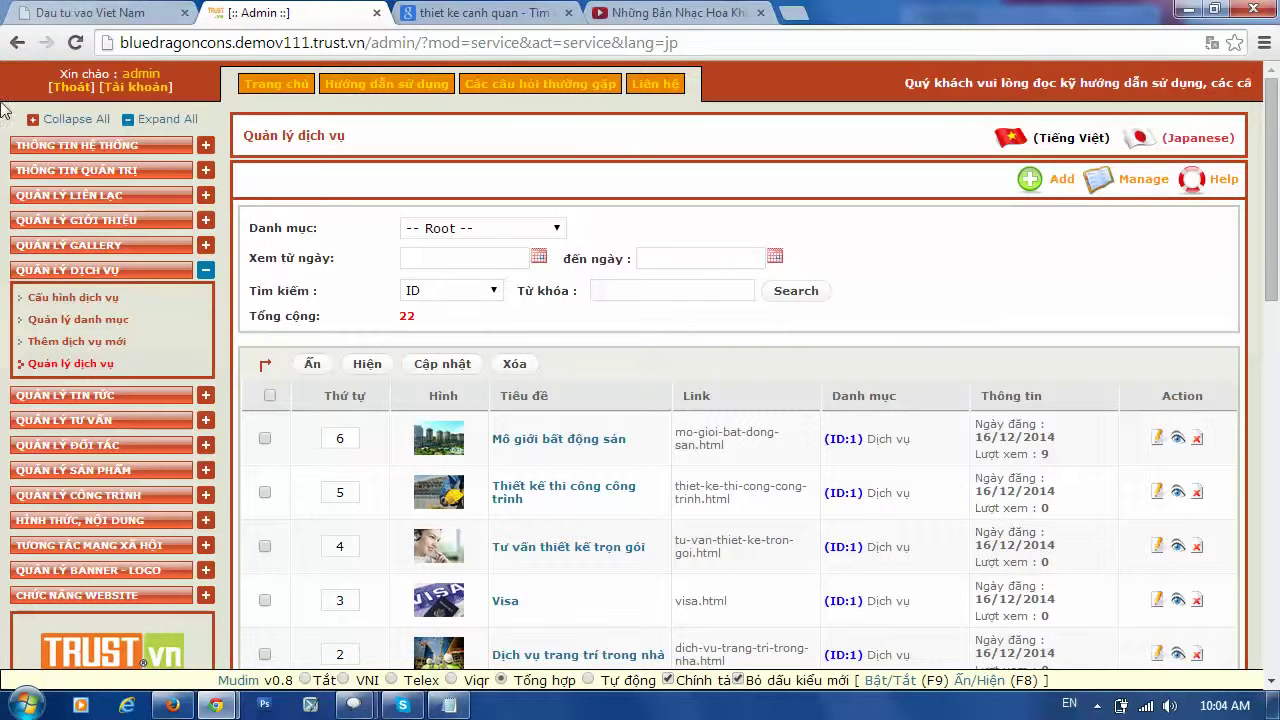
{"action": "left_click", "coordinate": [80, 341]}
{"action": "left_click", "coordinate": [421, 222]}
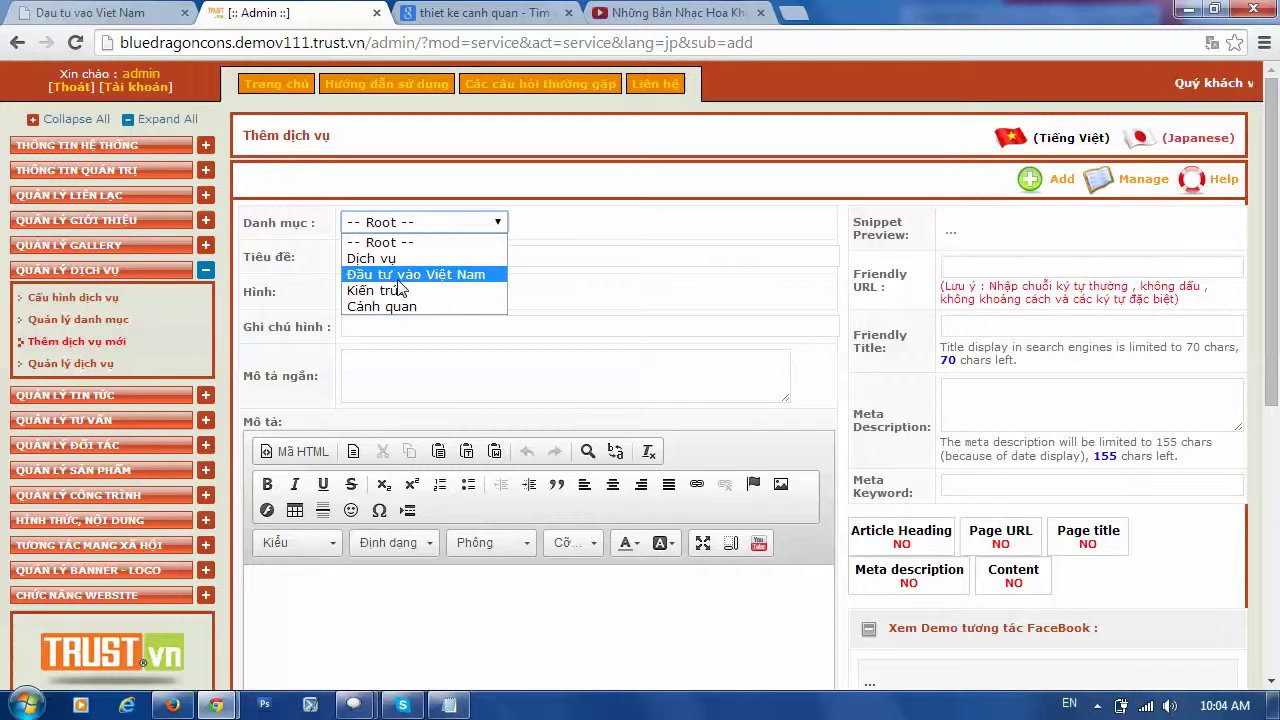
{"action": "left_click", "coordinate": [399, 290]}
{"action": "left_click", "coordinate": [397, 259]}
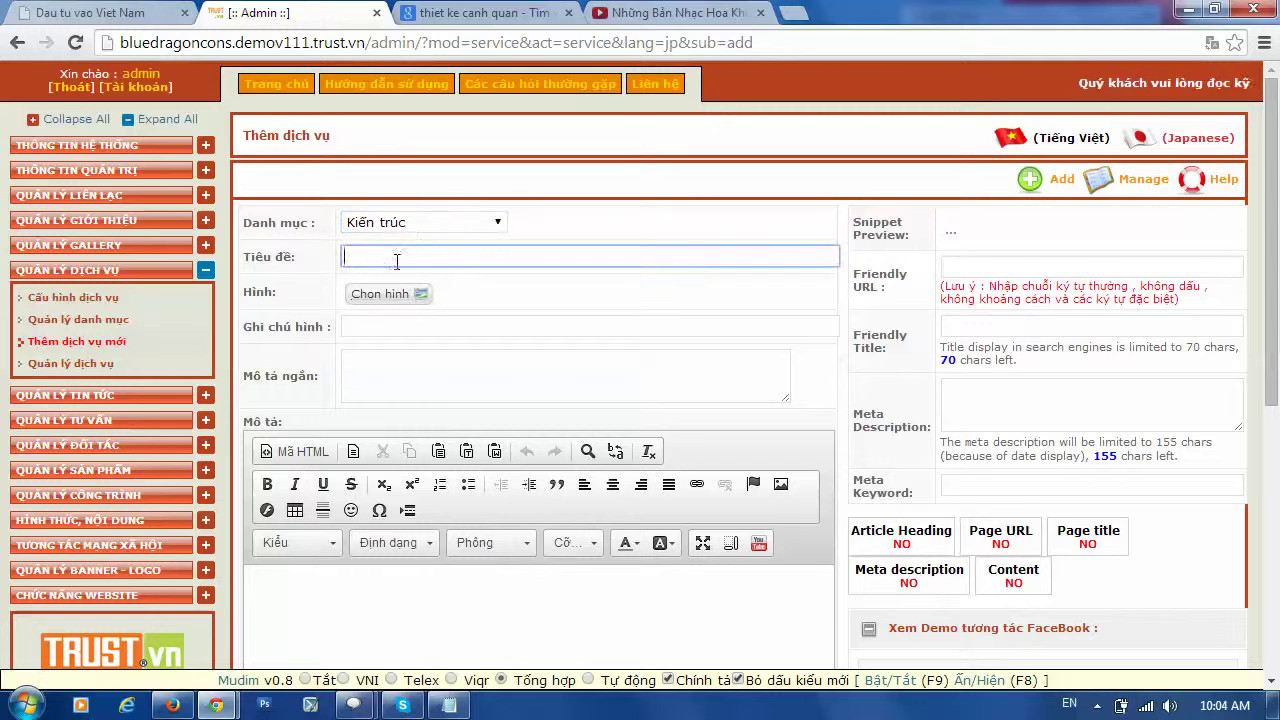
Compare the new service form with the service titles and pictures on the public Đầu tư vào Việt Nam page.
{"action": "left_click", "coordinate": [157, 10]}
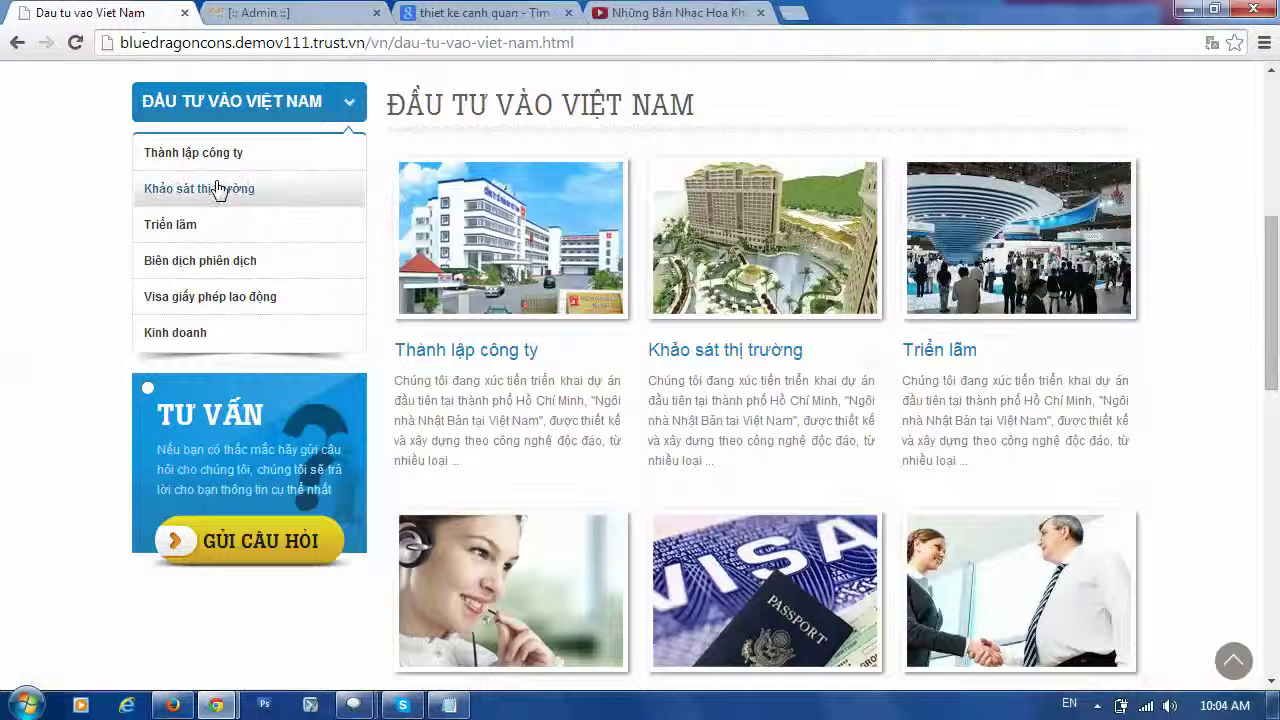
{"action": "left_click", "coordinate": [266, 14]}
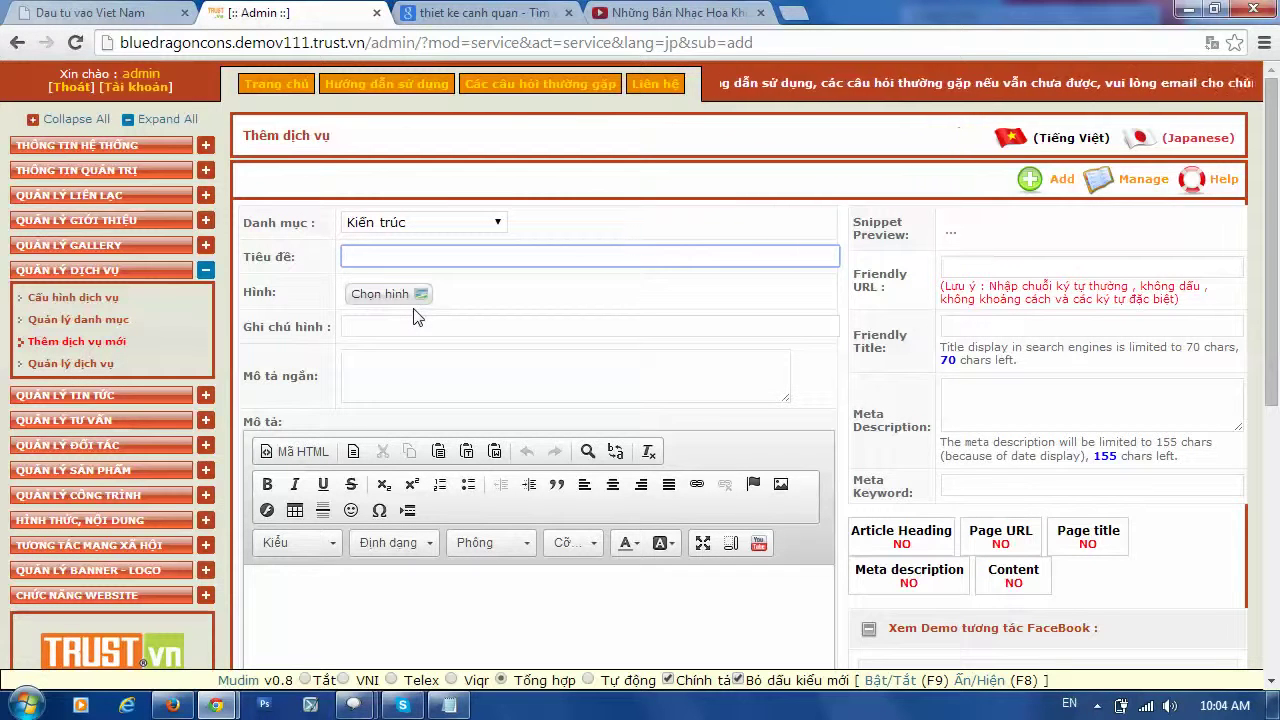
{"action": "left_click", "coordinate": [90, 12]}
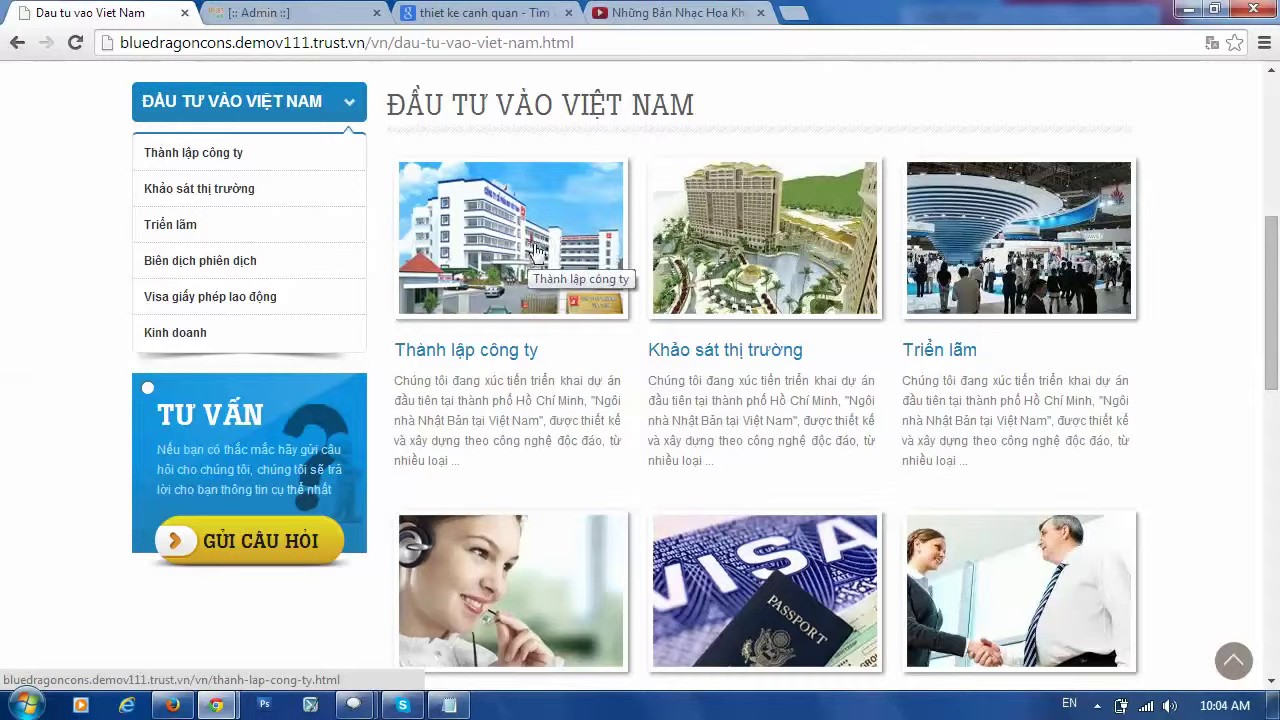
{"action": "left_click", "coordinate": [300, 13]}
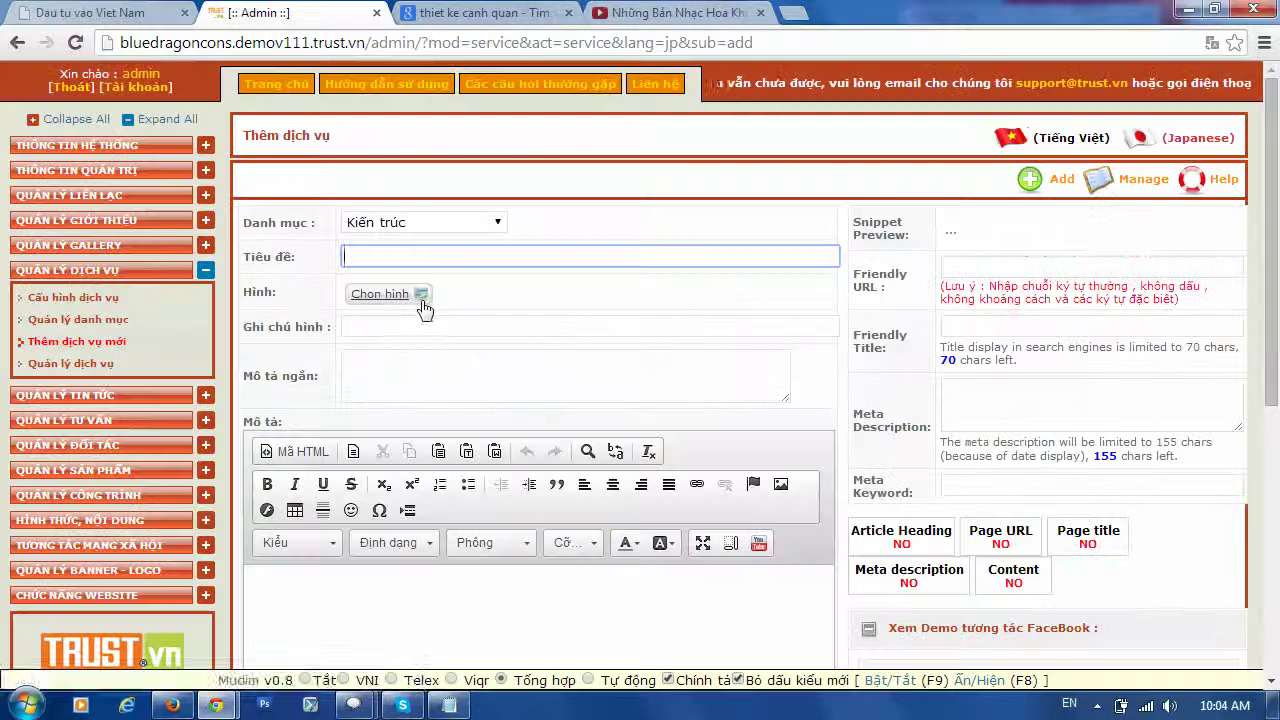
Examine the new service's image library and file upload dialog, close both, and look through the form's remaining fields and display options.
{"action": "left_click", "coordinate": [377, 300]}
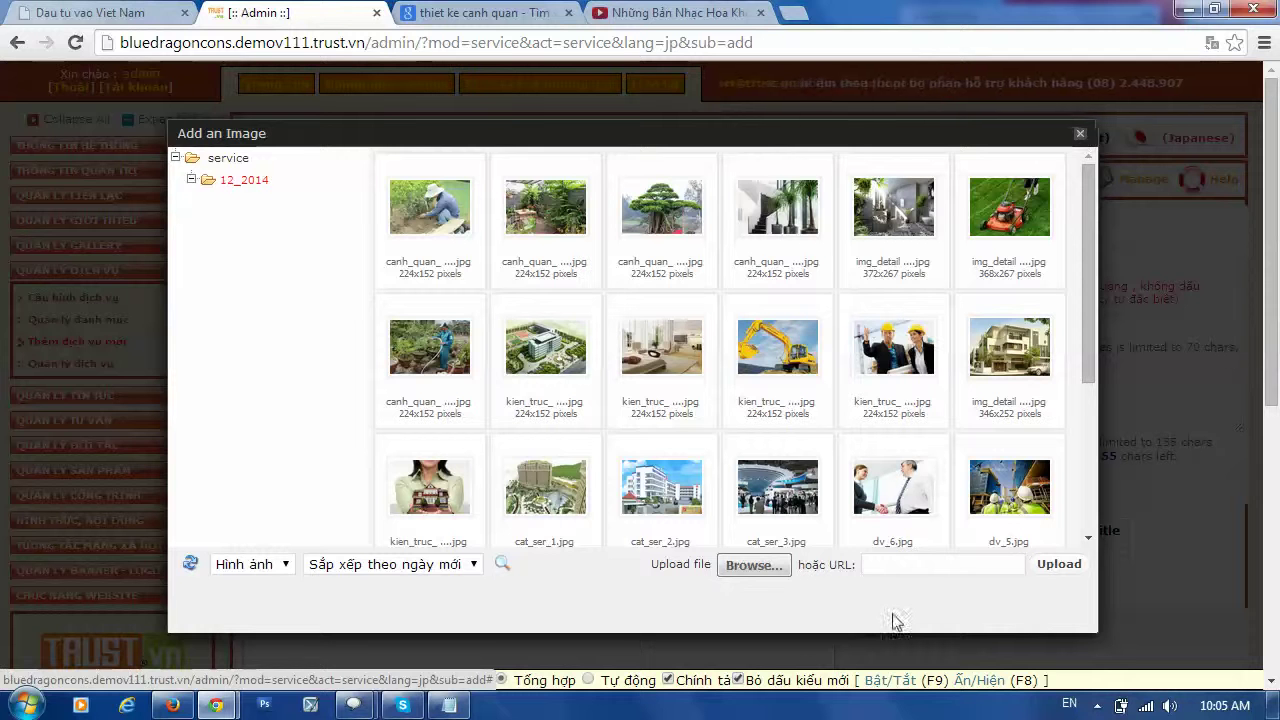
{"action": "left_click", "coordinate": [754, 565]}
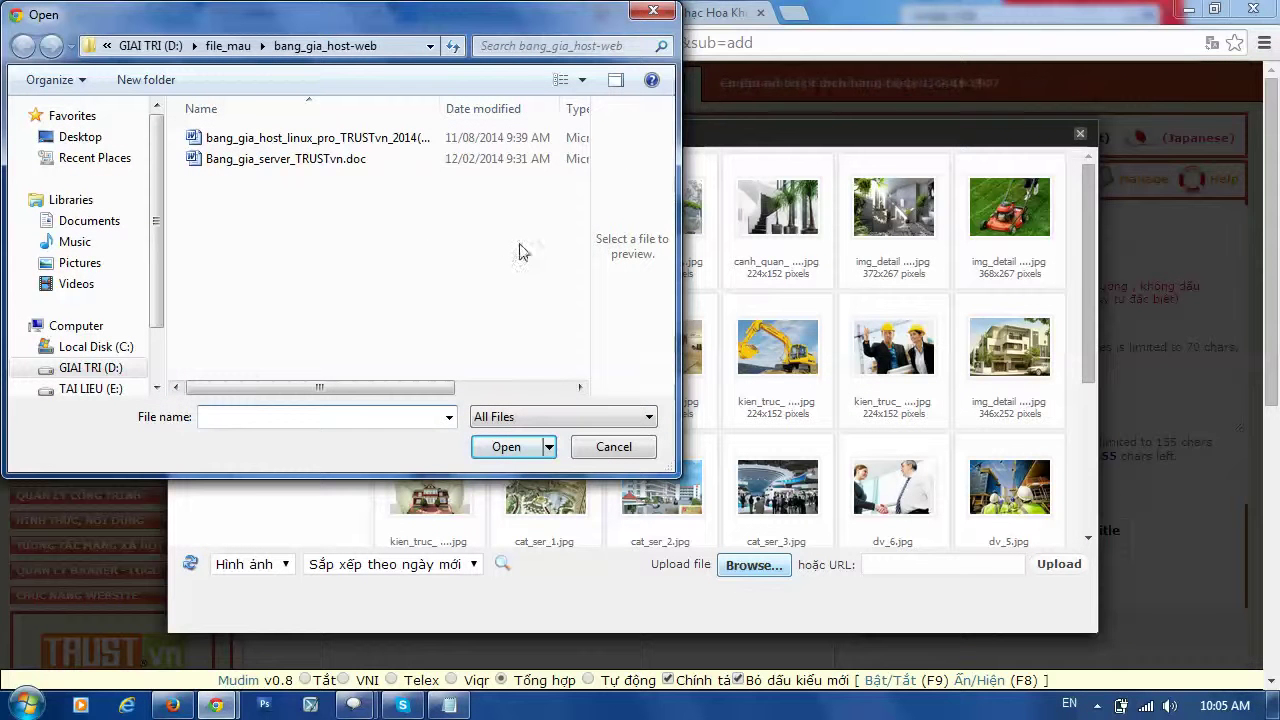
{"action": "left_click", "coordinate": [653, 10]}
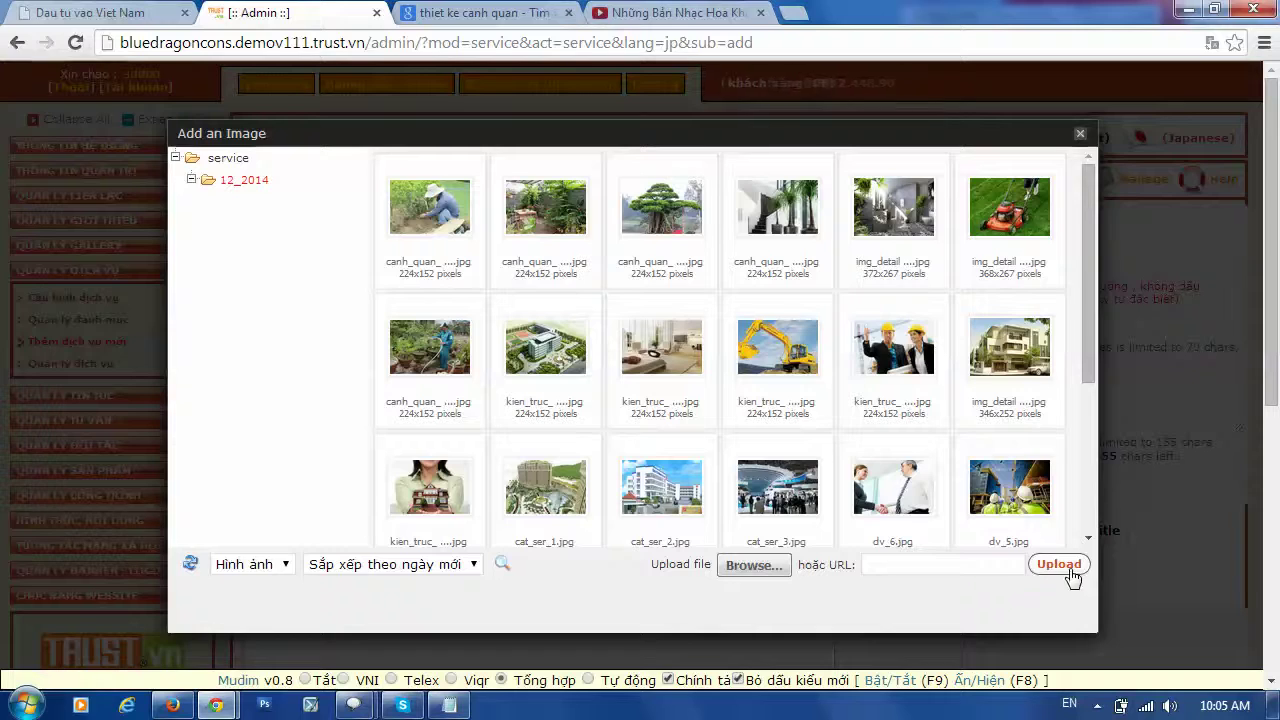
{"action": "left_click", "coordinate": [1080, 133]}
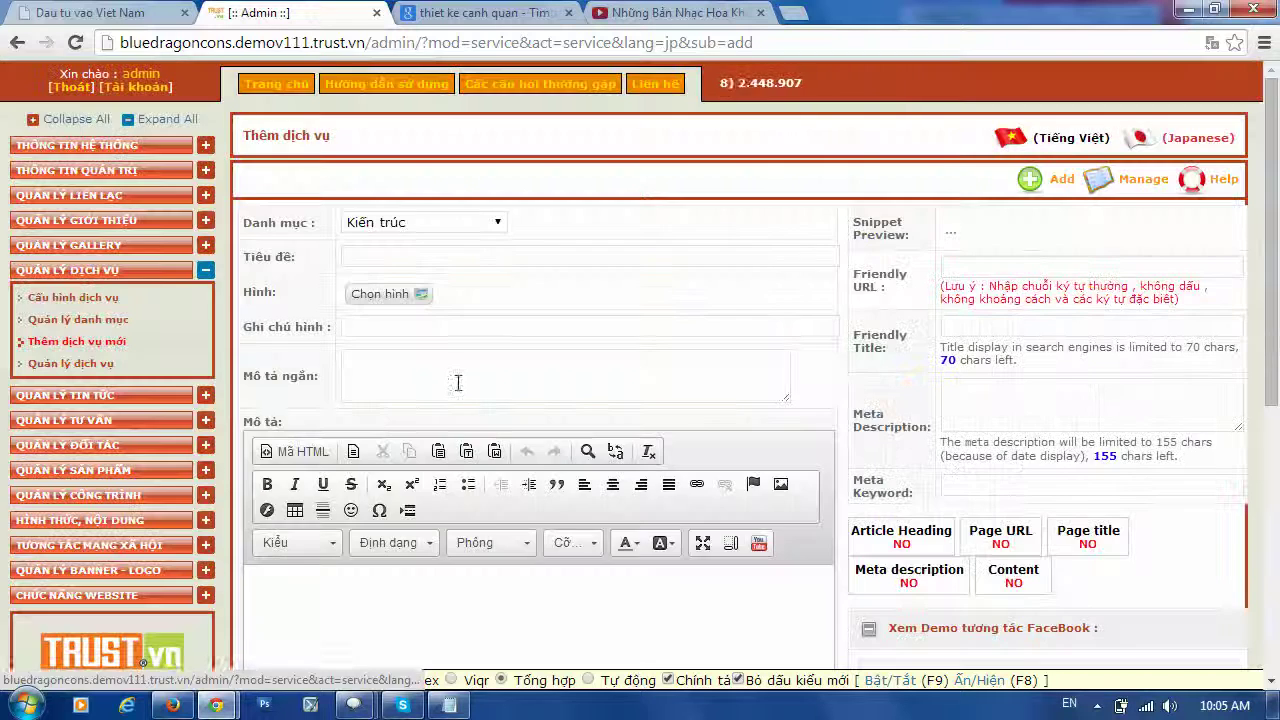
{"action": "scroll", "coordinate": [440, 370], "scroll_direction": "down", "scroll_amount": 5}
{"action": "scroll", "coordinate": [430, 240], "scroll_direction": "up", "scroll_amount": 1}
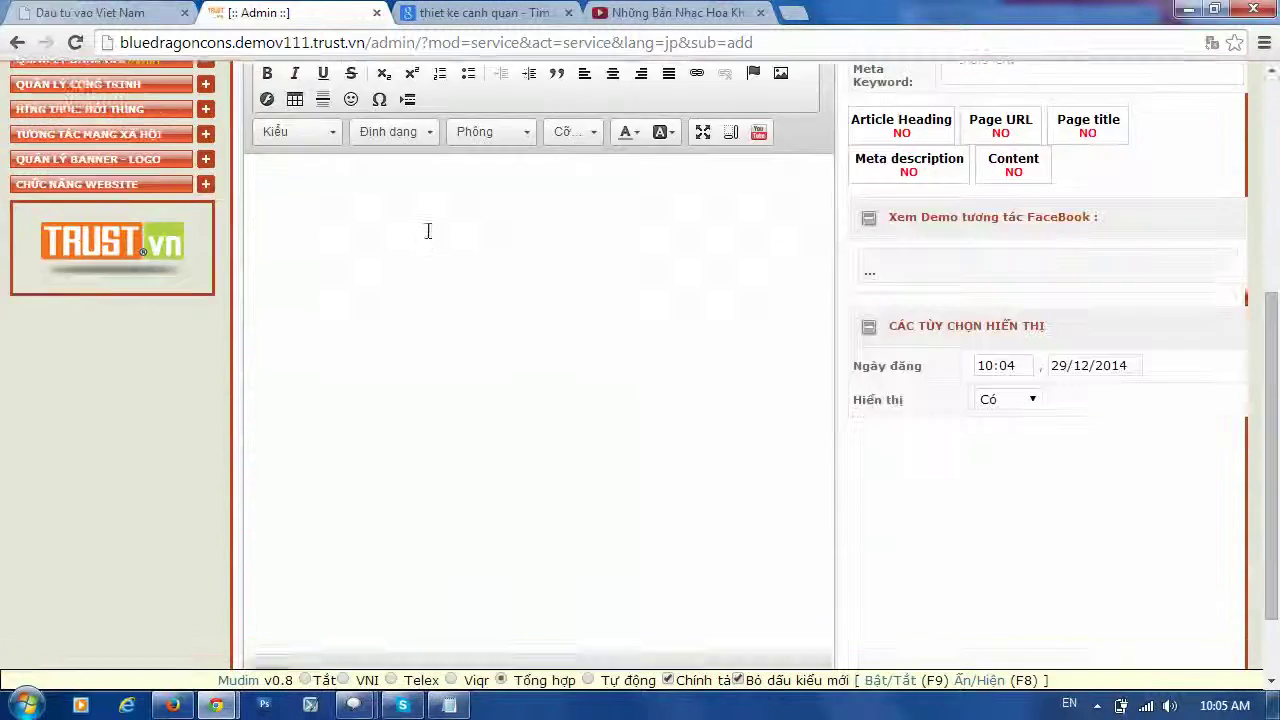
{"action": "scroll", "coordinate": [427, 231], "scroll_direction": "up", "scroll_amount": 4}
{"action": "scroll", "coordinate": [432, 355], "scroll_direction": "down", "scroll_amount": 5}
{"action": "scroll", "coordinate": [849, 272], "scroll_direction": "up", "scroll_amount": 5}
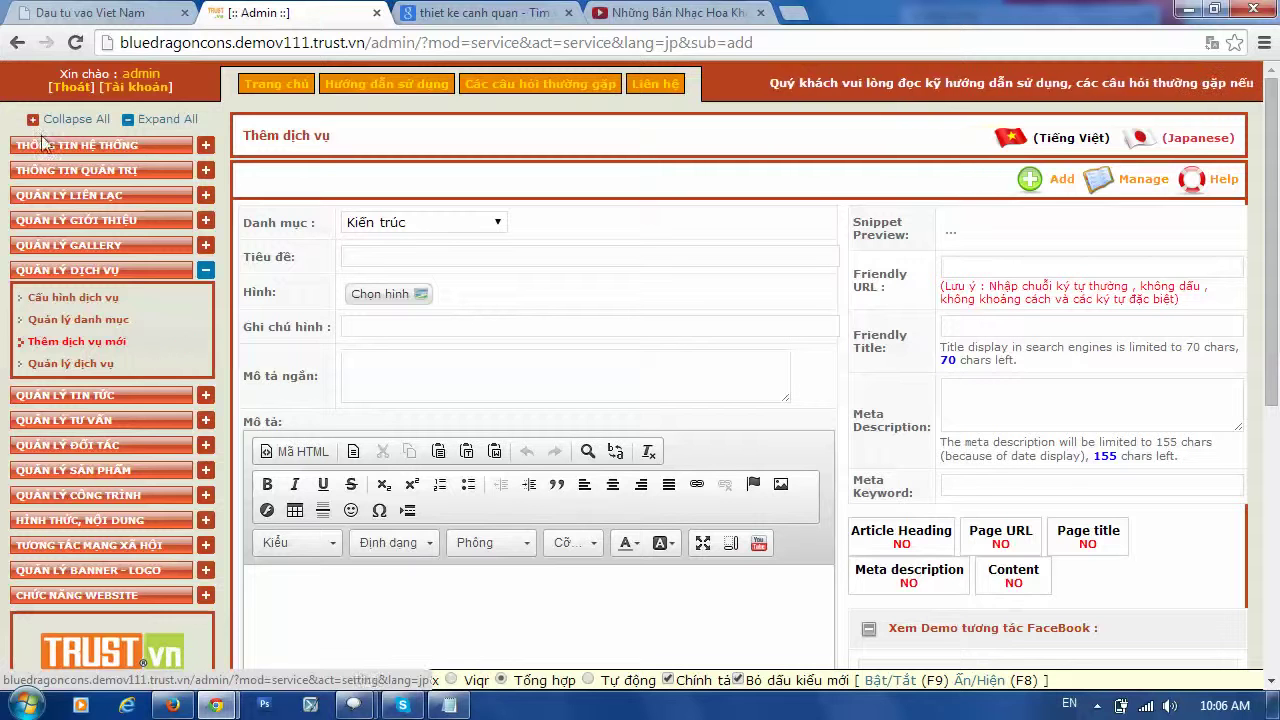
Collapse the service management section and open the category management of the news section.
{"action": "left_click", "coordinate": [204, 271]}
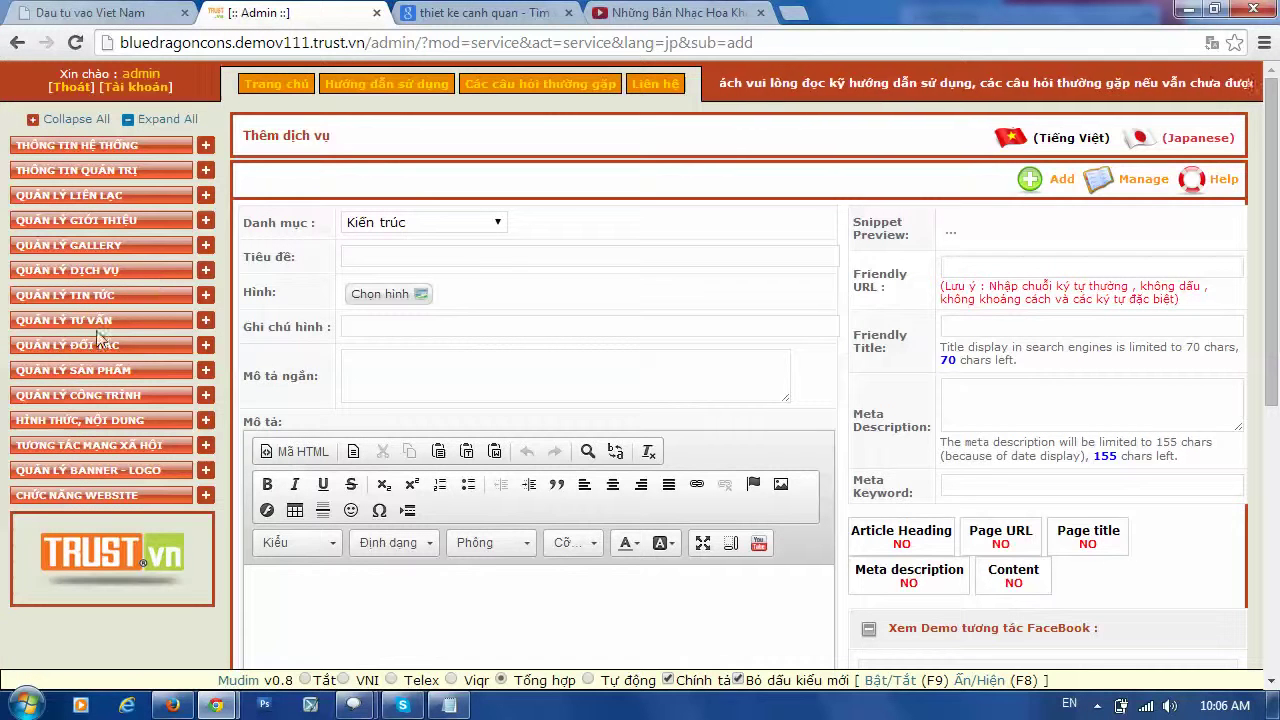
{"action": "left_click", "coordinate": [205, 300]}
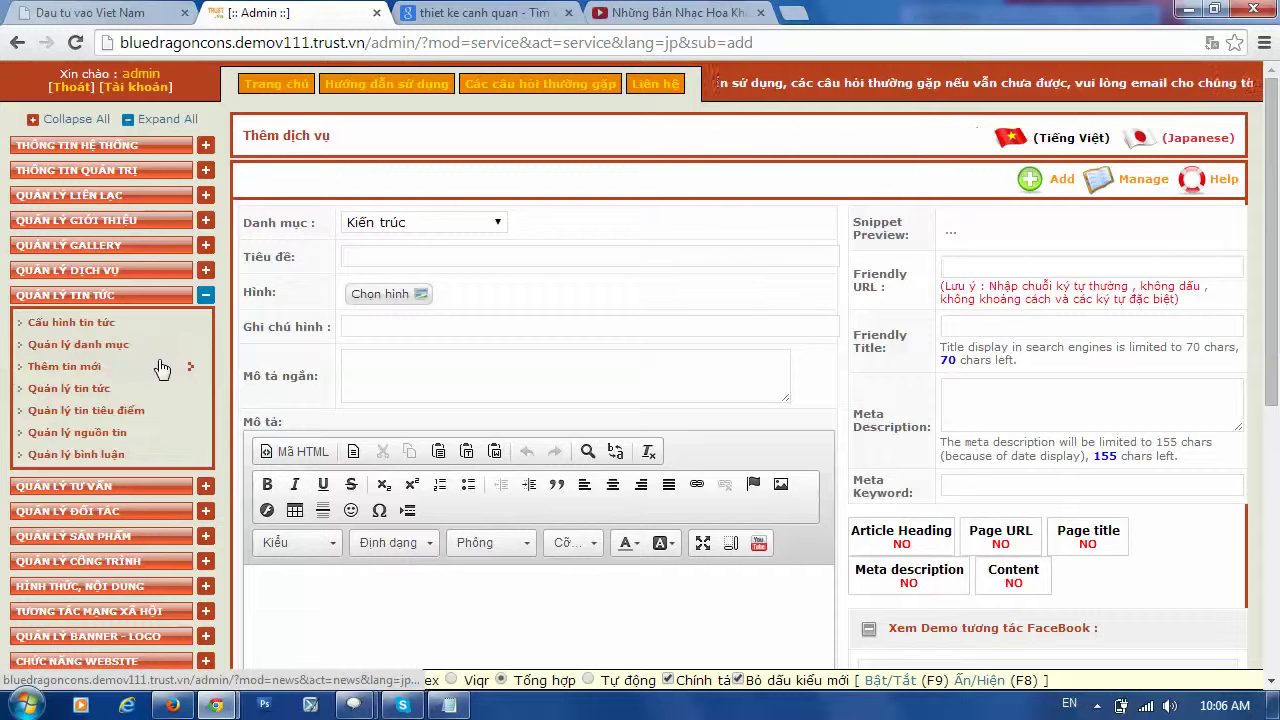
{"action": "left_click", "coordinate": [80, 346]}
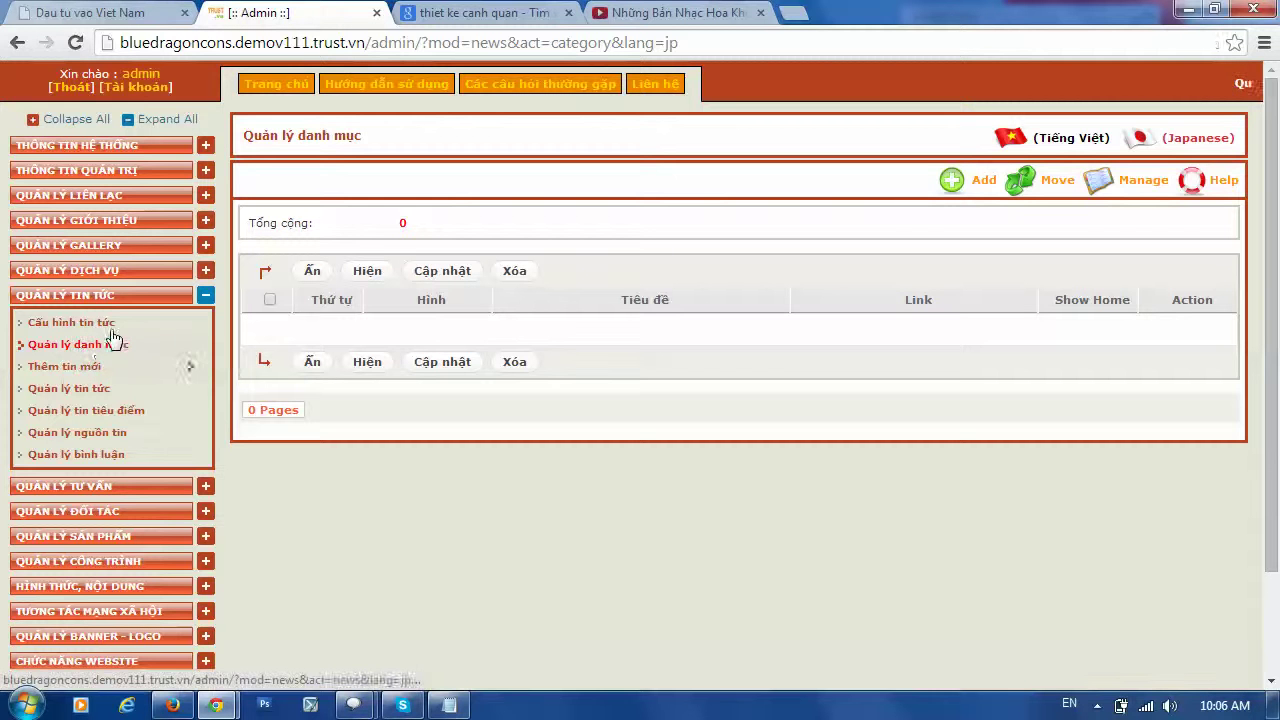
View the news categories listed on the public Tin tức page and return to the admin.
{"action": "left_click", "coordinate": [181, 8]}
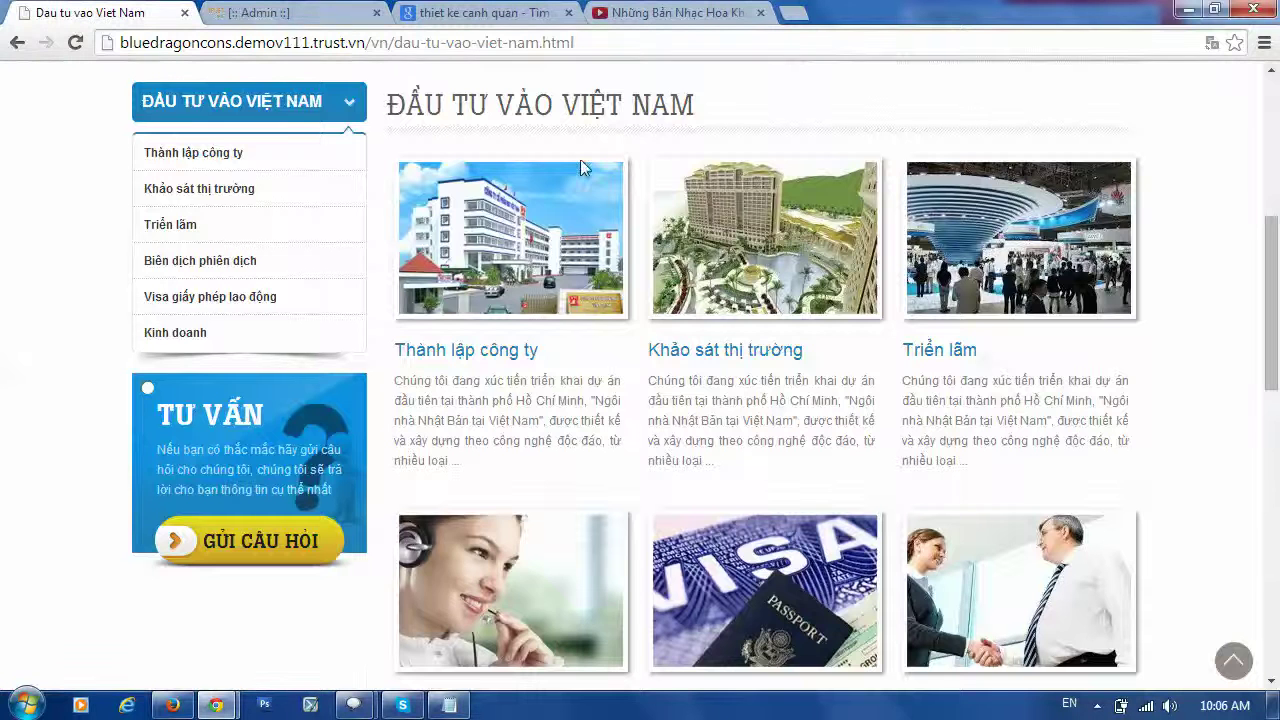
{"action": "scroll", "coordinate": [785, 215], "scroll_direction": "up", "scroll_amount": 5}
{"action": "left_click", "coordinate": [920, 80]}
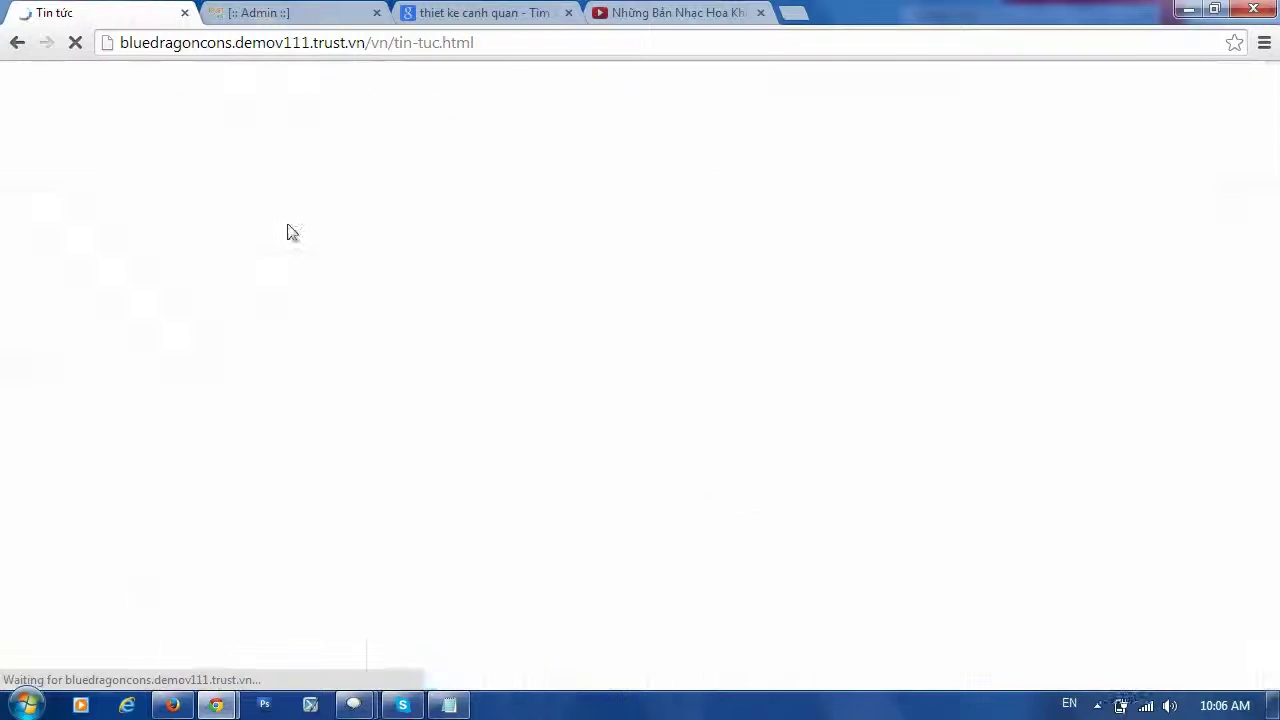
{"action": "scroll", "coordinate": [401, 258], "scroll_direction": "down", "scroll_amount": 3}
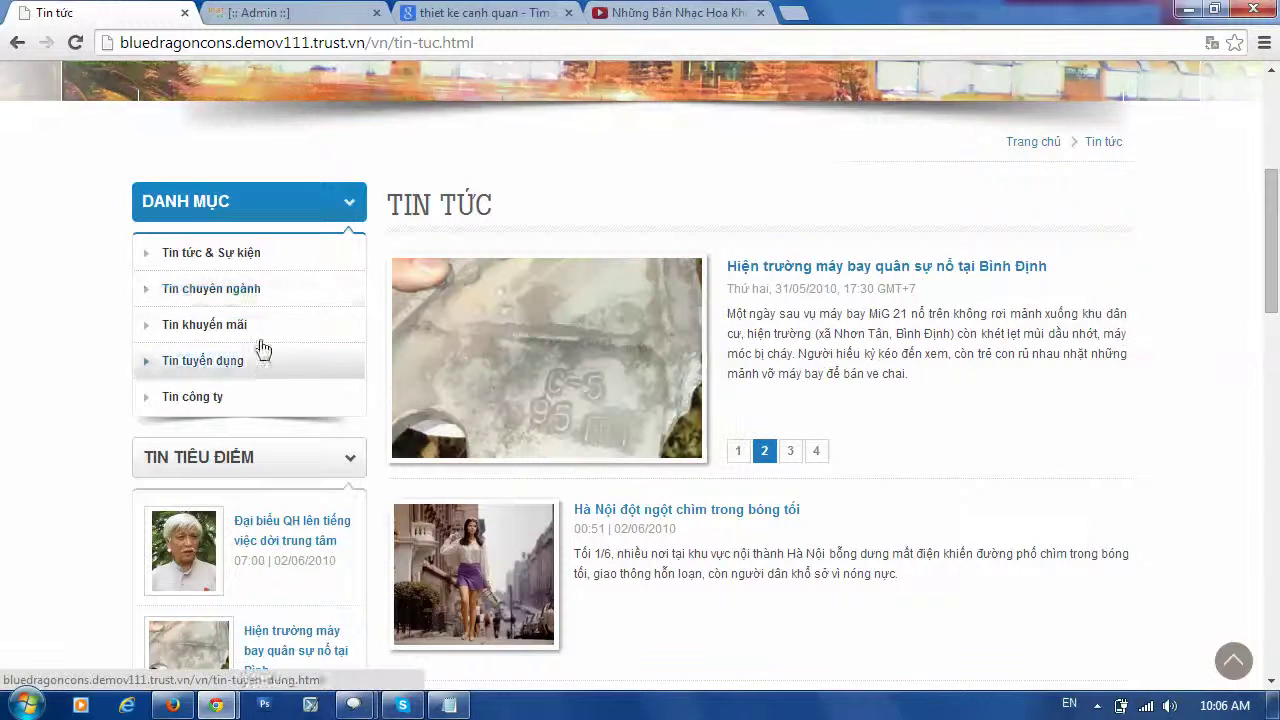
{"action": "left_click", "coordinate": [300, 15]}
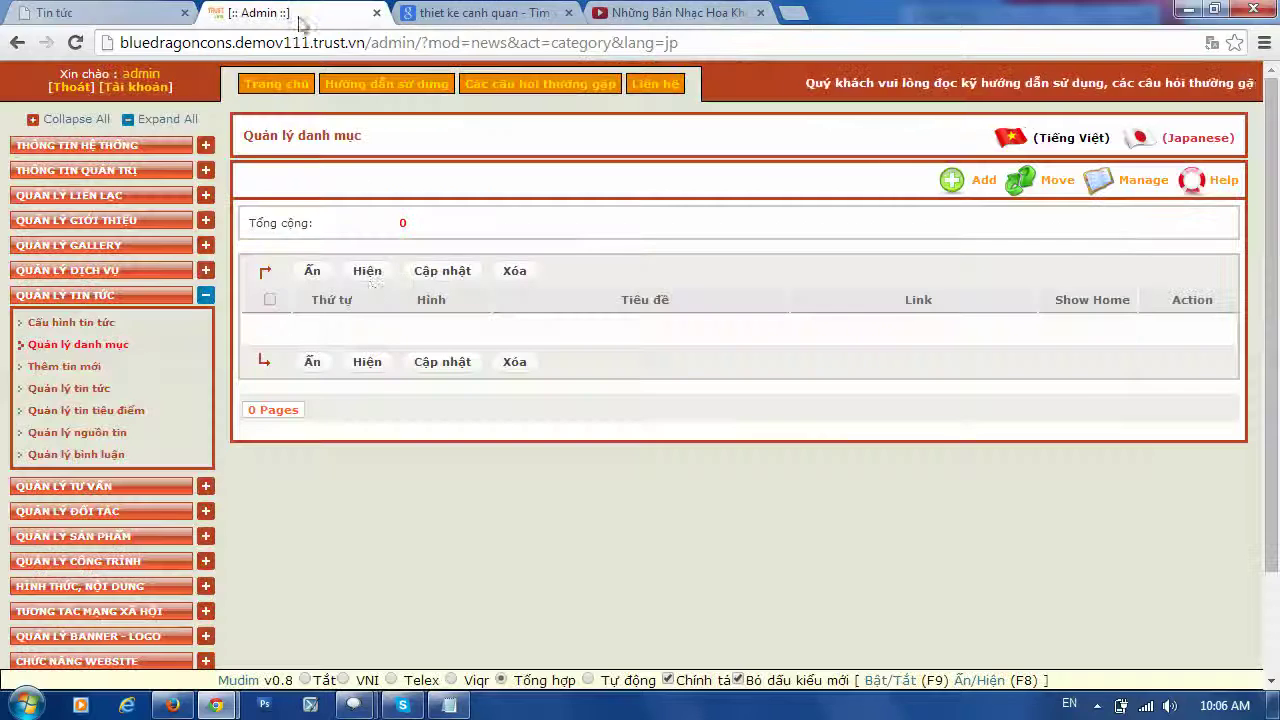
Open the news article list and check the categories available in its category filter.
{"action": "left_click", "coordinate": [66, 388]}
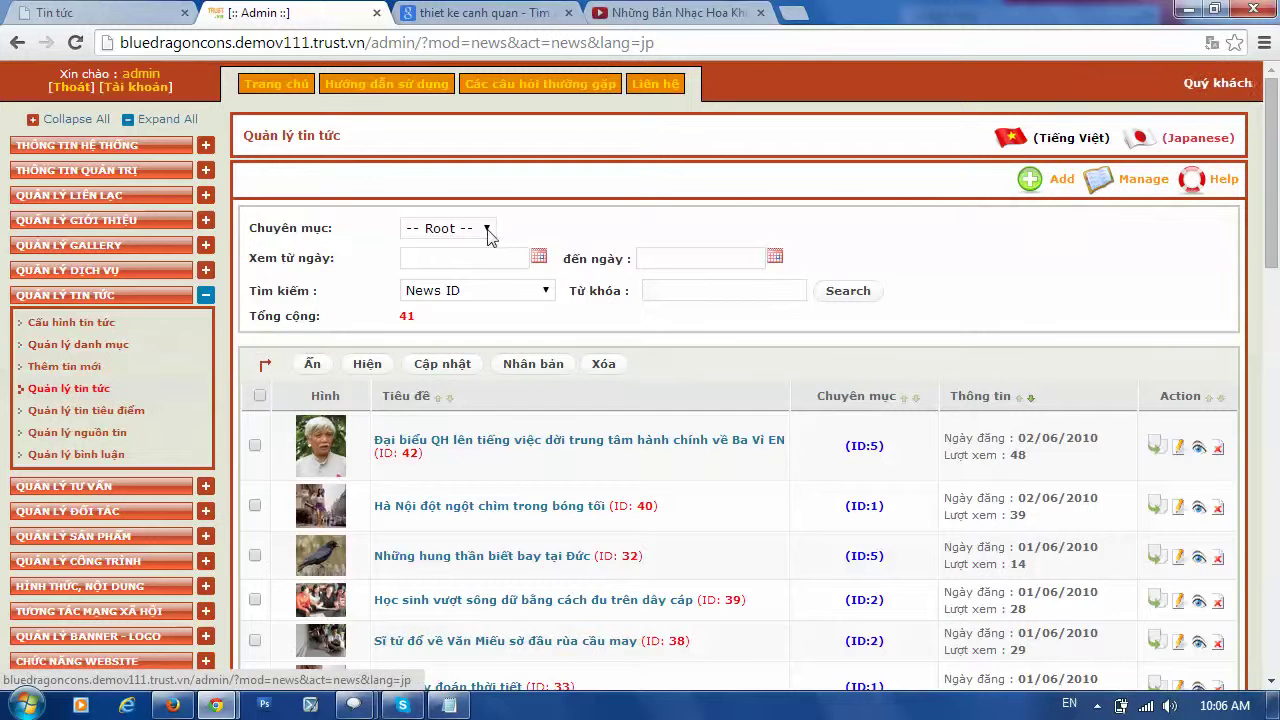
{"action": "left_click", "coordinate": [489, 233]}
{"action": "left_click", "coordinate": [488, 230]}
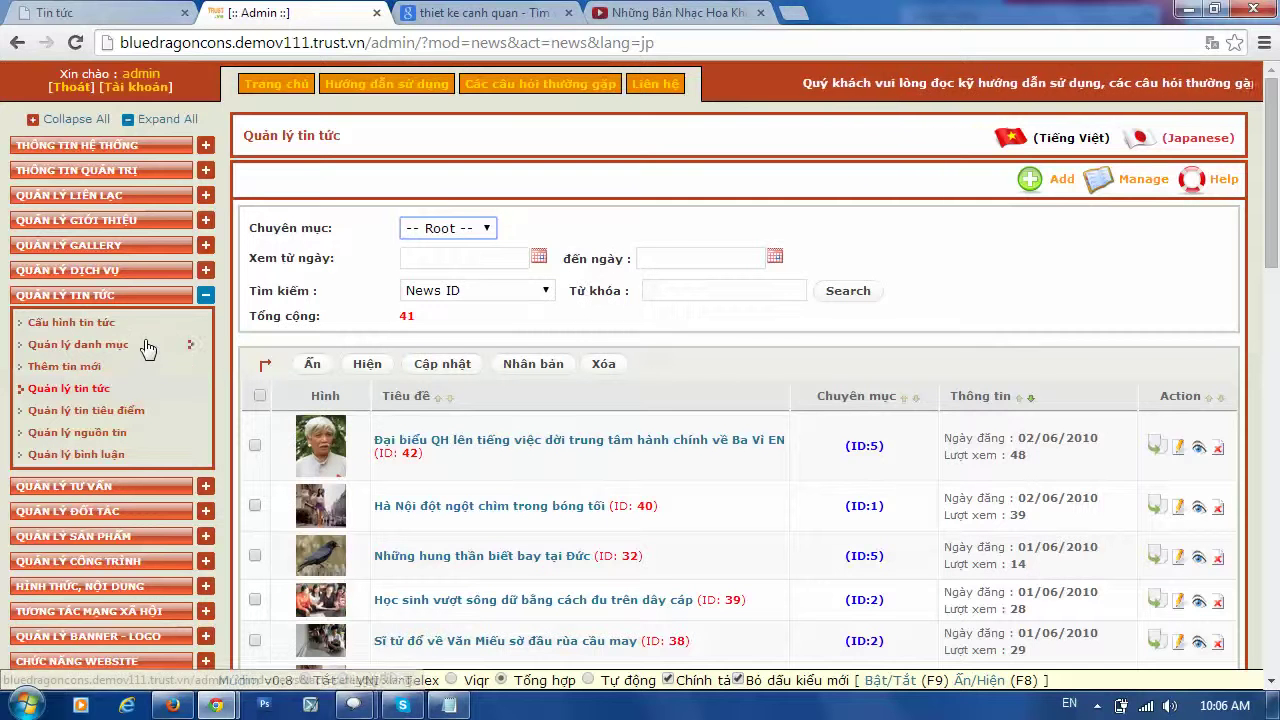
Create a root-level news category named Tin tức công ty and reopen the category list.
{"action": "left_click", "coordinate": [105, 336]}
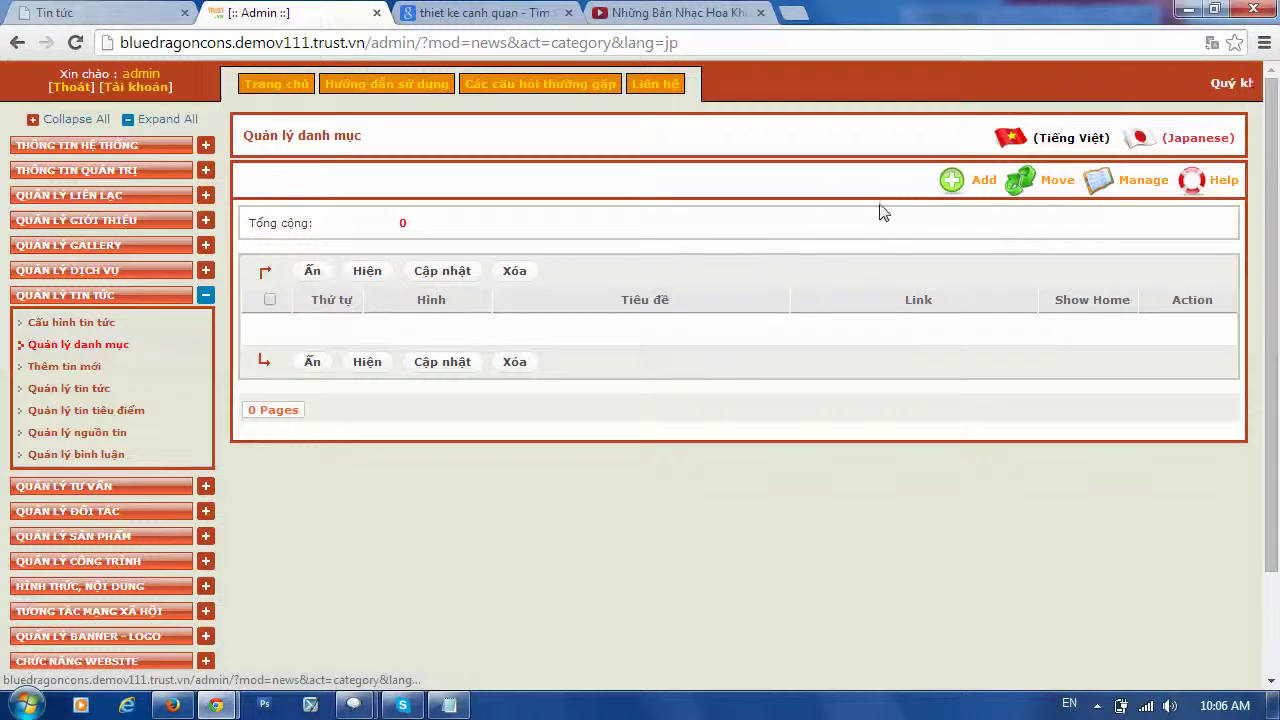
{"action": "left_click", "coordinate": [950, 181]}
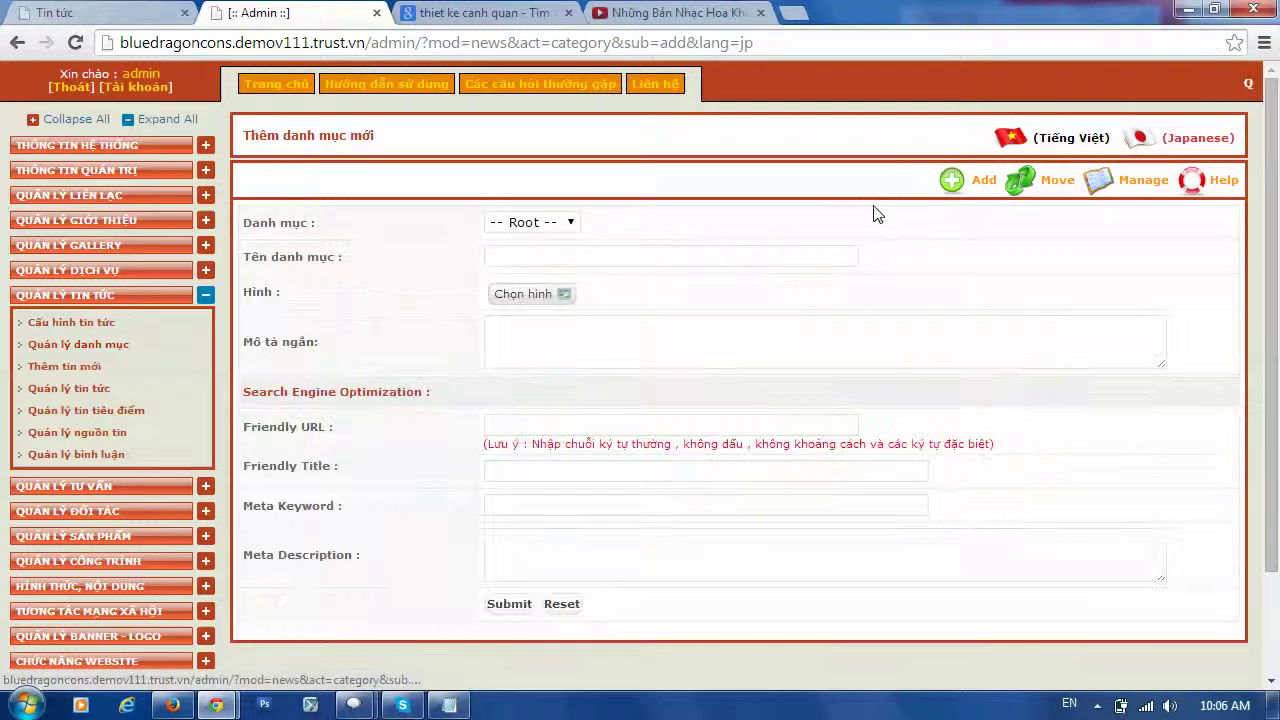
{"action": "left_click", "coordinate": [540, 256]}
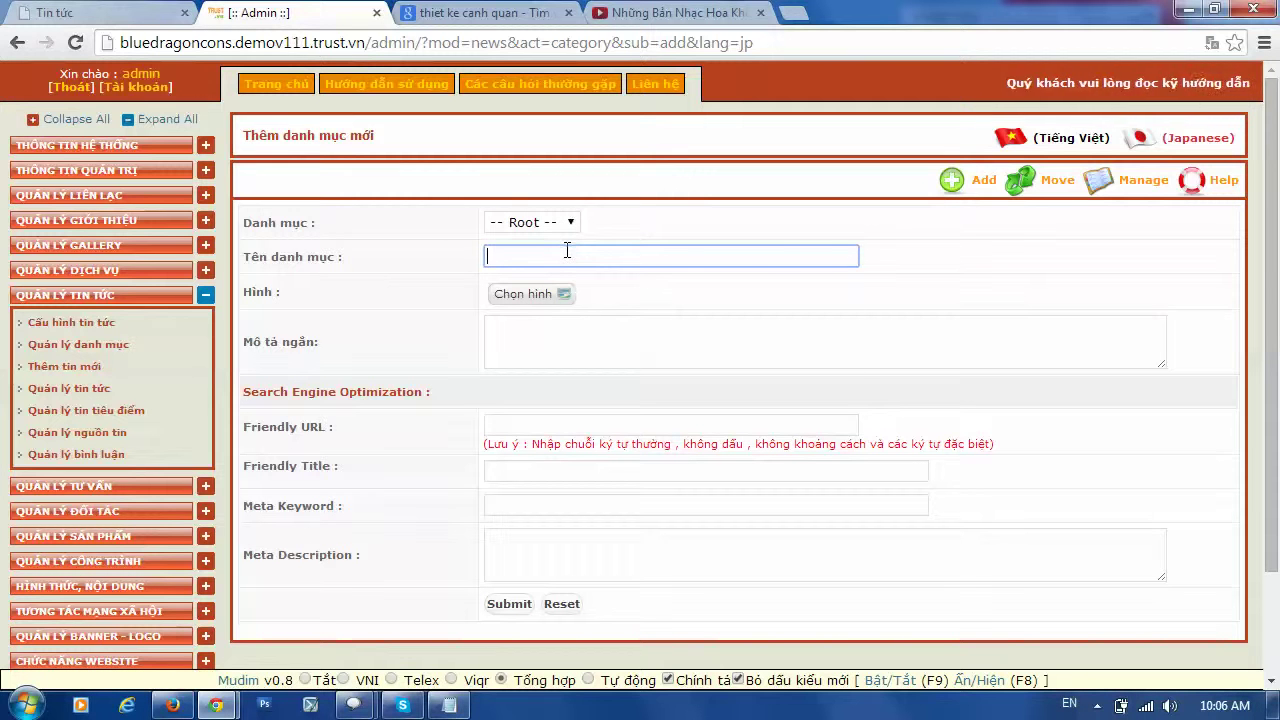
{"action": "type", "text": "Tin tức công ty"}
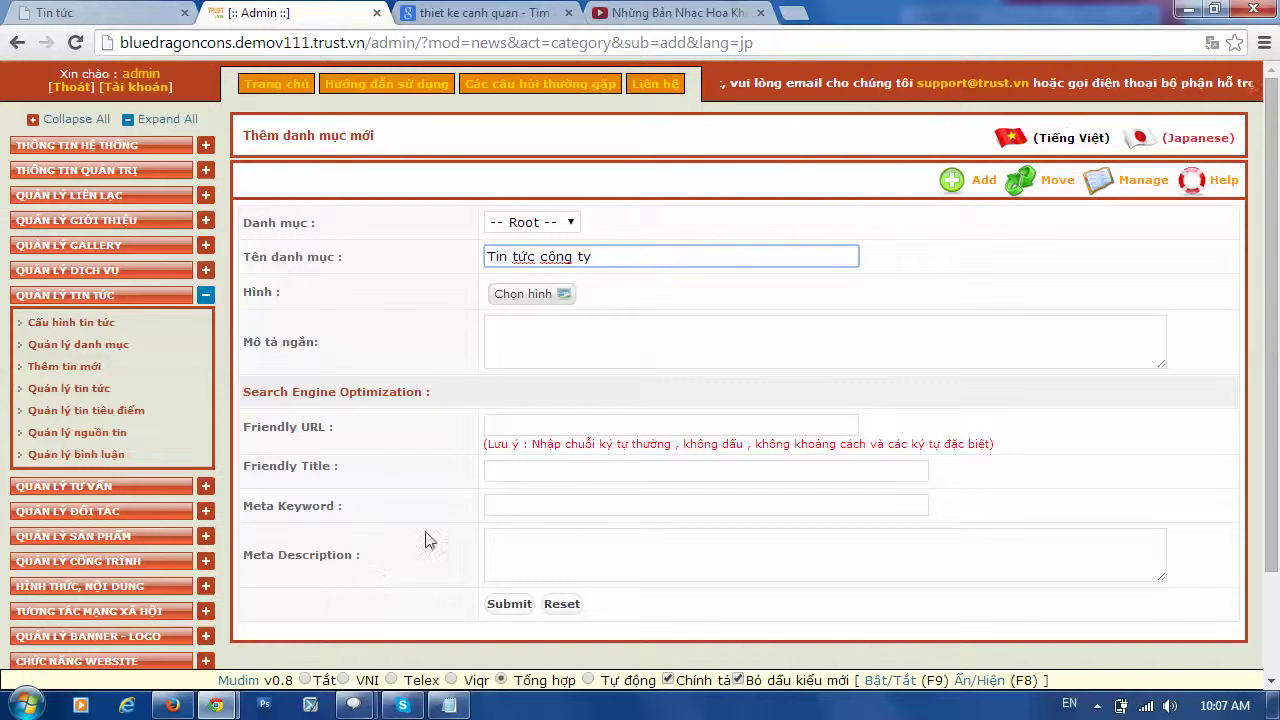
{"action": "left_click", "coordinate": [529, 503]}
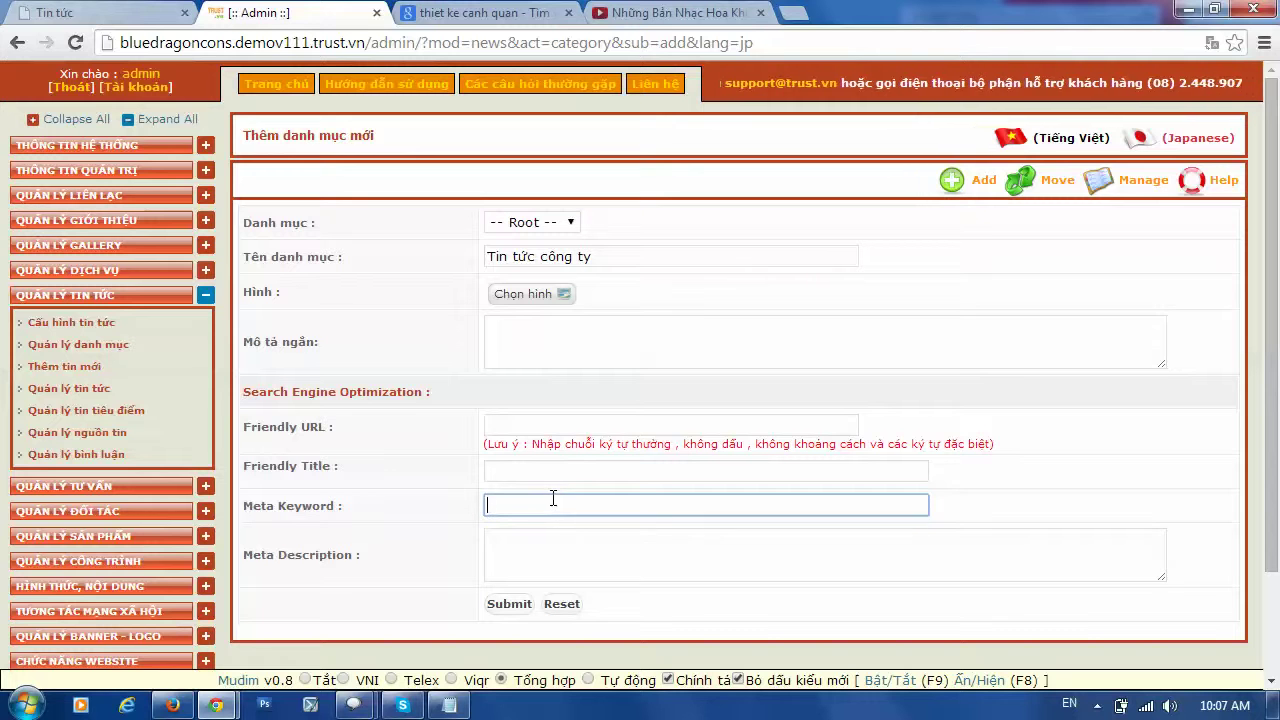
{"action": "left_click", "coordinate": [540, 571]}
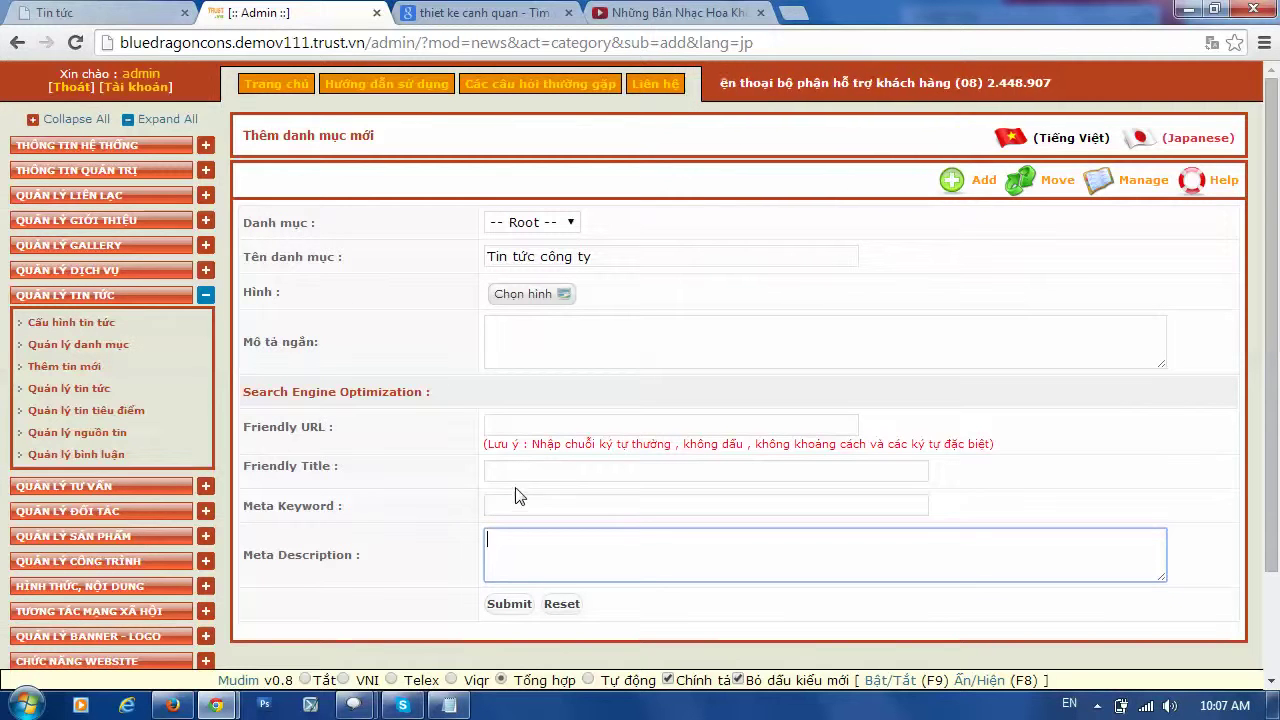
{"action": "left_click", "coordinate": [508, 605]}
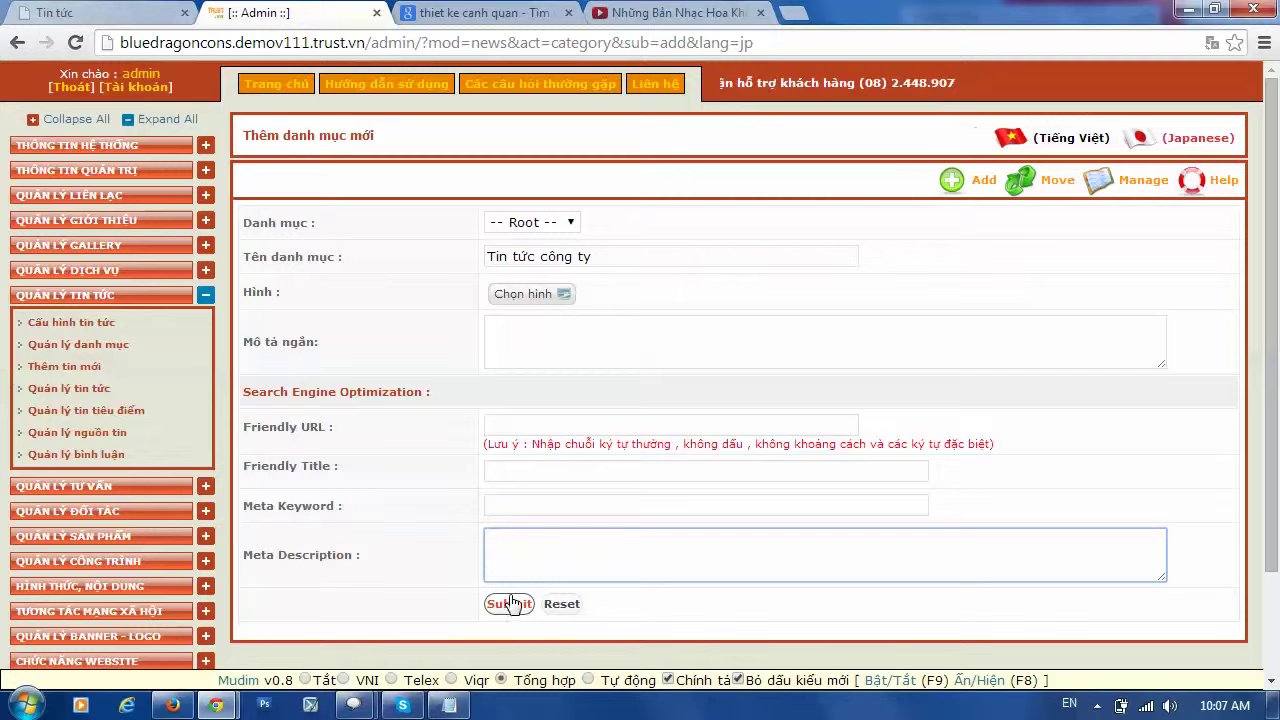
{"action": "left_click", "coordinate": [511, 604]}
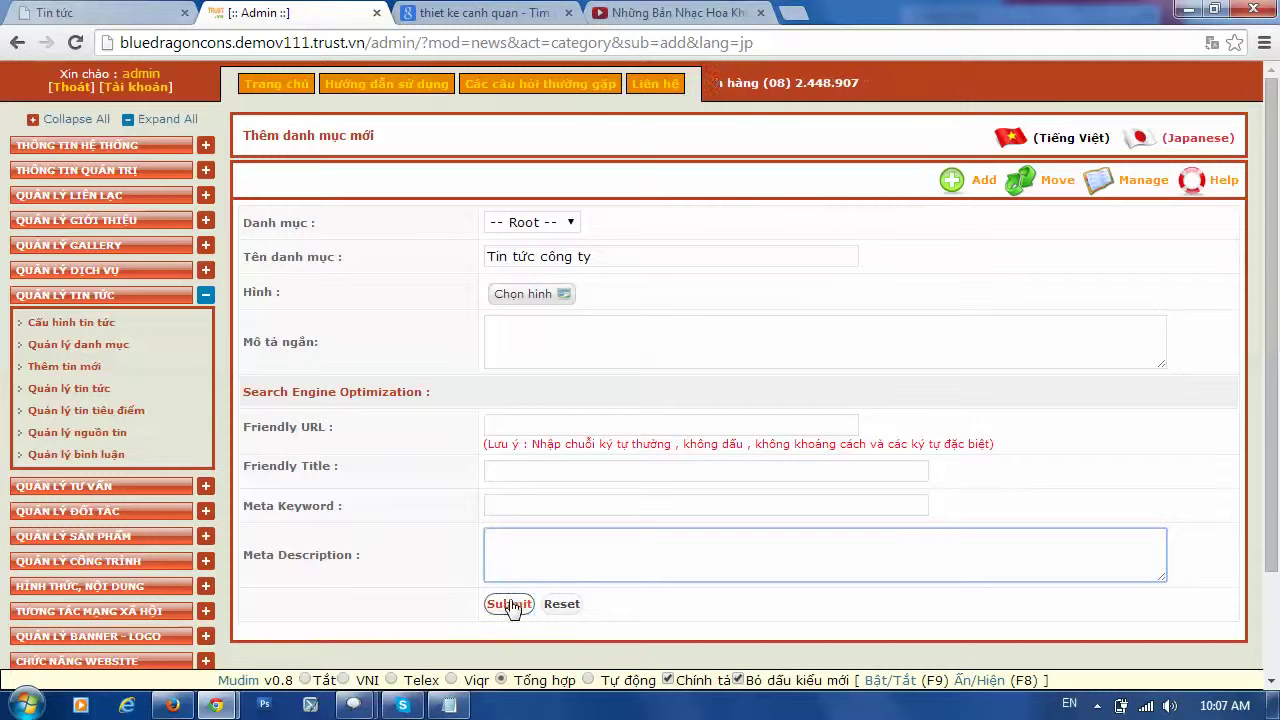
{"action": "left_click", "coordinate": [512, 607]}
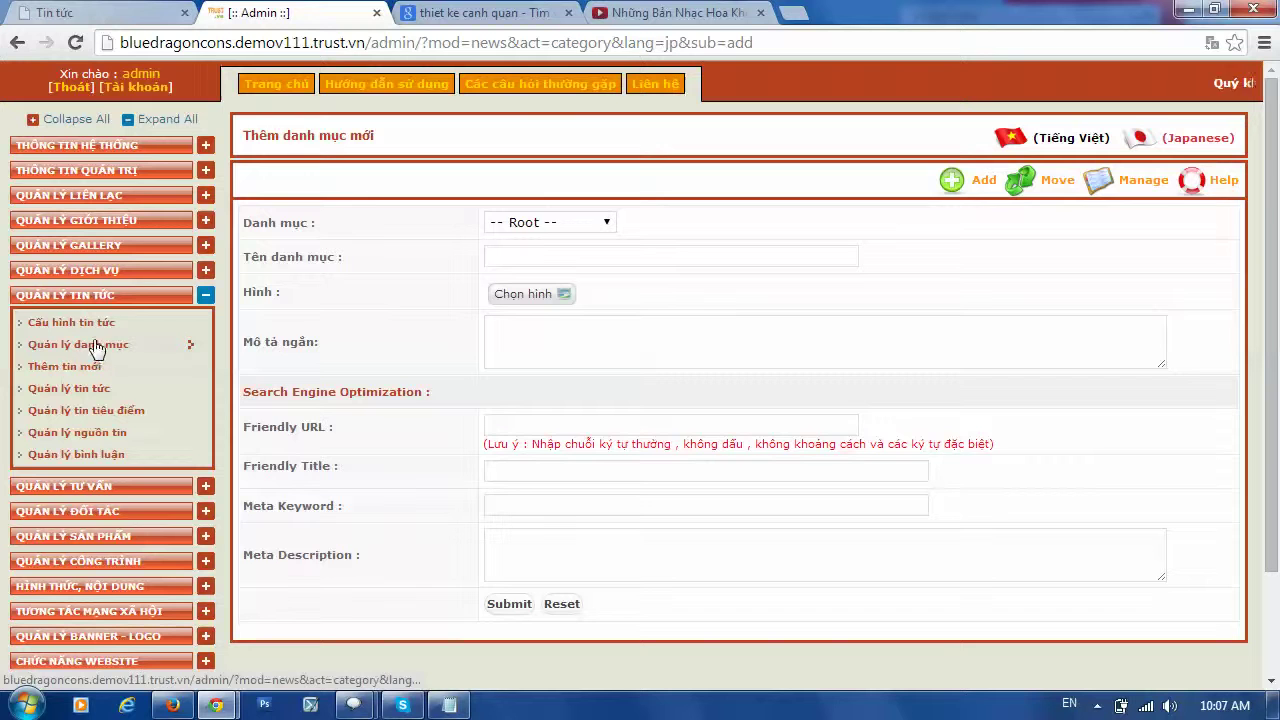
{"action": "left_click", "coordinate": [125, 347]}
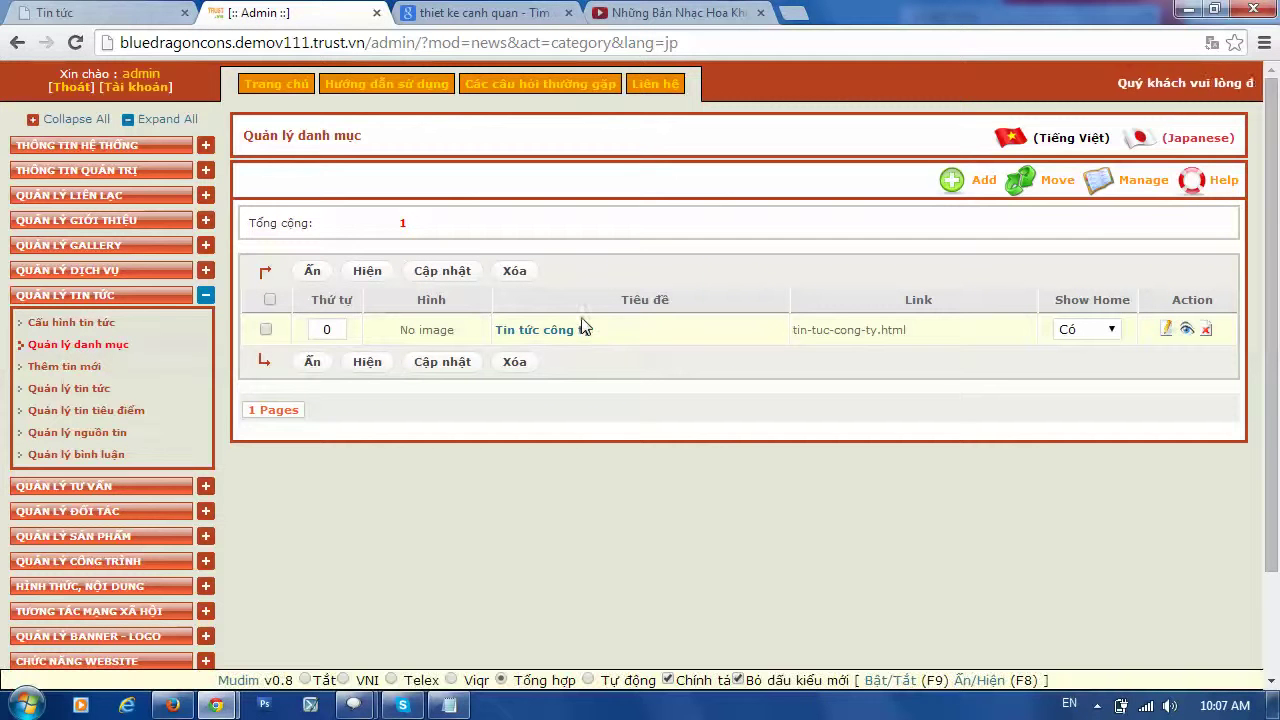
Start a new news article in the category Tin tức công ty, ready for its title.
{"action": "left_click", "coordinate": [72, 393]}
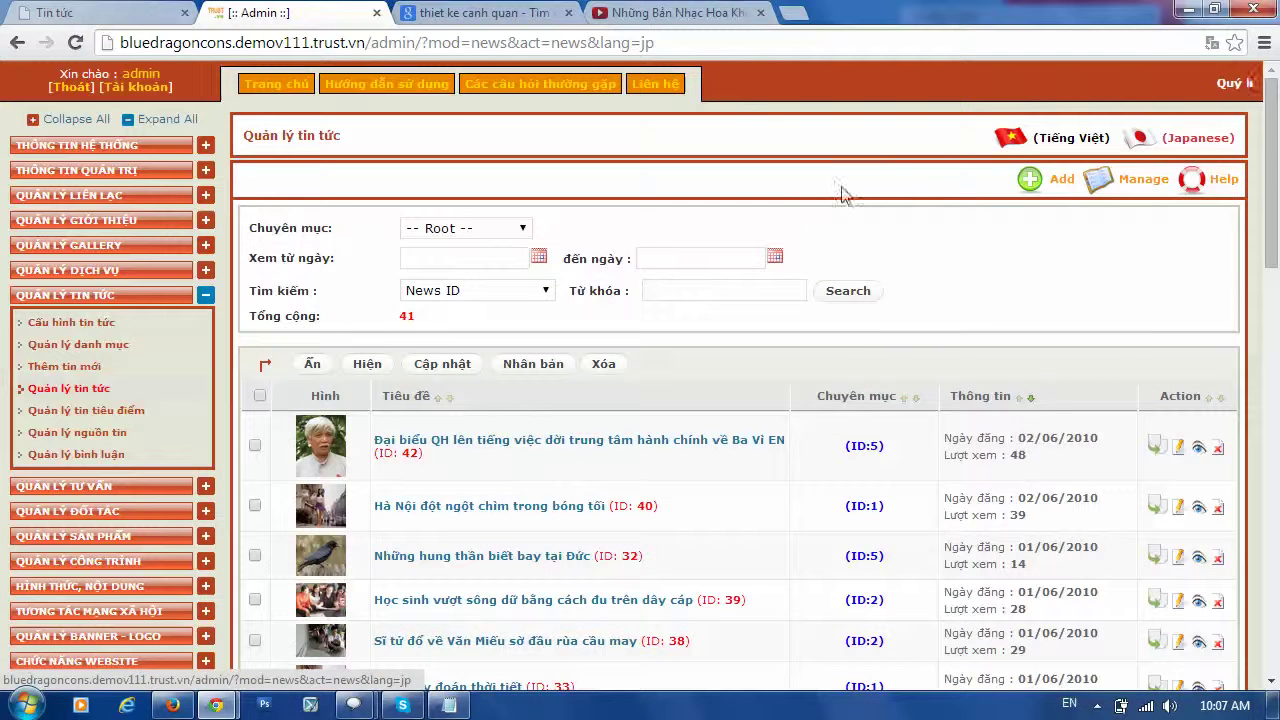
{"action": "left_click", "coordinate": [1058, 178]}
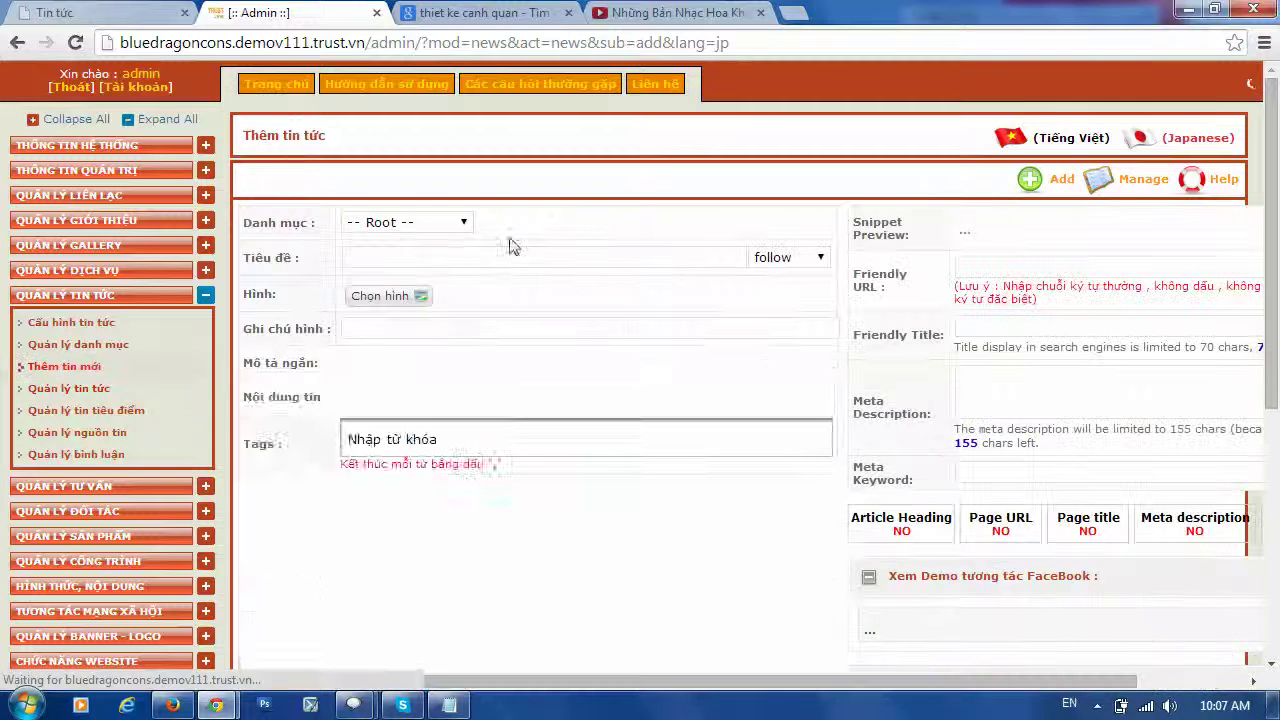
{"action": "left_click", "coordinate": [452, 222]}
{"action": "left_click", "coordinate": [400, 257]}
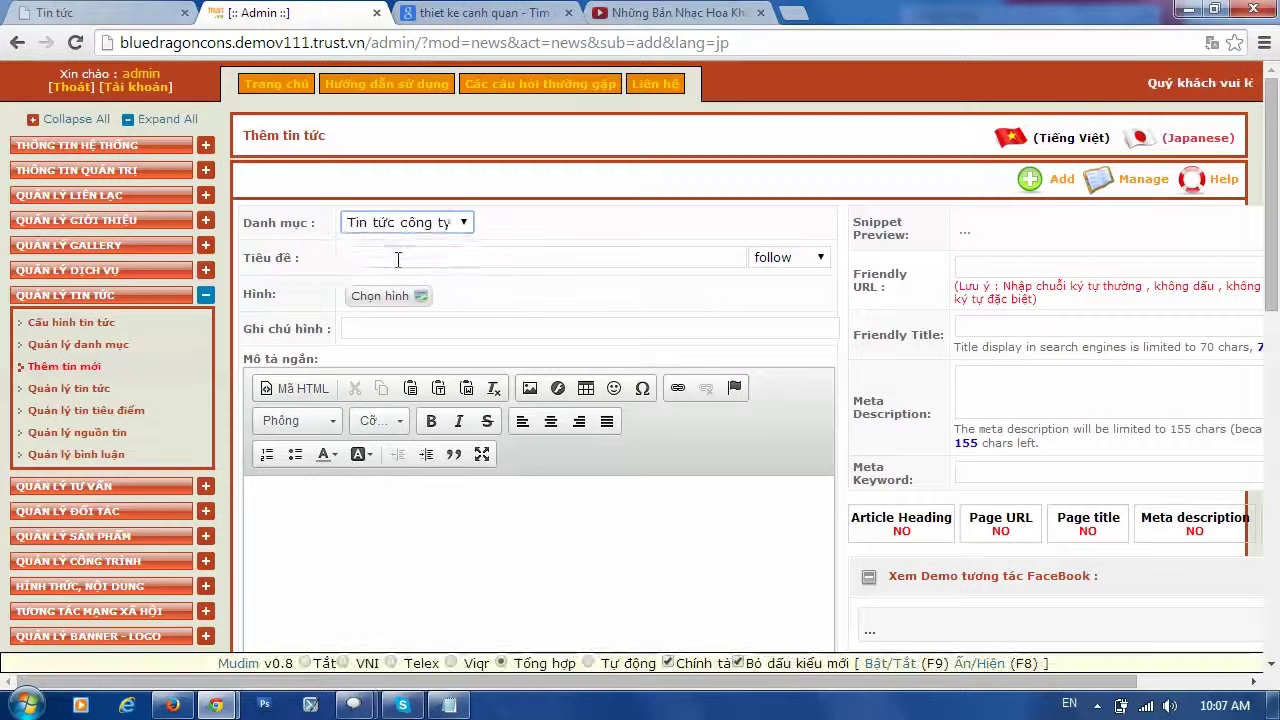
{"action": "left_click", "coordinate": [398, 259]}
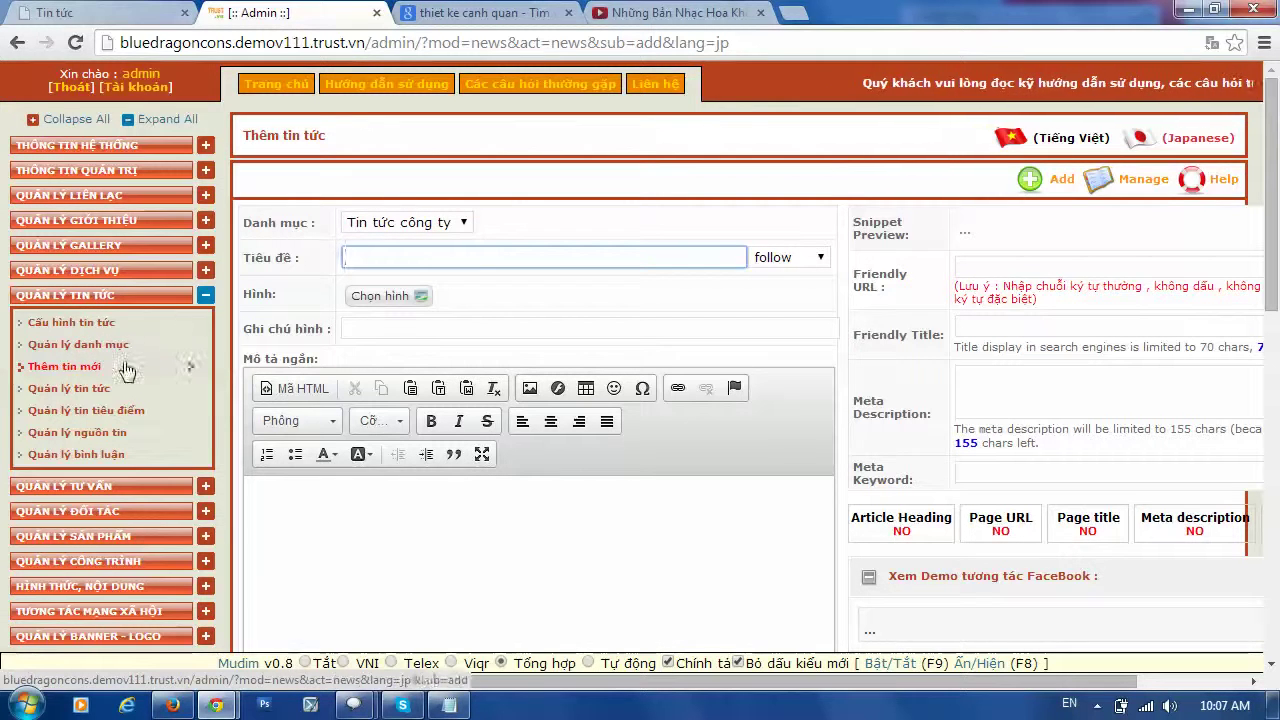
Compare the new article's short description and content fields with the article summaries on the public Tin tức page.
{"action": "scroll", "coordinate": [505, 400], "scroll_direction": "down", "scroll_amount": 3}
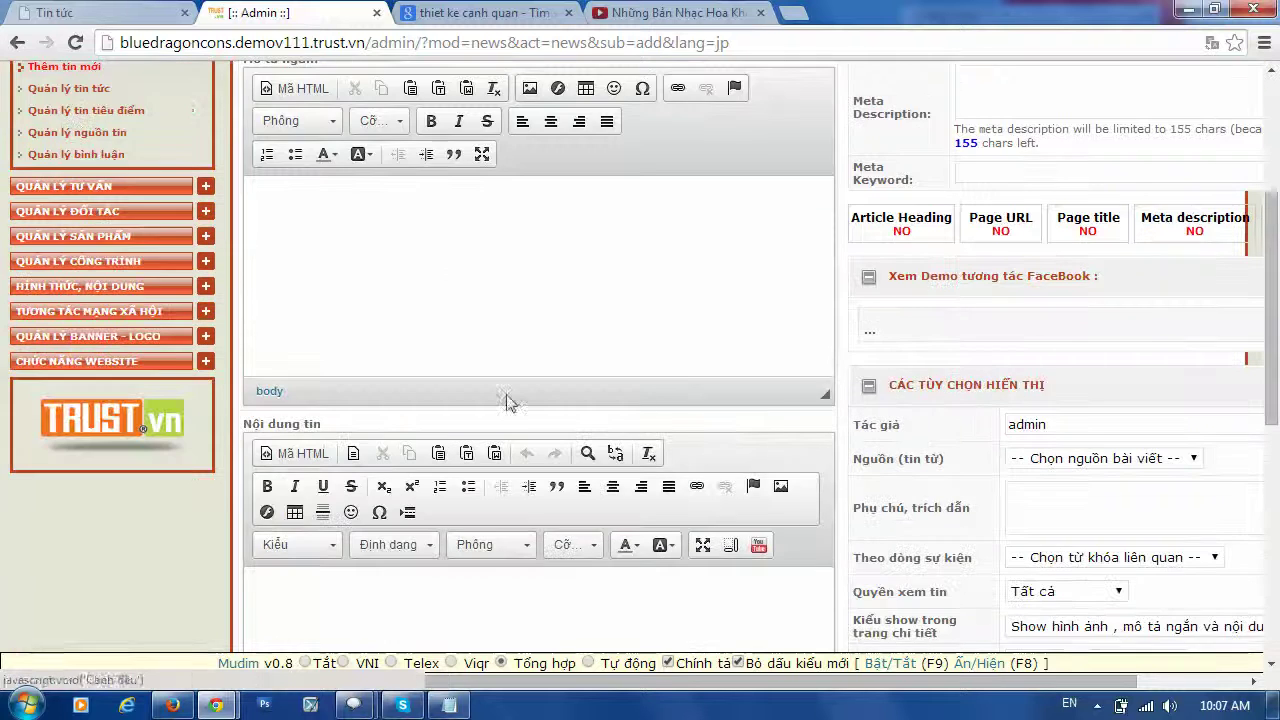
{"action": "scroll", "coordinate": [499, 290], "scroll_direction": "up", "scroll_amount": 2}
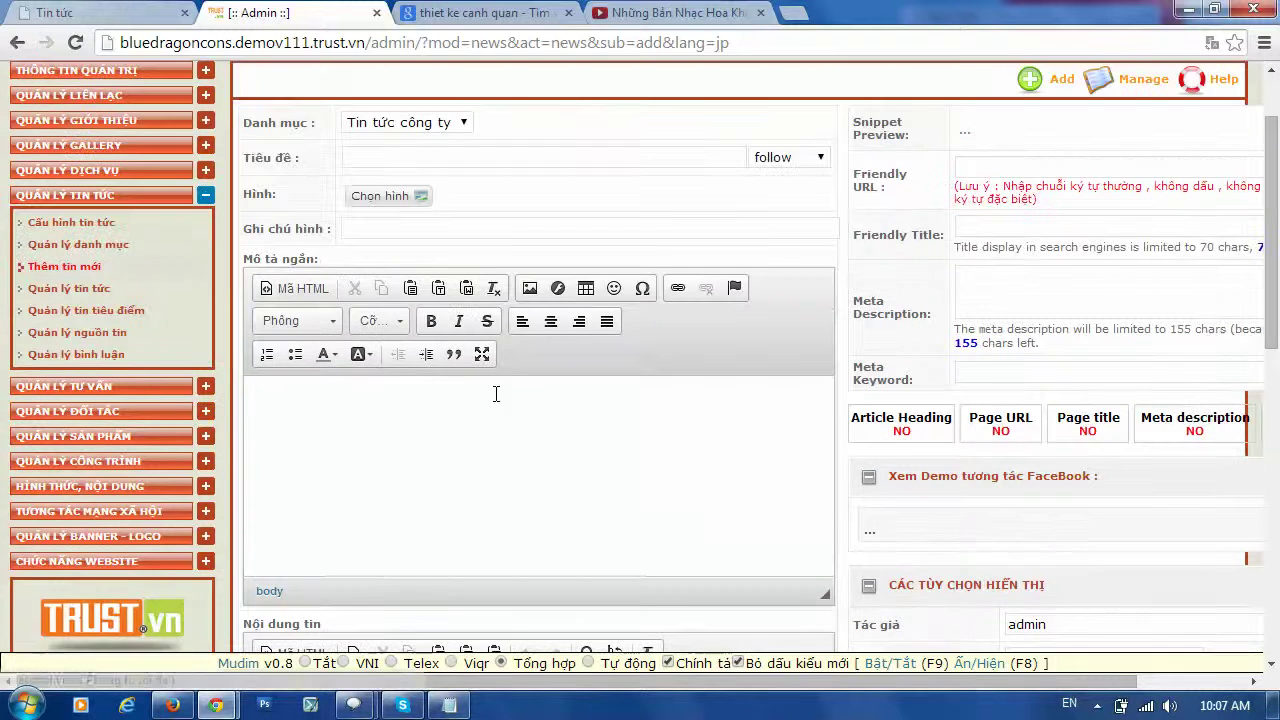
{"action": "scroll", "coordinate": [495, 392], "scroll_direction": "down", "scroll_amount": 1}
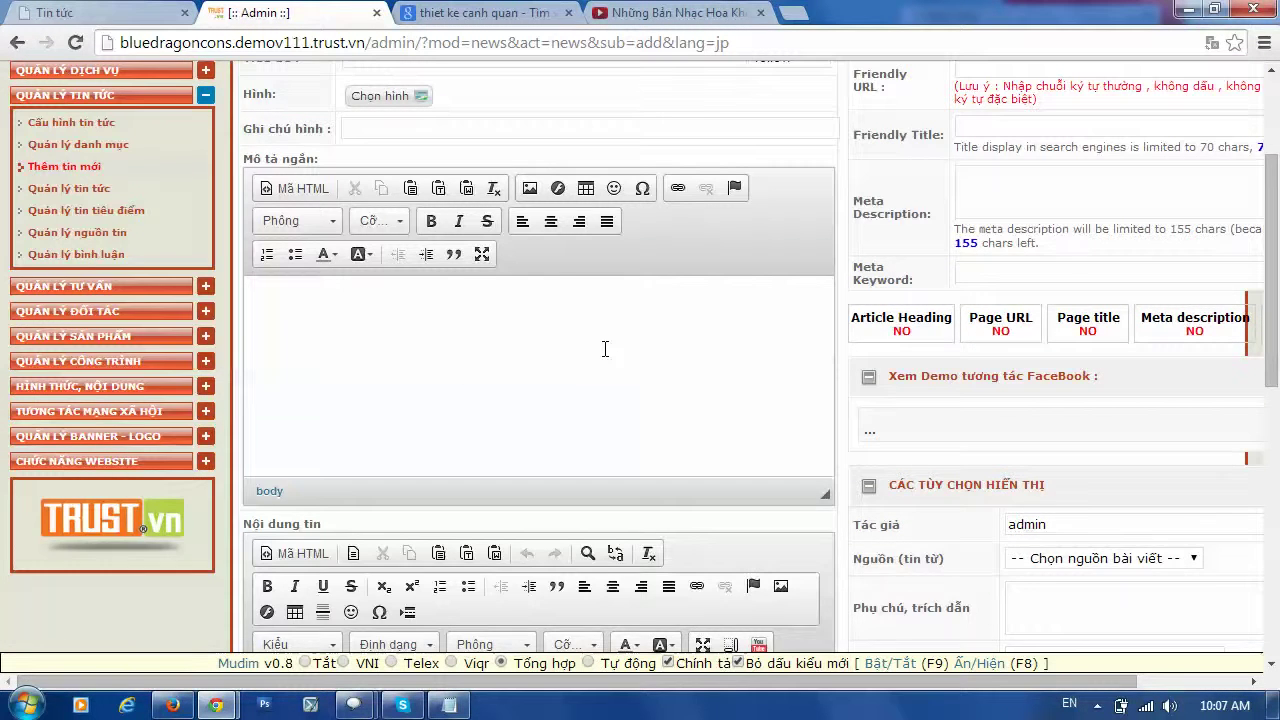
{"action": "scroll", "coordinate": [540, 324], "scroll_direction": "down", "scroll_amount": 5}
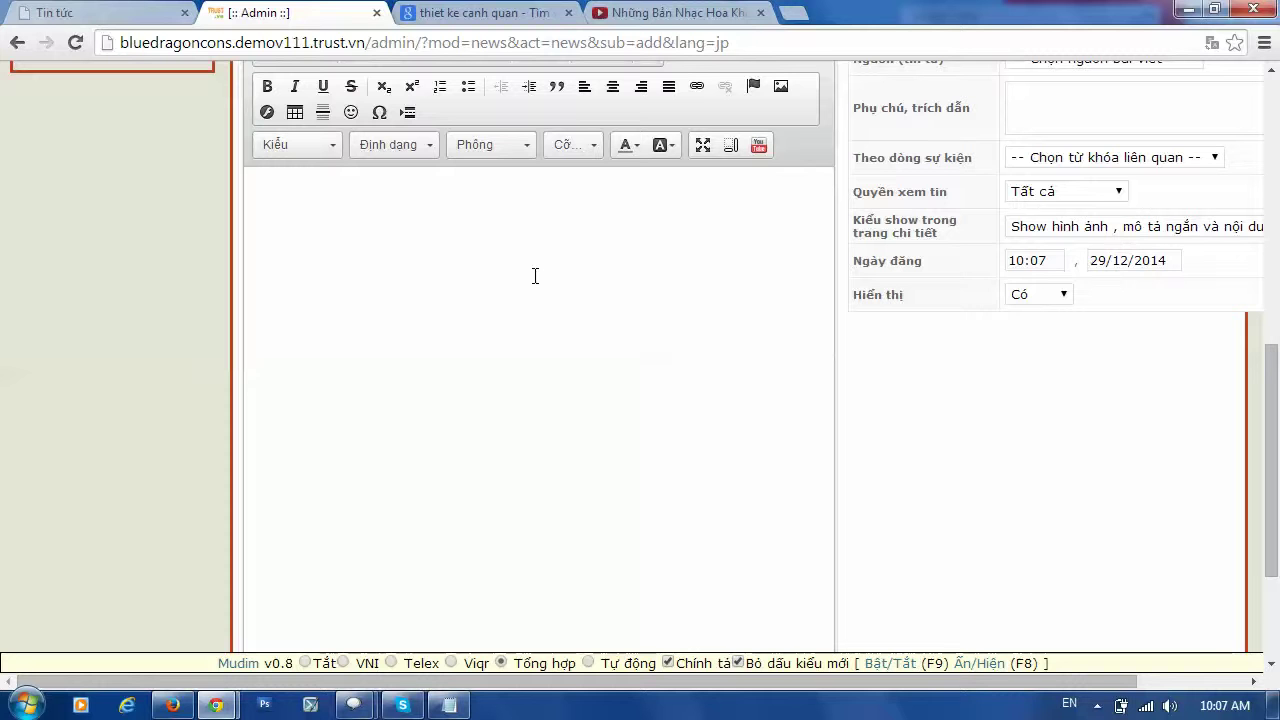
{"action": "left_click", "coordinate": [84, 10]}
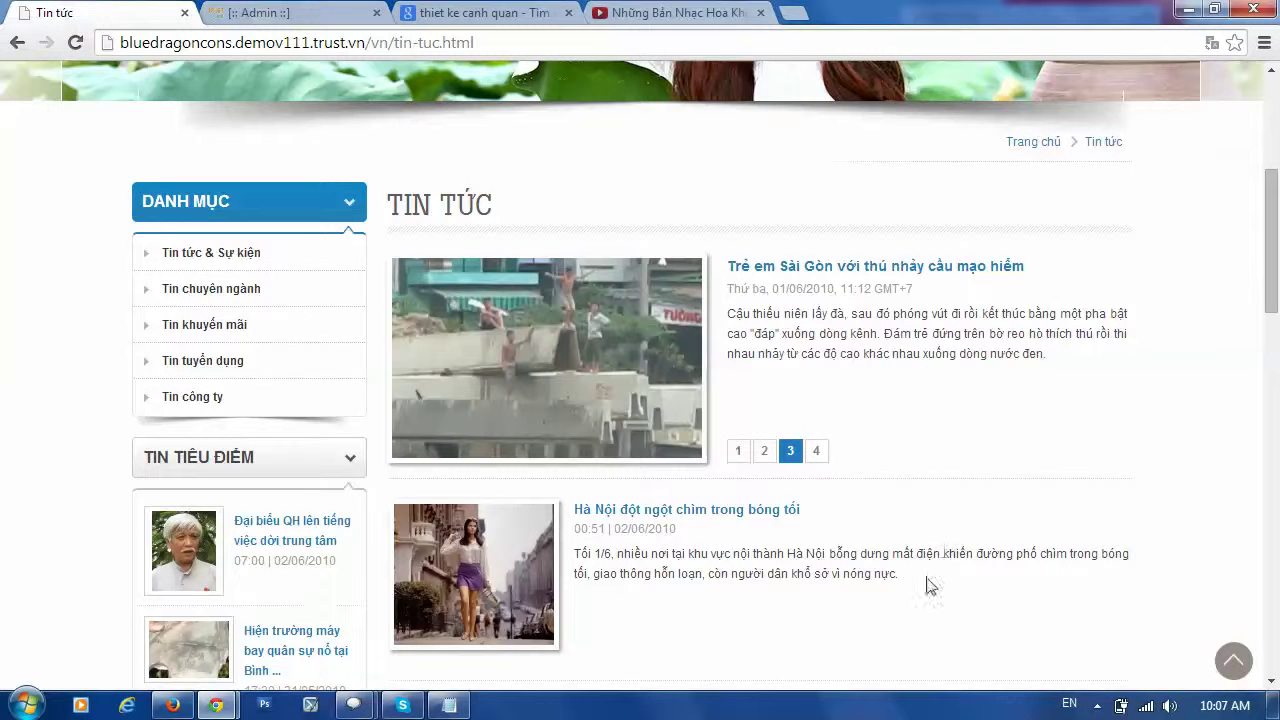
{"action": "left_click_drag", "start_coordinate": [905, 574], "coordinate": [576, 555]}
{"action": "scroll", "coordinate": [723, 409], "scroll_direction": "down", "scroll_amount": 4}
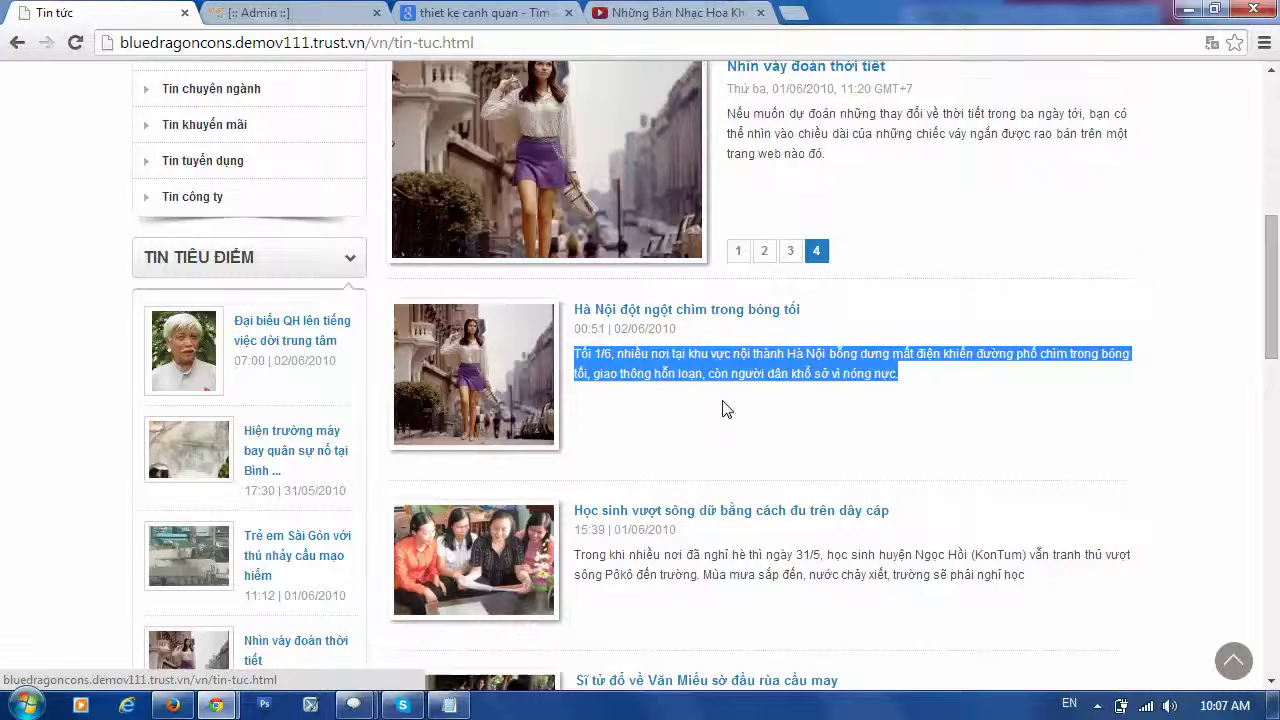
Open the public article Học sinh vượt sông dữ bằng cách đu trên dây cáp and compare it with the new article form's content field.
{"action": "left_click", "coordinate": [1023, 373]}
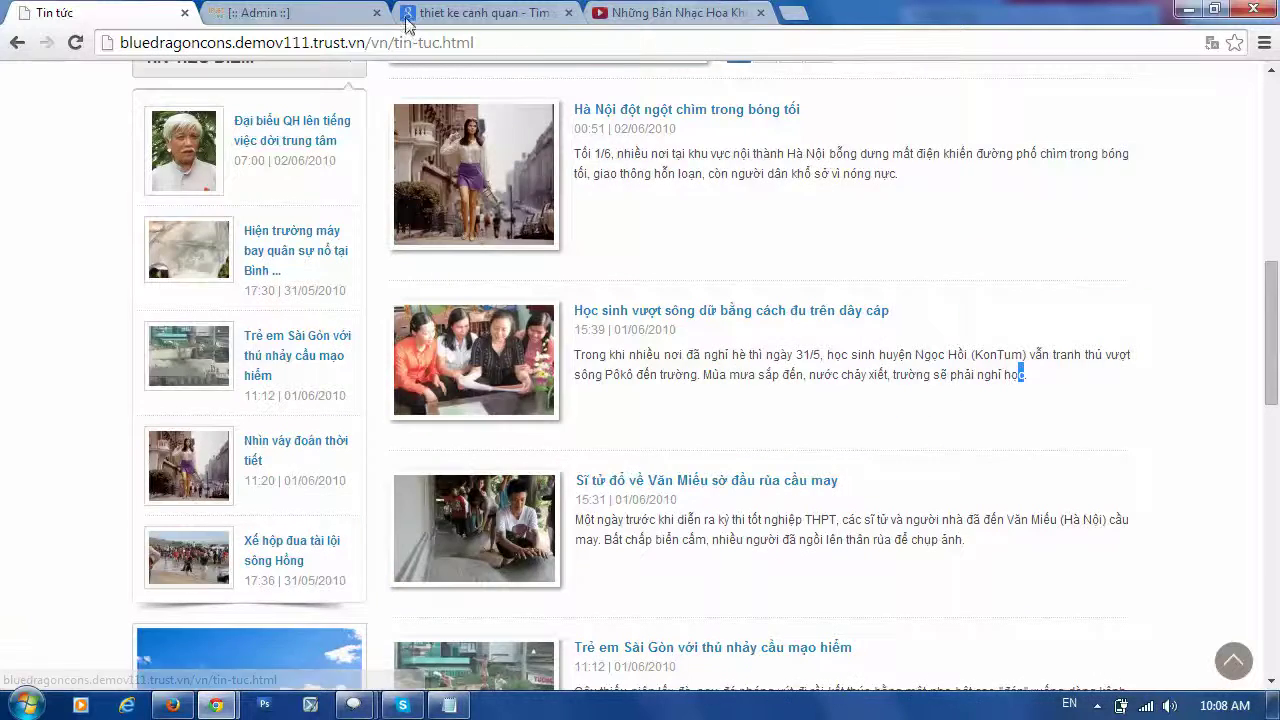
{"action": "key", "text": "ctrl+Tab"}
{"action": "key", "text": "ctrl+shift+Tab"}
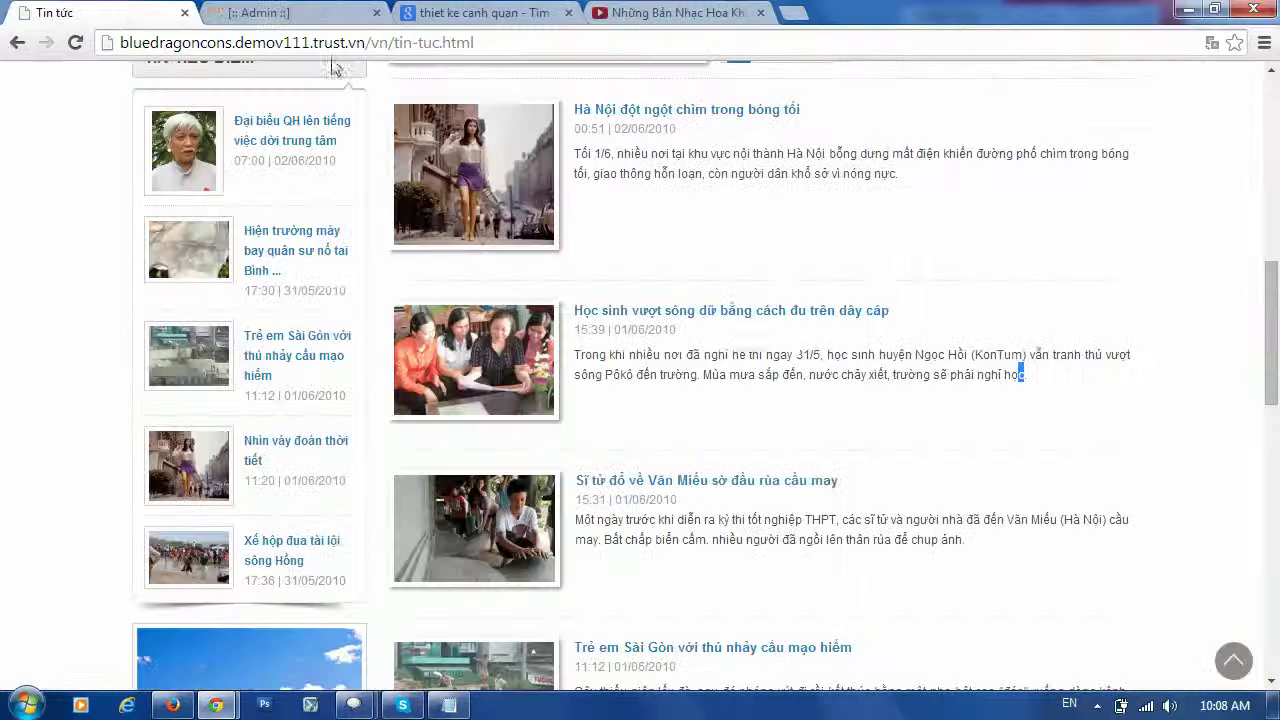
{"action": "left_click", "coordinate": [760, 312]}
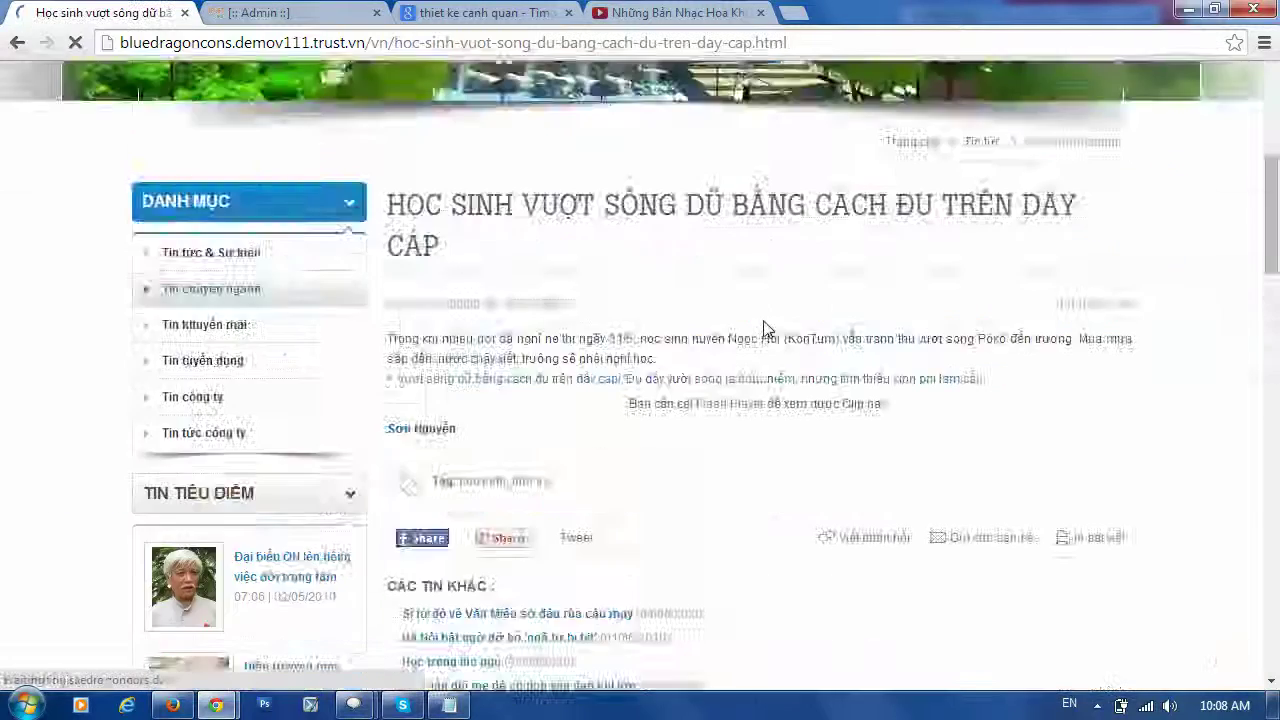
{"action": "scroll", "coordinate": [660, 406], "scroll_direction": "down", "scroll_amount": 5}
{"action": "scroll", "coordinate": [633, 343], "scroll_direction": "up", "scroll_amount": 3}
{"action": "scroll", "coordinate": [633, 343], "scroll_direction": "up", "scroll_amount": 2}
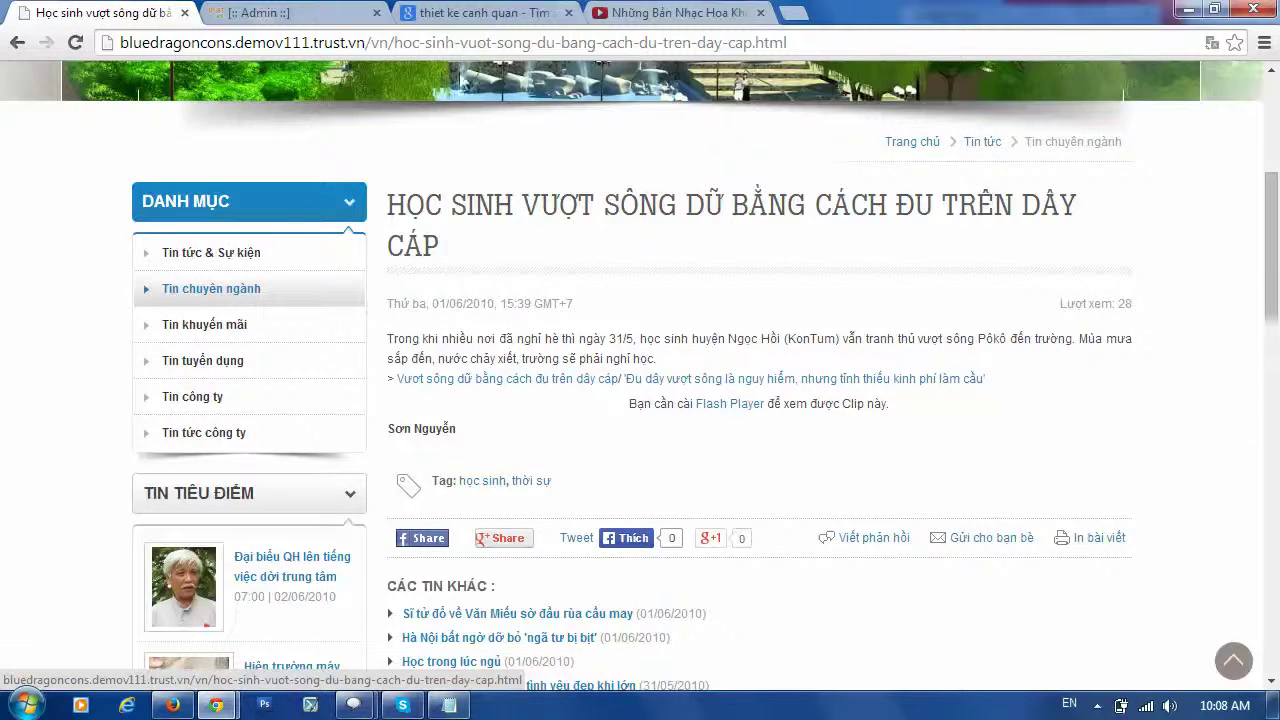
{"action": "left_click", "coordinate": [285, 13]}
{"action": "scroll", "coordinate": [539, 246], "scroll_direction": "down", "scroll_amount": 2}
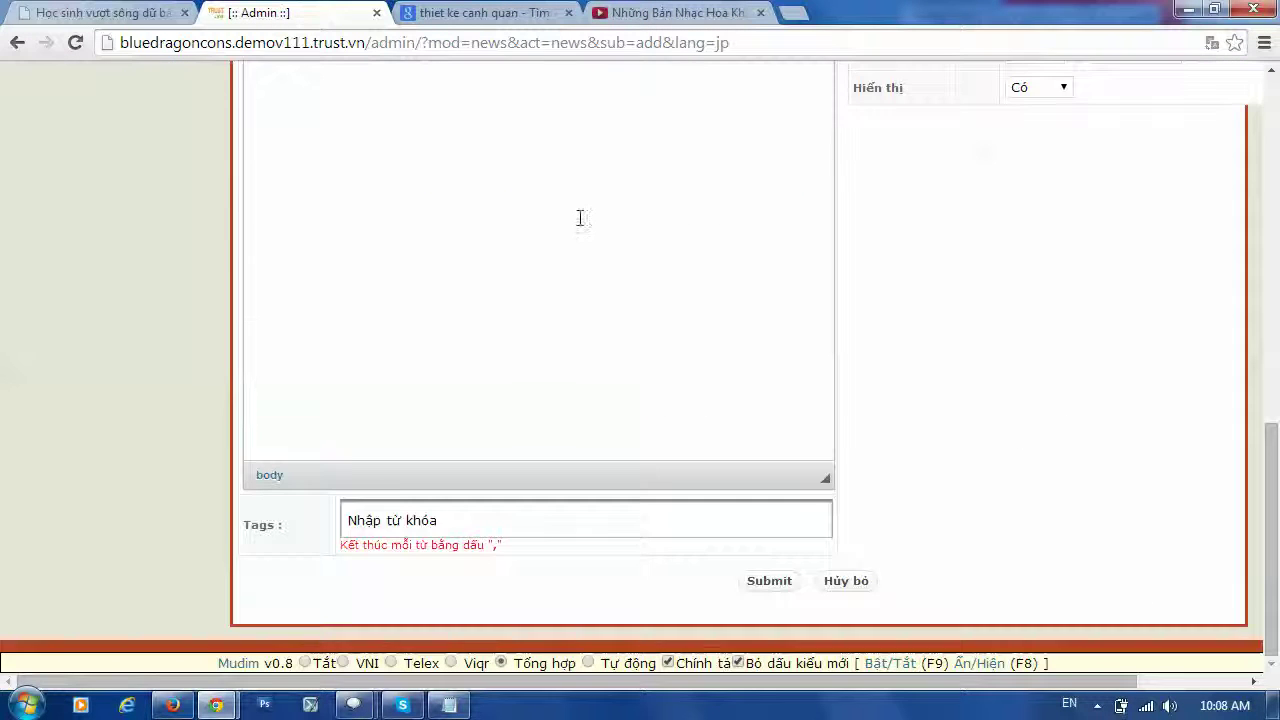
{"action": "scroll", "coordinate": [580, 218], "scroll_direction": "up", "scroll_amount": 5}
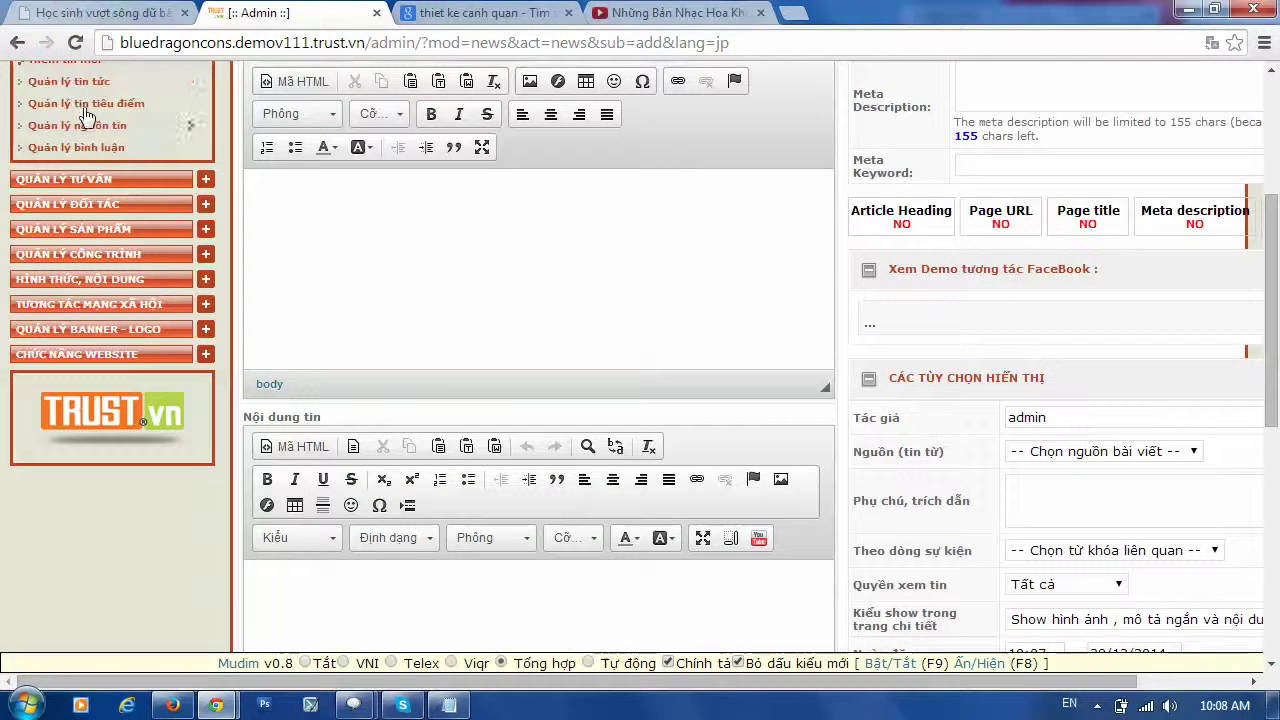
Open the public home page and look through its service, product, partner and footer sections.
{"action": "left_click", "coordinate": [88, 14]}
{"action": "scroll", "coordinate": [410, 100], "scroll_direction": "up", "scroll_amount": 5}
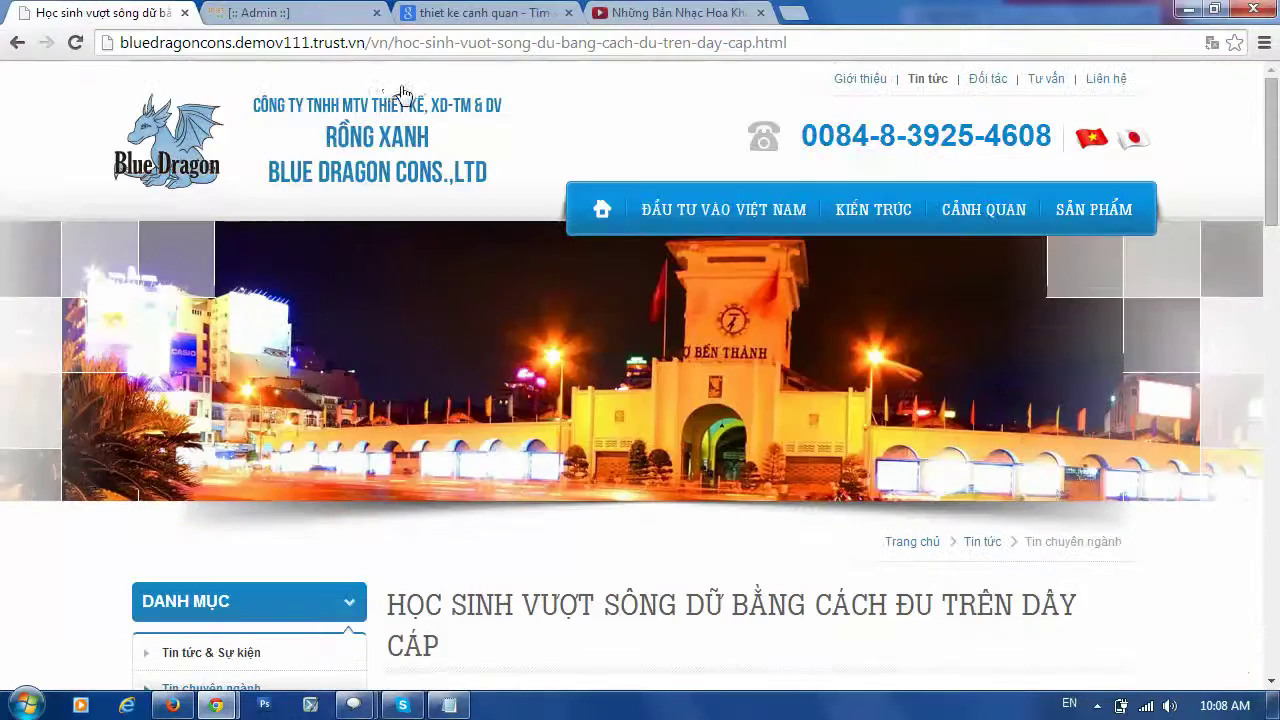
{"action": "left_click", "coordinate": [620, 220]}
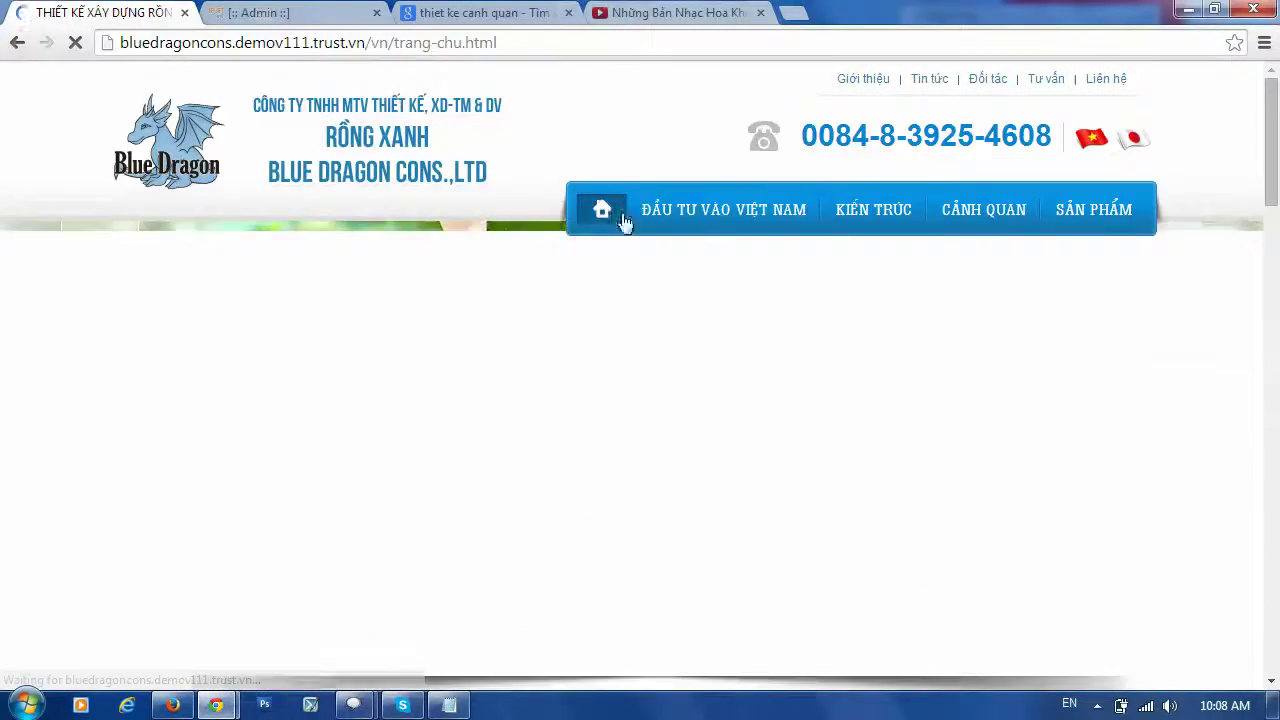
{"action": "scroll", "coordinate": [537, 210], "scroll_direction": "down", "scroll_amount": 3}
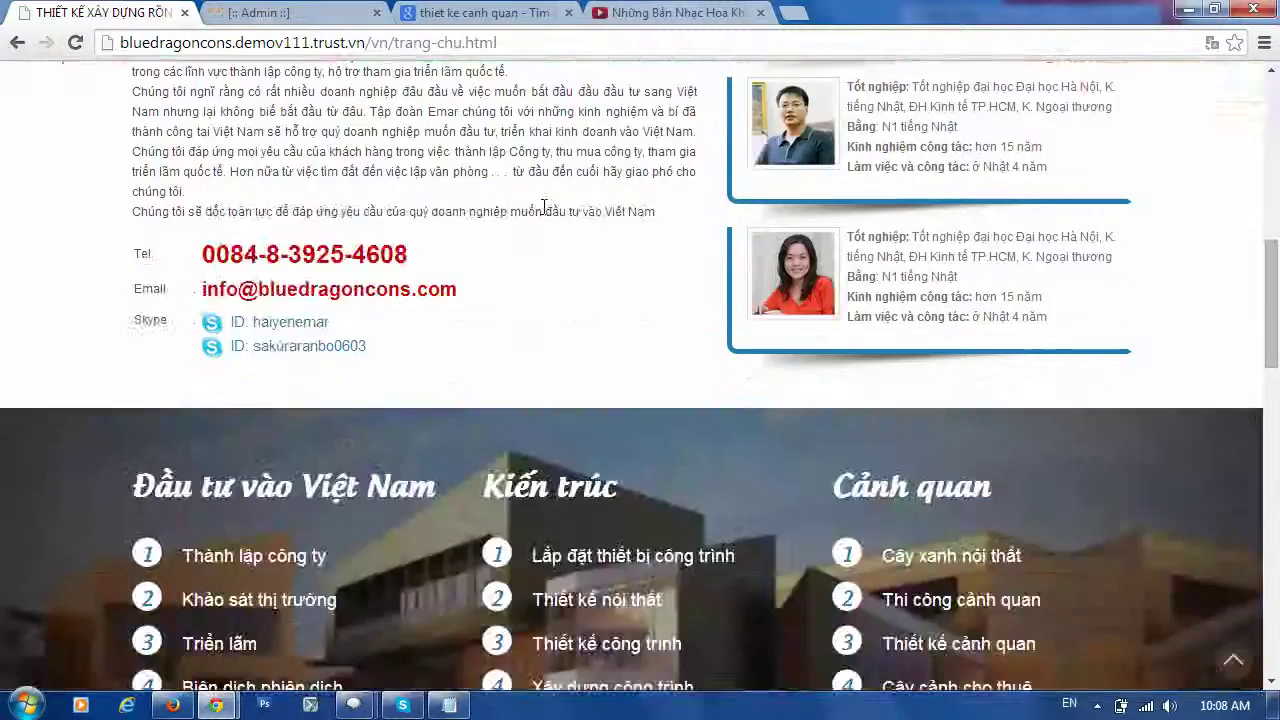
{"action": "scroll", "coordinate": [540, 212], "scroll_direction": "up", "scroll_amount": 2}
{"action": "scroll", "coordinate": [546, 218], "scroll_direction": "down", "scroll_amount": 4}
{"action": "scroll", "coordinate": [546, 218], "scroll_direction": "down", "scroll_amount": 4}
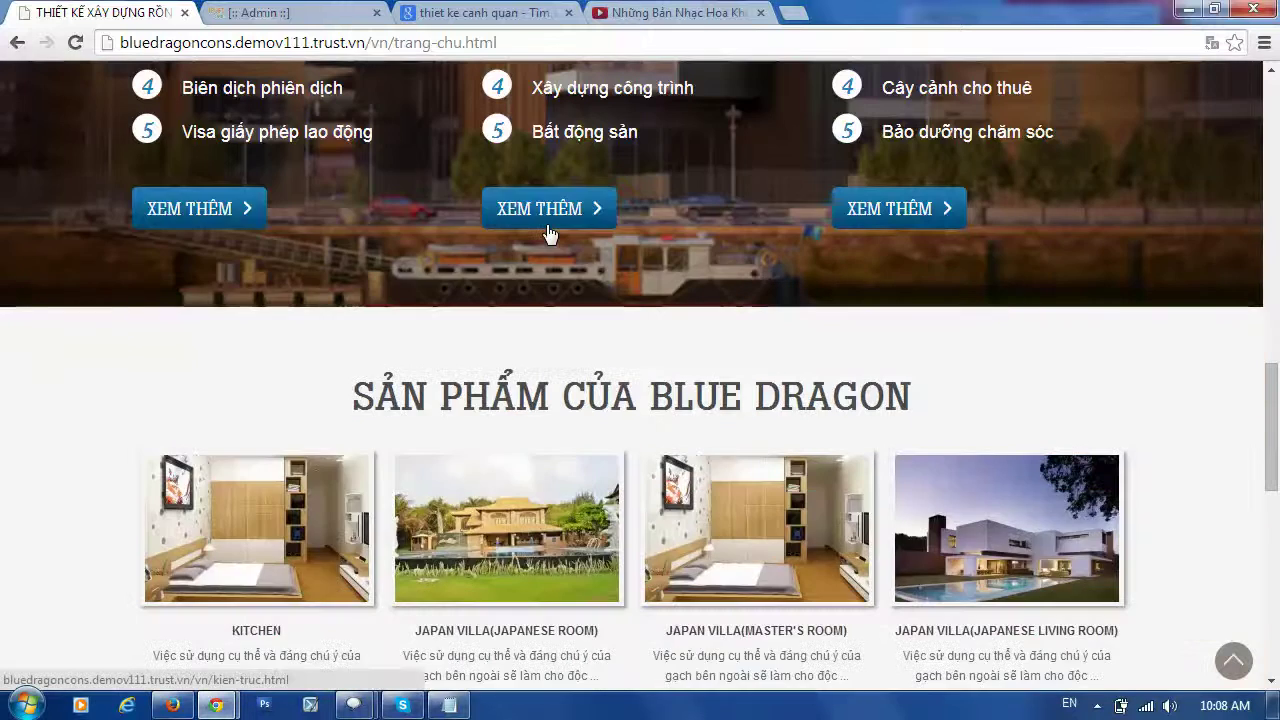
{"action": "scroll", "coordinate": [546, 225], "scroll_direction": "up", "scroll_amount": 3}
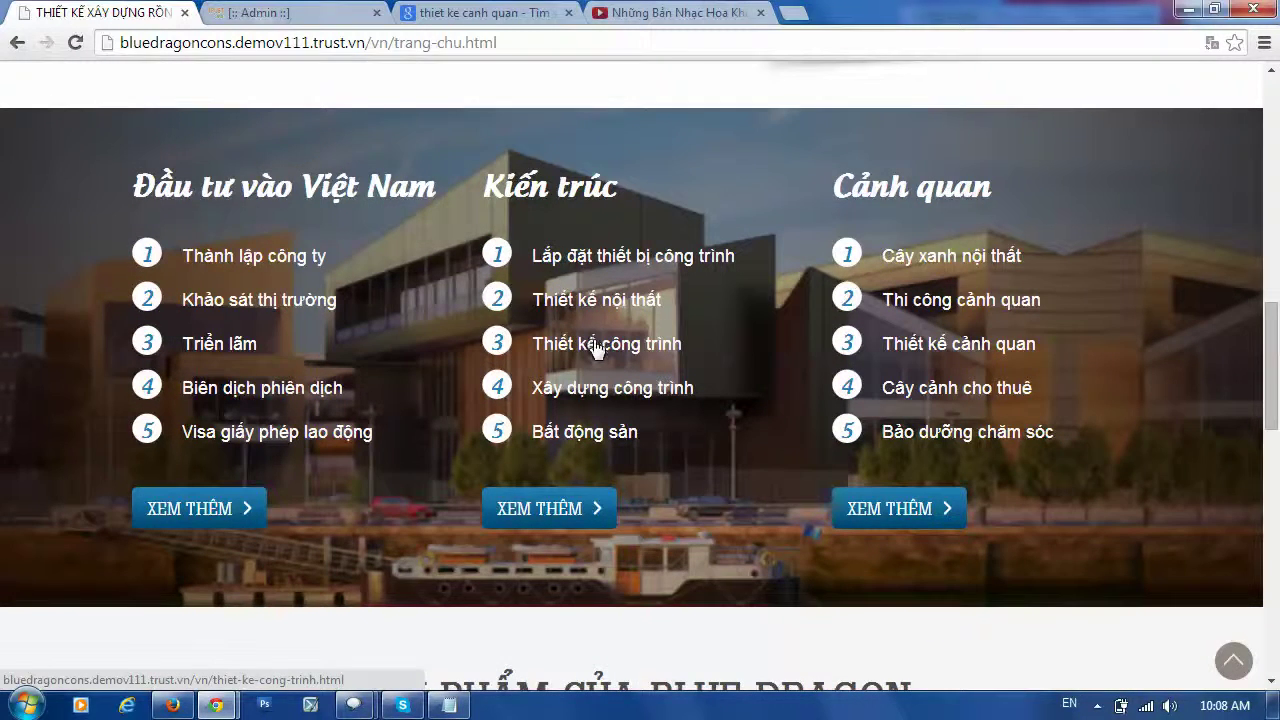
{"action": "scroll", "coordinate": [590, 355], "scroll_direction": "down", "scroll_amount": 8}
{"action": "scroll", "coordinate": [585, 380], "scroll_direction": "up", "scroll_amount": 3}
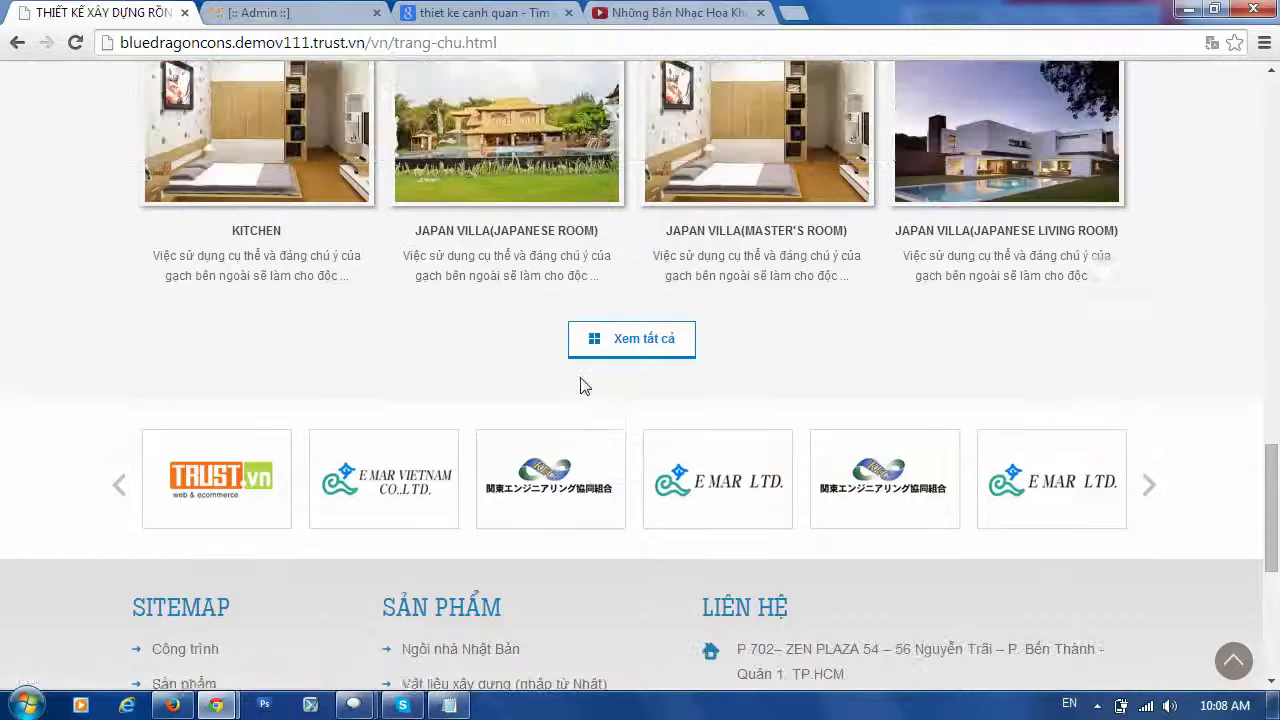
{"action": "scroll", "coordinate": [585, 386], "scroll_direction": "down", "scroll_amount": 7}
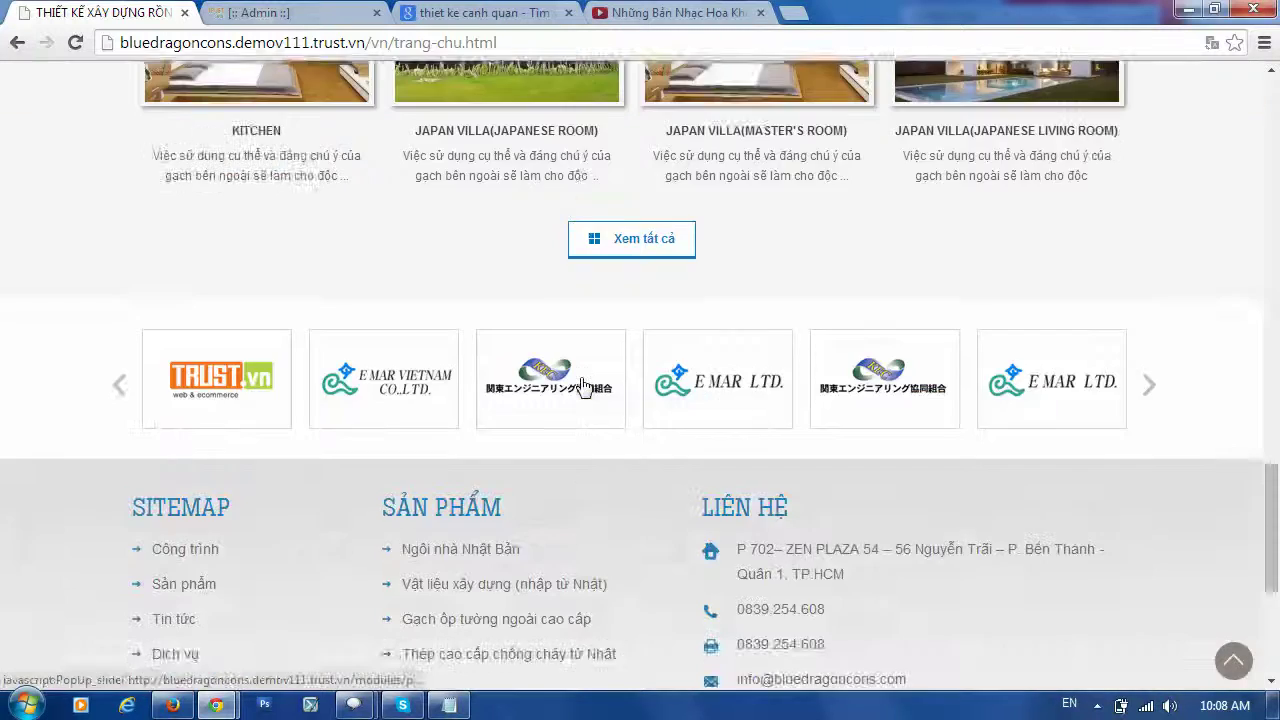
{"action": "scroll", "coordinate": [570, 380], "scroll_direction": "up", "scroll_amount": 6}
{"action": "scroll", "coordinate": [563, 358], "scroll_direction": "up", "scroll_amount": 8}
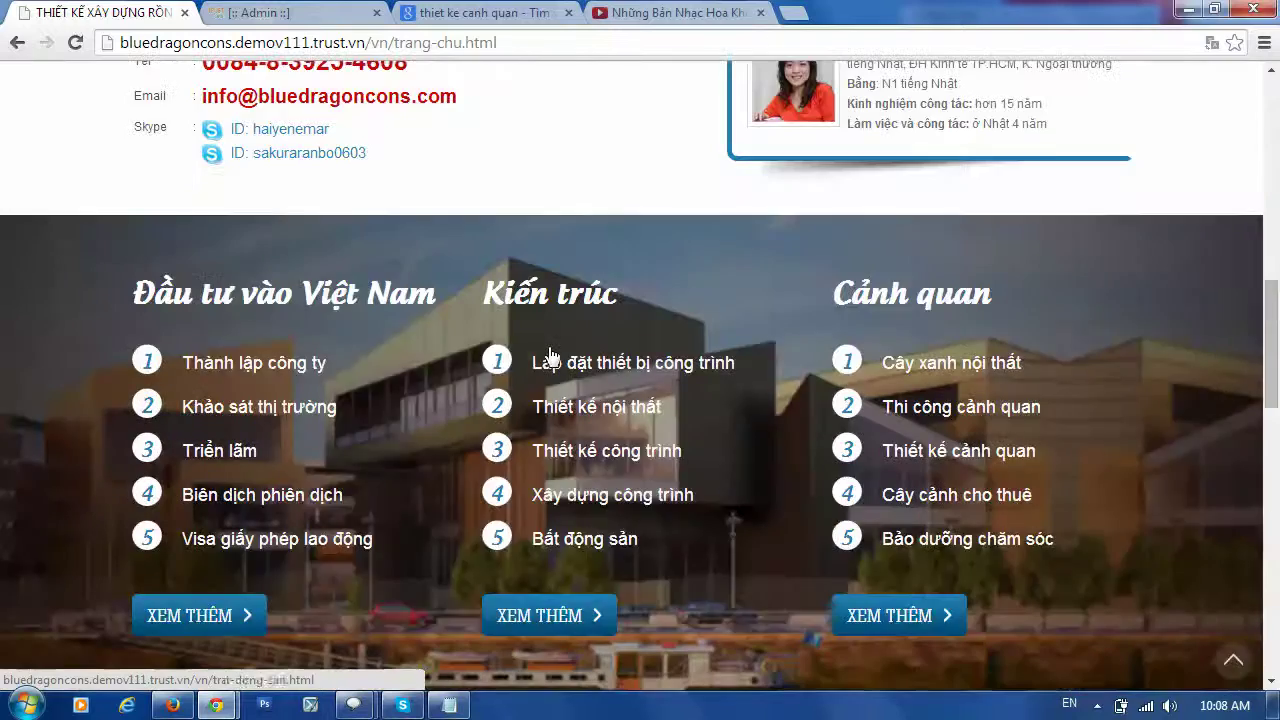
{"action": "scroll", "coordinate": [485, 372], "scroll_direction": "up", "scroll_amount": 6}
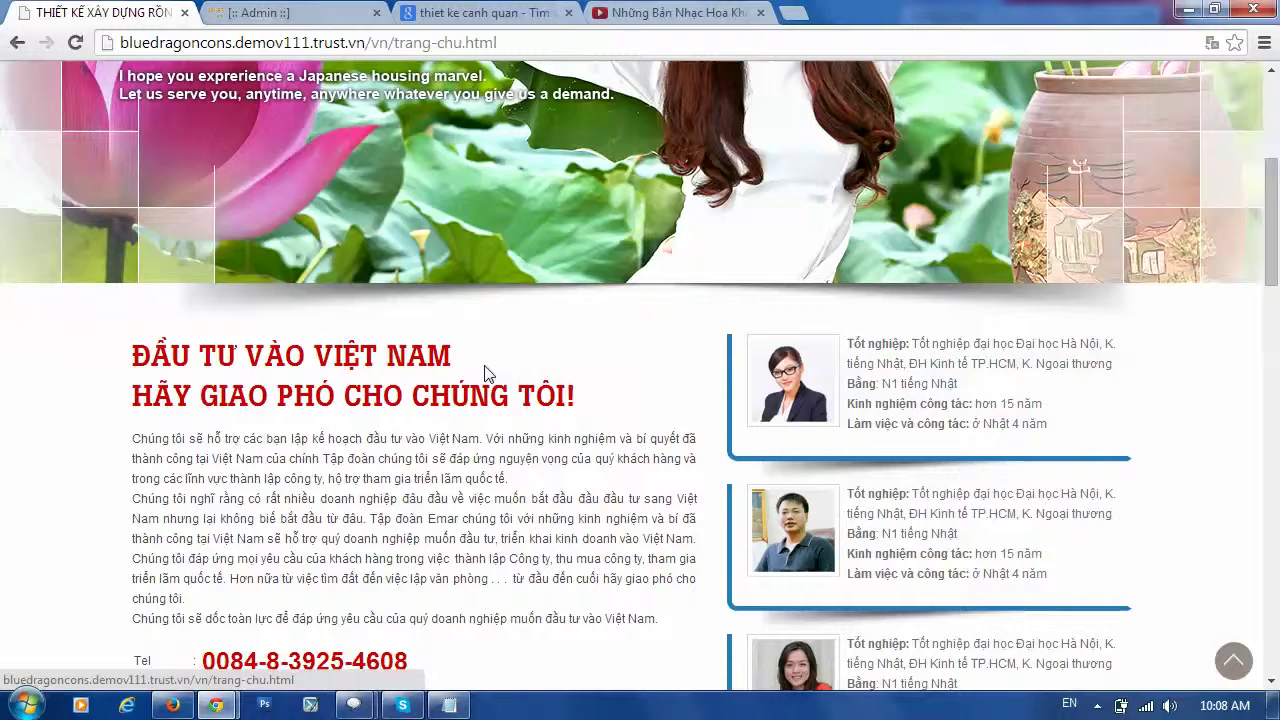
Examine the home page's Đầu tư vào Việt Nam introduction text, contact details and staff profiles.
{"action": "scroll", "coordinate": [470, 338], "scroll_direction": "down", "scroll_amount": 3}
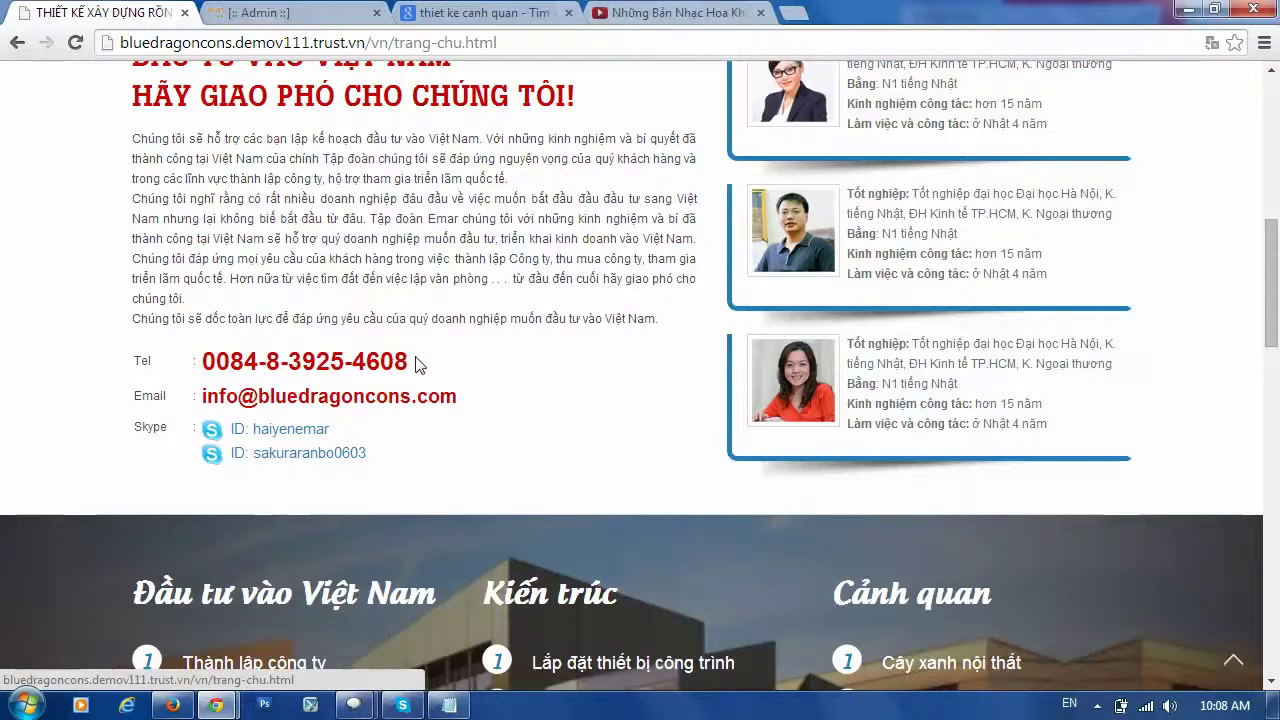
{"action": "scroll", "coordinate": [416, 363], "scroll_direction": "up", "scroll_amount": 2}
{"action": "left_click_drag", "start_coordinate": [134, 256], "coordinate": [677, 532]}
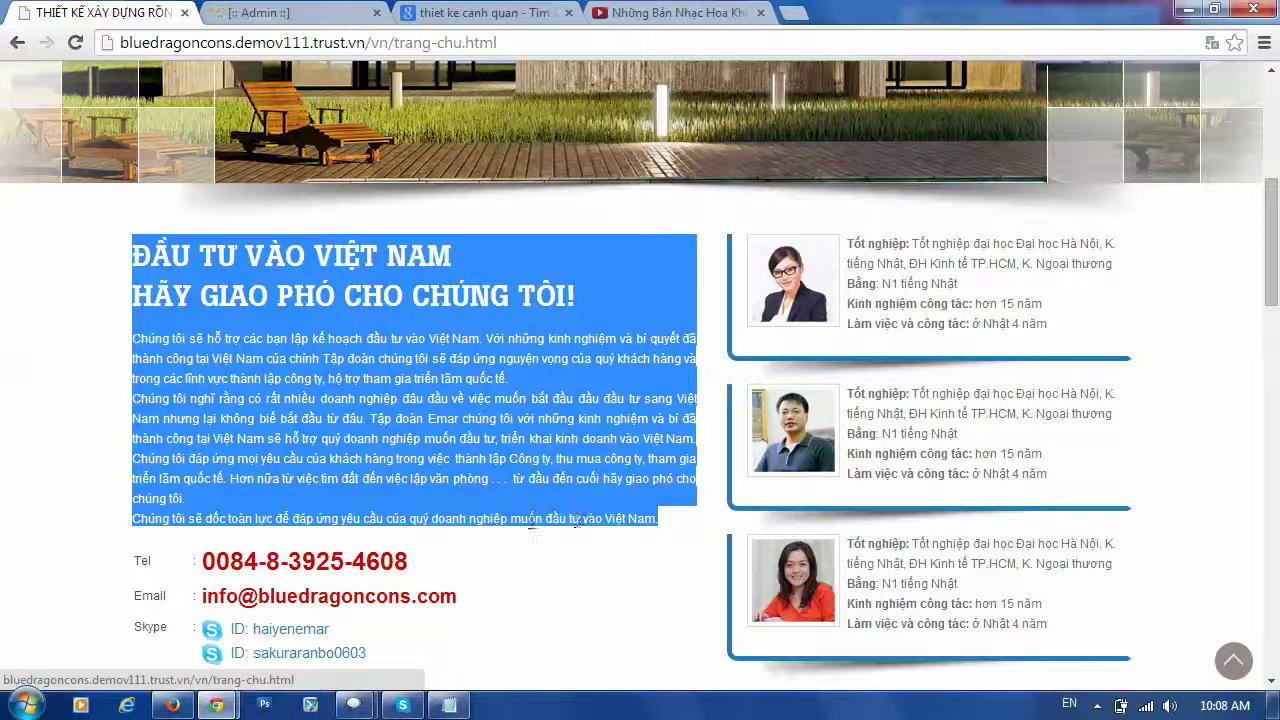
{"action": "left_click", "coordinate": [515, 519]}
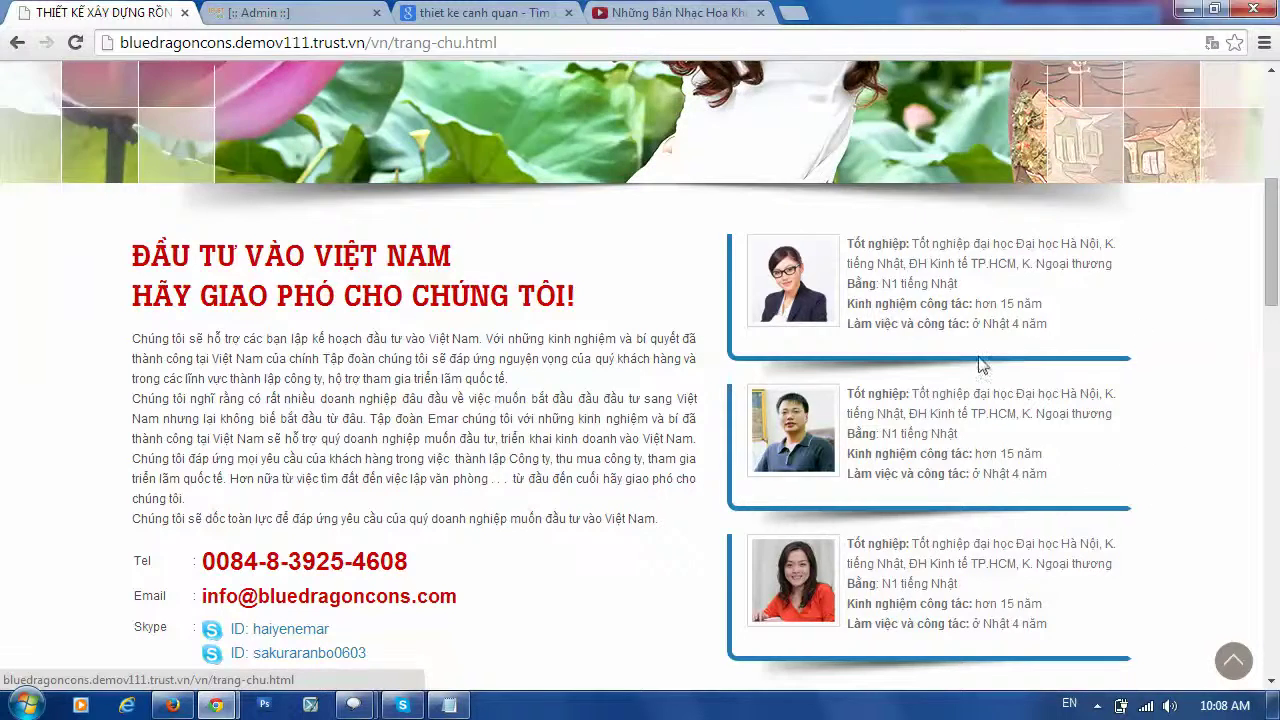
{"action": "scroll", "coordinate": [1040, 390], "scroll_direction": "down", "scroll_amount": 1}
{"action": "scroll", "coordinate": [1048, 441], "scroll_direction": "down", "scroll_amount": 1}
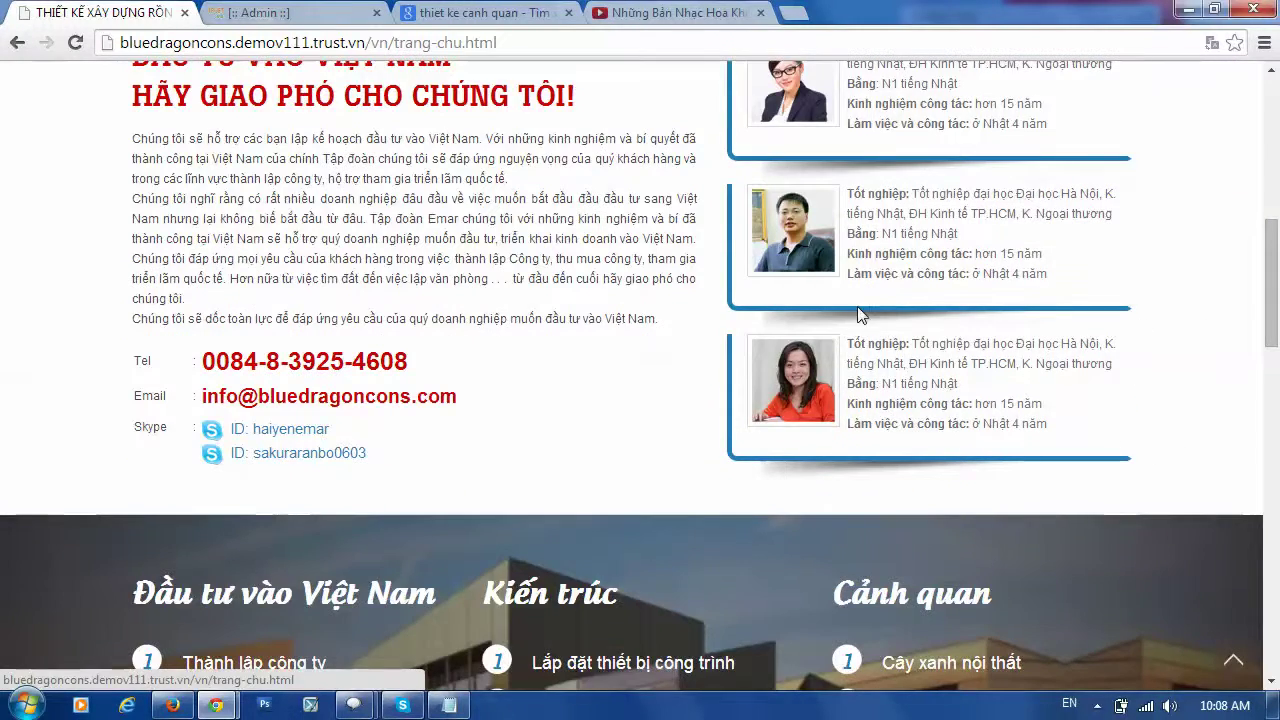
{"action": "scroll", "coordinate": [858, 315], "scroll_direction": "up", "scroll_amount": 4}
In the admin, open the site_main entry (Nội dung trang chủ) from Quản lý site for editing.
{"action": "left_click", "coordinate": [292, 14]}
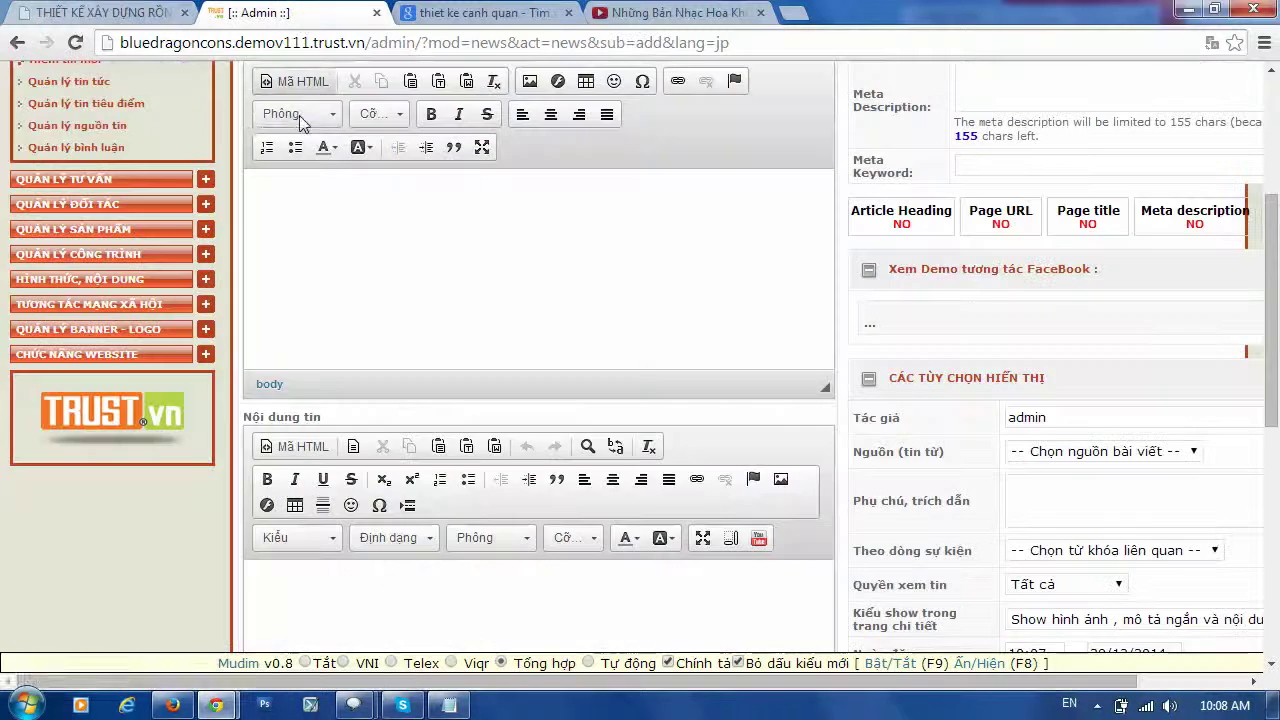
{"action": "scroll", "coordinate": [300, 120], "scroll_direction": "up", "scroll_amount": 3}
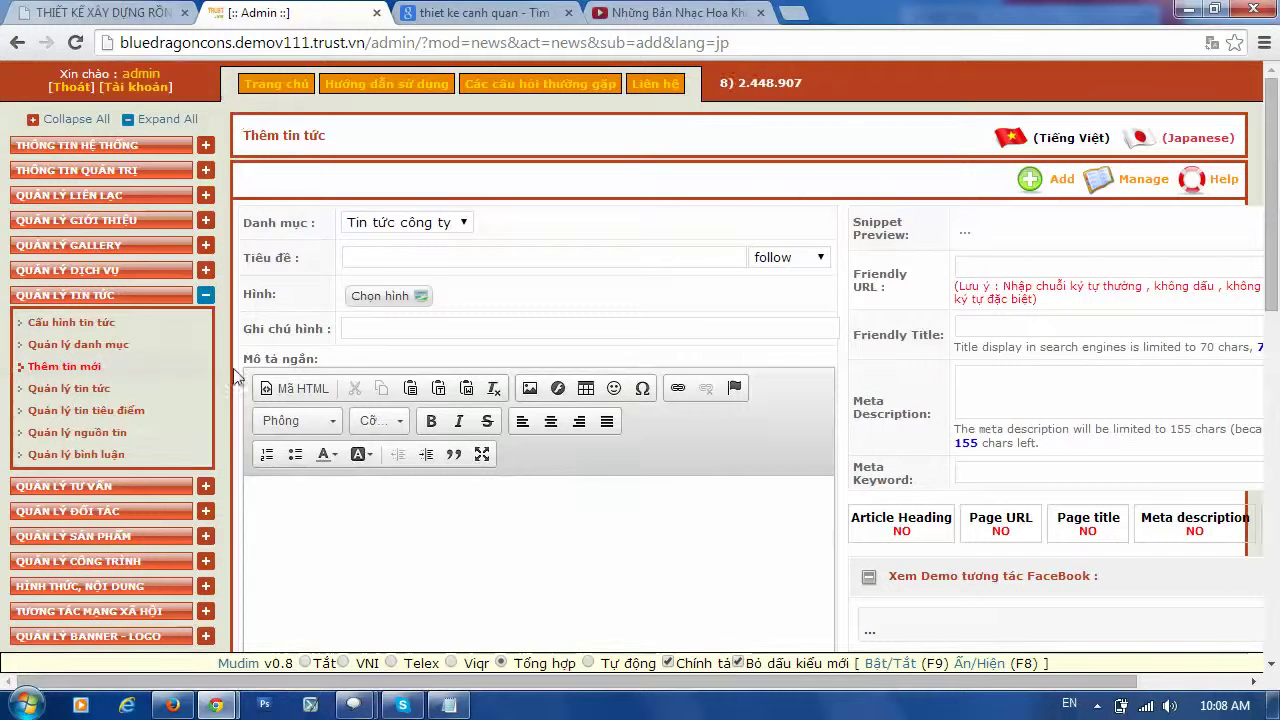
{"action": "left_click", "coordinate": [206, 295]}
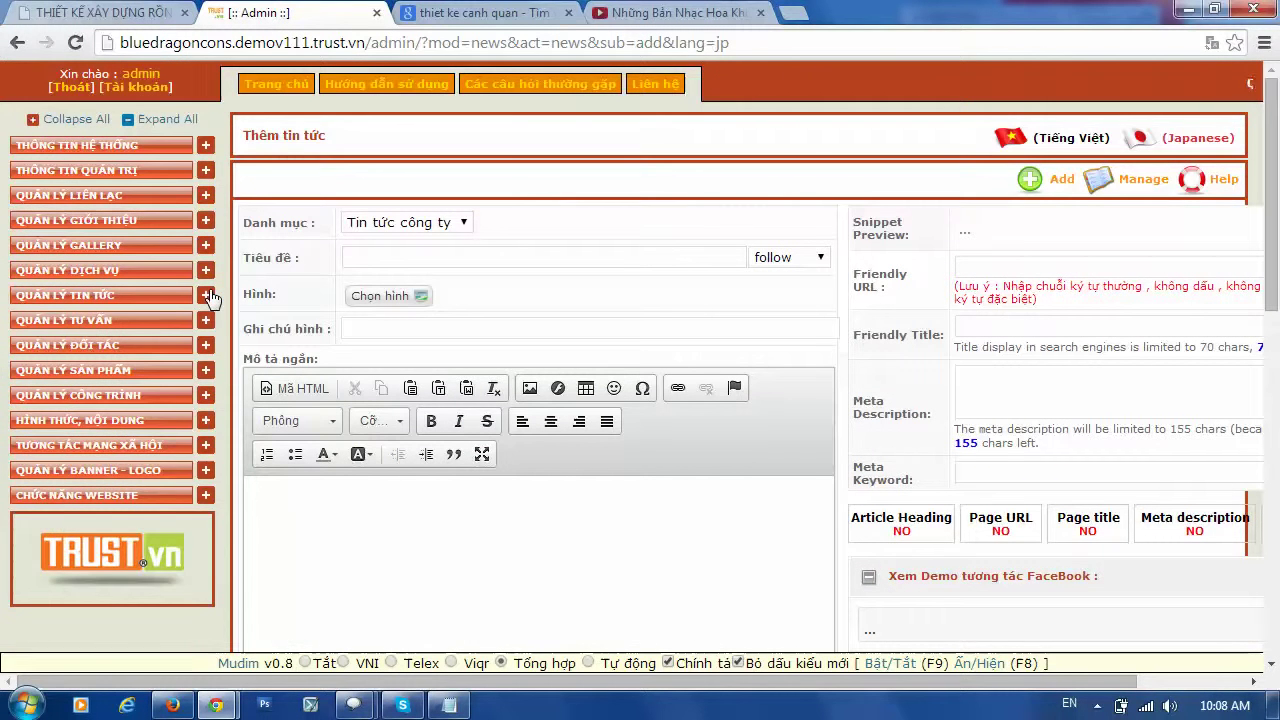
{"action": "left_click", "coordinate": [206, 421]}
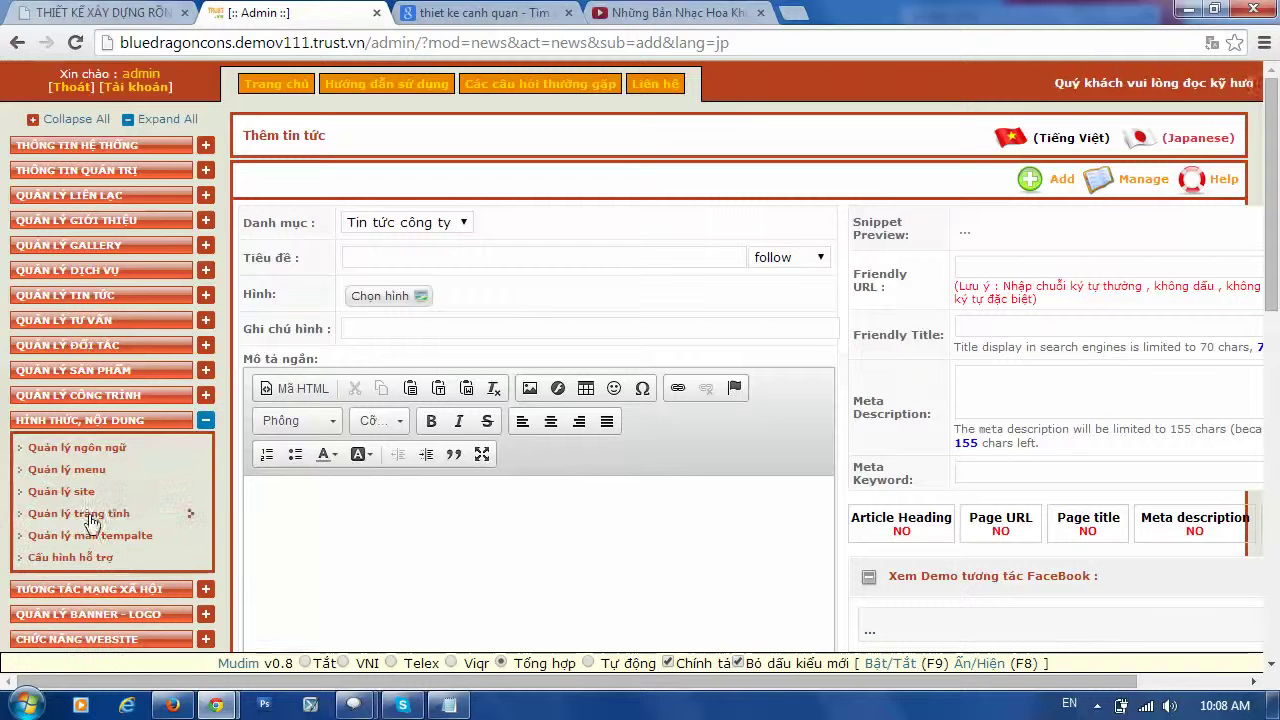
{"action": "left_click", "coordinate": [64, 494]}
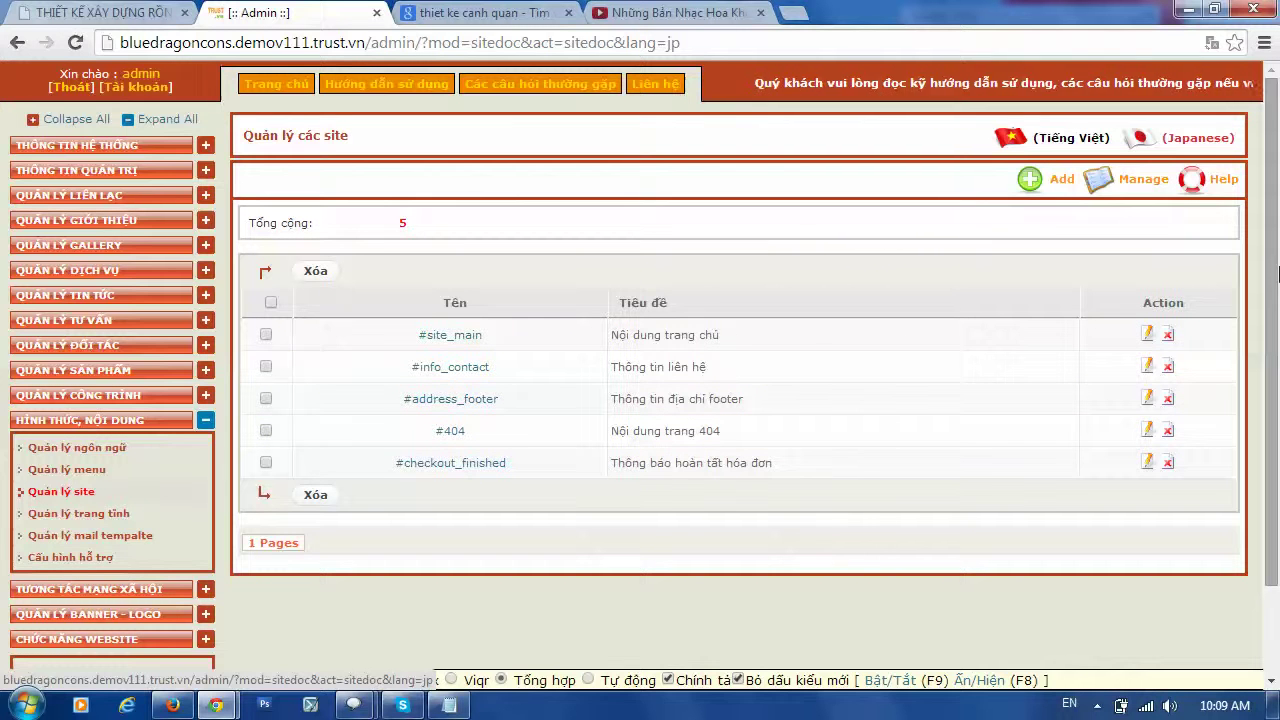
{"action": "left_click", "coordinate": [1148, 333]}
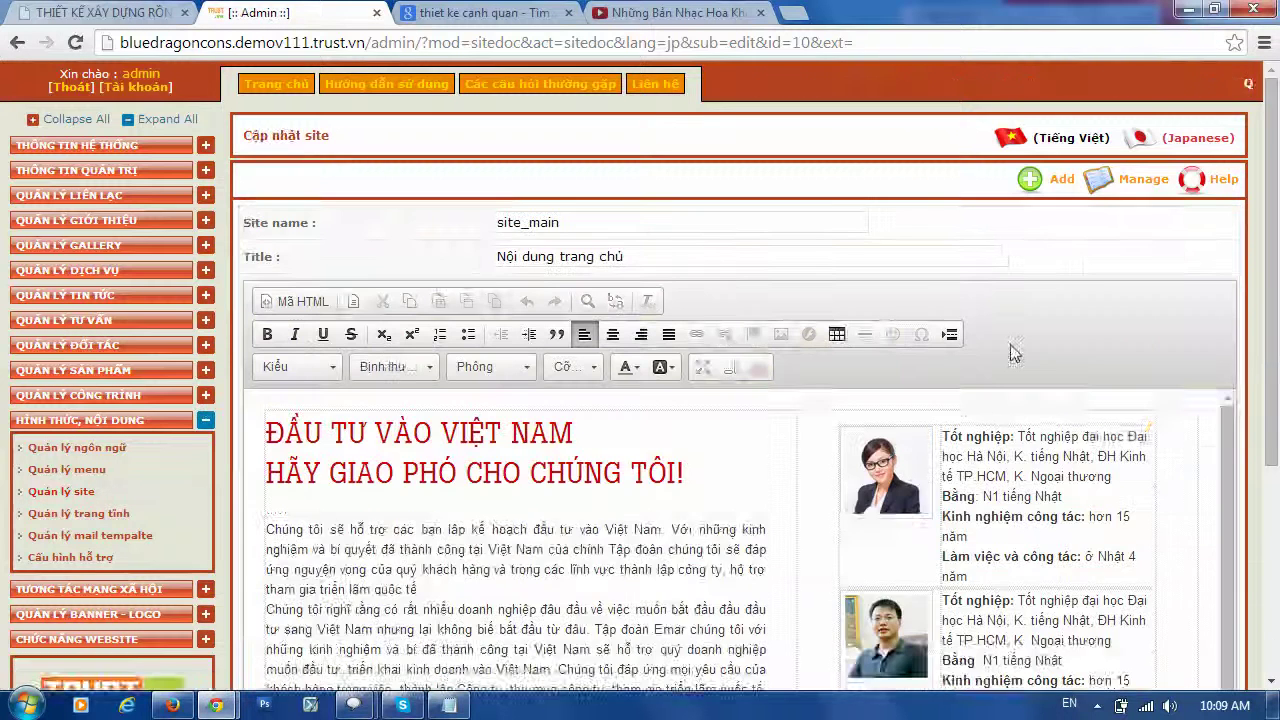
Examine the site_main content in the editor, including the introduction, contact table, staff profiles and the submit area.
{"action": "scroll", "coordinate": [1010, 352], "scroll_direction": "down", "scroll_amount": 5}
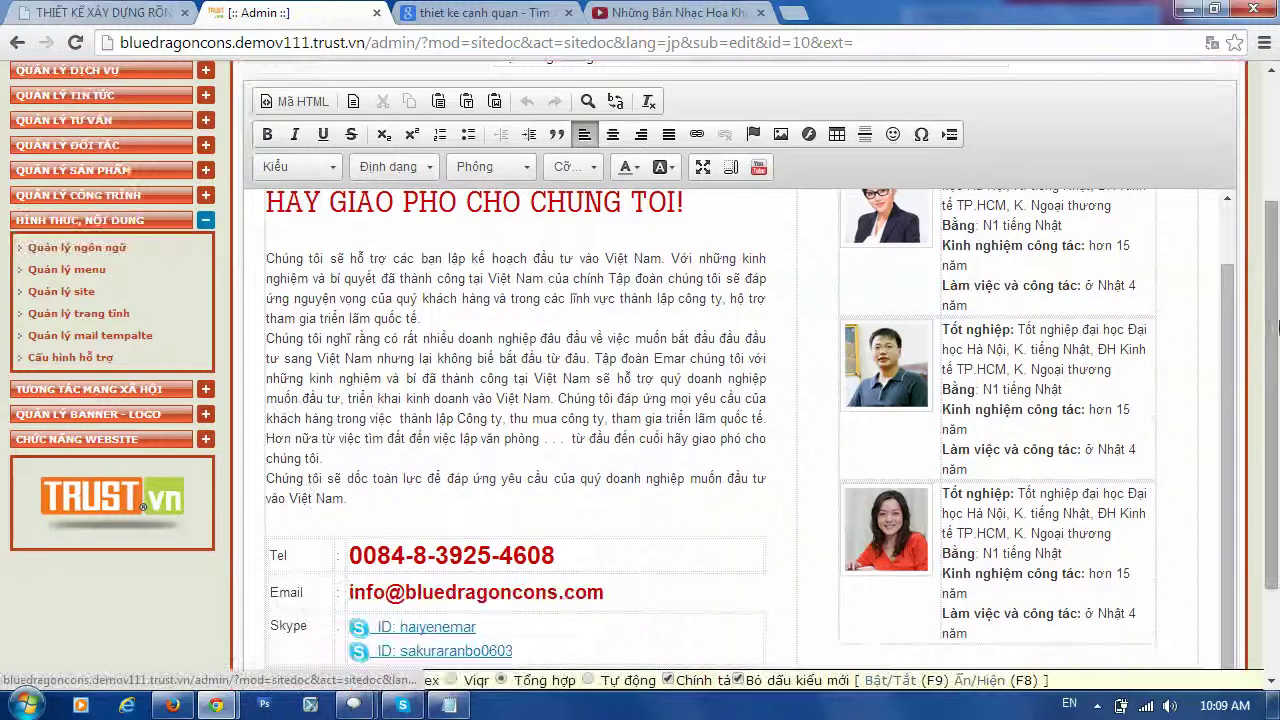
{"action": "mouse_move", "coordinate": [1228, 381]}
{"action": "left_mouse_down"}
{"action": "mouse_move", "coordinate": [1231, 331]}
{"action": "mouse_move", "coordinate": [1238, 362]}
{"action": "left_mouse_up"}
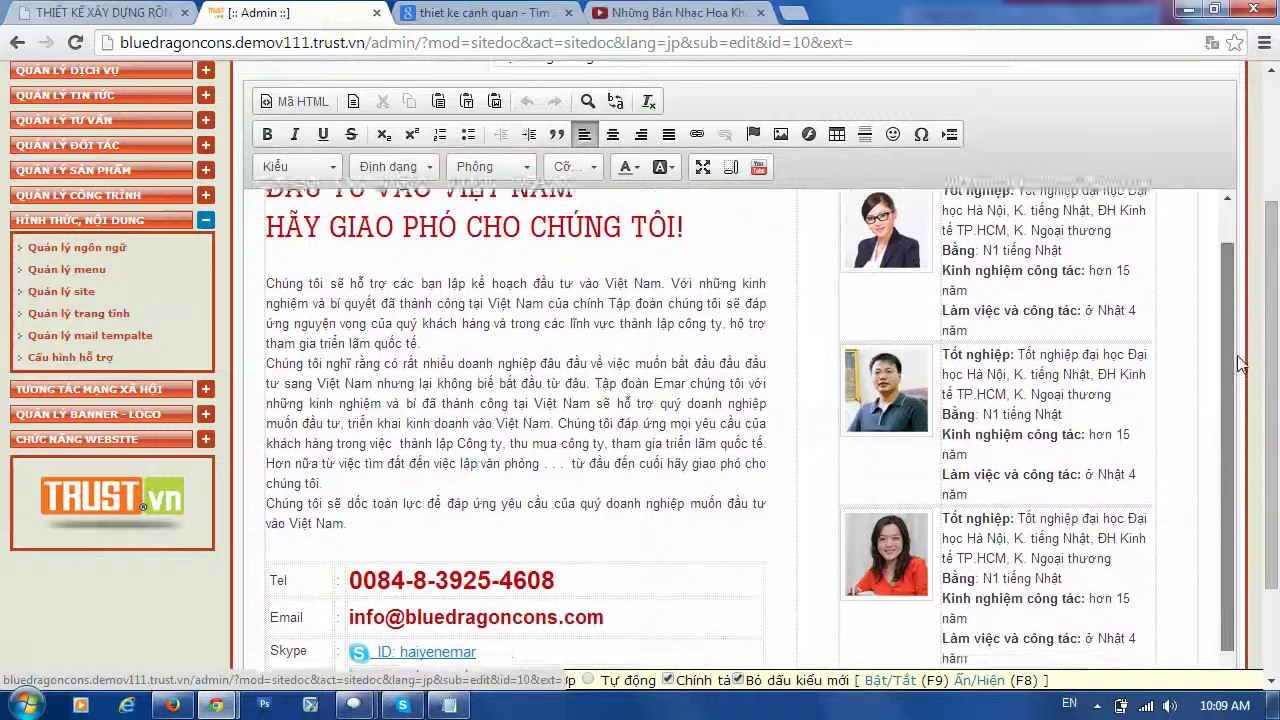
{"action": "scroll", "coordinate": [1238, 362], "scroll_direction": "down", "scroll_amount": 1}
{"action": "scroll", "coordinate": [1238, 362], "scroll_direction": "up", "scroll_amount": 3}
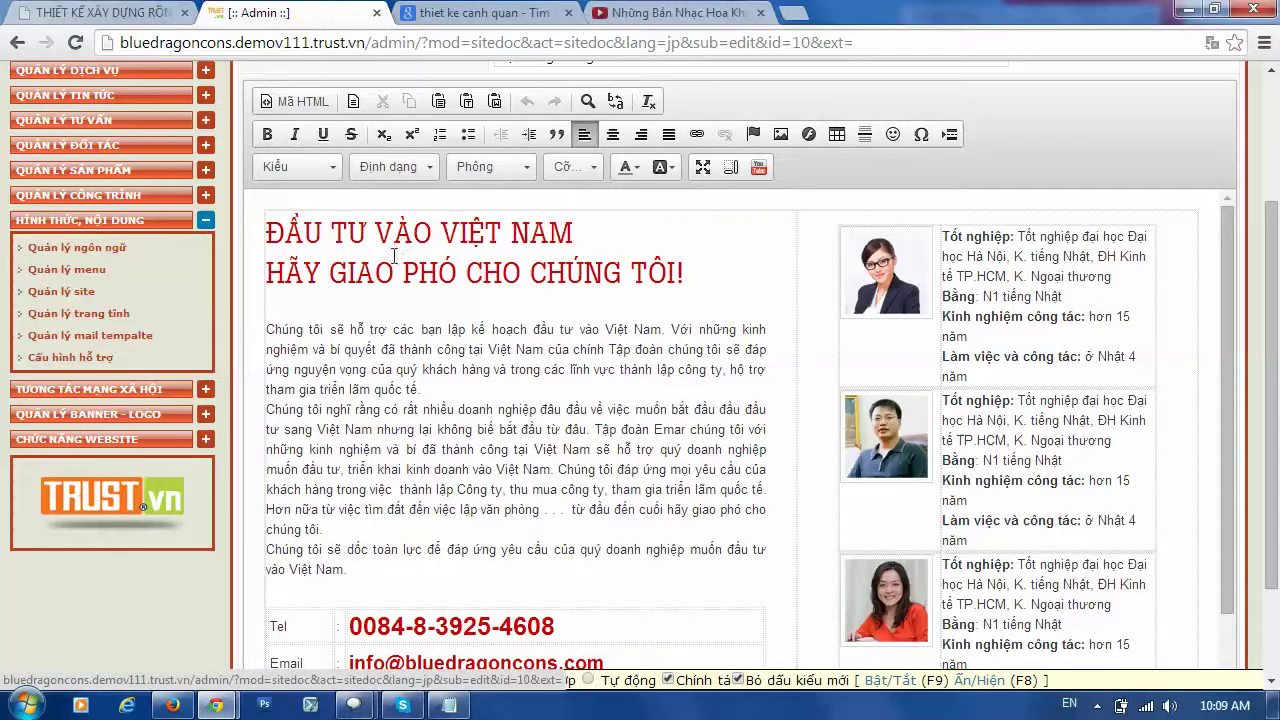
{"action": "left_click", "coordinate": [396, 298]}
{"action": "left_click", "coordinate": [414, 369]}
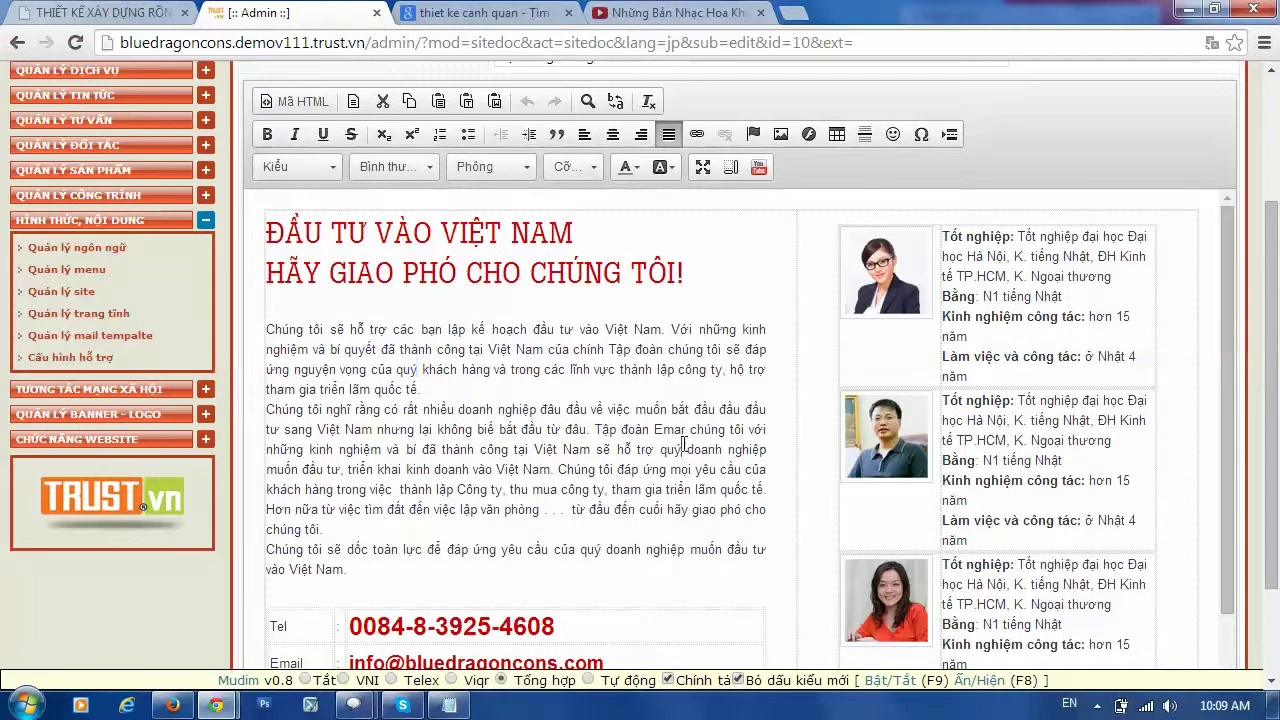
{"action": "scroll", "coordinate": [524, 398], "scroll_direction": "down", "scroll_amount": 3}
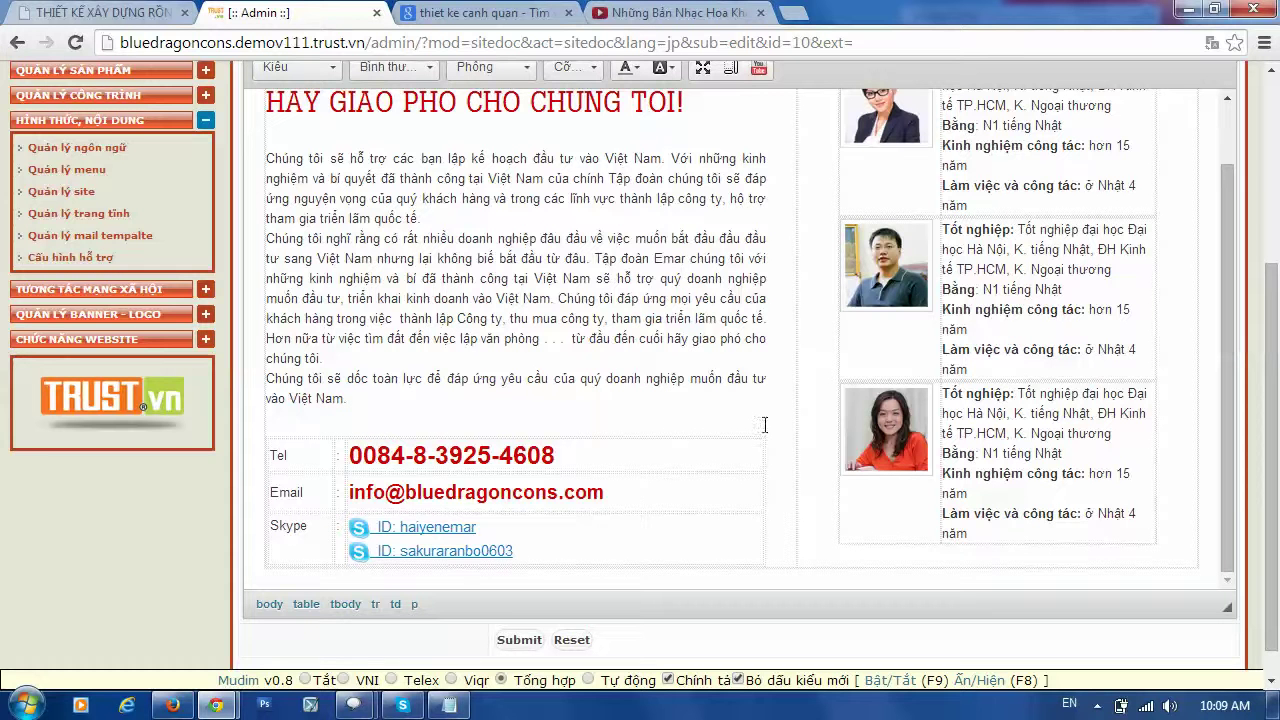
{"action": "scroll", "coordinate": [1010, 400], "scroll_direction": "down", "scroll_amount": 1}
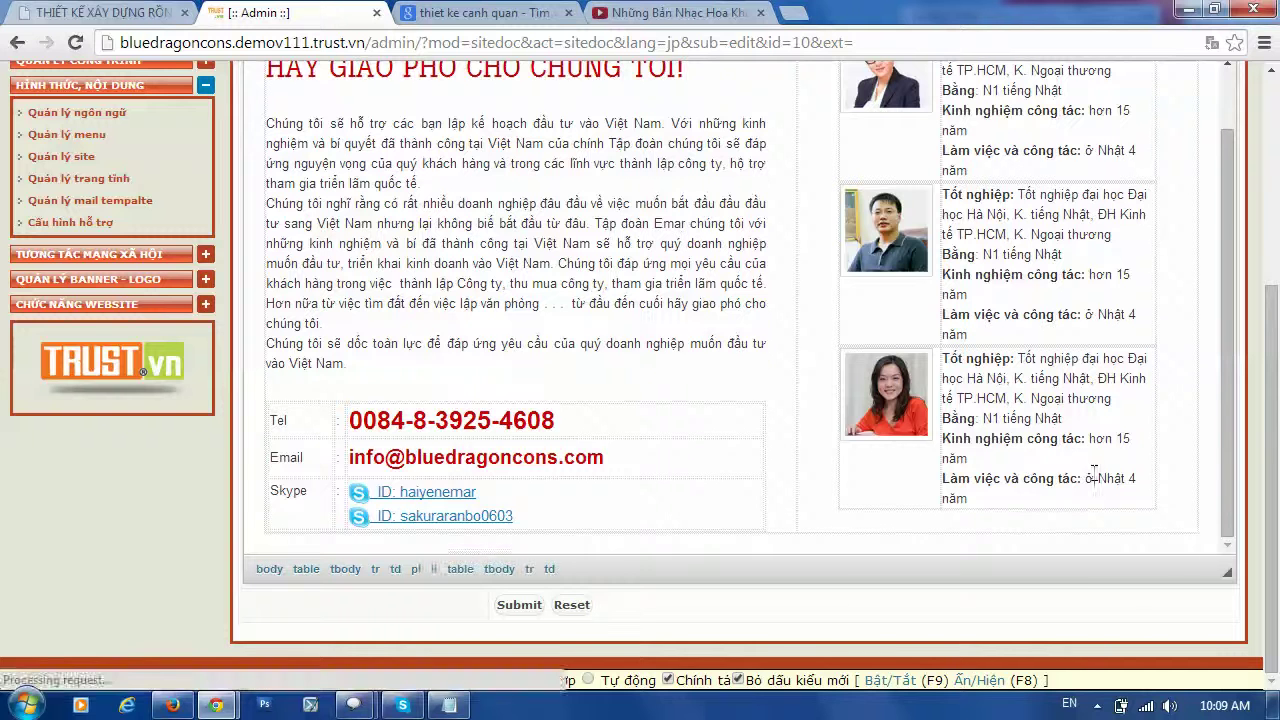
Check the row and column options of the staff profile table, and select the second profile's photo and the last profile's text.
{"action": "right_click", "coordinate": [1094, 472]}
{"action": "mouse_move", "coordinate": [957, 545]}
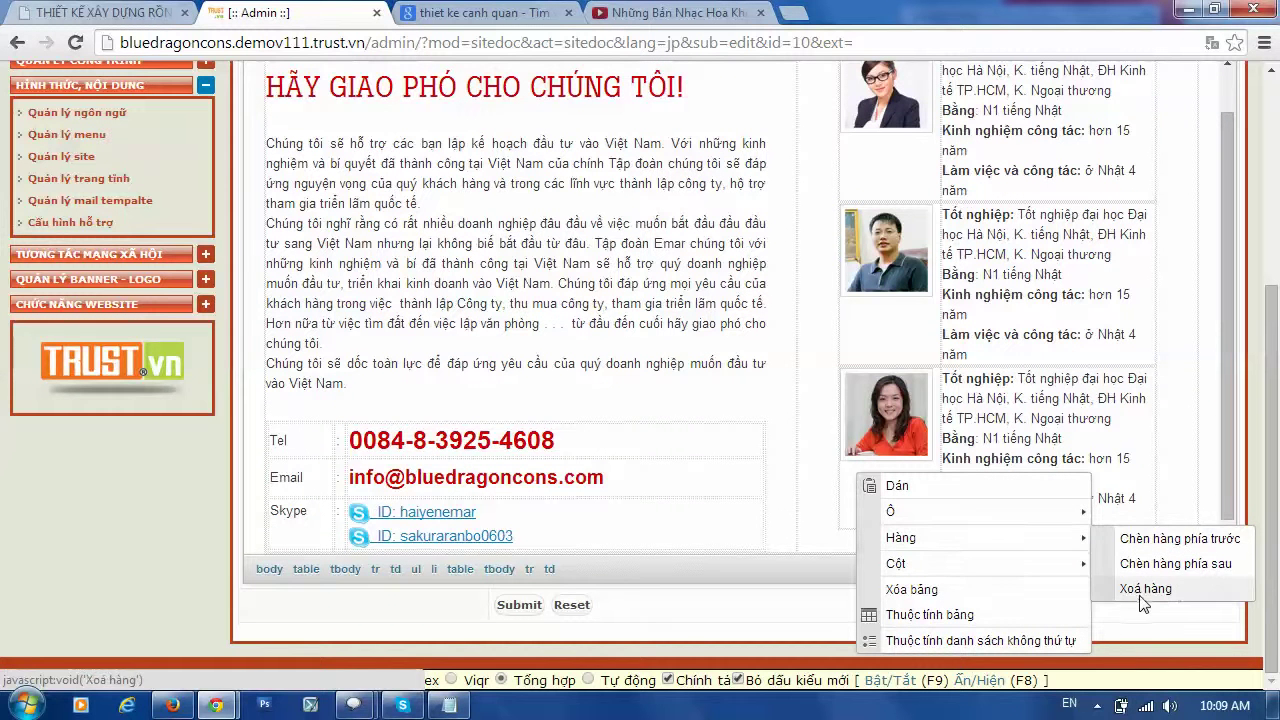
{"action": "mouse_move", "coordinate": [1066, 564]}
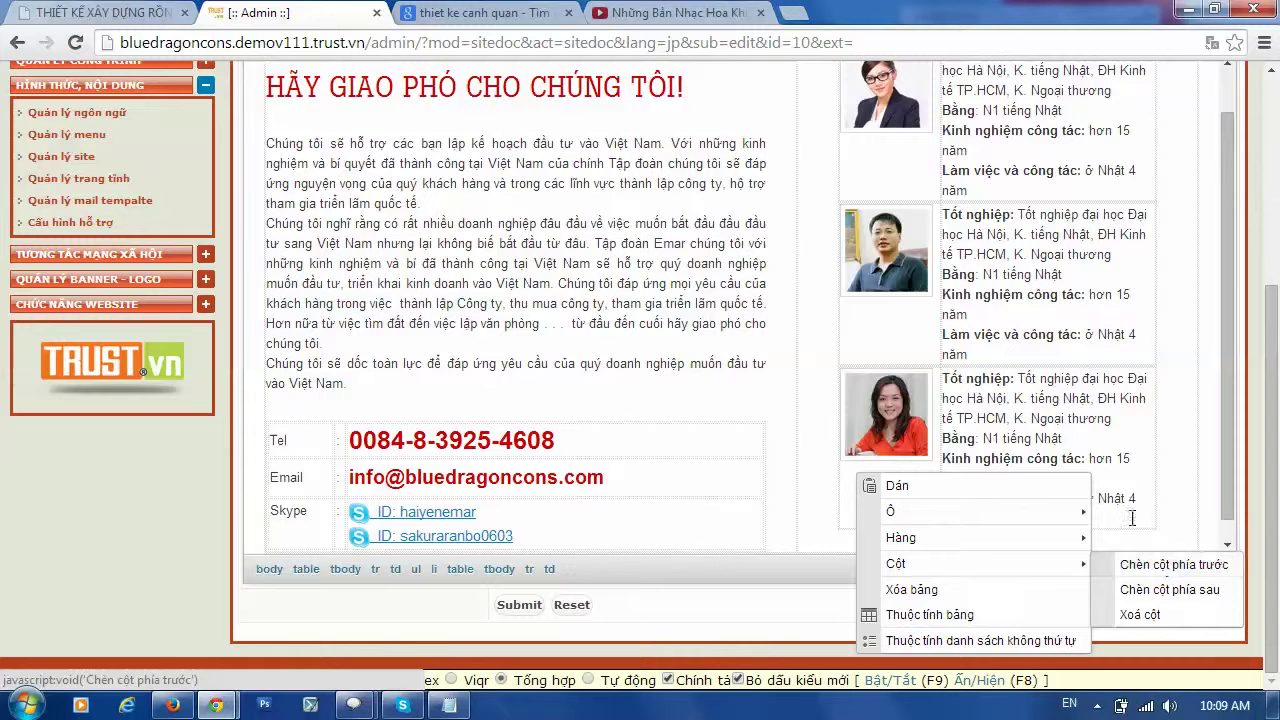
{"action": "left_click", "coordinate": [877, 306]}
{"action": "left_click", "coordinate": [886, 255]}
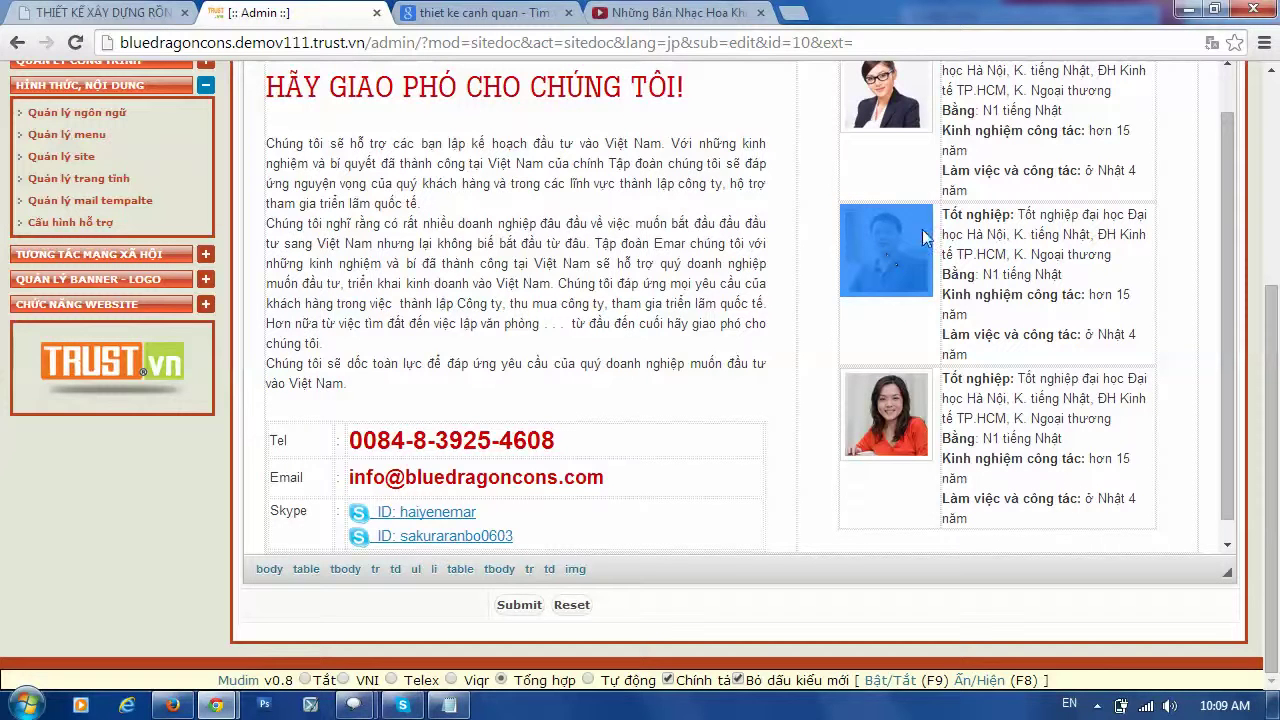
{"action": "left_click", "coordinate": [1008, 507]}
{"action": "scroll", "coordinate": [983, 453], "scroll_direction": "down", "scroll_amount": 1}
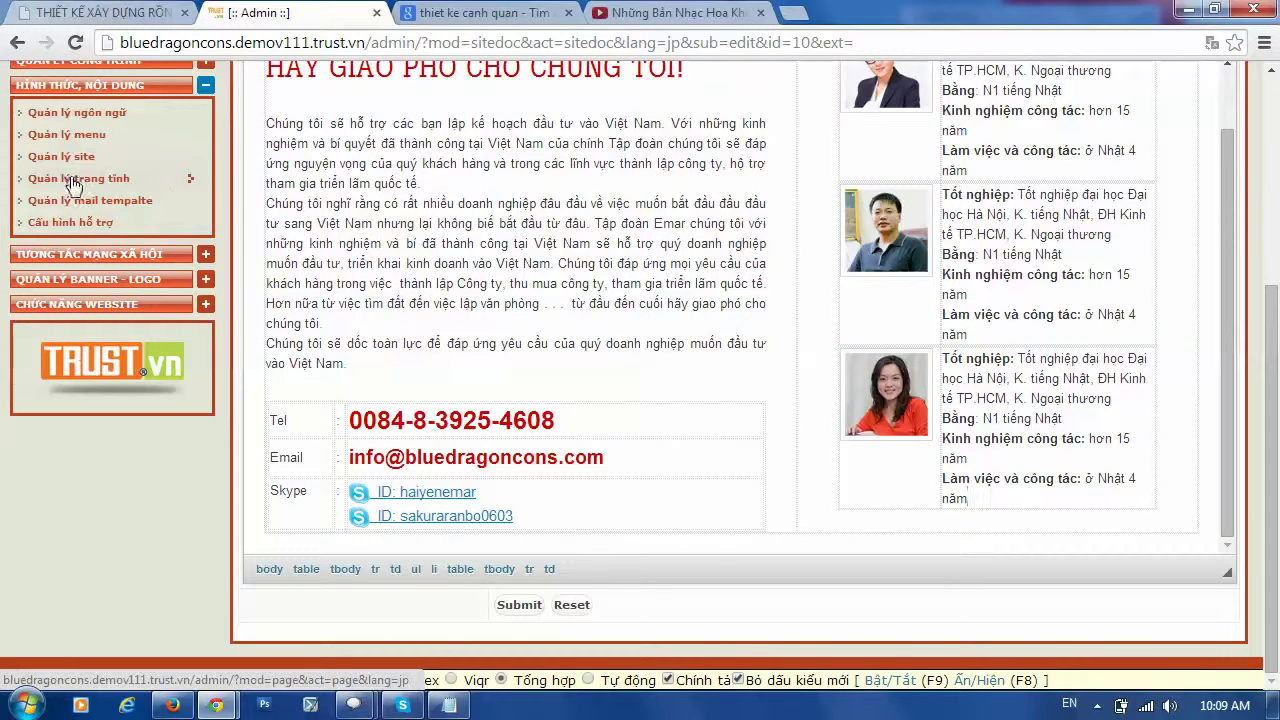
Open the Quản lý banner - logo list from the banner and logo management section.
{"action": "scroll", "coordinate": [255, 158], "scroll_direction": "up", "scroll_amount": 2}
{"action": "scroll", "coordinate": [1045, 230], "scroll_direction": "up", "scroll_amount": 1}
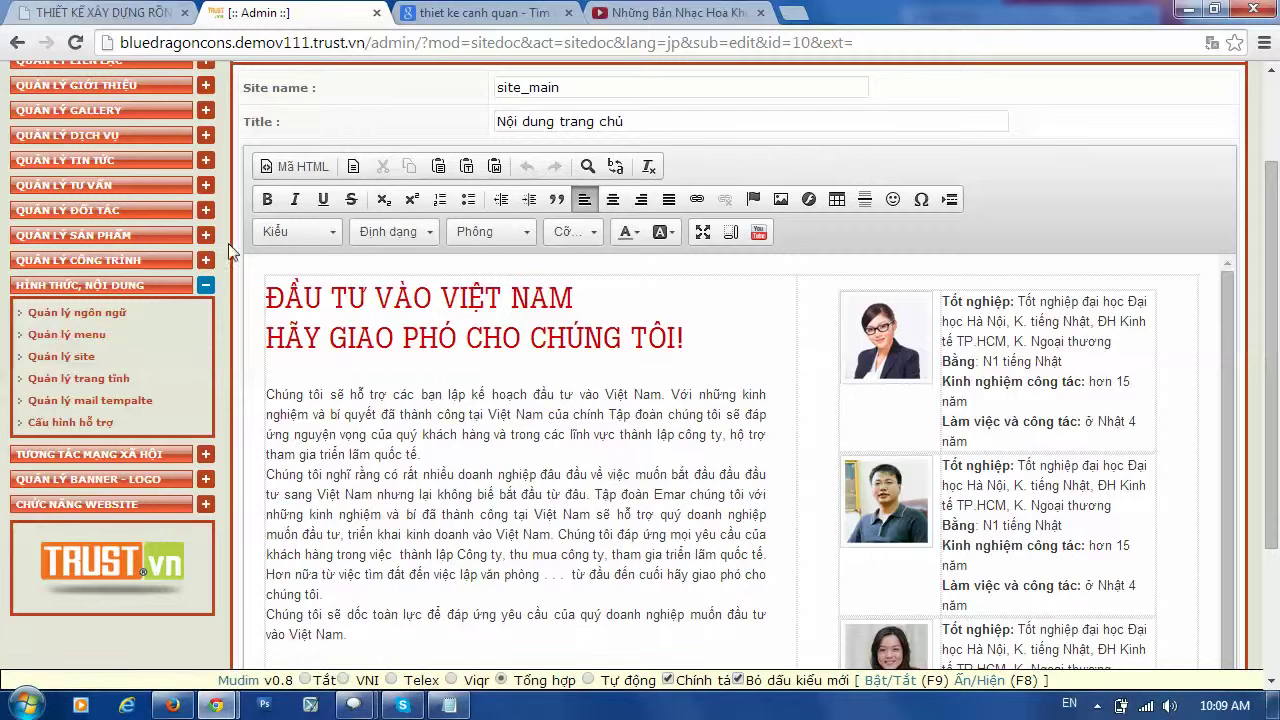
{"action": "left_click", "coordinate": [205, 287]}
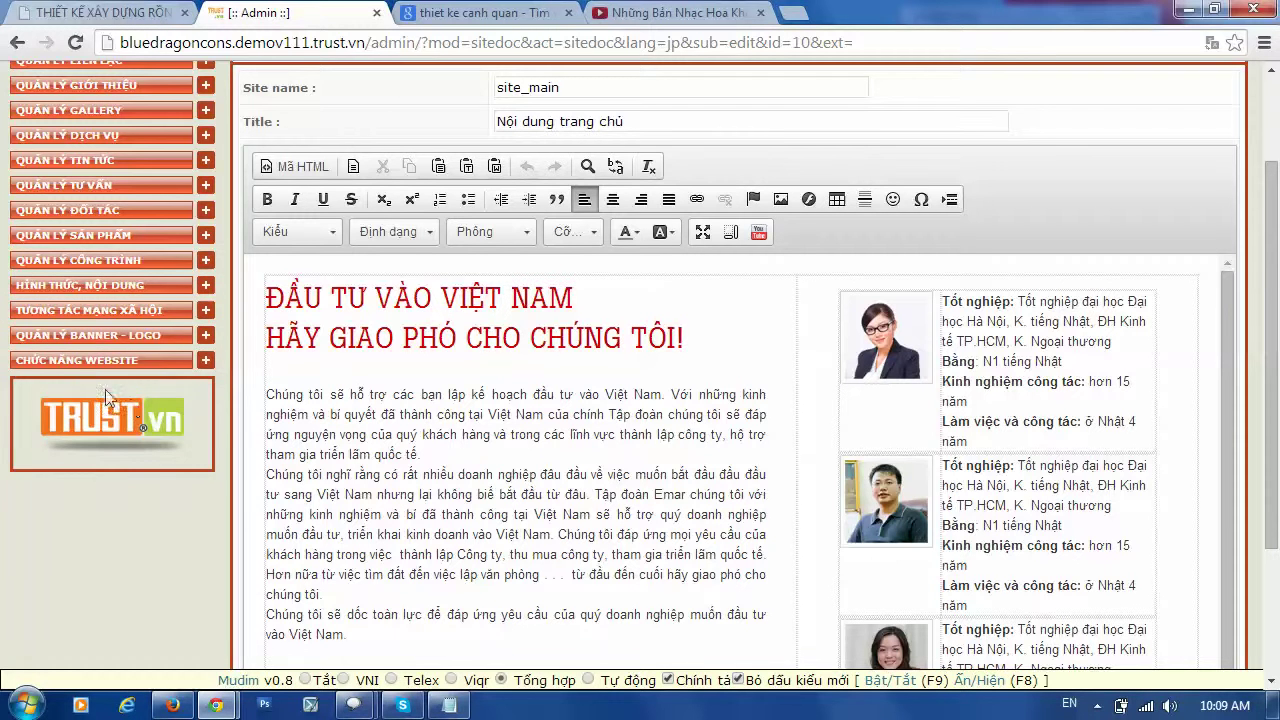
{"action": "left_click", "coordinate": [206, 338]}
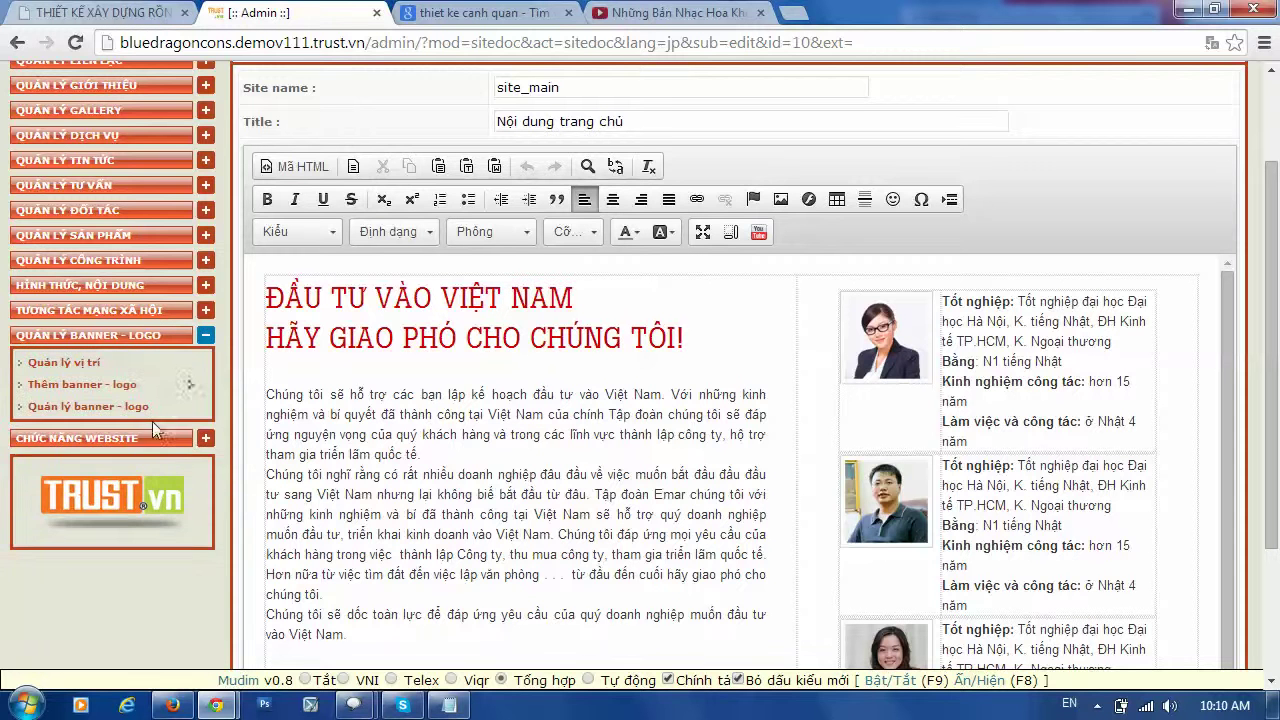
{"action": "left_click", "coordinate": [70, 410]}
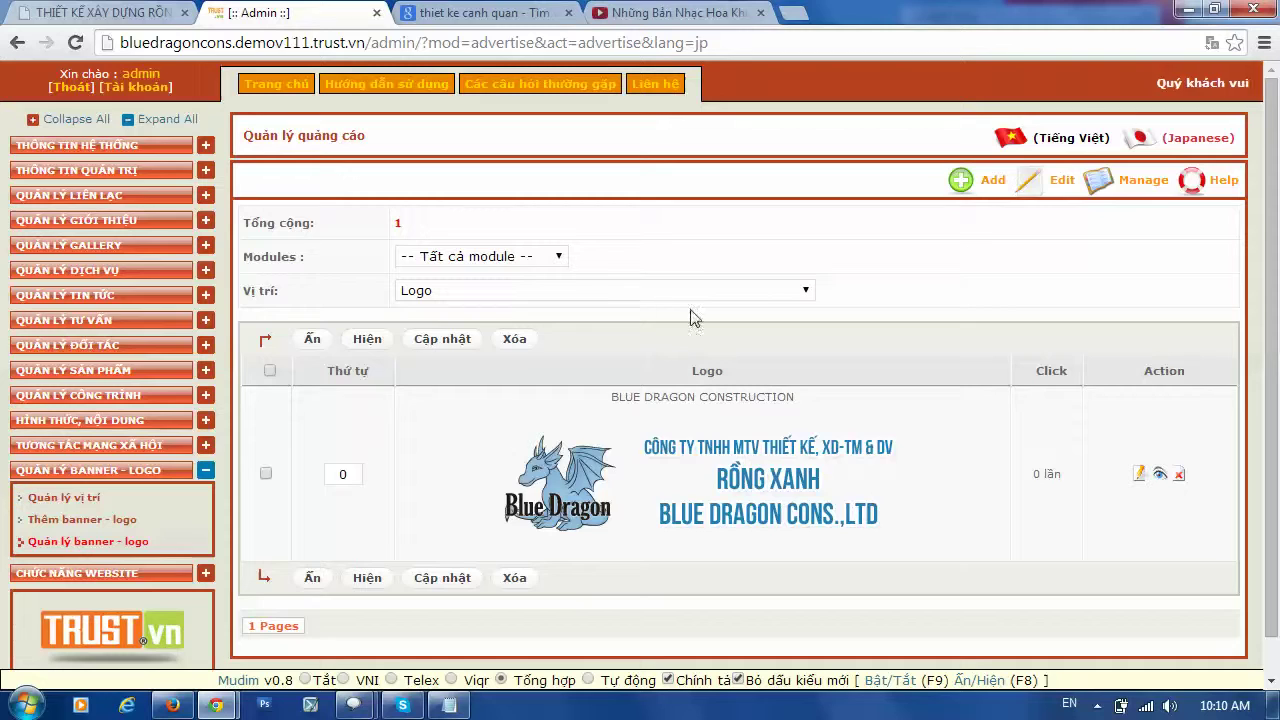
Filter the banner list by the Ở trang chủ position and look through its banners.
{"action": "left_click", "coordinate": [565, 291]}
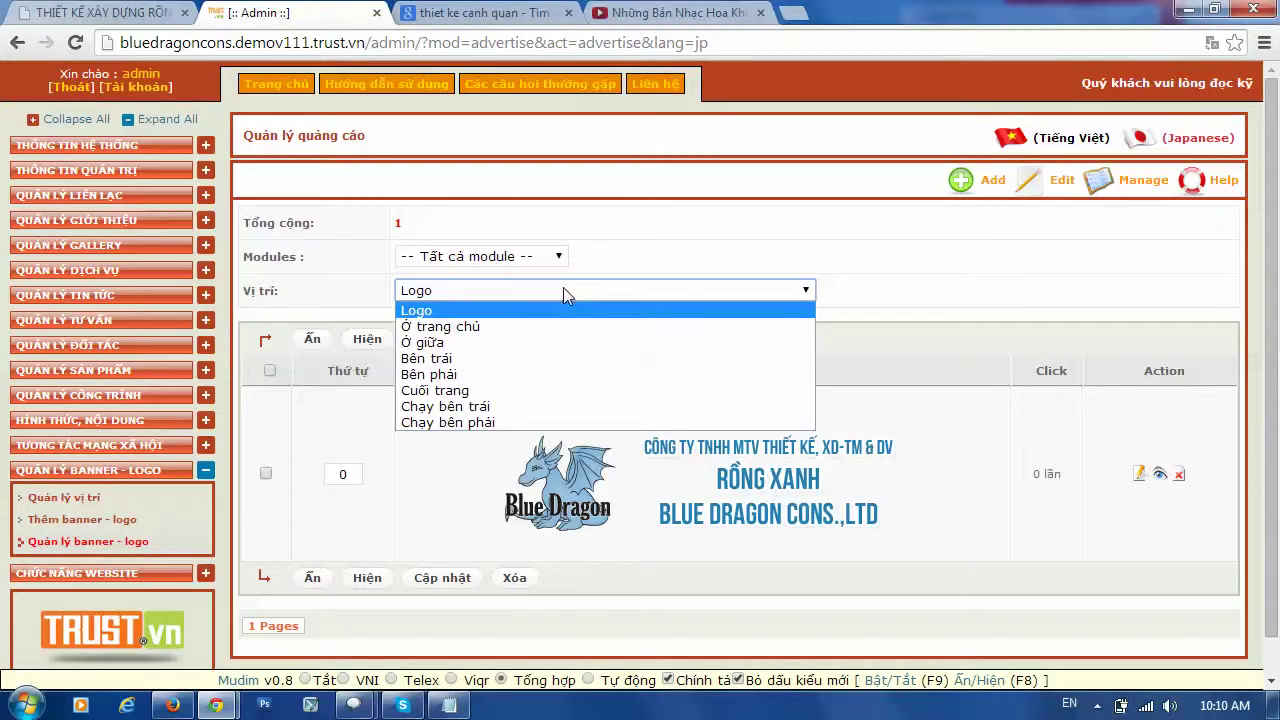
{"action": "left_click", "coordinate": [470, 327]}
{"action": "scroll", "coordinate": [905, 452], "scroll_direction": "down", "scroll_amount": 2}
{"action": "scroll", "coordinate": [905, 452], "scroll_direction": "down", "scroll_amount": 12}
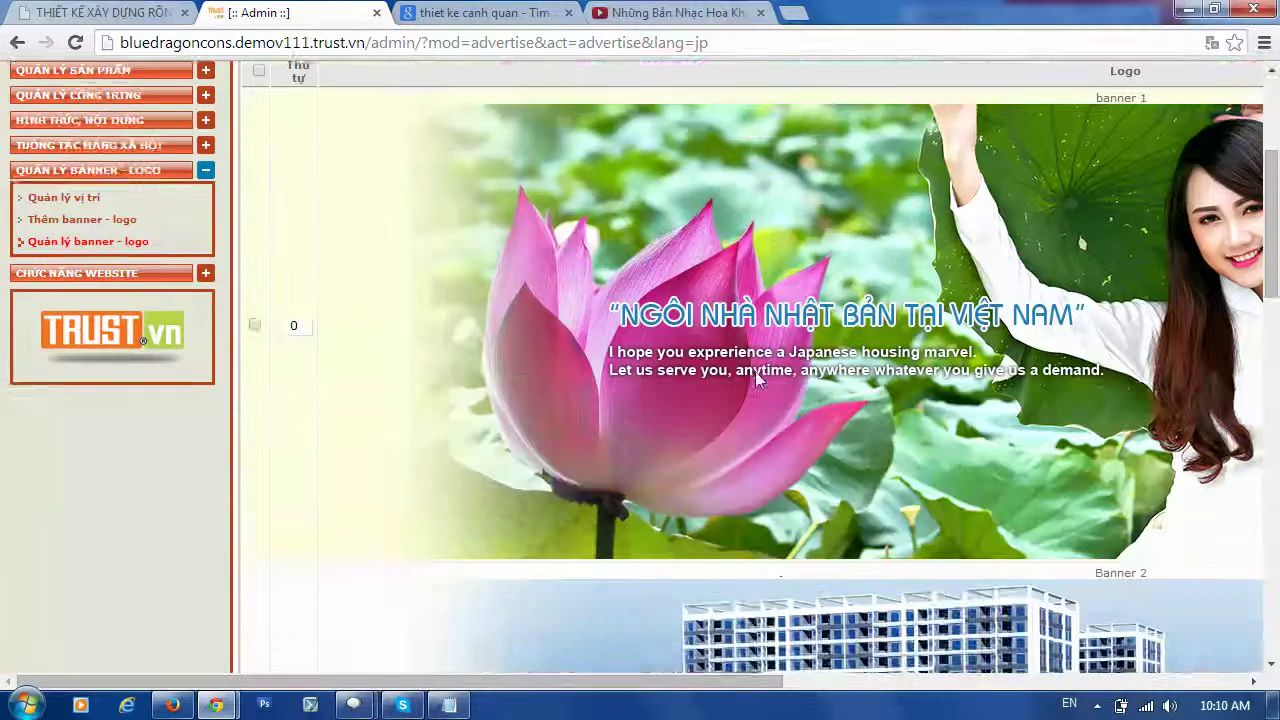
{"action": "scroll", "coordinate": [776, 358], "scroll_direction": "down", "scroll_amount": 3}
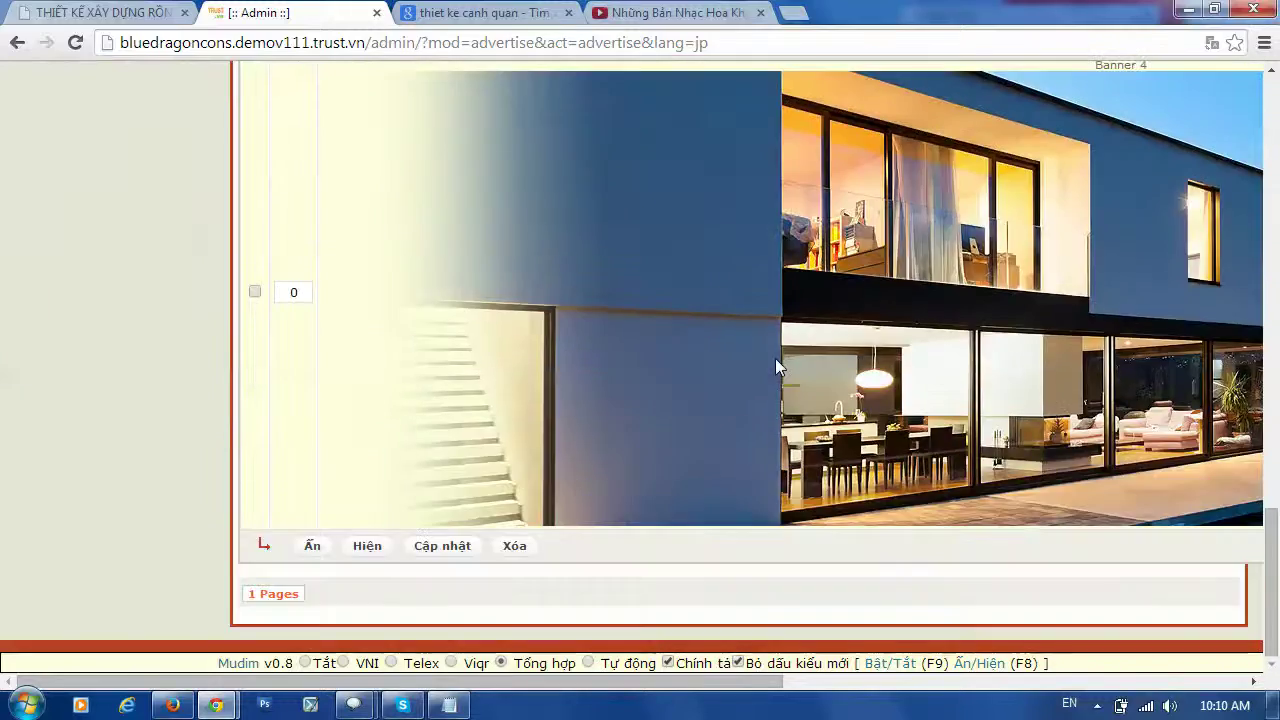
{"action": "scroll", "coordinate": [775, 358], "scroll_direction": "up", "scroll_amount": 10}
{"action": "scroll", "coordinate": [1000, 250], "scroll_direction": "up", "scroll_amount": 10}
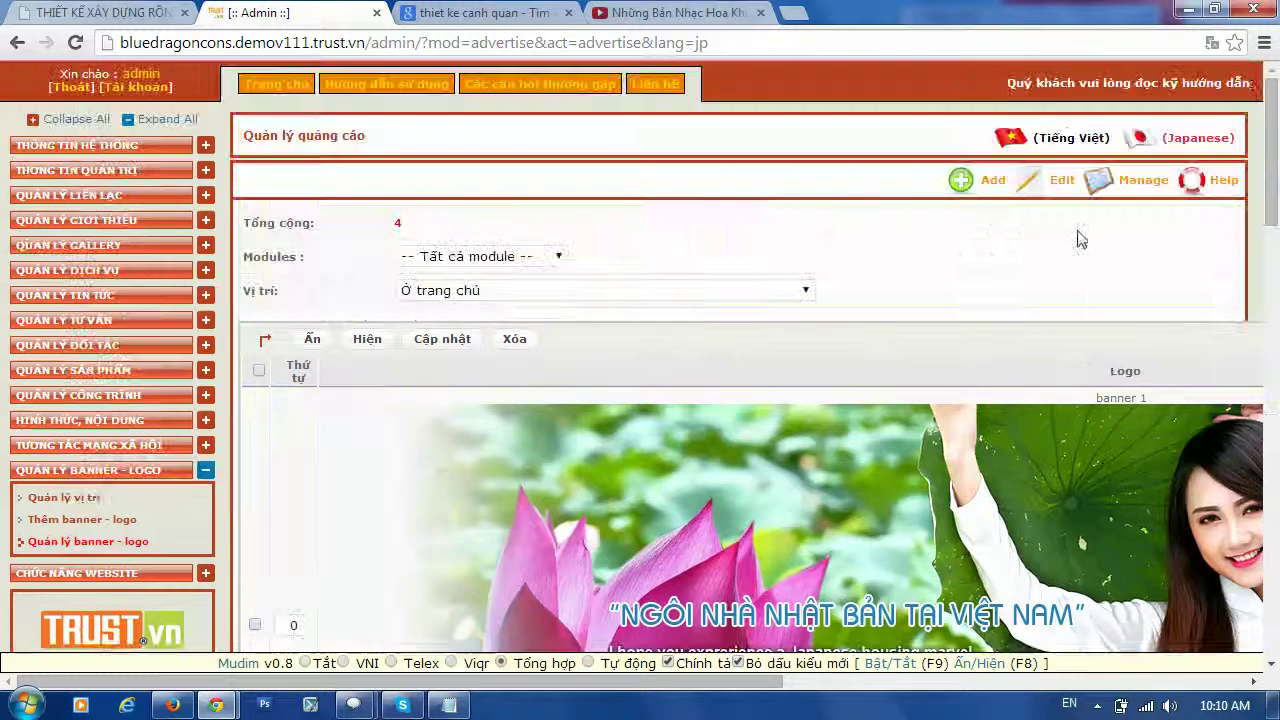
{"action": "left_click_drag", "start_coordinate": [766, 682], "coordinate": [878, 655]}
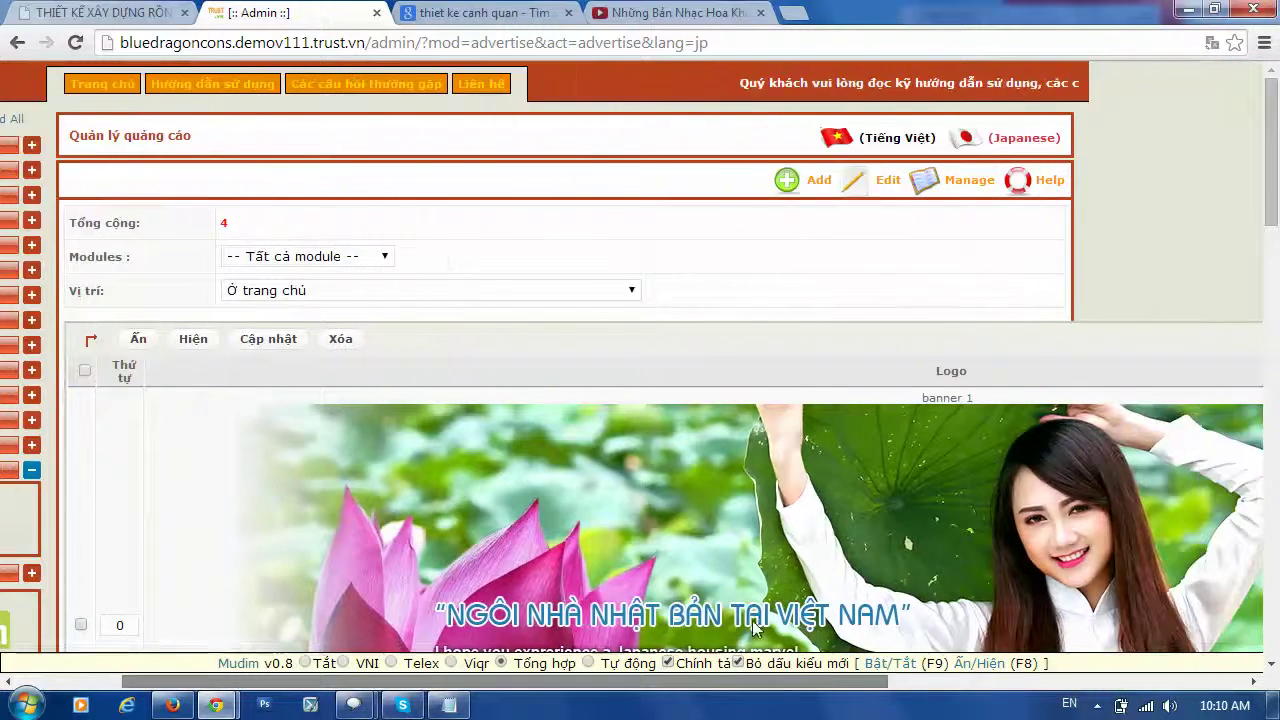
{"action": "scroll", "coordinate": [752, 620], "scroll_direction": "left", "scroll_amount": 2}
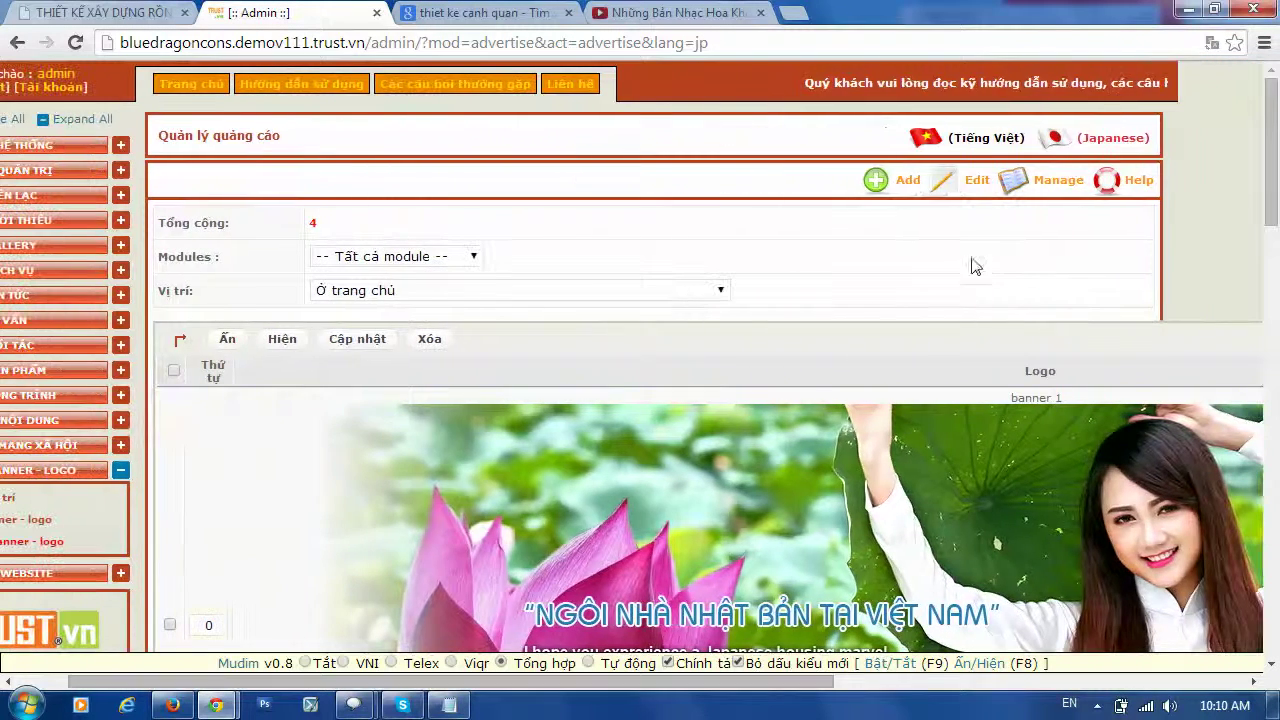
Open the form for adding a banner at the Ở trang chủ position and examine its fields, including the link field.
{"action": "left_click", "coordinate": [879, 184]}
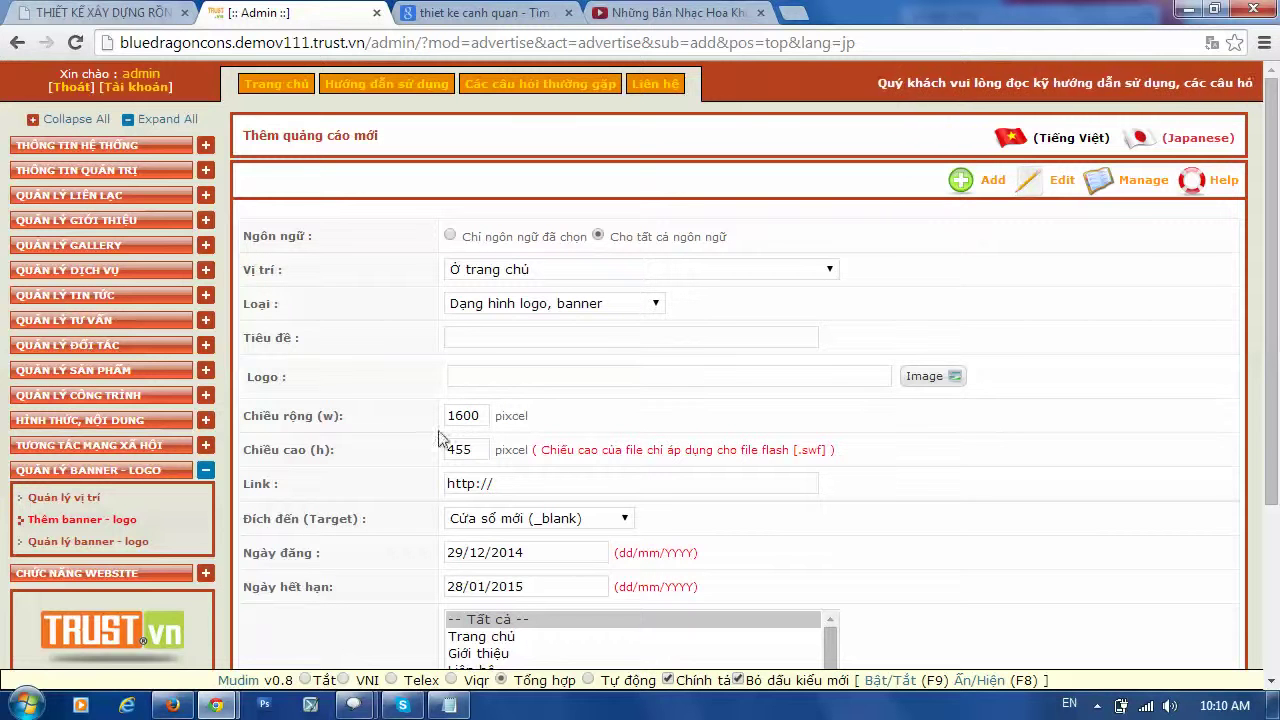
{"action": "left_click", "coordinate": [517, 482]}
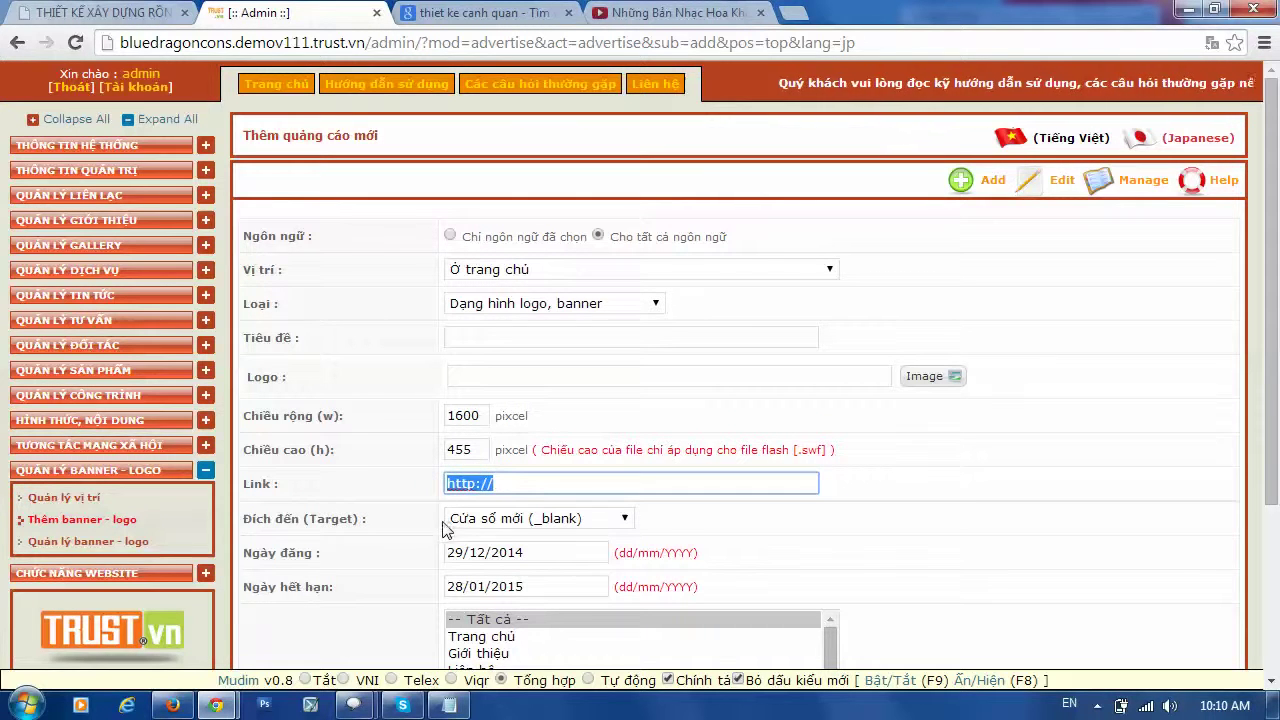
{"action": "scroll", "coordinate": [432, 510], "scroll_direction": "down", "scroll_amount": 1}
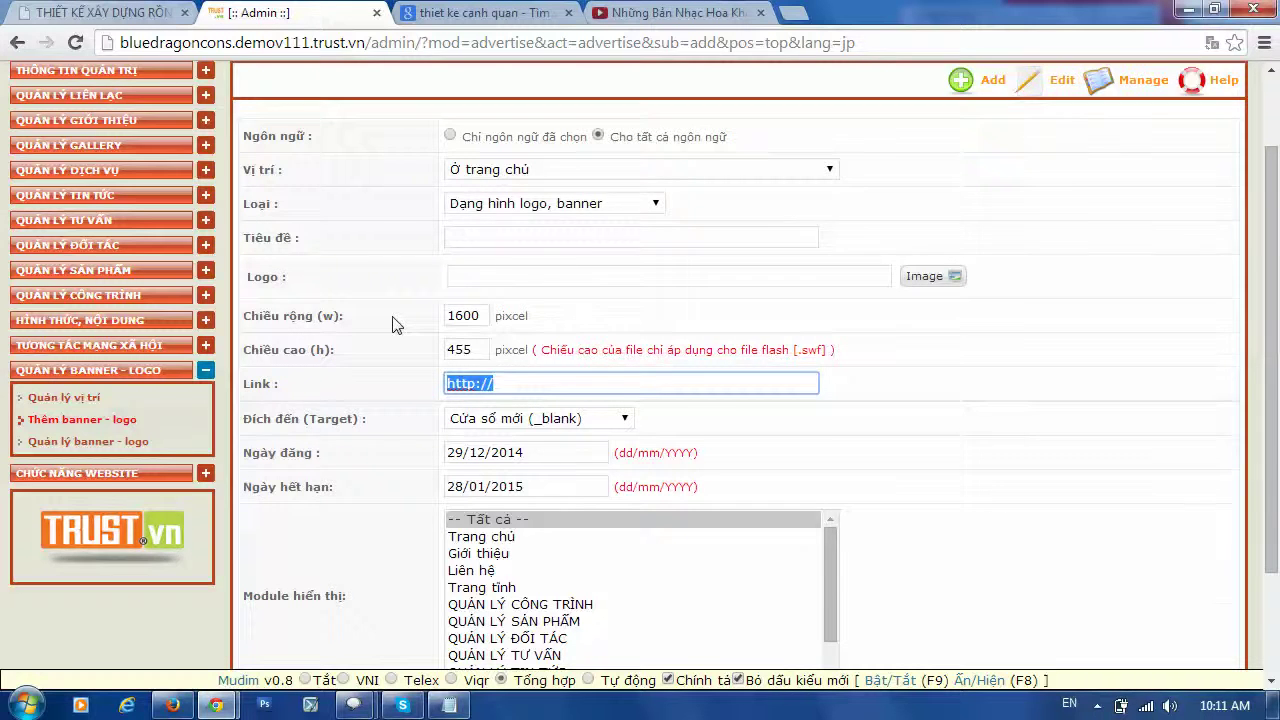
{"action": "scroll", "coordinate": [395, 323], "scroll_direction": "up", "scroll_amount": 1}
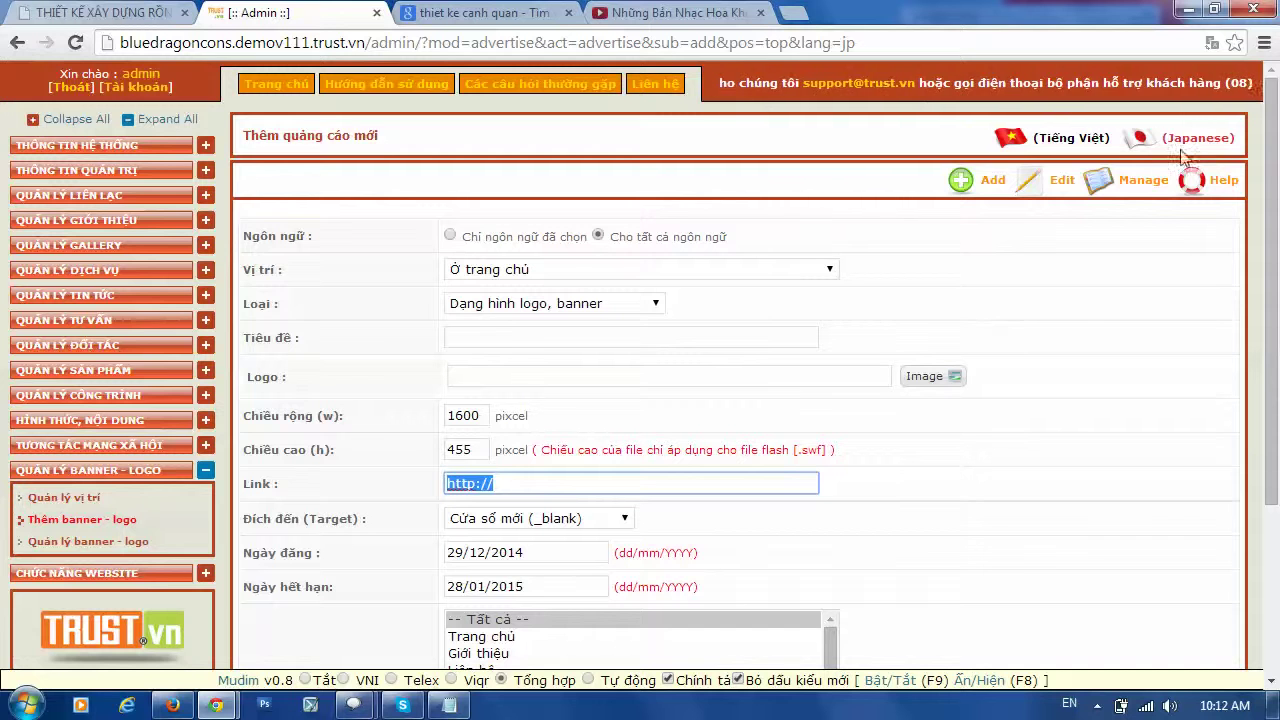
Return to the banner management list and view the banners at the Ở giữa position.
{"action": "left_click", "coordinate": [1084, 186]}
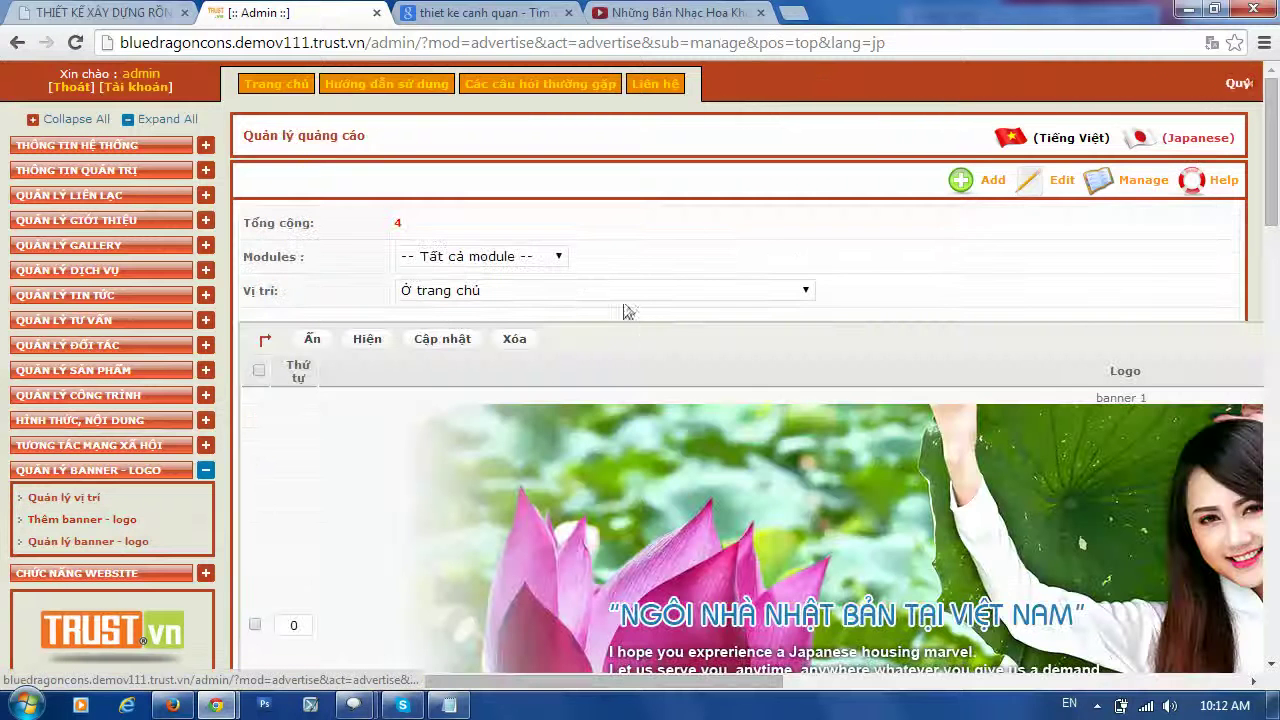
{"action": "left_click", "coordinate": [590, 292]}
{"action": "left_click", "coordinate": [476, 345]}
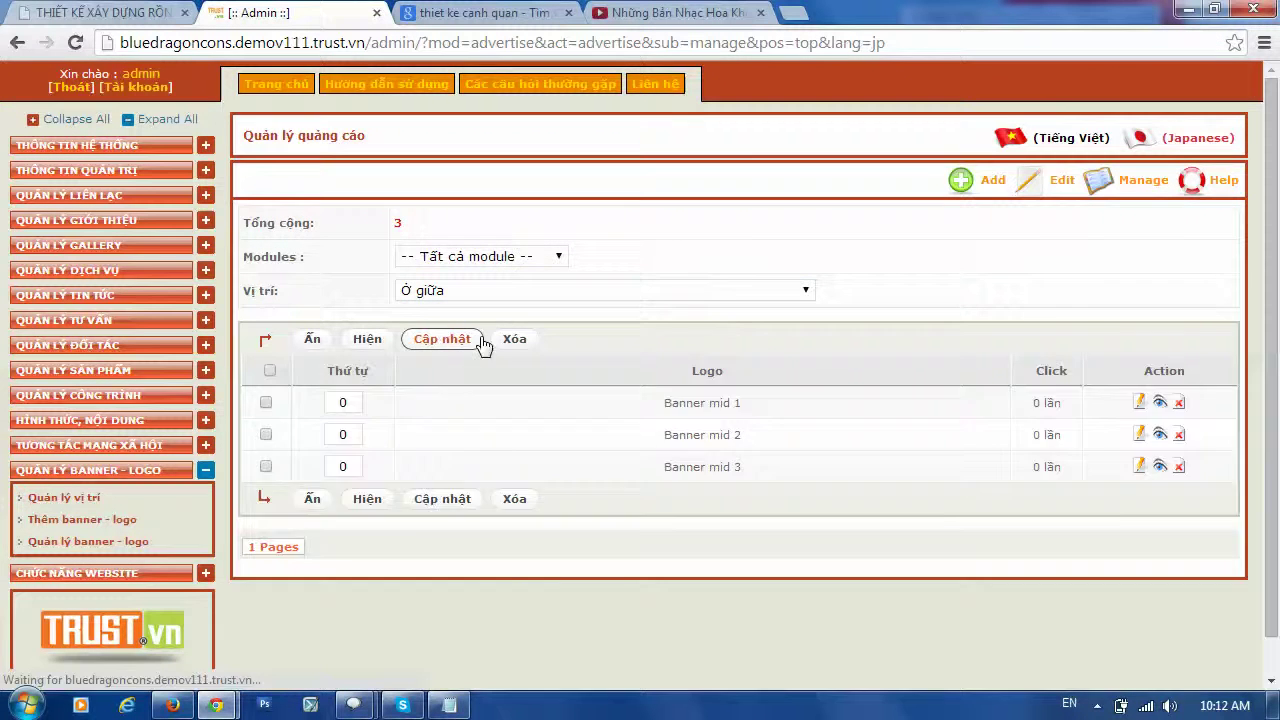
{"action": "scroll", "coordinate": [589, 360], "scroll_direction": "down", "scroll_amount": 3}
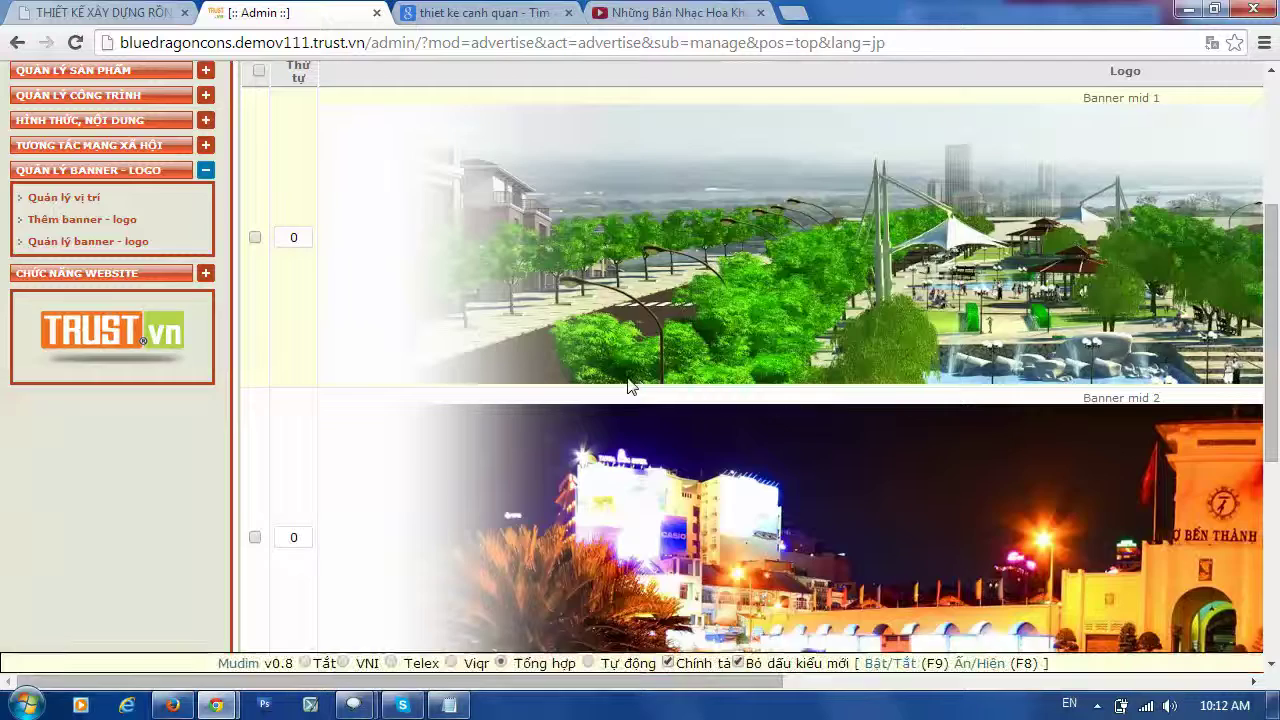
{"action": "scroll", "coordinate": [628, 387], "scroll_direction": "up", "scroll_amount": 2}
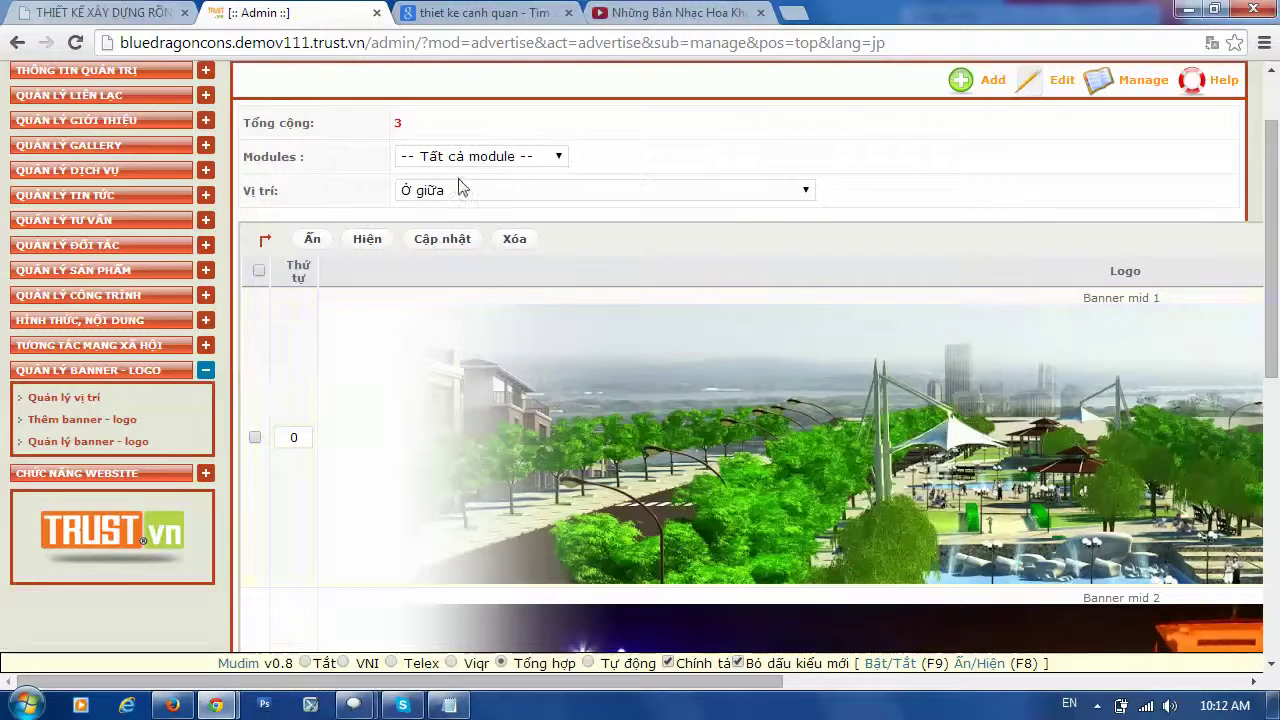
Set the position filter to Ở trang chủ and look through the home page banners again.
{"action": "left_click", "coordinate": [461, 189]}
{"action": "left_click", "coordinate": [450, 220]}
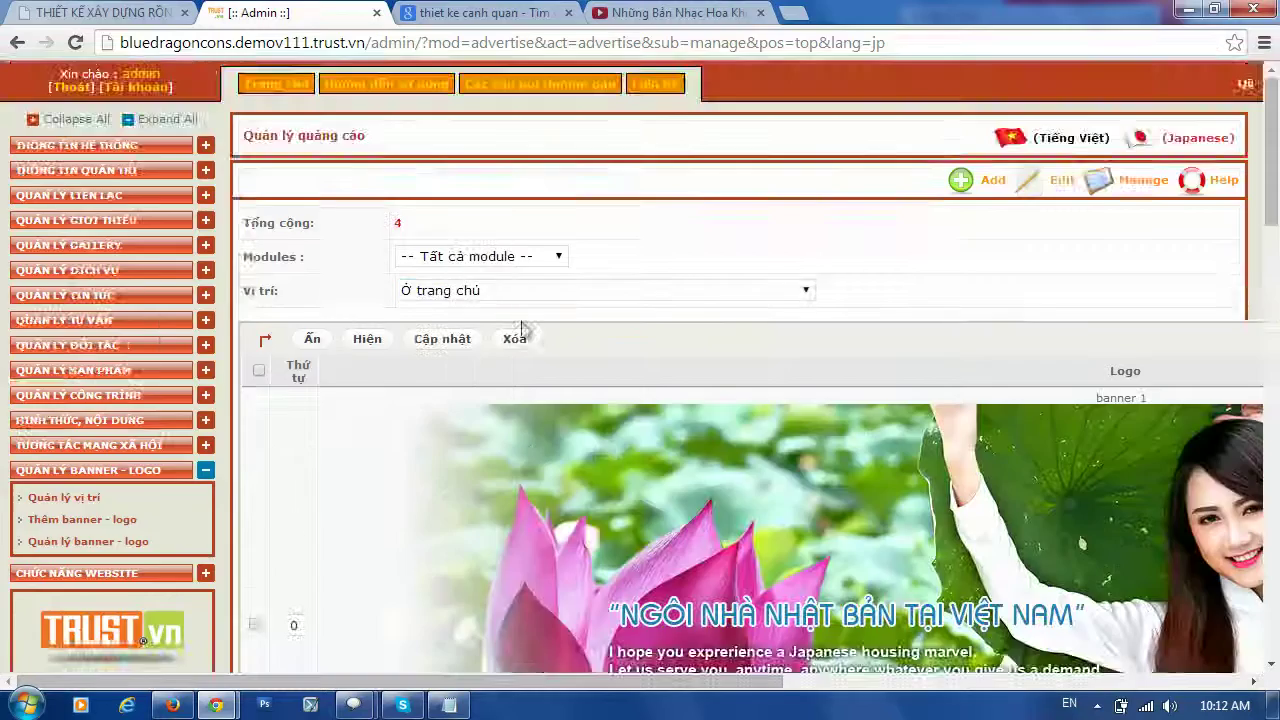
{"action": "scroll", "coordinate": [521, 328], "scroll_direction": "down", "scroll_amount": 15}
{"action": "scroll", "coordinate": [500, 400], "scroll_direction": "up", "scroll_amount": 10}
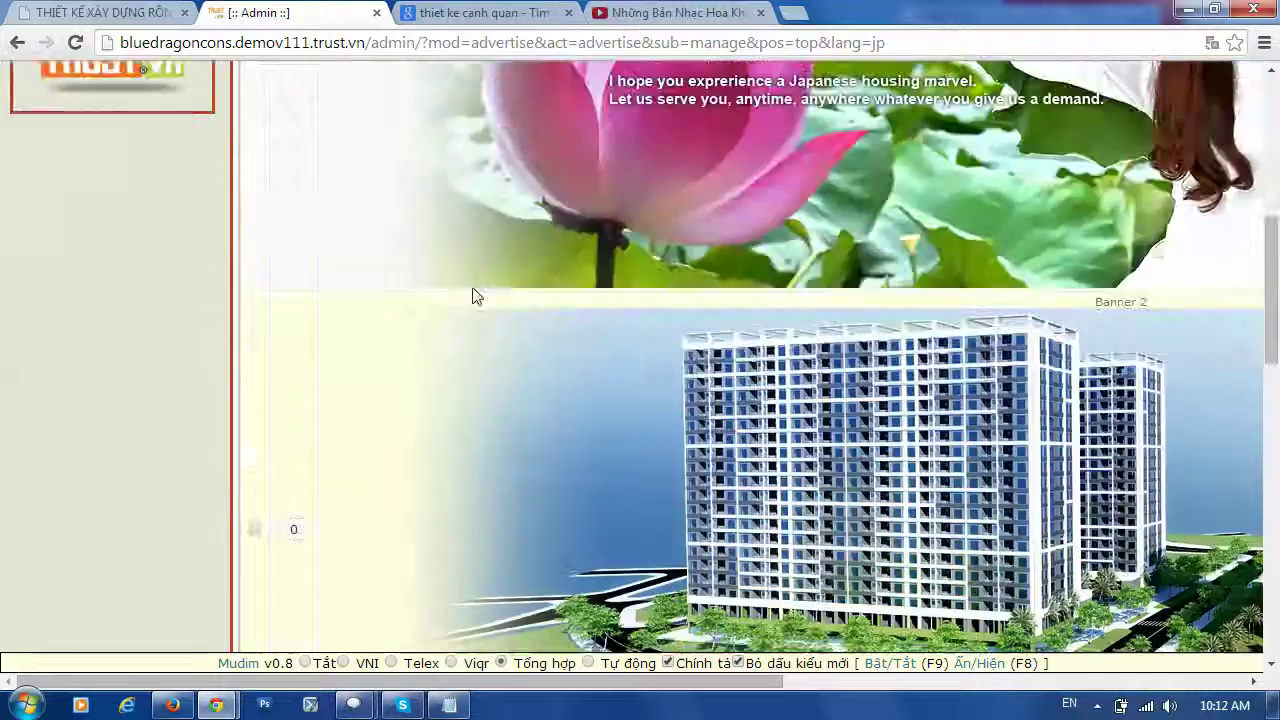
{"action": "scroll", "coordinate": [475, 296], "scroll_direction": "up", "scroll_amount": 5}
Switch the position filter back to Ở giữa and review all of its banners.
{"action": "left_click", "coordinate": [503, 292]}
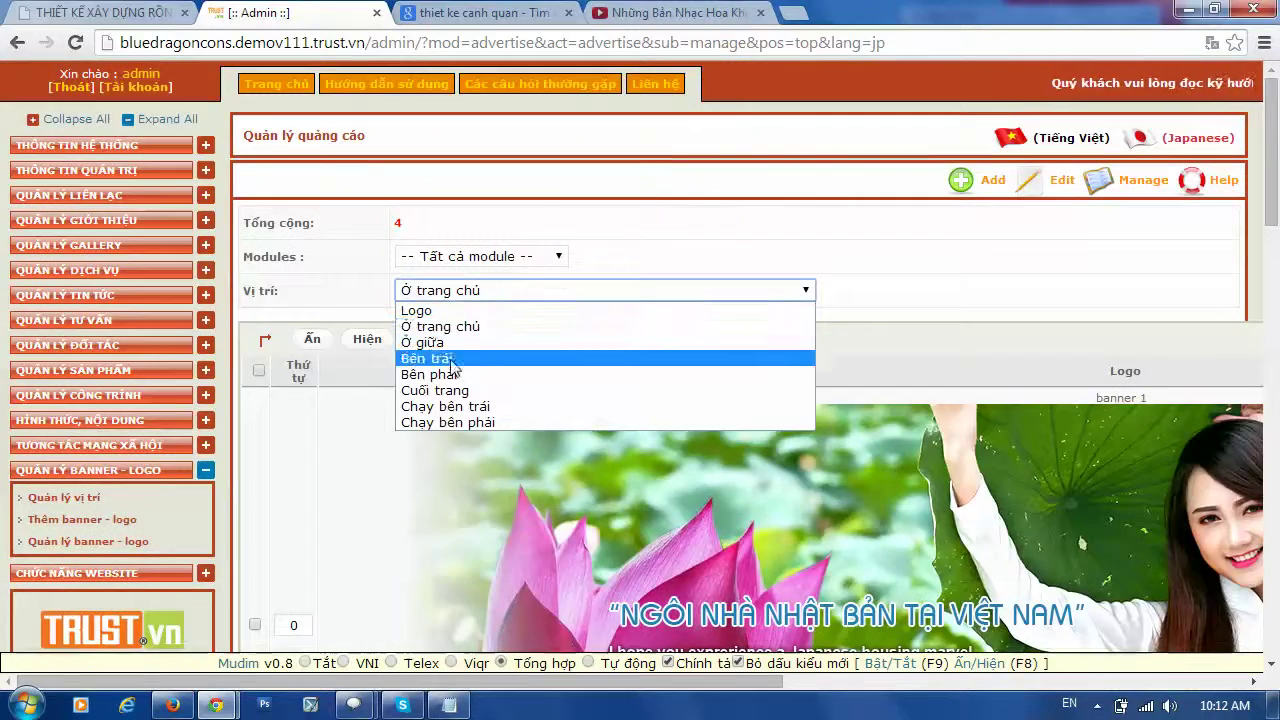
{"action": "left_click", "coordinate": [430, 342]}
{"action": "scroll", "coordinate": [571, 356], "scroll_direction": "down", "scroll_amount": 5}
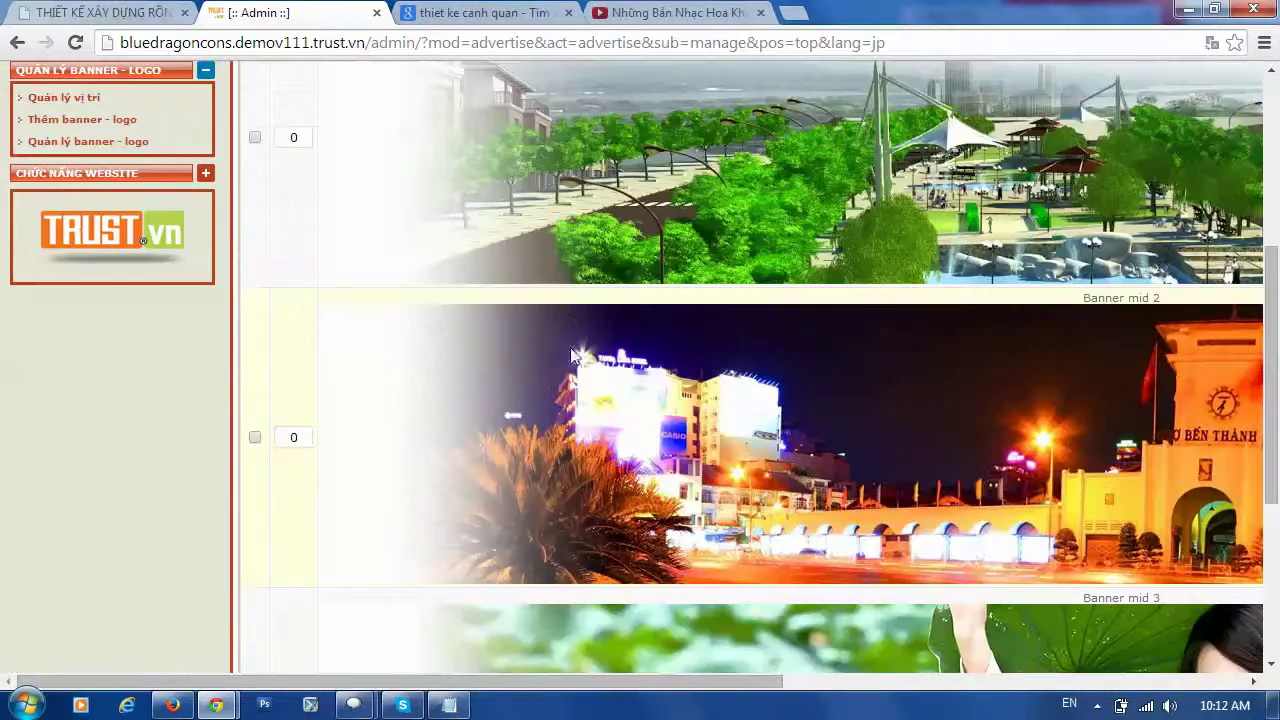
{"action": "scroll", "coordinate": [577, 292], "scroll_direction": "down", "scroll_amount": 4}
{"action": "scroll", "coordinate": [560, 295], "scroll_direction": "up", "scroll_amount": 8}
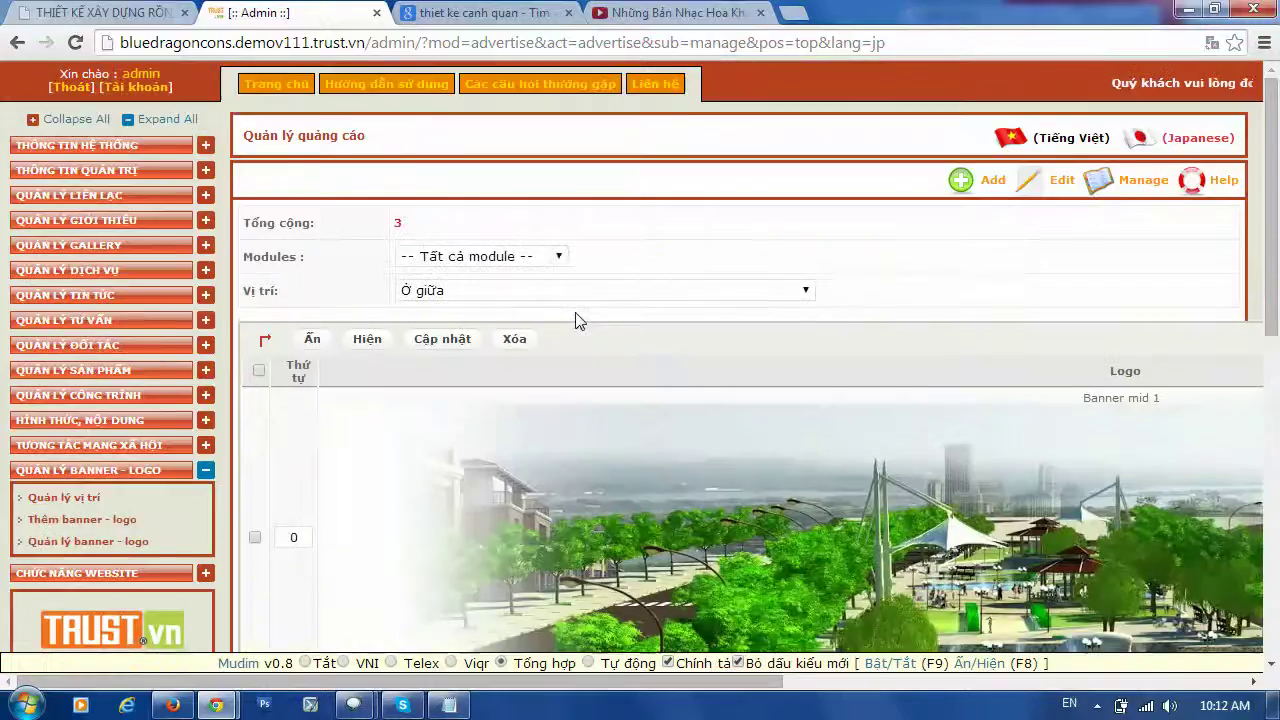
Check the banner at the Bên trái position and list the banners at Bên phải.
{"action": "left_click", "coordinate": [536, 297]}
{"action": "left_click", "coordinate": [455, 358]}
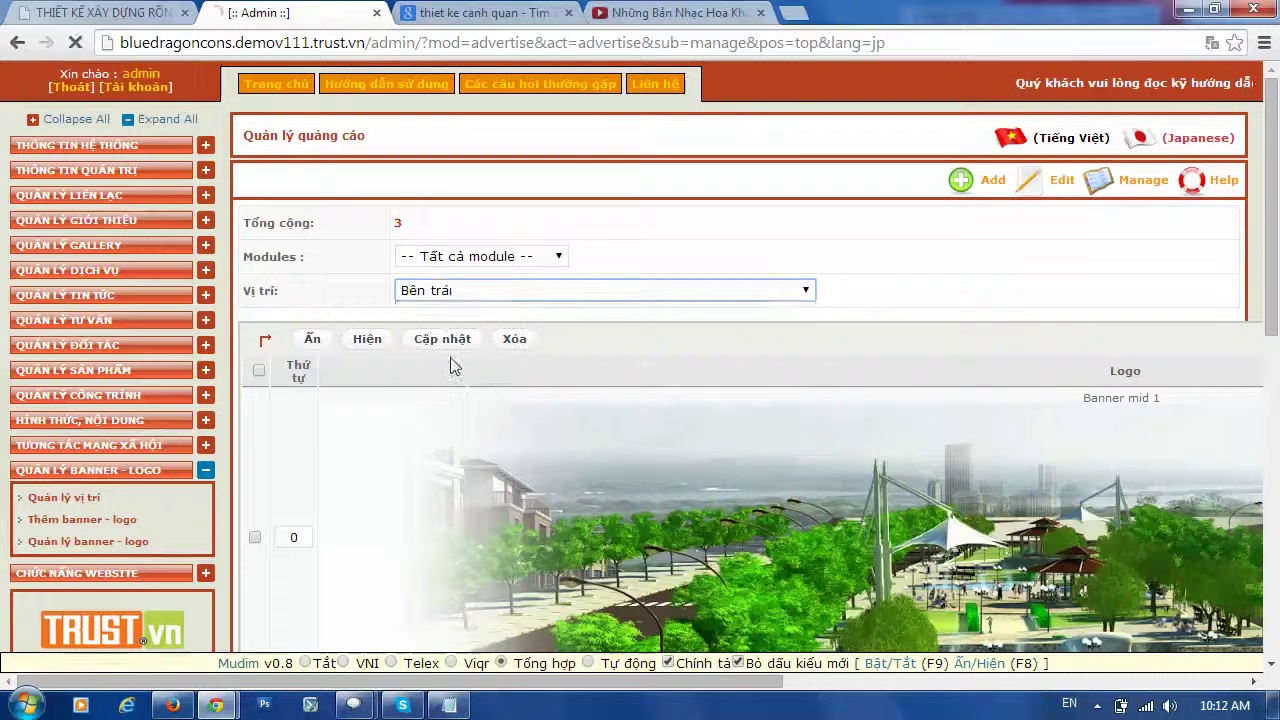
{"action": "scroll", "coordinate": [570, 310], "scroll_direction": "down", "scroll_amount": 3}
{"action": "scroll", "coordinate": [540, 290], "scroll_direction": "up", "scroll_amount": 3}
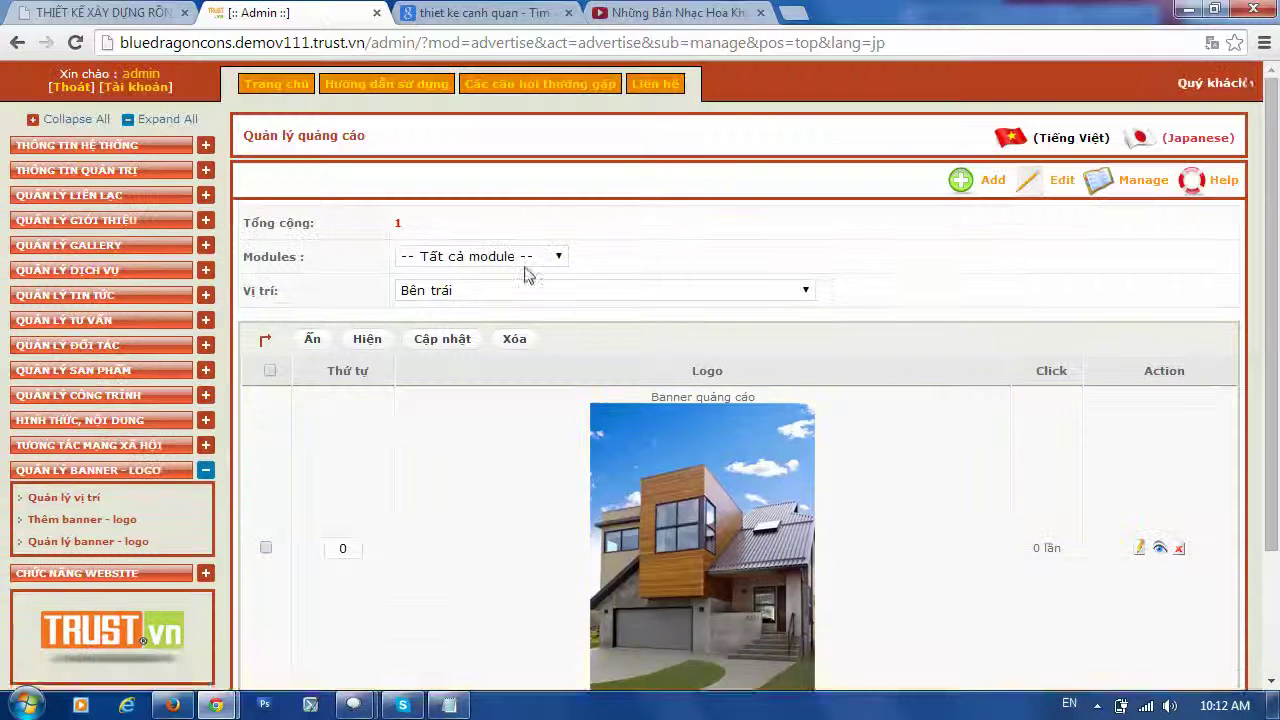
{"action": "left_click", "coordinate": [520, 289]}
{"action": "left_click", "coordinate": [447, 372]}
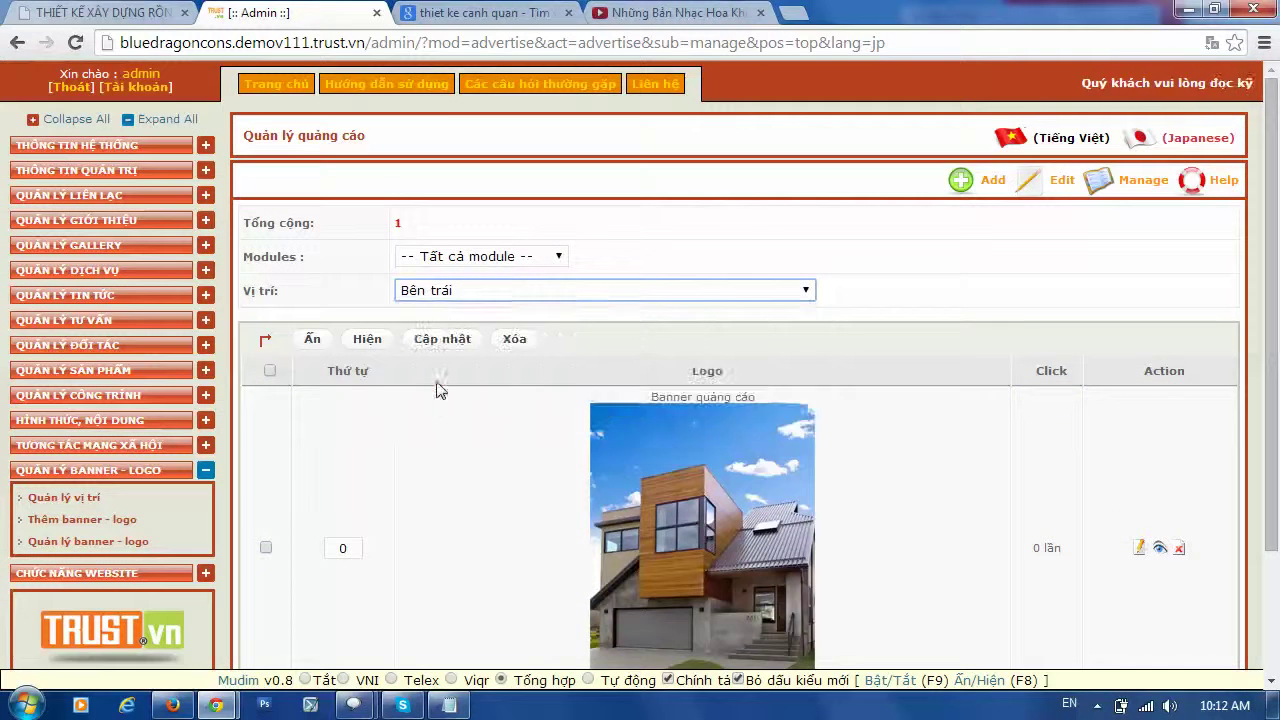
Review the logos at the Cuối trang position and set the position filter to Chạy bên trái.
{"action": "left_click", "coordinate": [478, 290]}
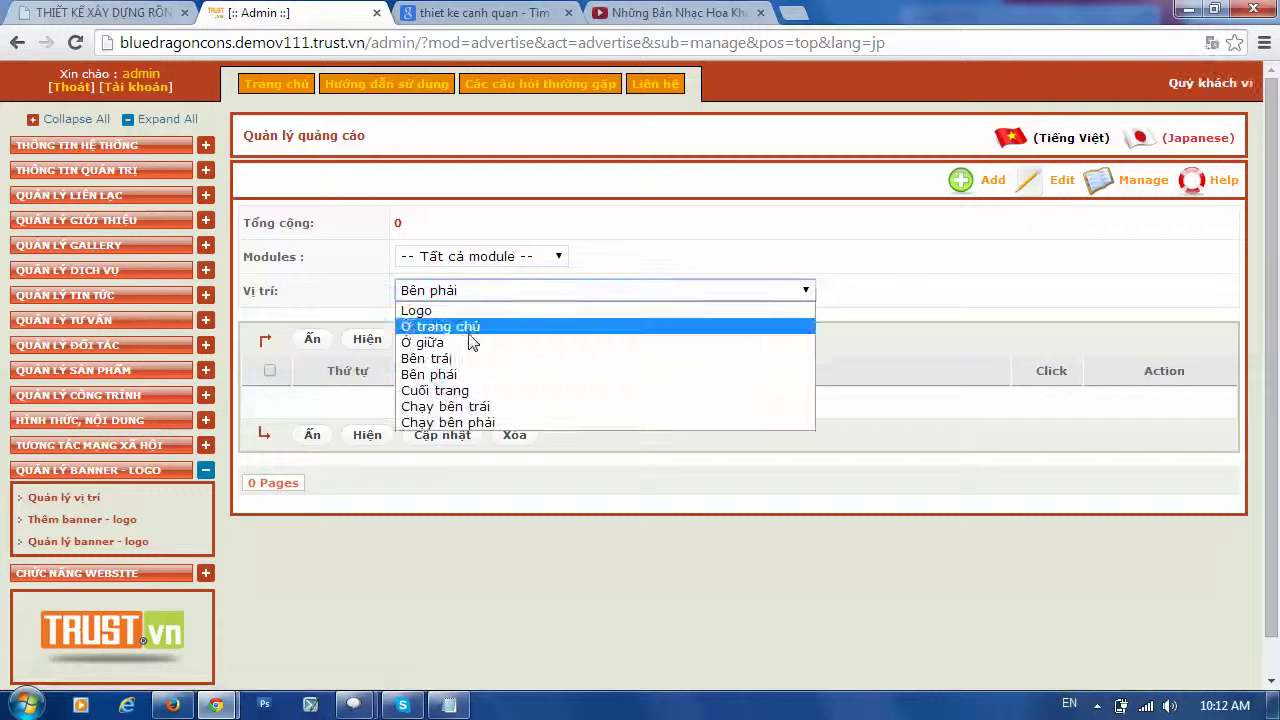
{"action": "left_click", "coordinate": [454, 396]}
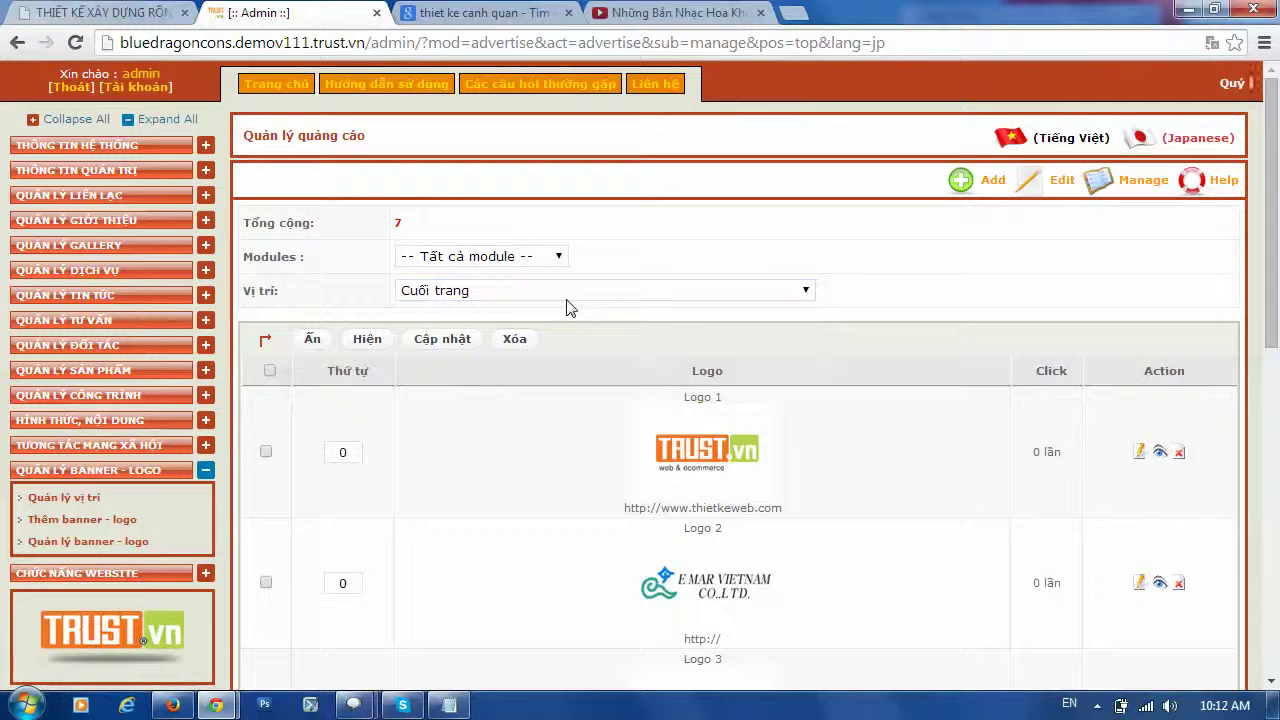
{"action": "scroll", "coordinate": [566, 303], "scroll_direction": "down", "scroll_amount": 5}
{"action": "scroll", "coordinate": [670, 520], "scroll_direction": "down", "scroll_amount": 3}
{"action": "scroll", "coordinate": [674, 503], "scroll_direction": "up", "scroll_amount": 10}
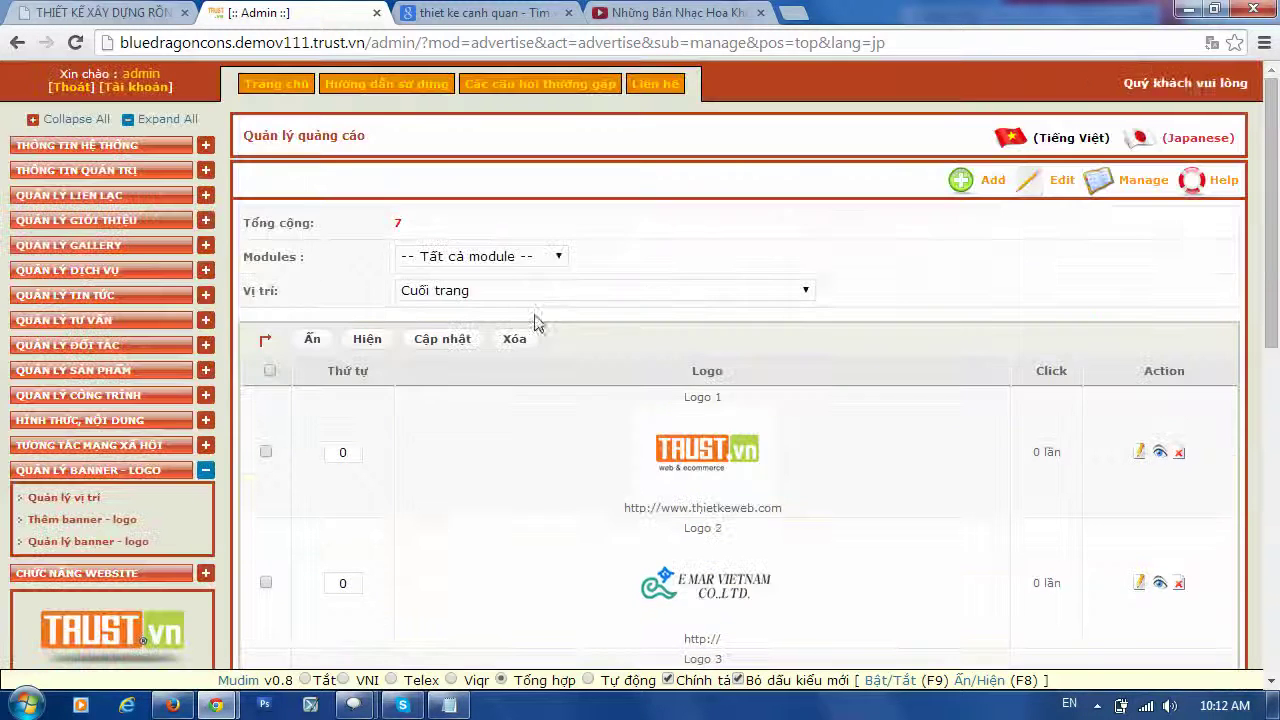
{"action": "left_click", "coordinate": [529, 289]}
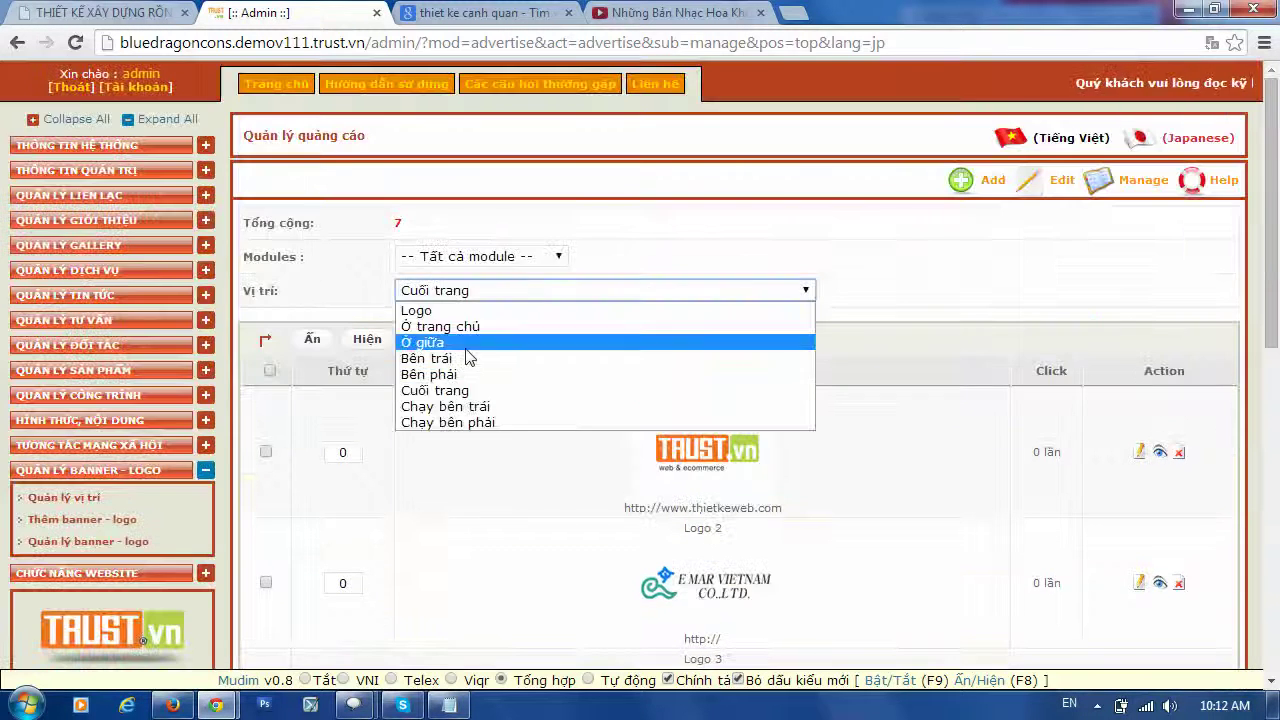
{"action": "left_click", "coordinate": [451, 411]}
Switch to the public website's home page and review its rotating banners, introduction and service sections.
{"action": "left_click", "coordinate": [158, 12]}
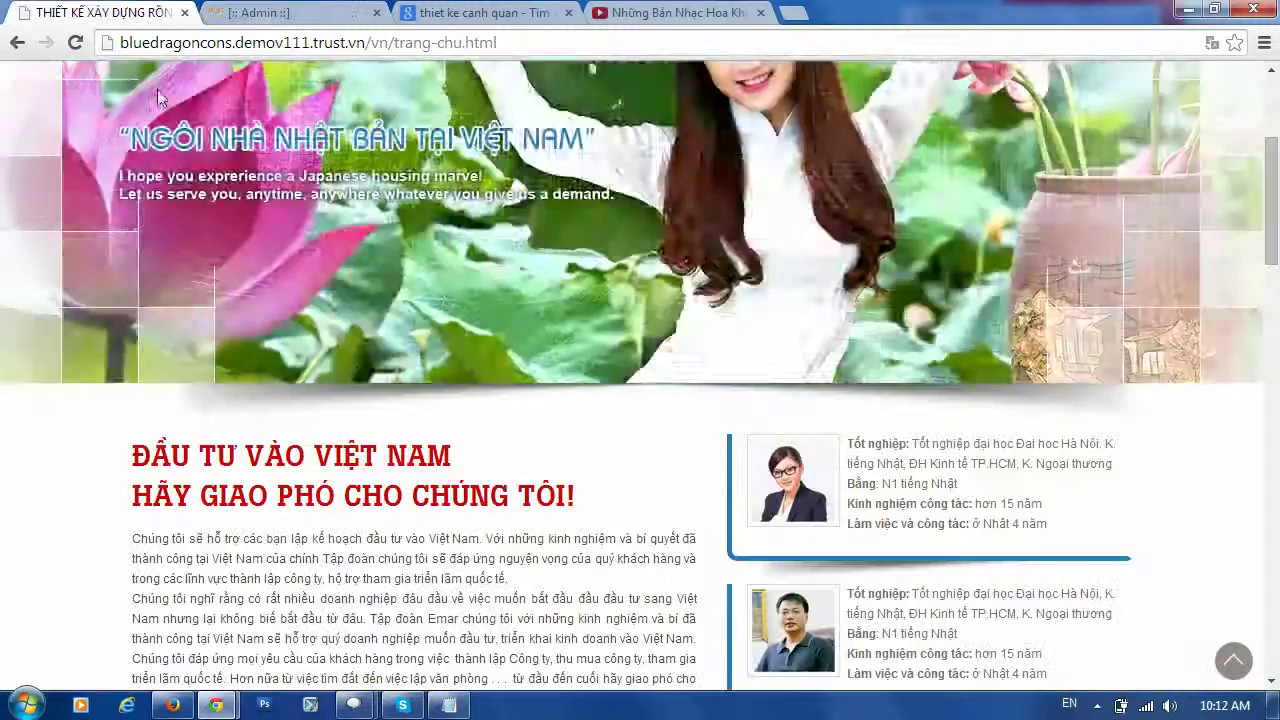
{"action": "scroll", "coordinate": [58, 523], "scroll_direction": "down", "scroll_amount": 10}
{"action": "scroll", "coordinate": [77, 474], "scroll_direction": "up", "scroll_amount": 15}
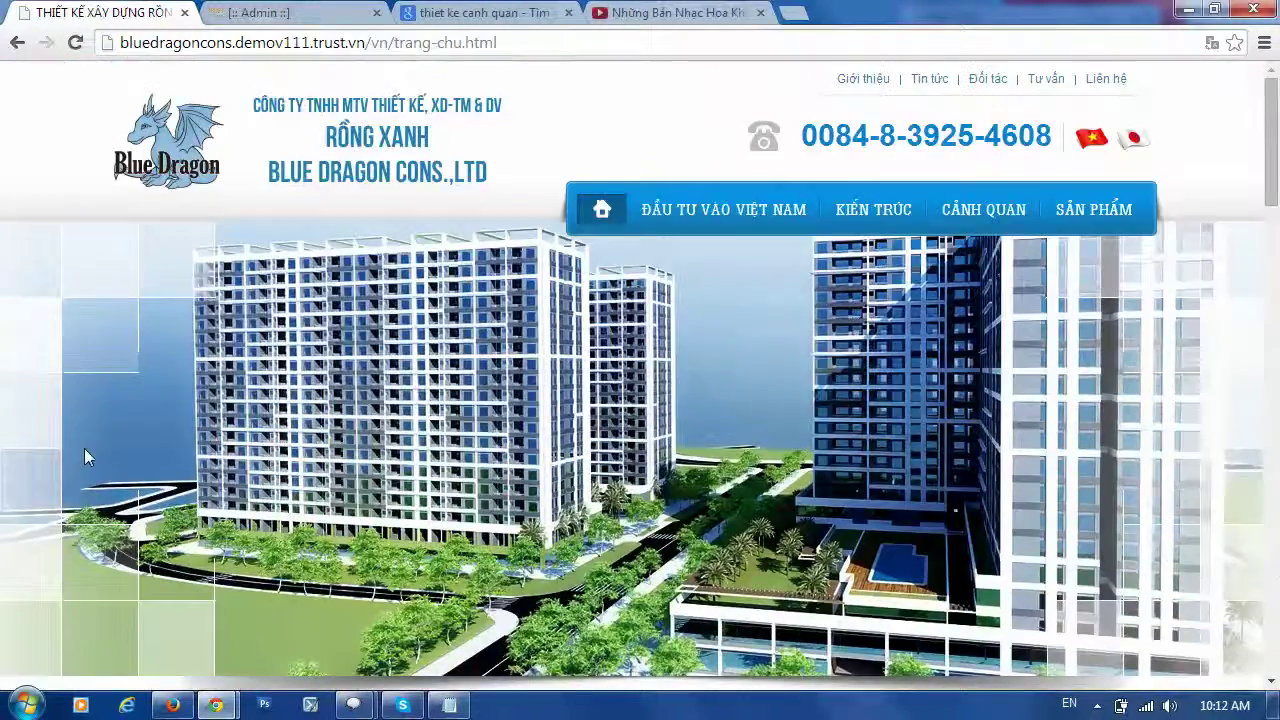
{"action": "scroll", "coordinate": [84, 456], "scroll_direction": "down", "scroll_amount": 5}
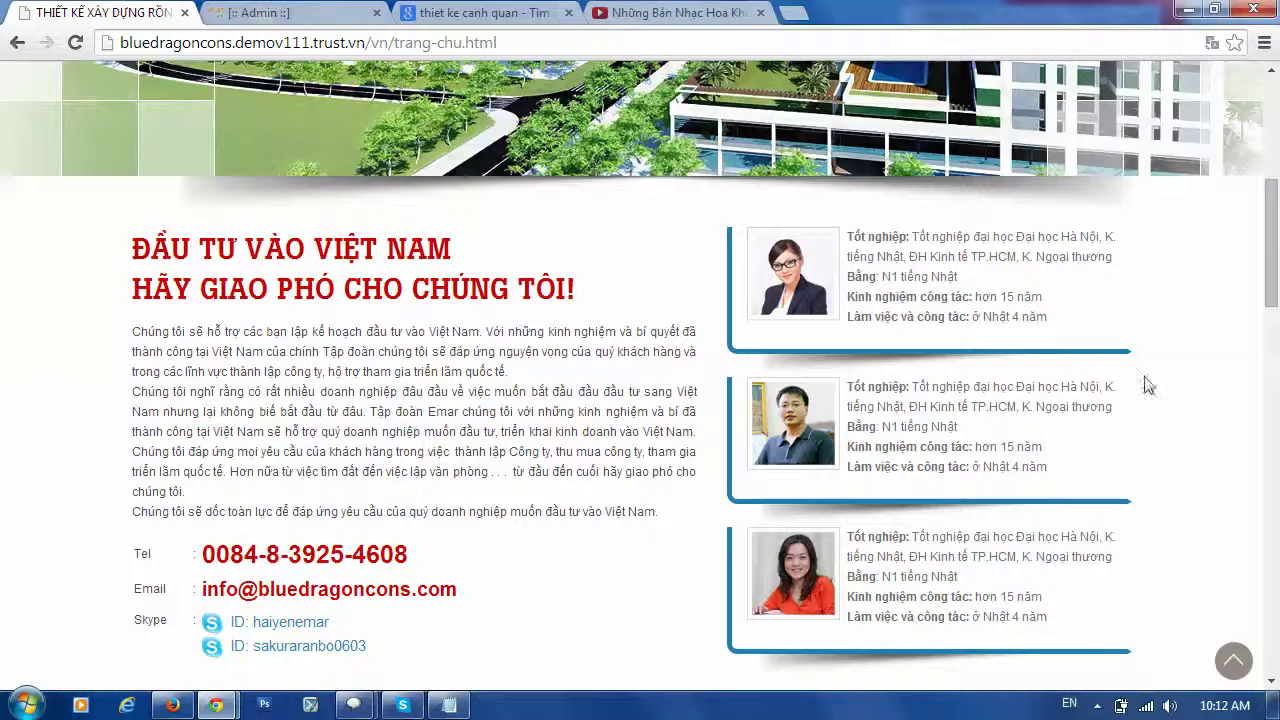
{"action": "scroll", "coordinate": [1190, 323], "scroll_direction": "down", "scroll_amount": 5}
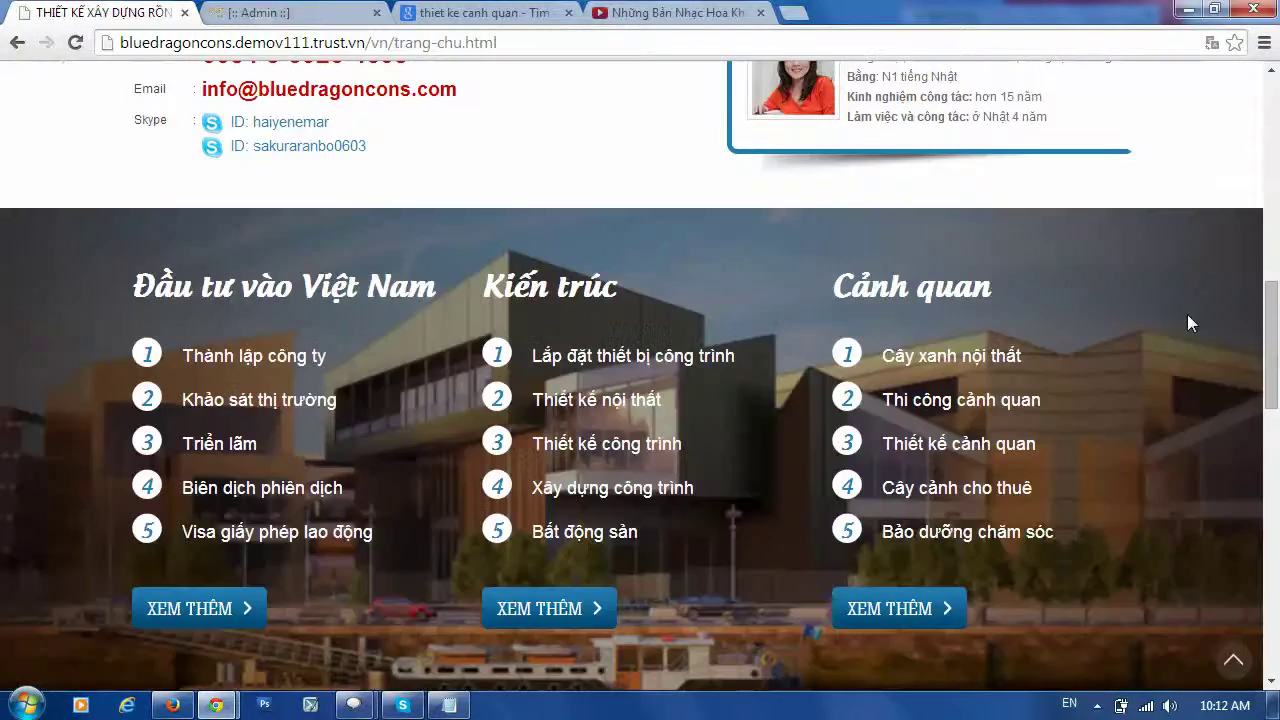
{"action": "scroll", "coordinate": [1187, 314], "scroll_direction": "up", "scroll_amount": 5}
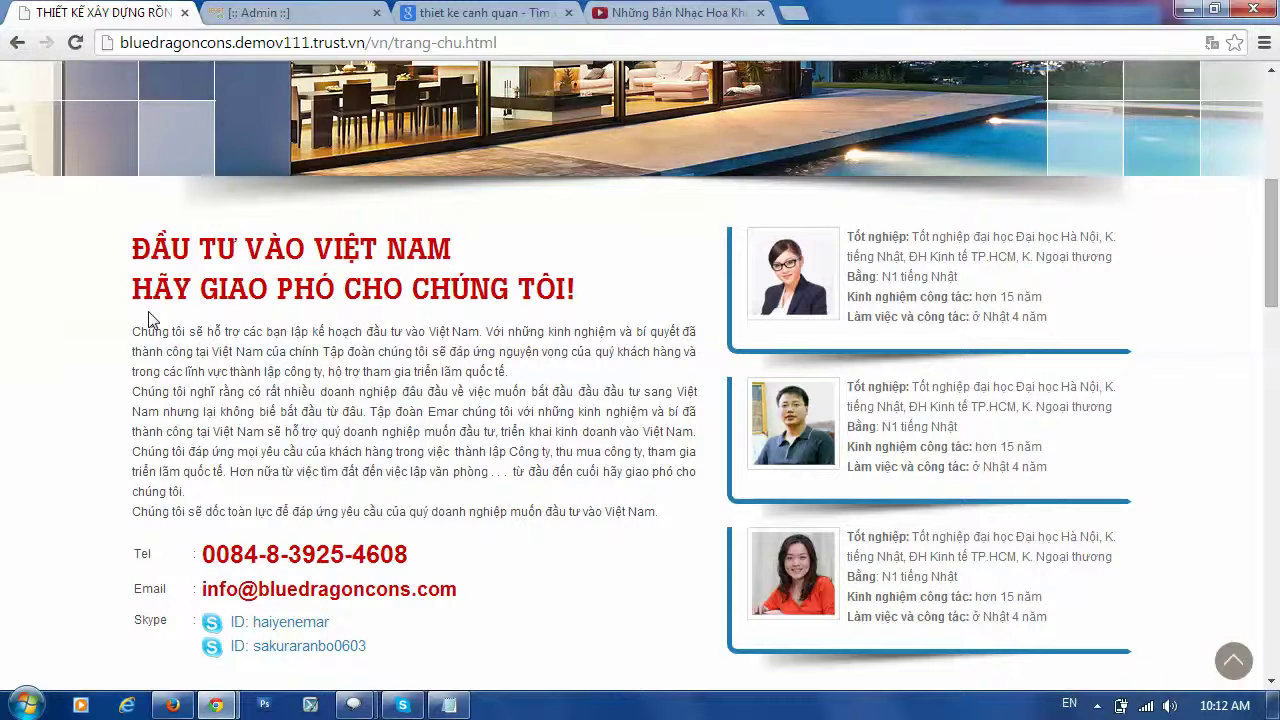
Return to the admin and open a new banner form for the Chạy bên trái position to examine its fields.
{"action": "left_click", "coordinate": [340, 13]}
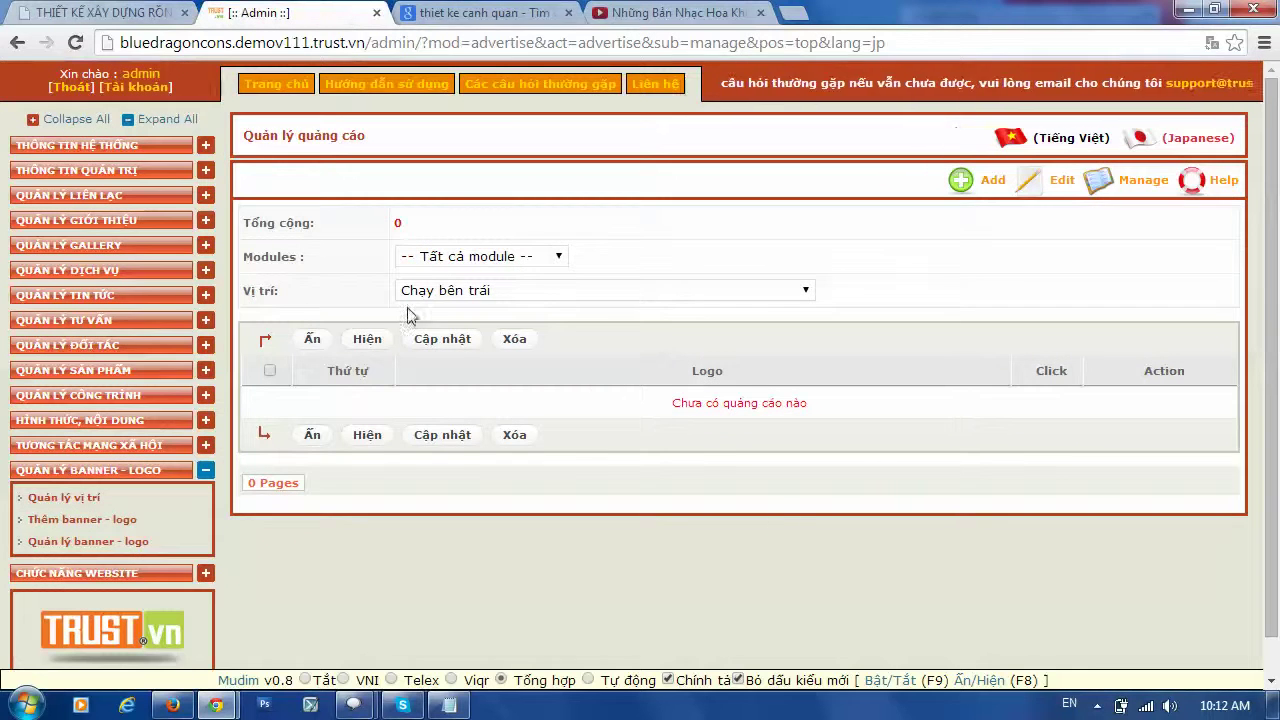
{"action": "left_click", "coordinate": [962, 180]}
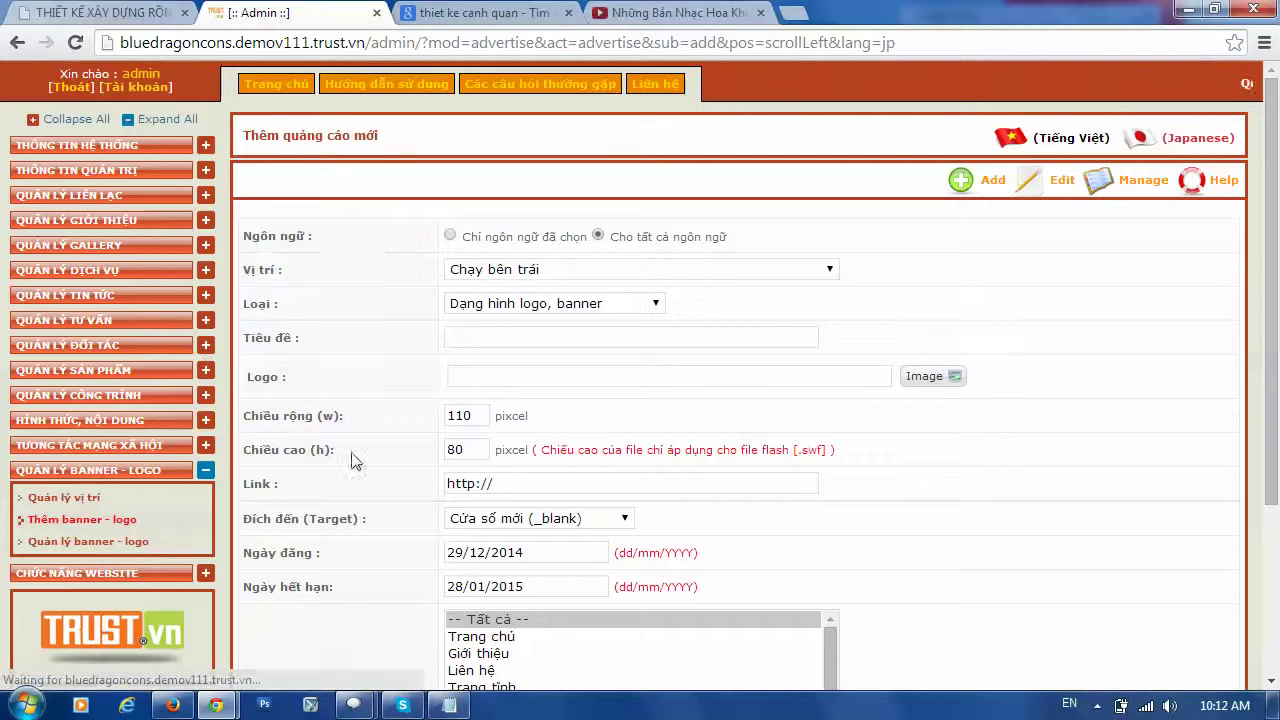
{"action": "left_click", "coordinate": [473, 414]}
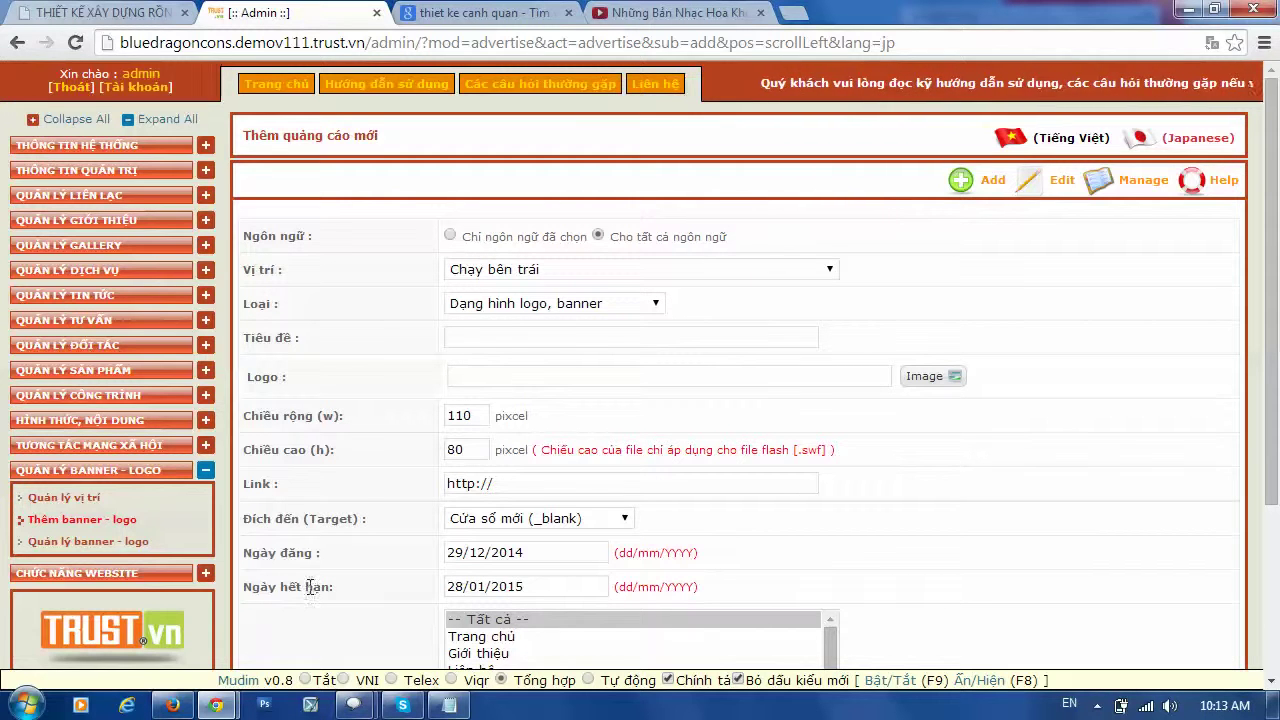
Open plugin management under Chức năng website and enable display of both the snow and trustvn_player plugins.
{"action": "left_click", "coordinate": [206, 470]}
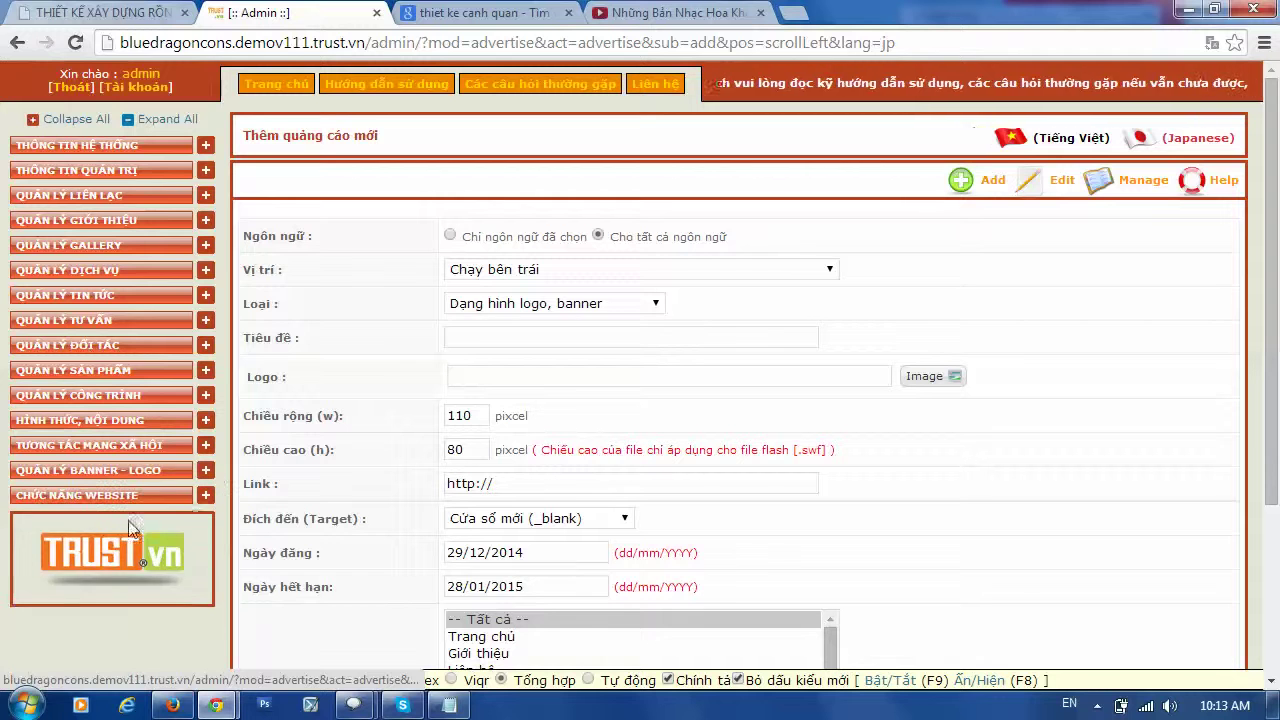
{"action": "left_click", "coordinate": [206, 495]}
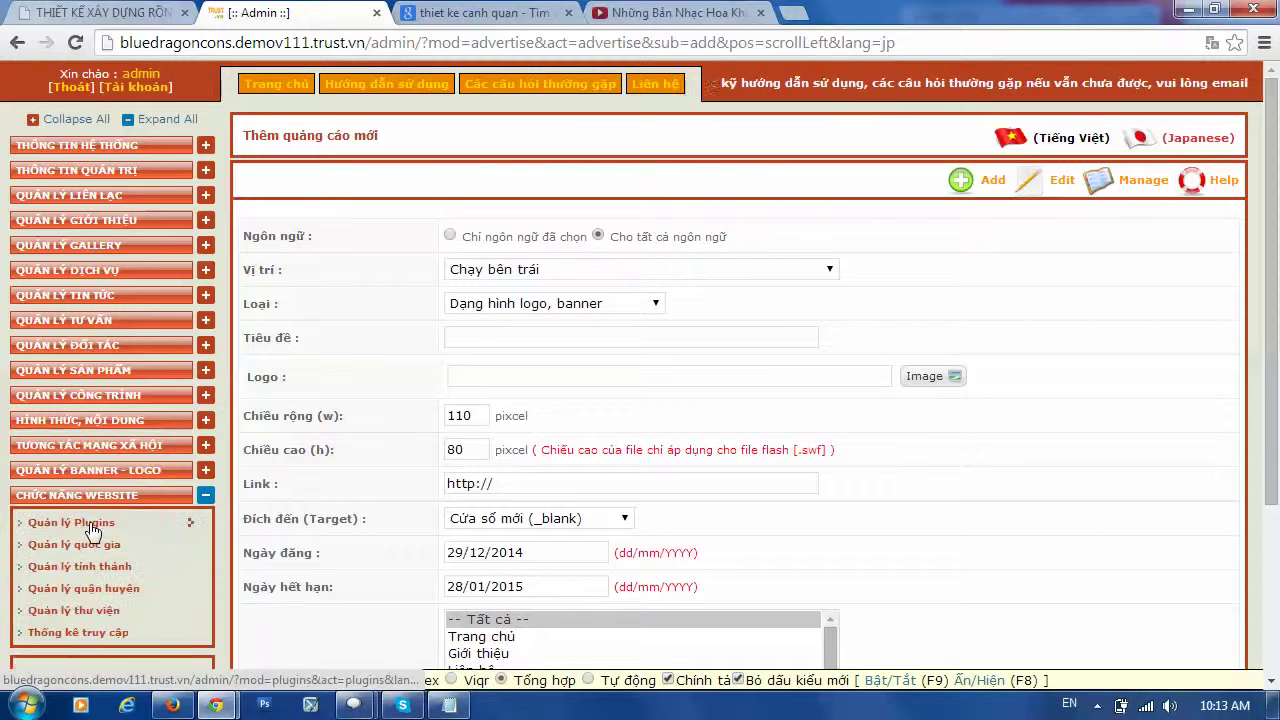
{"action": "left_click", "coordinate": [94, 524]}
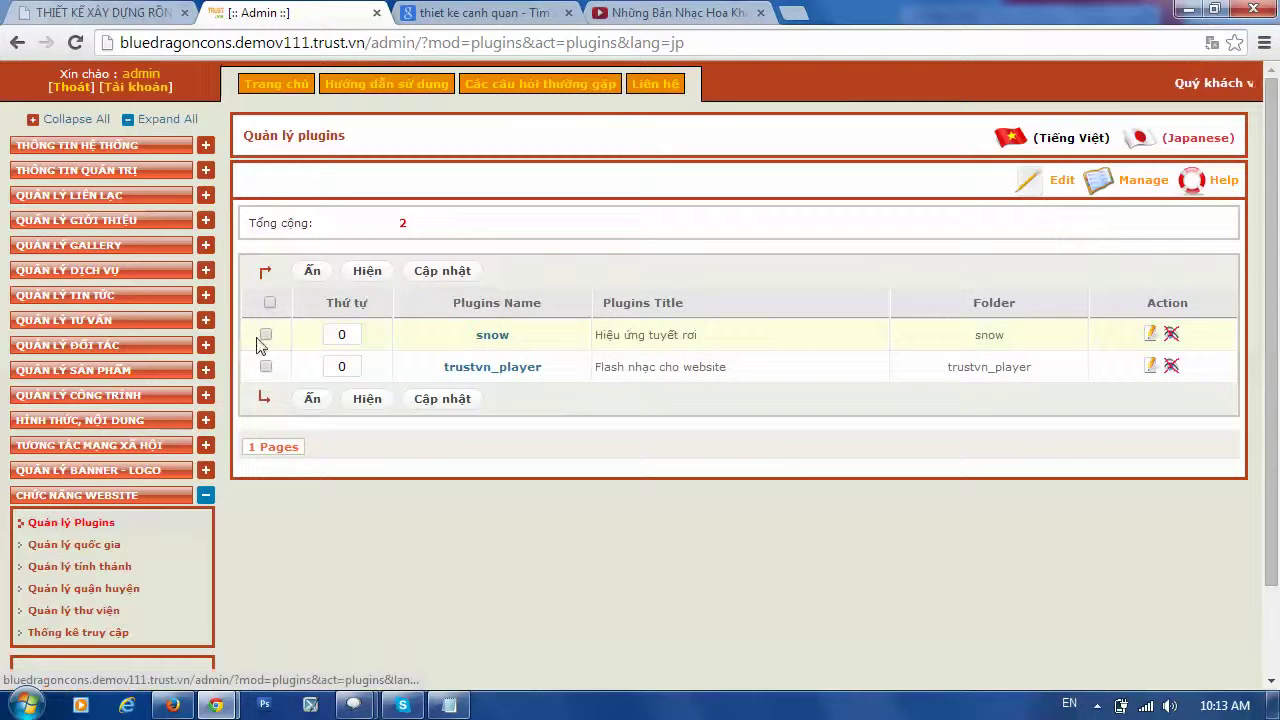
{"action": "left_click", "coordinate": [269, 303]}
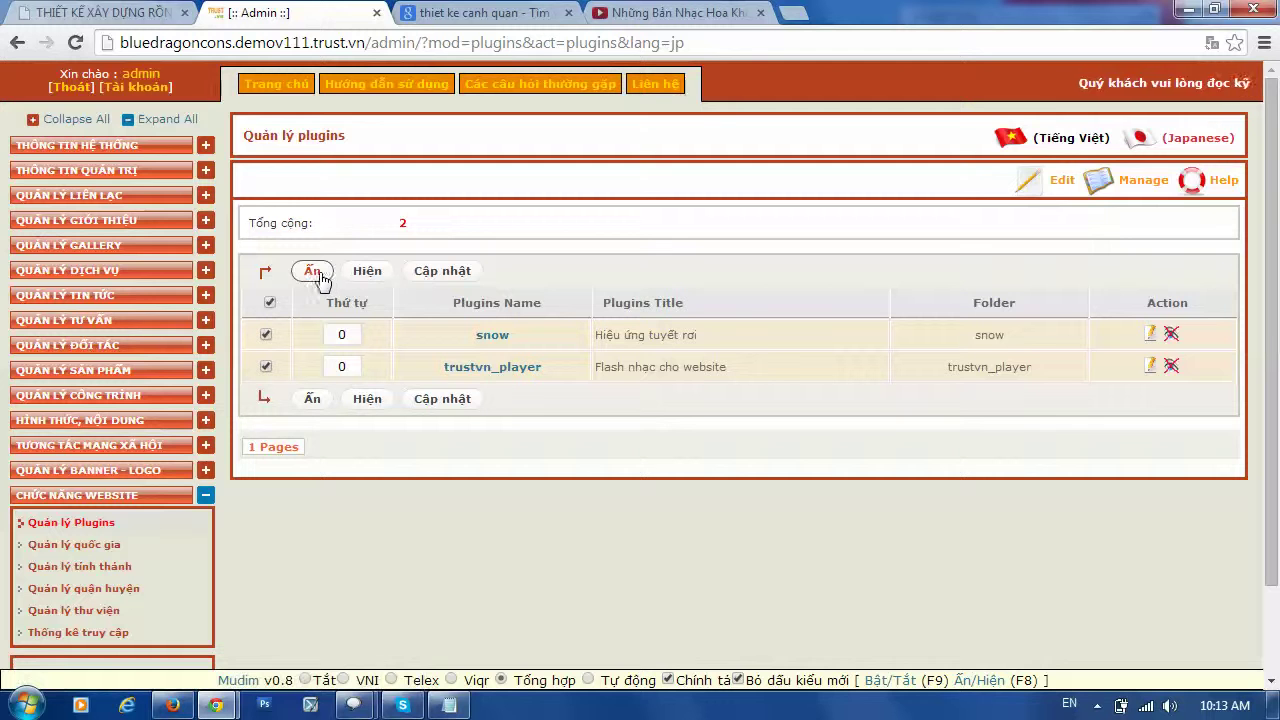
{"action": "left_click", "coordinate": [372, 279]}
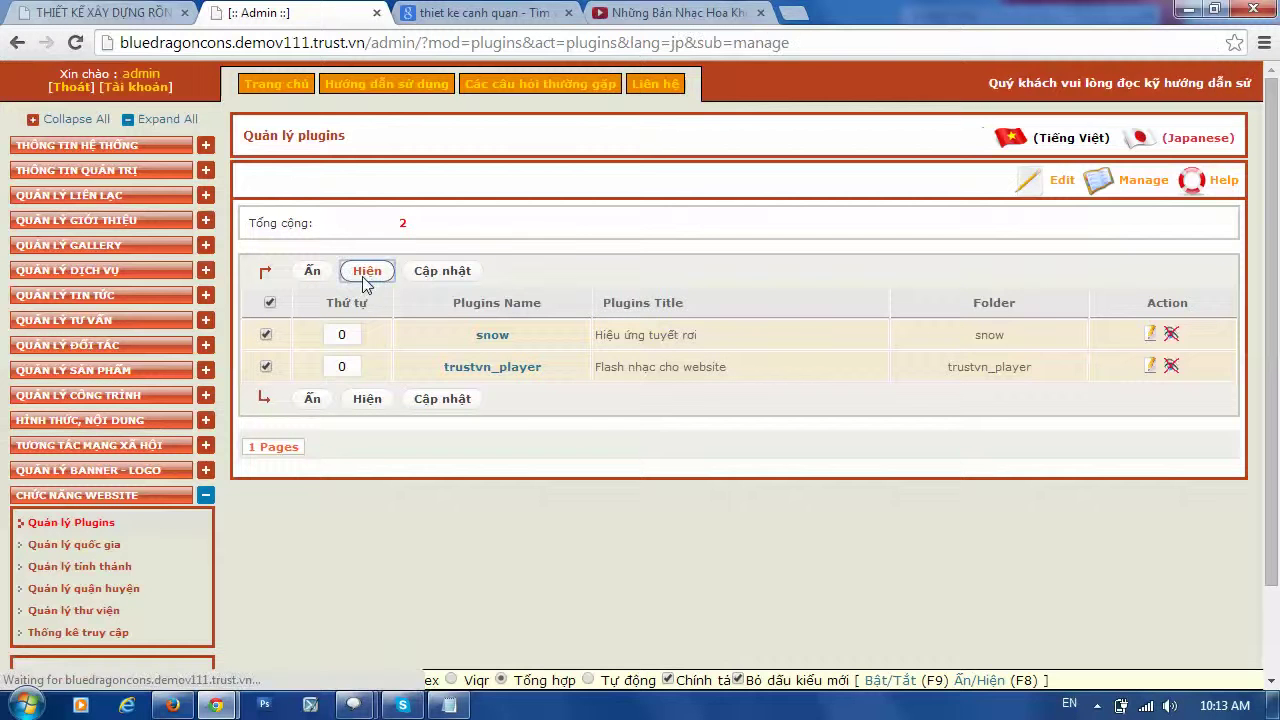
Switch to the public website, reload the home page and examine the plugin effects up to the page header.
{"action": "left_click", "coordinate": [88, 20]}
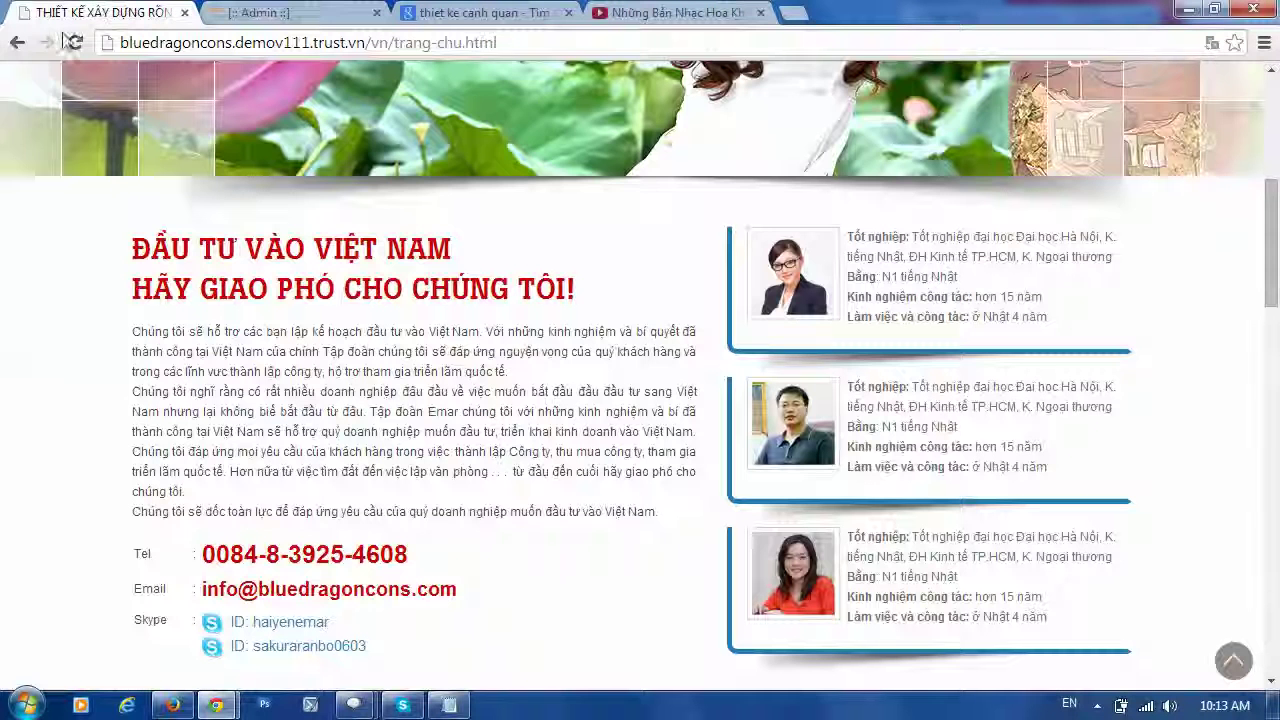
{"action": "left_click", "coordinate": [75, 44]}
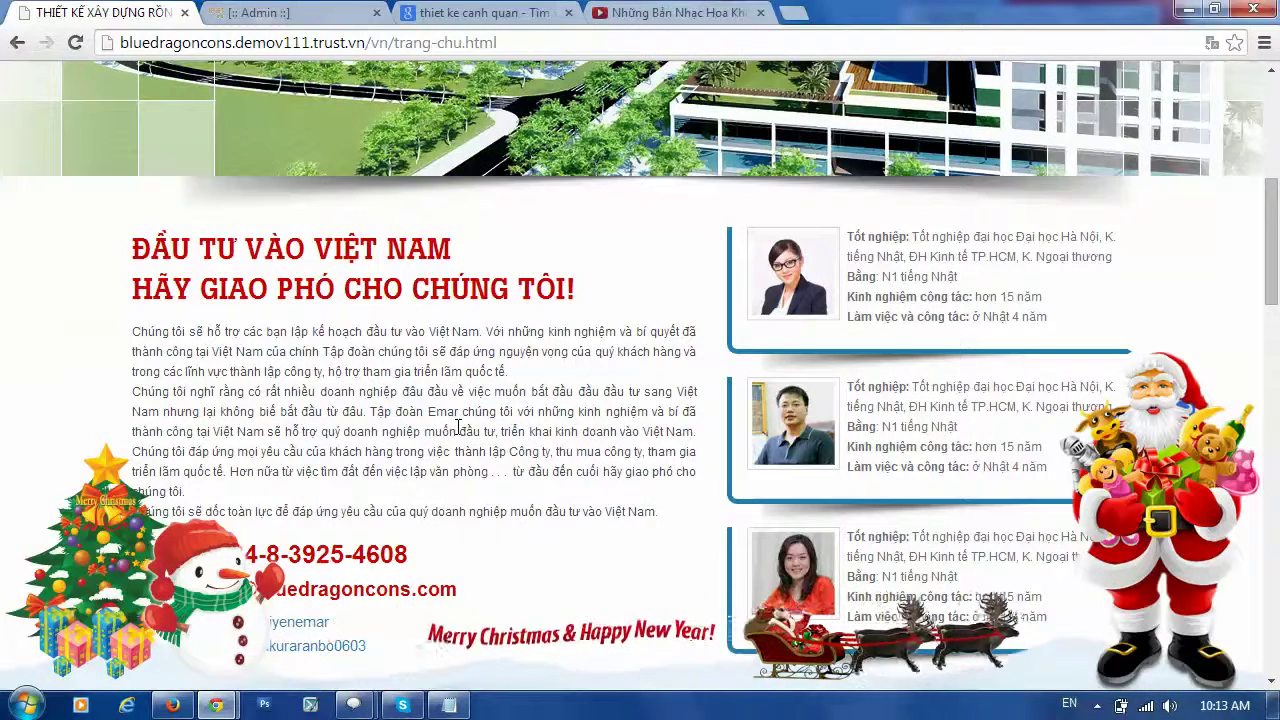
{"action": "scroll", "coordinate": [564, 390], "scroll_direction": "up", "scroll_amount": 5}
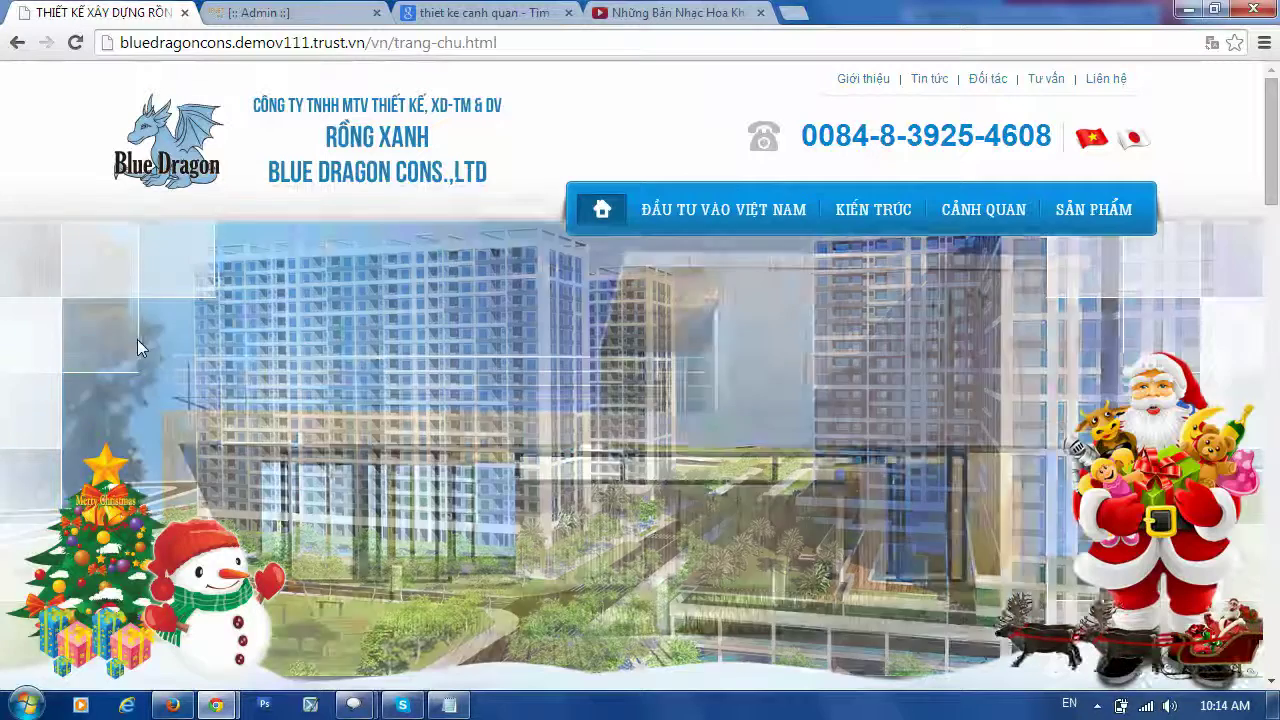
Hide both the snow and trustvn_player plugins in the admin, taking another look at the public home page's holiday effects before applying.
{"action": "left_click", "coordinate": [272, 13]}
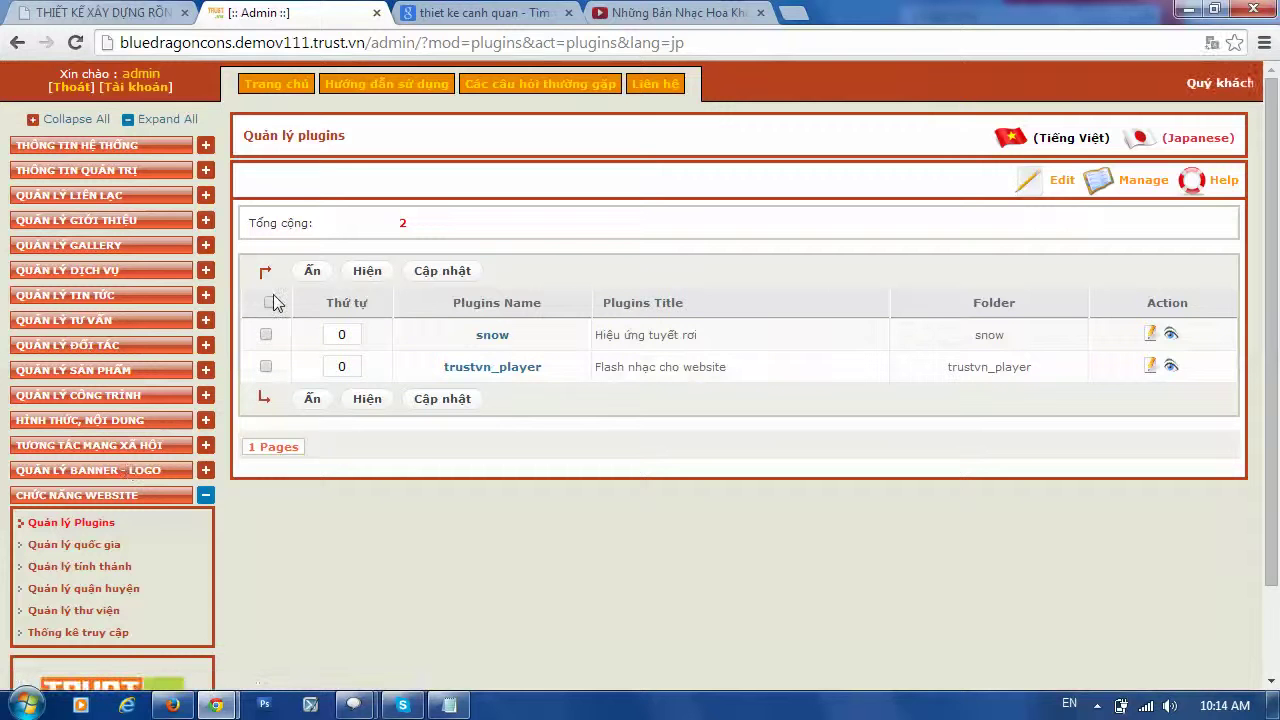
{"action": "left_click", "coordinate": [268, 303]}
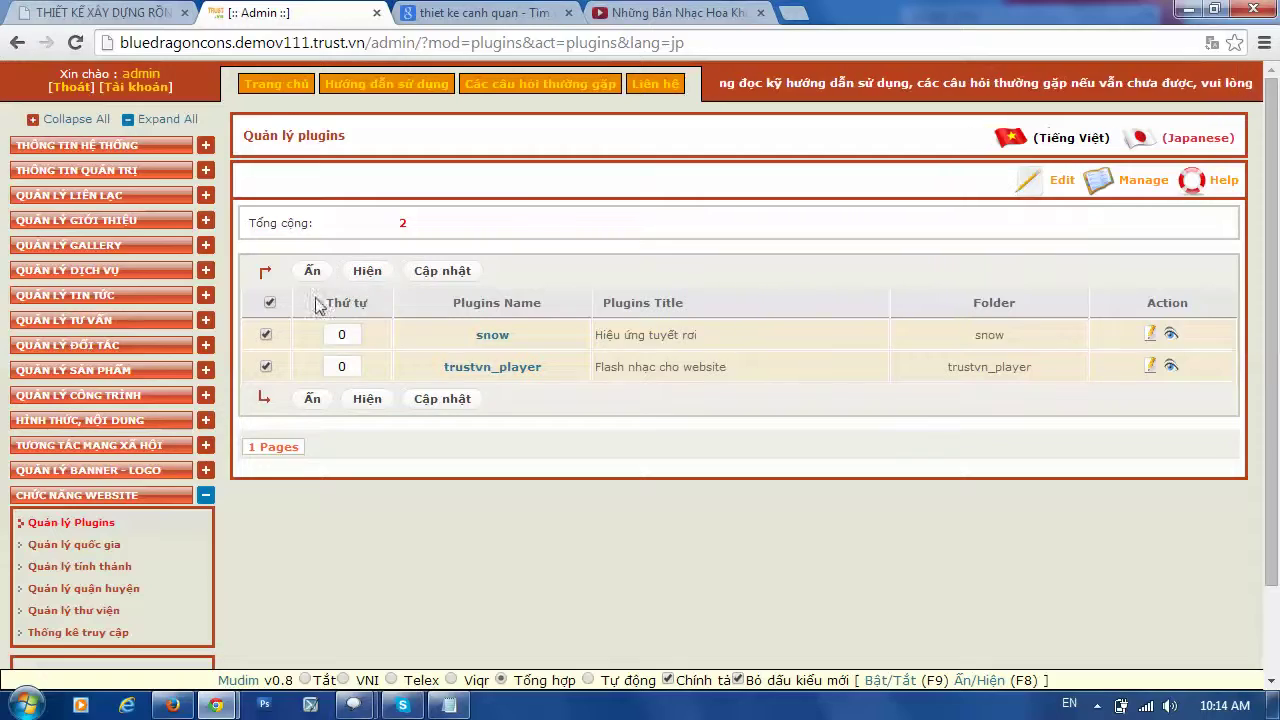
{"action": "left_click", "coordinate": [35, 10]}
{"action": "scroll", "coordinate": [333, 427], "scroll_direction": "down", "scroll_amount": 15}
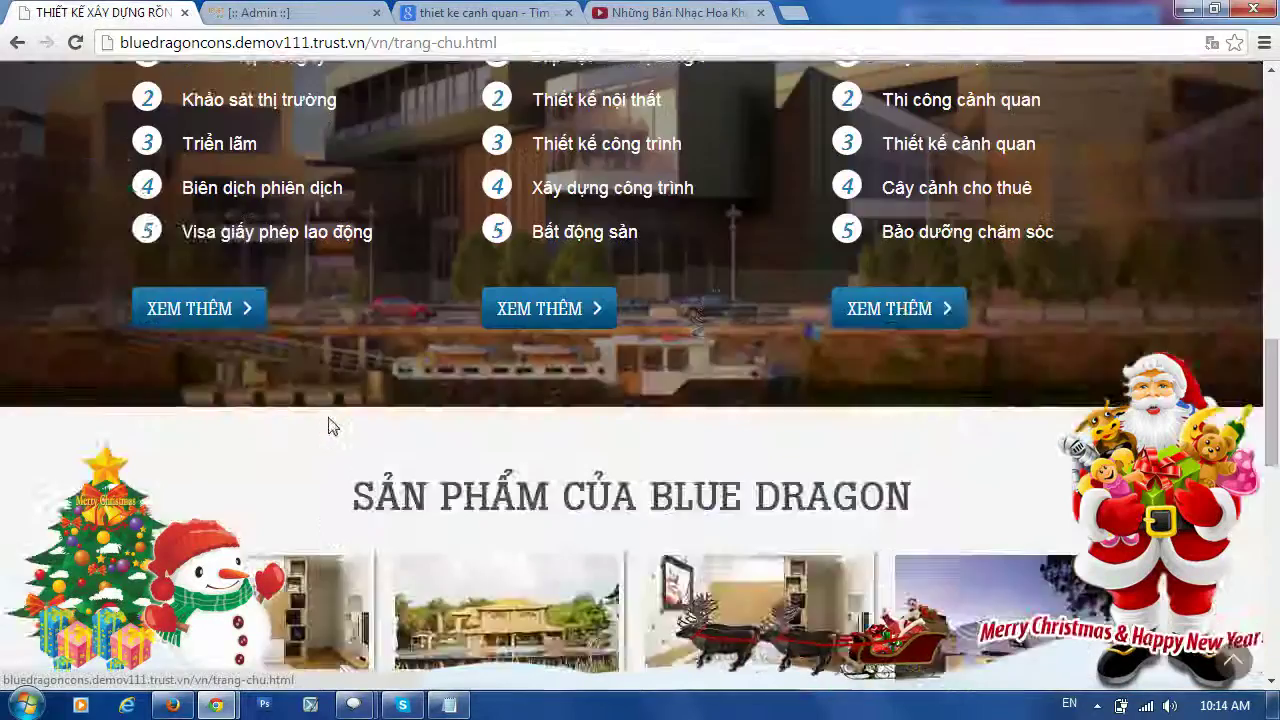
{"action": "scroll", "coordinate": [333, 427], "scroll_direction": "up", "scroll_amount": 15}
{"action": "scroll", "coordinate": [284, 378], "scroll_direction": "down", "scroll_amount": 5}
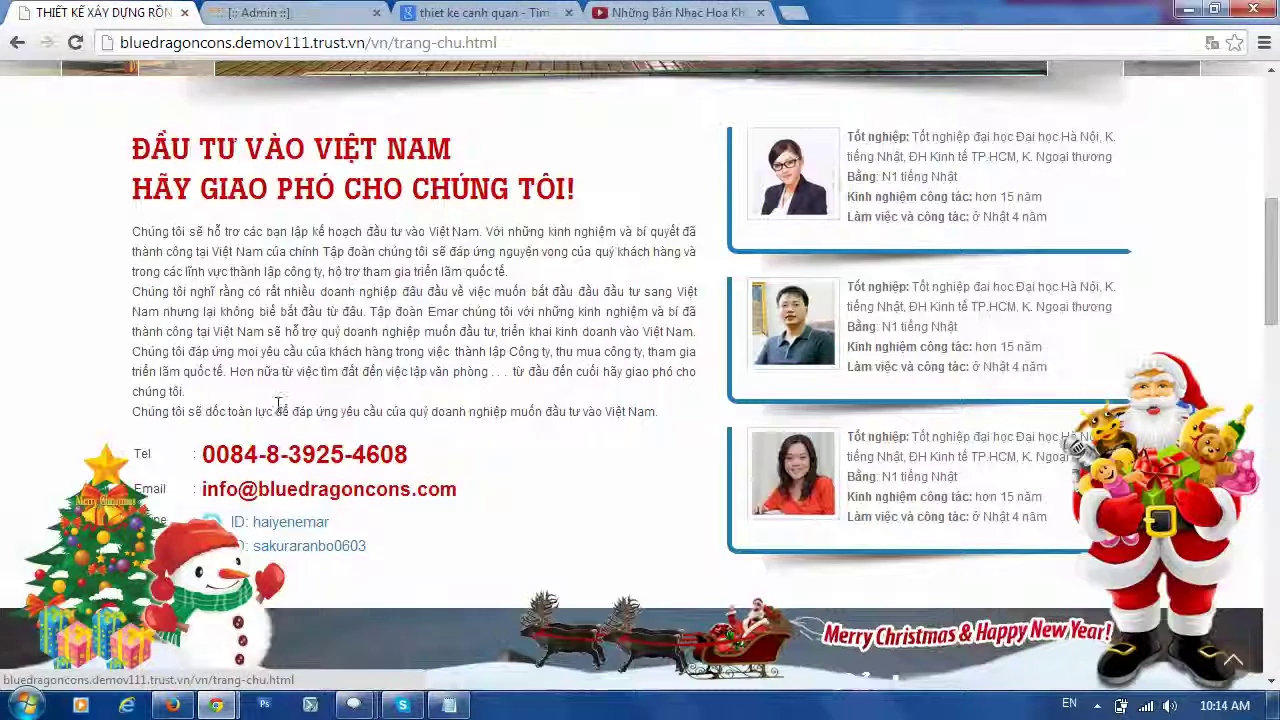
{"action": "scroll", "coordinate": [280, 402], "scroll_direction": "down", "scroll_amount": 2}
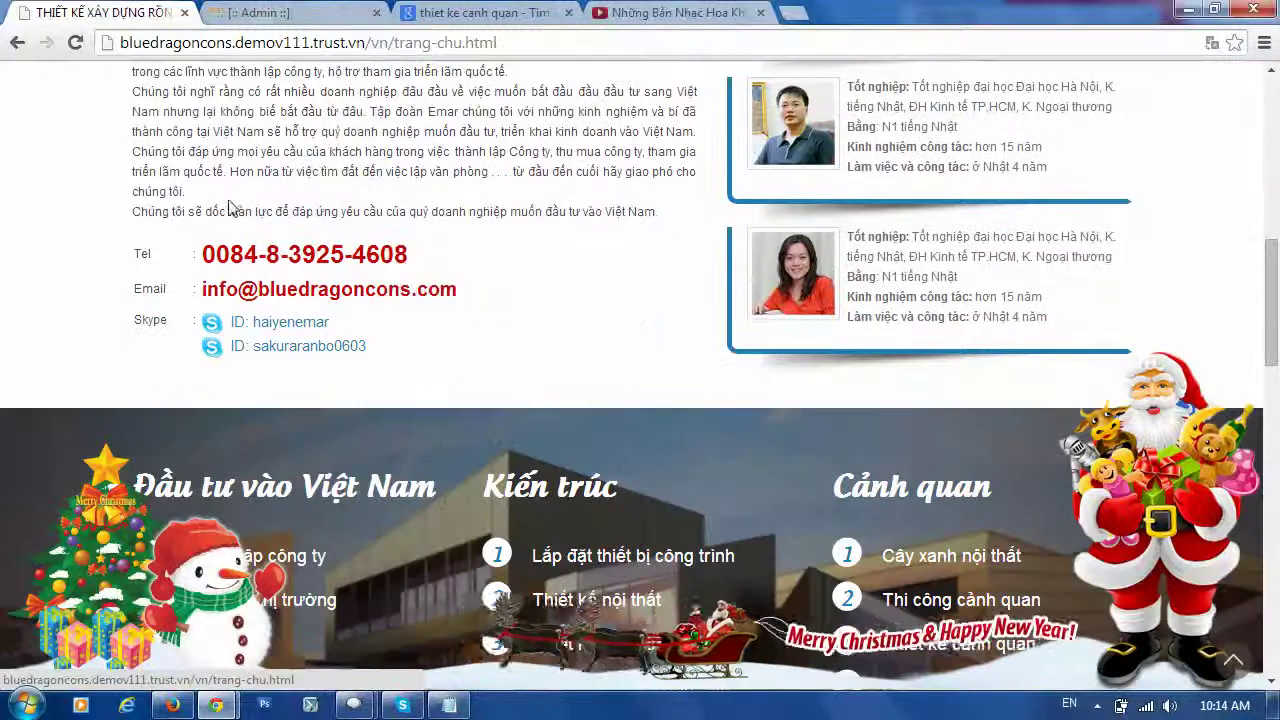
{"action": "left_click", "coordinate": [277, 15]}
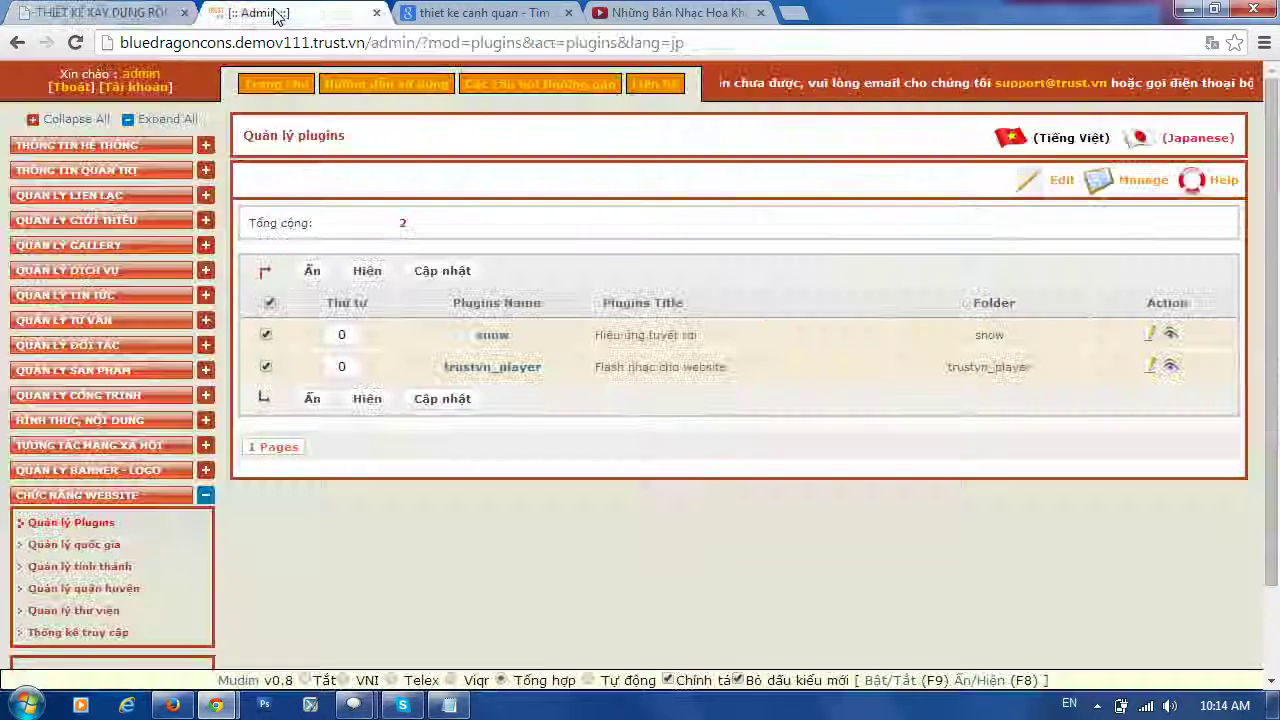
{"action": "left_click", "coordinate": [313, 273]}
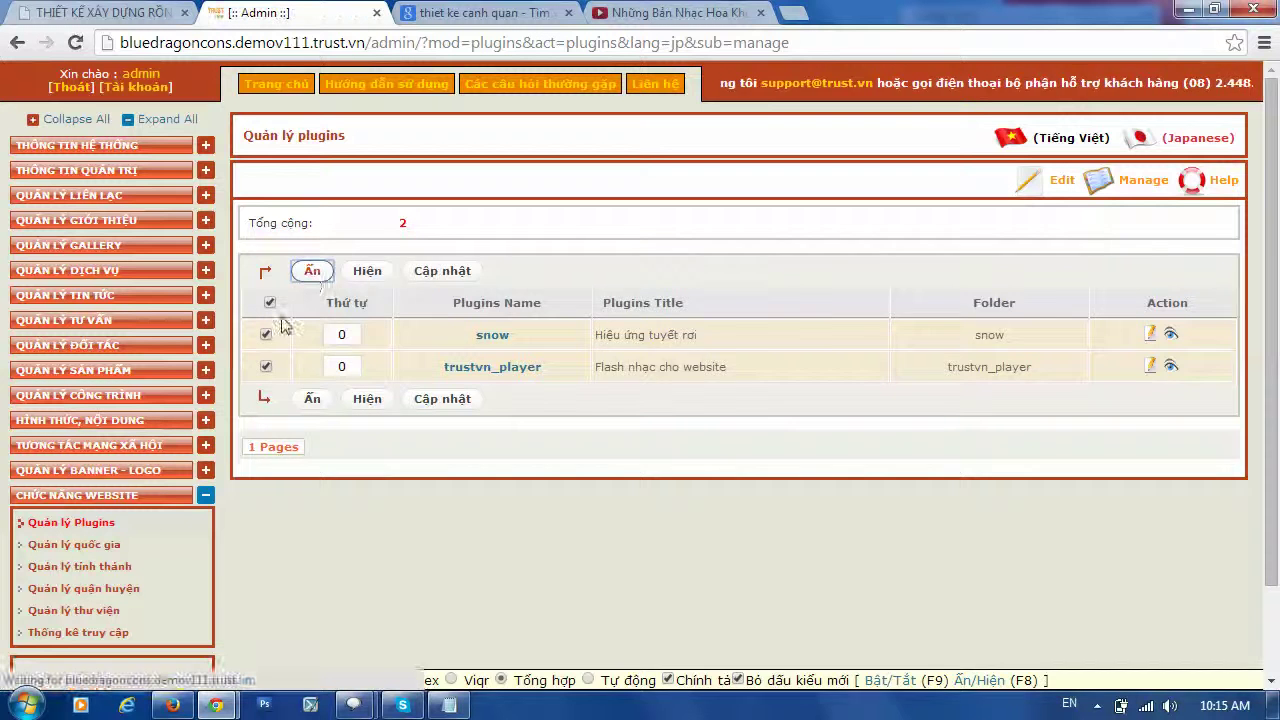
Glance at the public home page and open the category list of Quản lý tư vấn in the admin.
{"action": "left_click", "coordinate": [129, 12]}
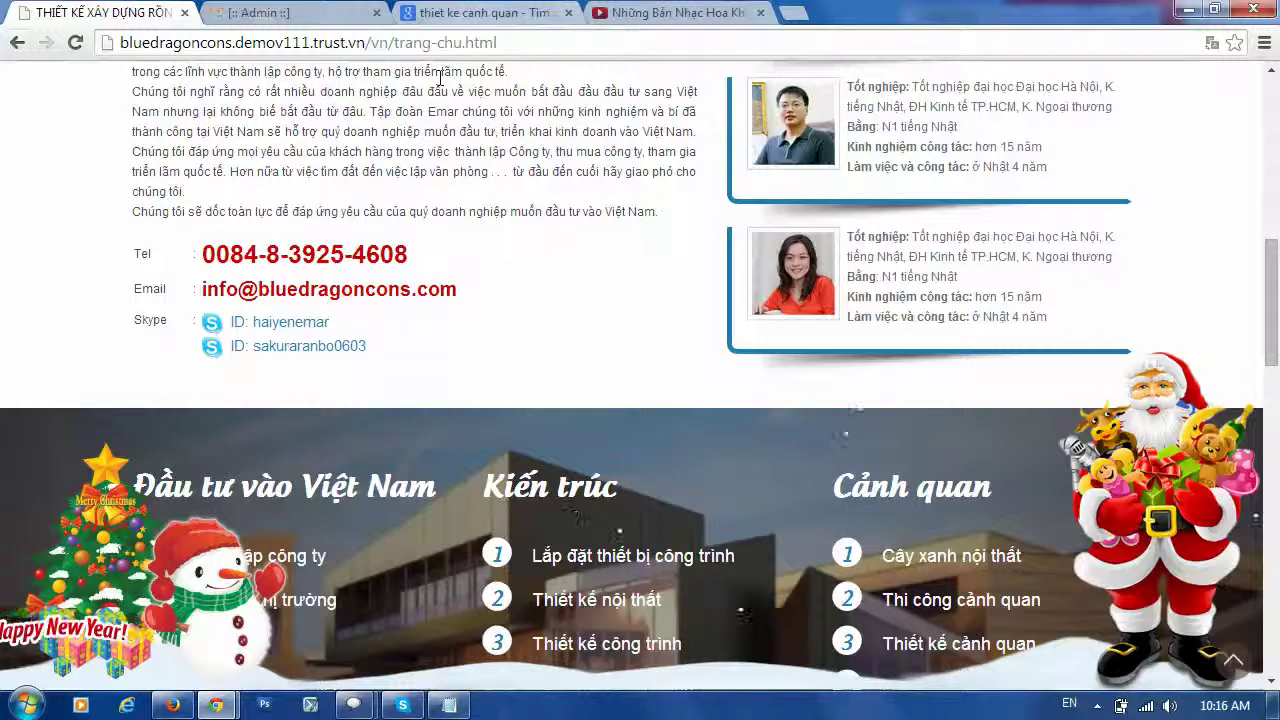
{"action": "left_click", "coordinate": [250, 12]}
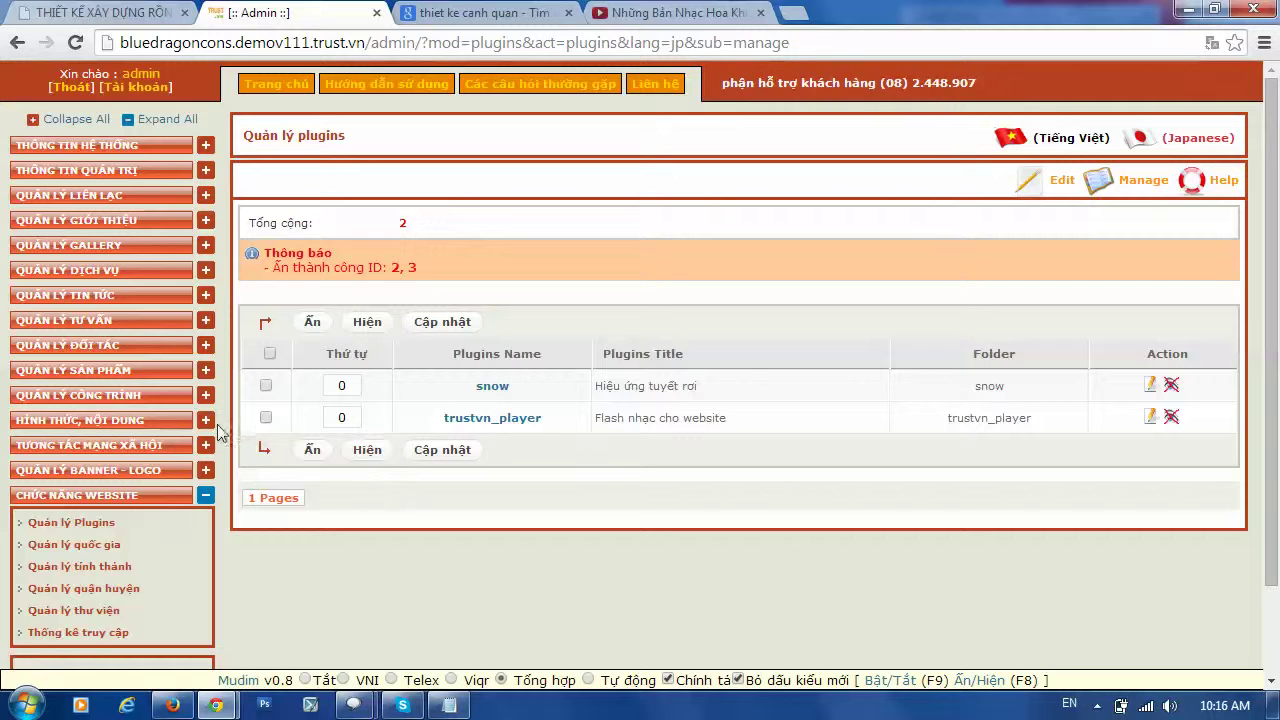
{"action": "left_click", "coordinate": [205, 495]}
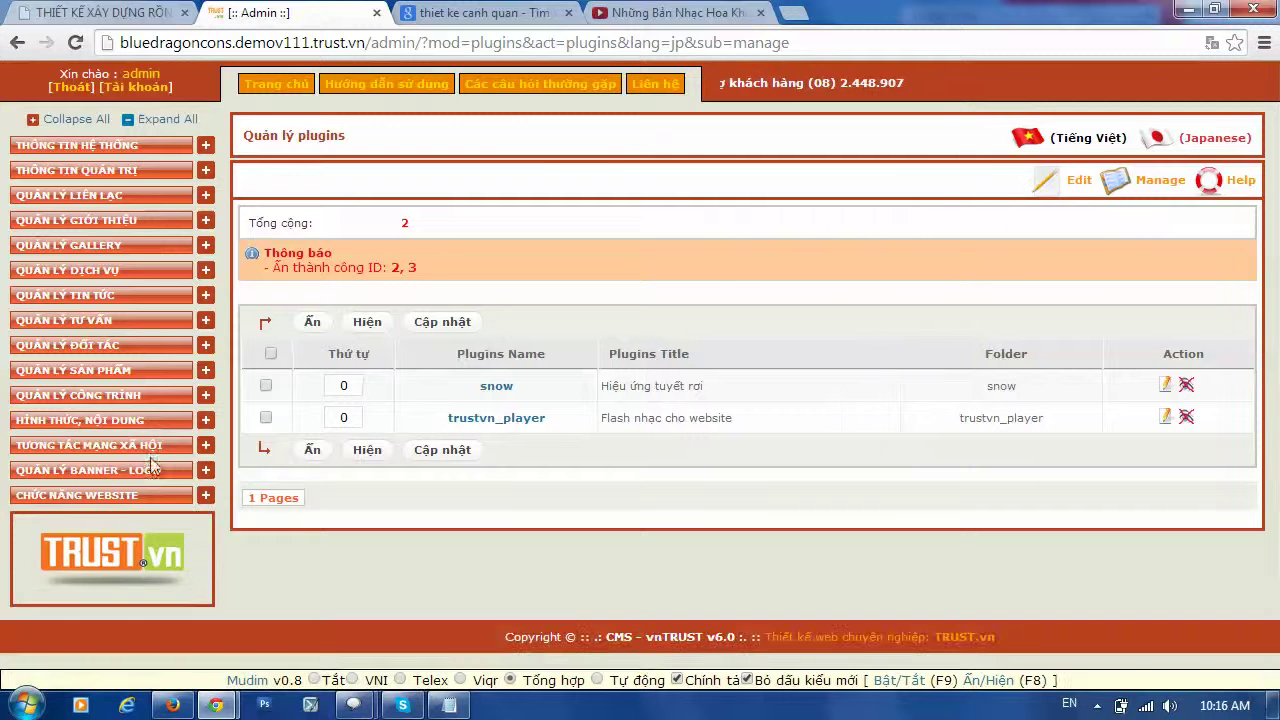
{"action": "left_click", "coordinate": [205, 320]}
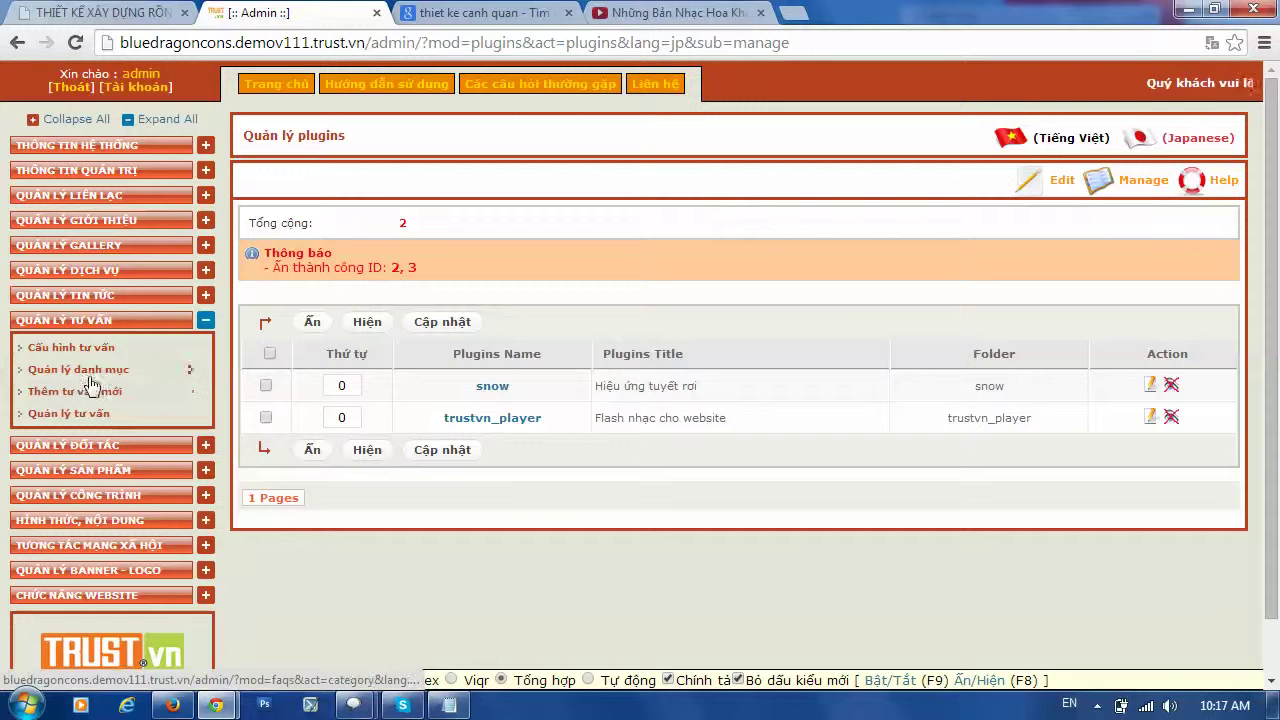
{"action": "left_click", "coordinate": [87, 375]}
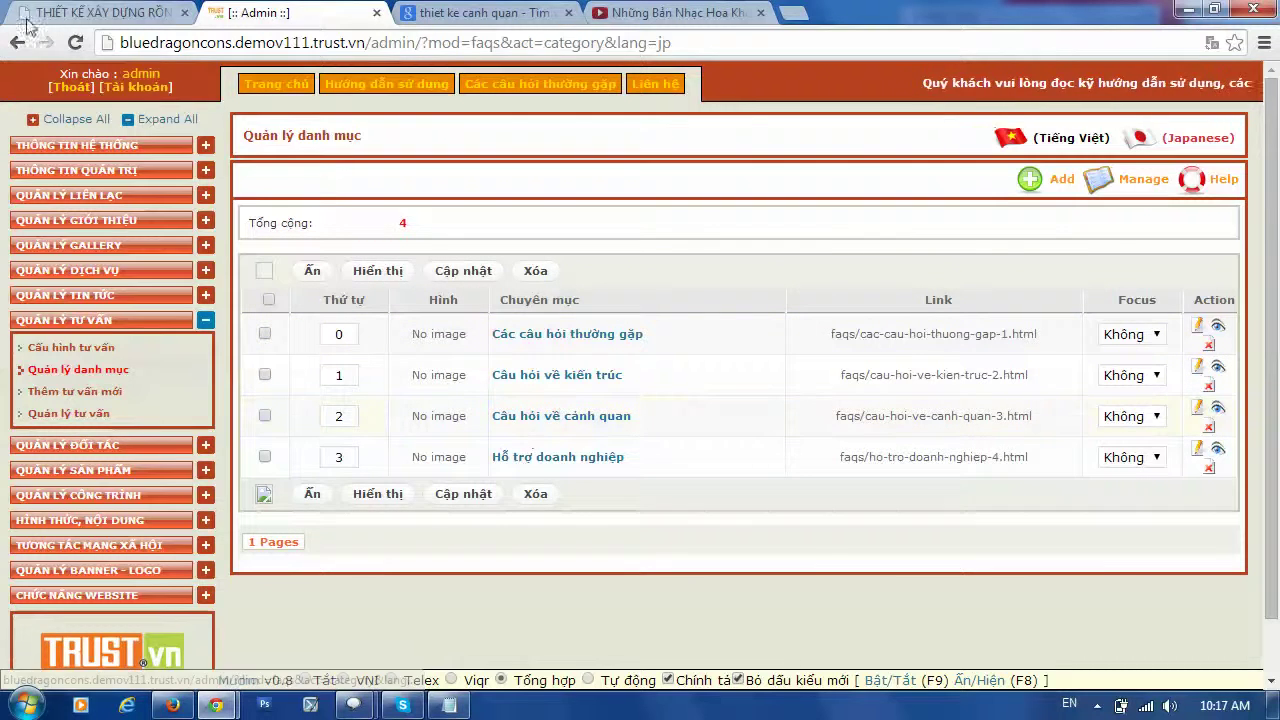
Switch to the public website, open its Tư vấn page and review the consulting categories.
{"action": "left_click", "coordinate": [80, 15]}
{"action": "scroll", "coordinate": [849, 246], "scroll_direction": "up", "scroll_amount": 12}
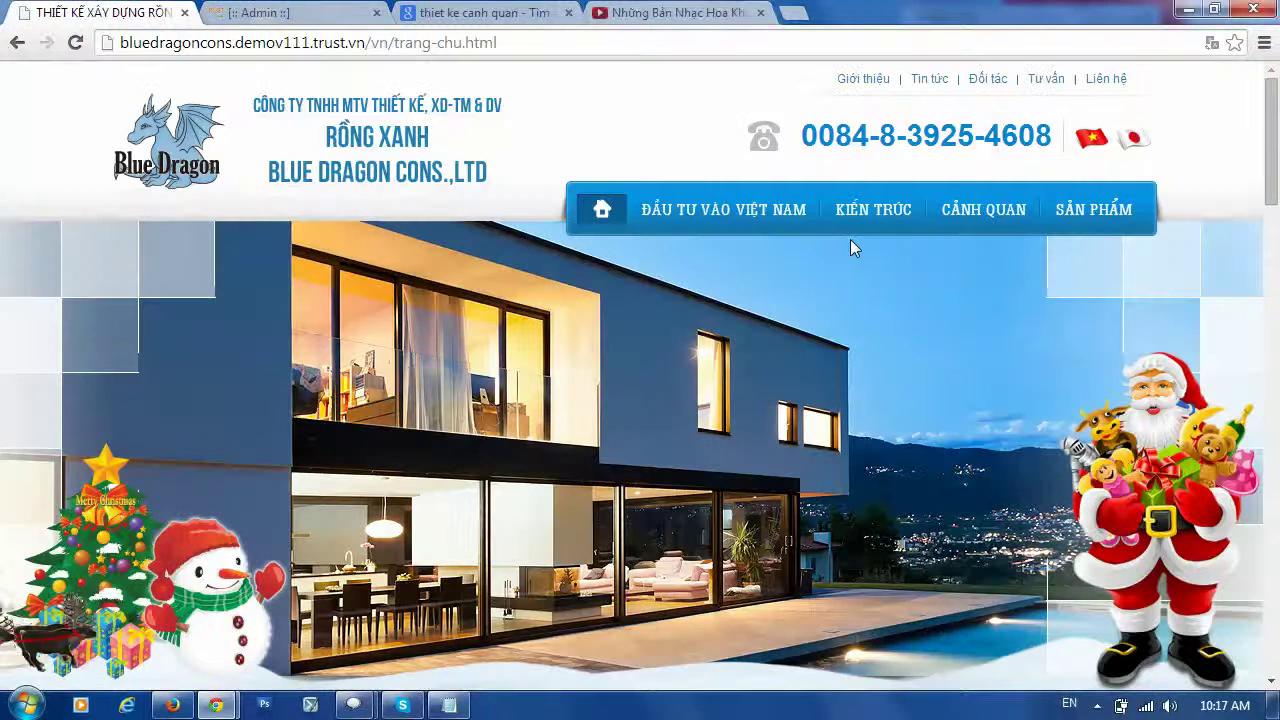
{"action": "left_click", "coordinate": [1046, 80]}
{"action": "scroll", "coordinate": [571, 350], "scroll_direction": "down", "scroll_amount": 3}
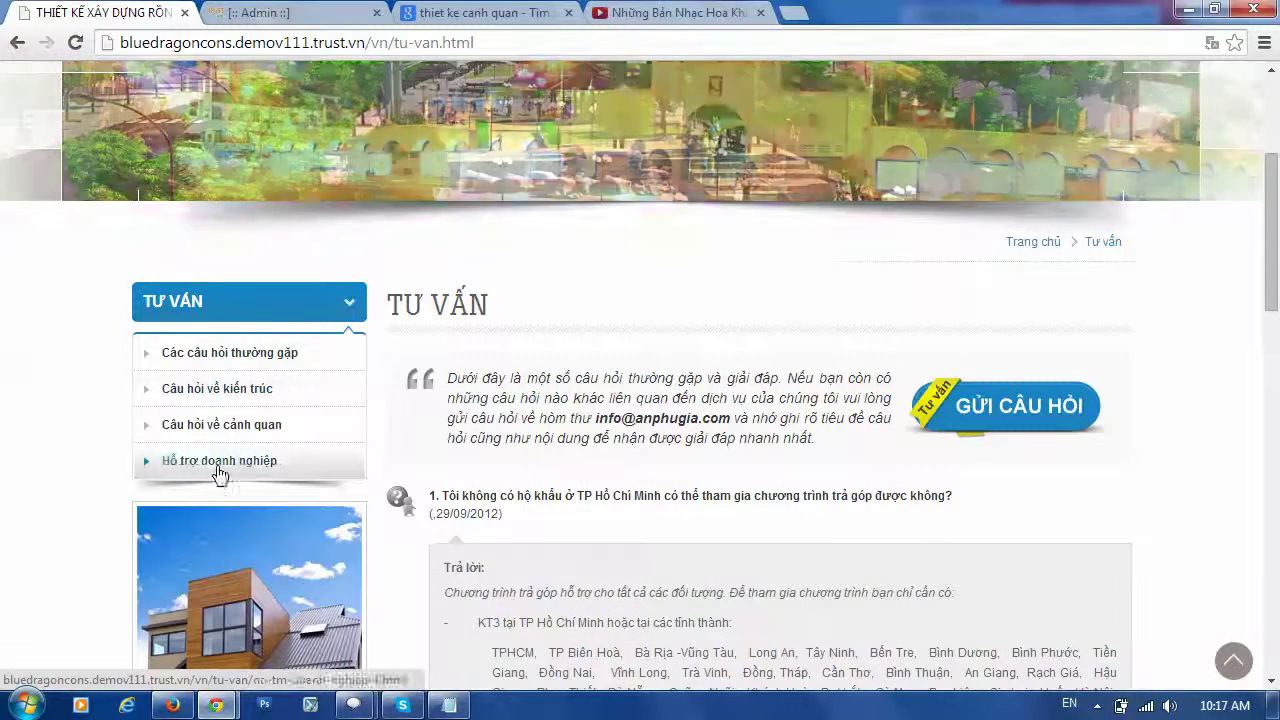
Open the Gửi câu hỏi form and examine its name and content fields.
{"action": "left_click", "coordinate": [1036, 404]}
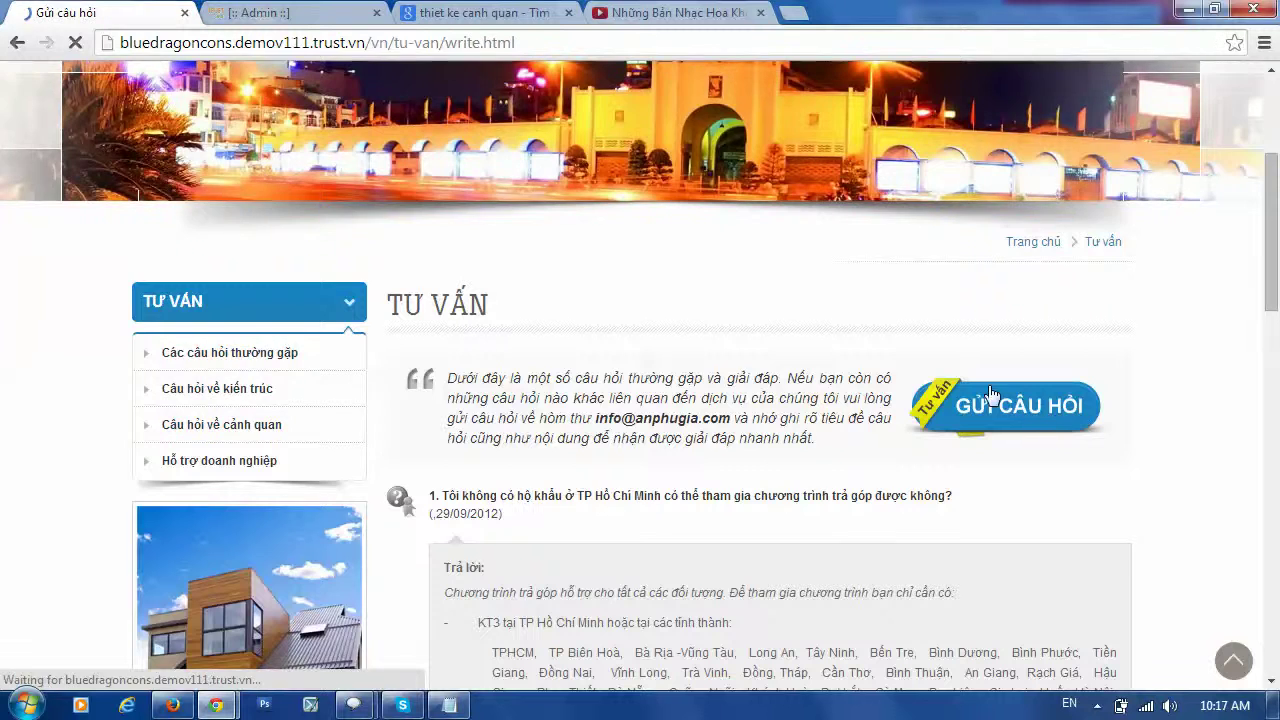
{"action": "scroll", "coordinate": [720, 450], "scroll_direction": "down", "scroll_amount": 3}
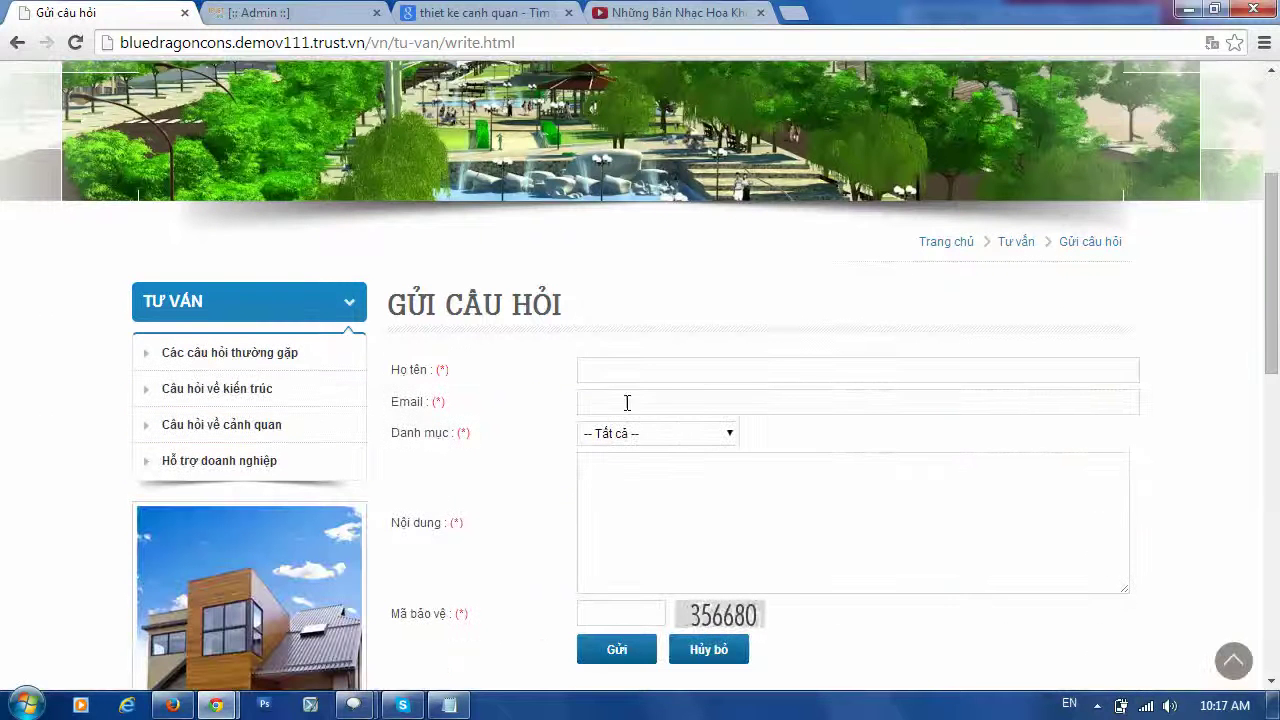
{"action": "left_click", "coordinate": [640, 370]}
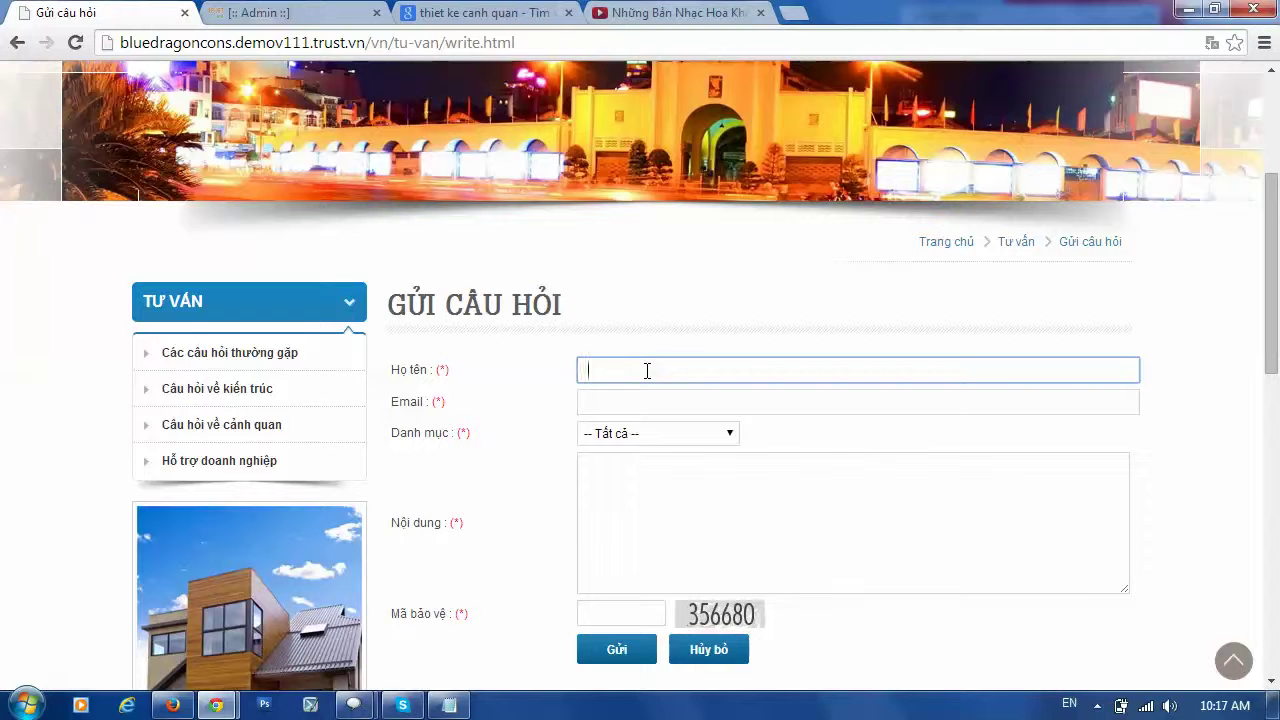
{"action": "left_click", "coordinate": [660, 472]}
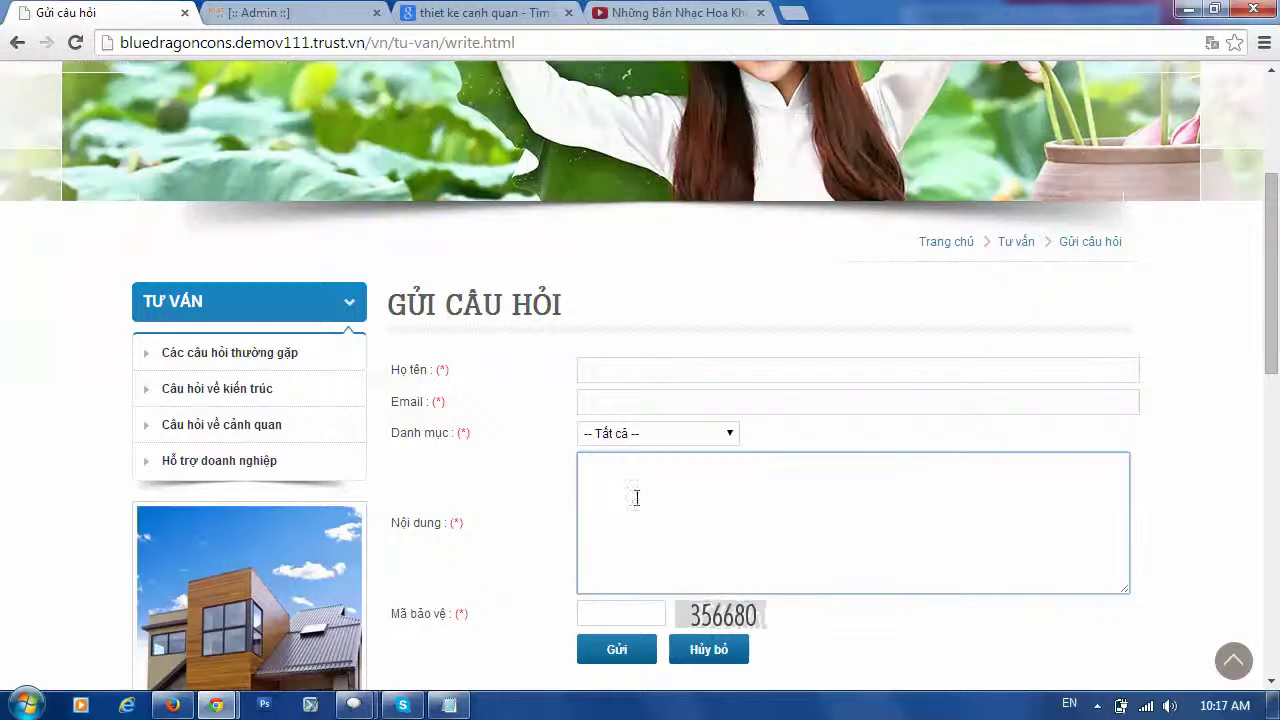
Open the consulting question list in the admin and make the question "Quý công ty có các loại gạch bền bỉ nào" visible.
{"action": "left_click", "coordinate": [240, 12]}
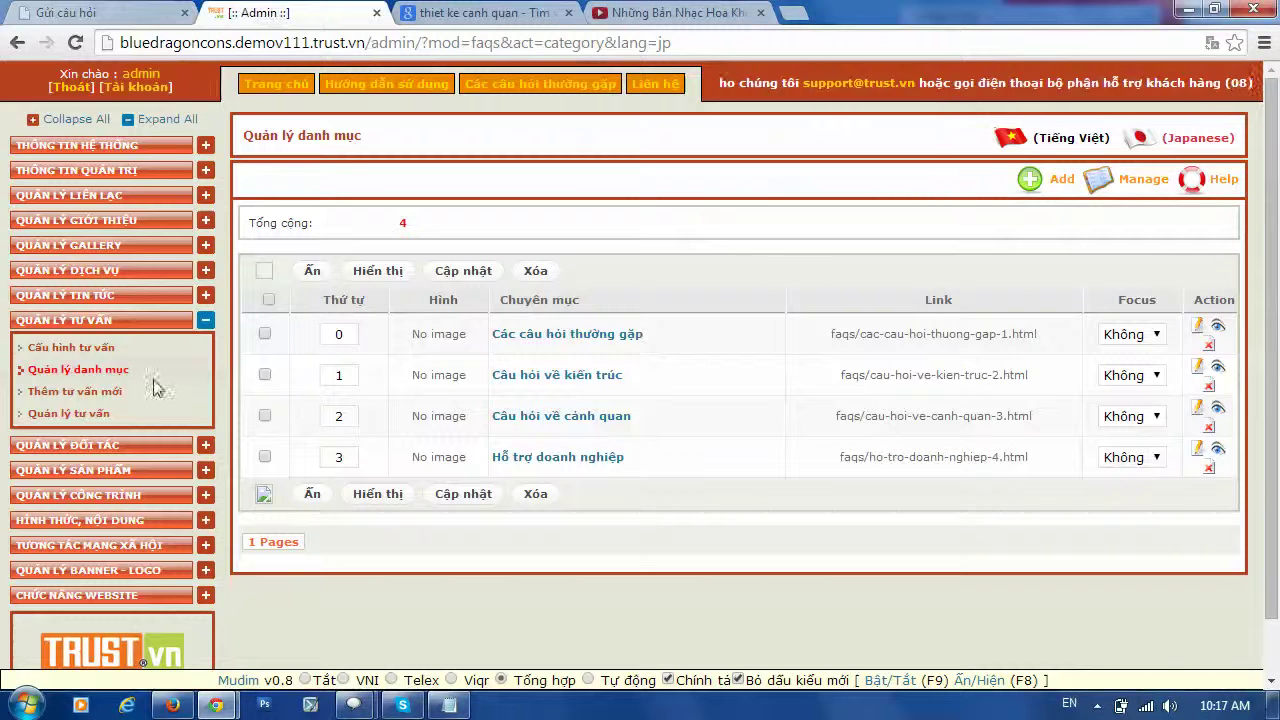
{"action": "left_click", "coordinate": [52, 412]}
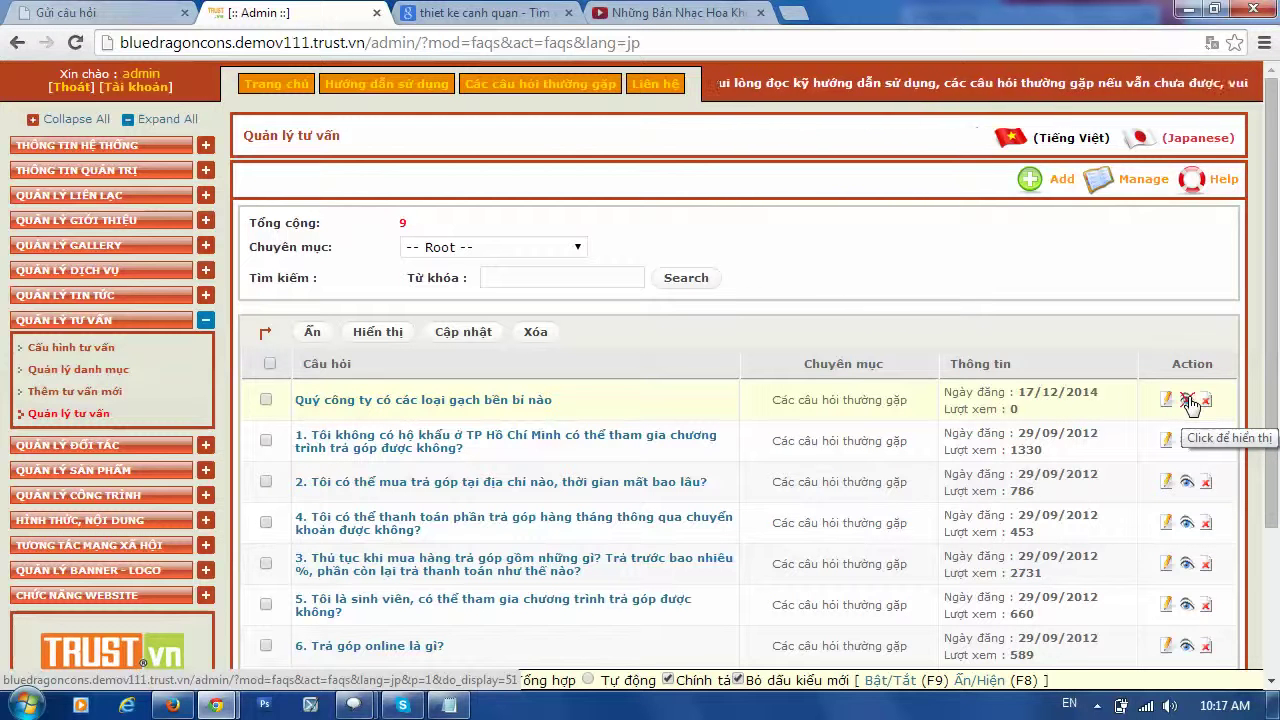
{"action": "left_click", "coordinate": [1188, 400]}
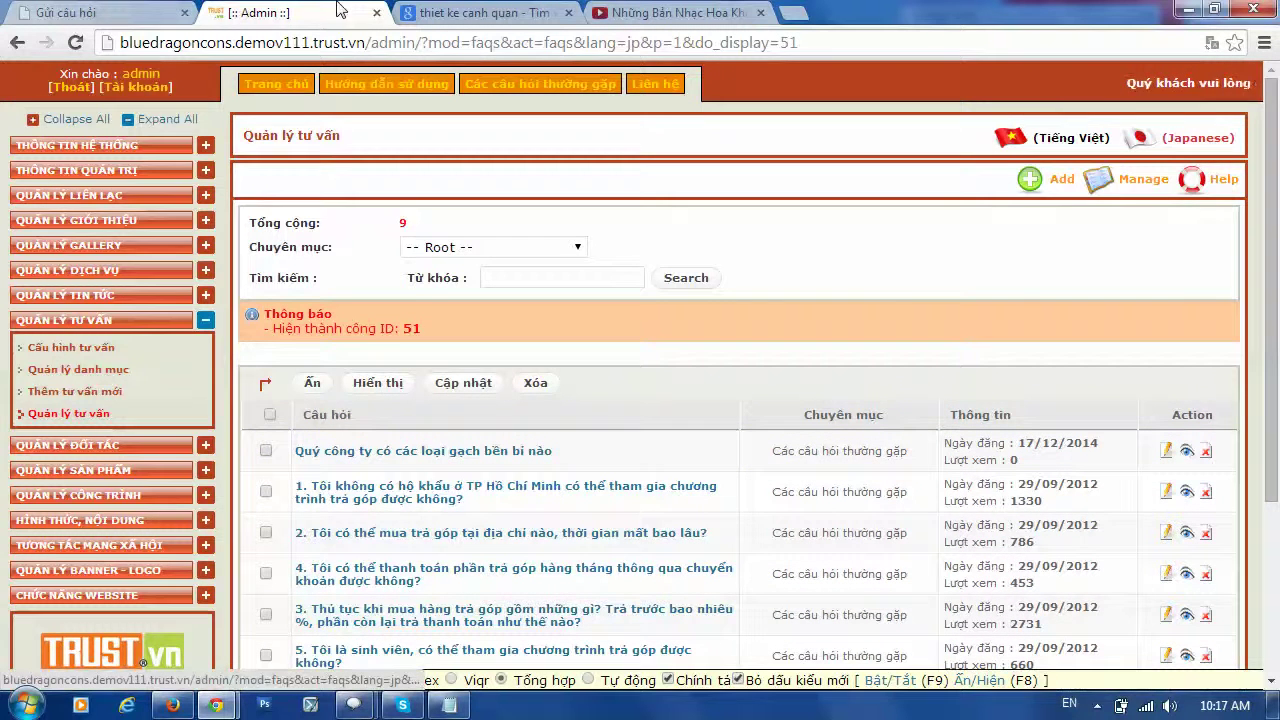
Look over the Tư vấn categories and page header on the public website and return to the admin question list.
{"action": "left_click", "coordinate": [100, 13]}
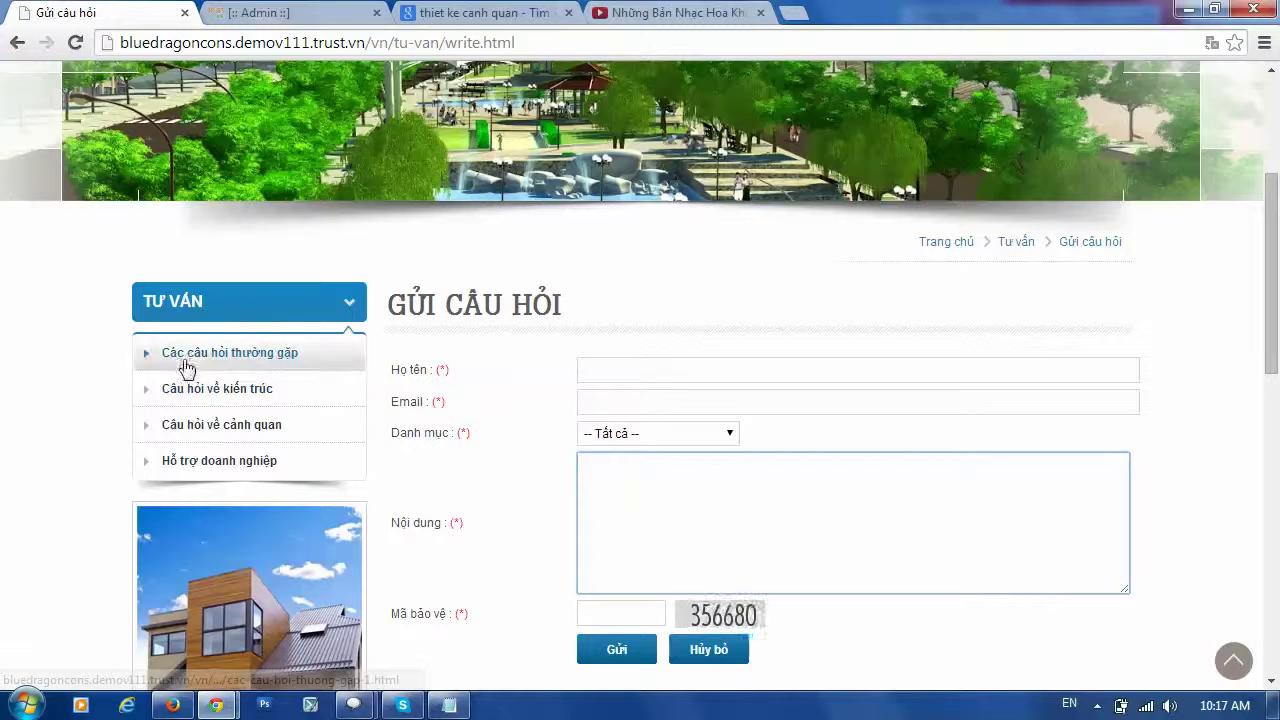
{"action": "scroll", "coordinate": [560, 70], "scroll_direction": "up", "scroll_amount": 3}
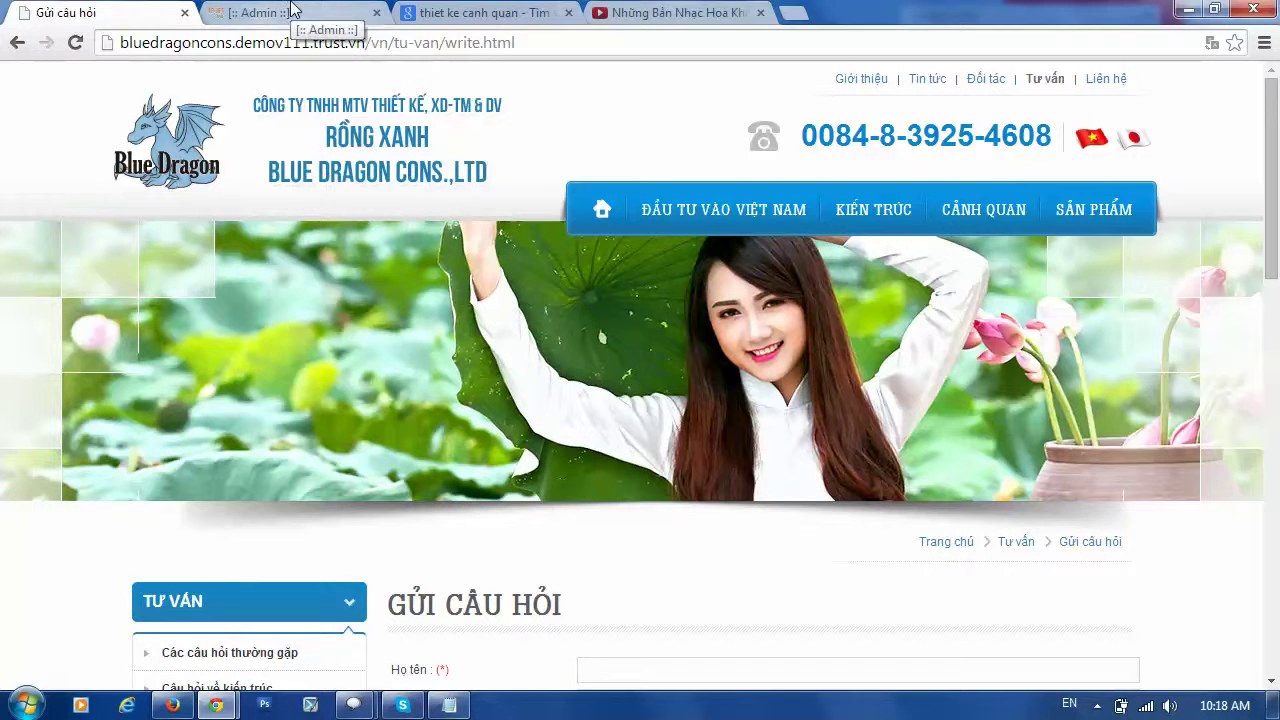
{"action": "left_click", "coordinate": [291, 12]}
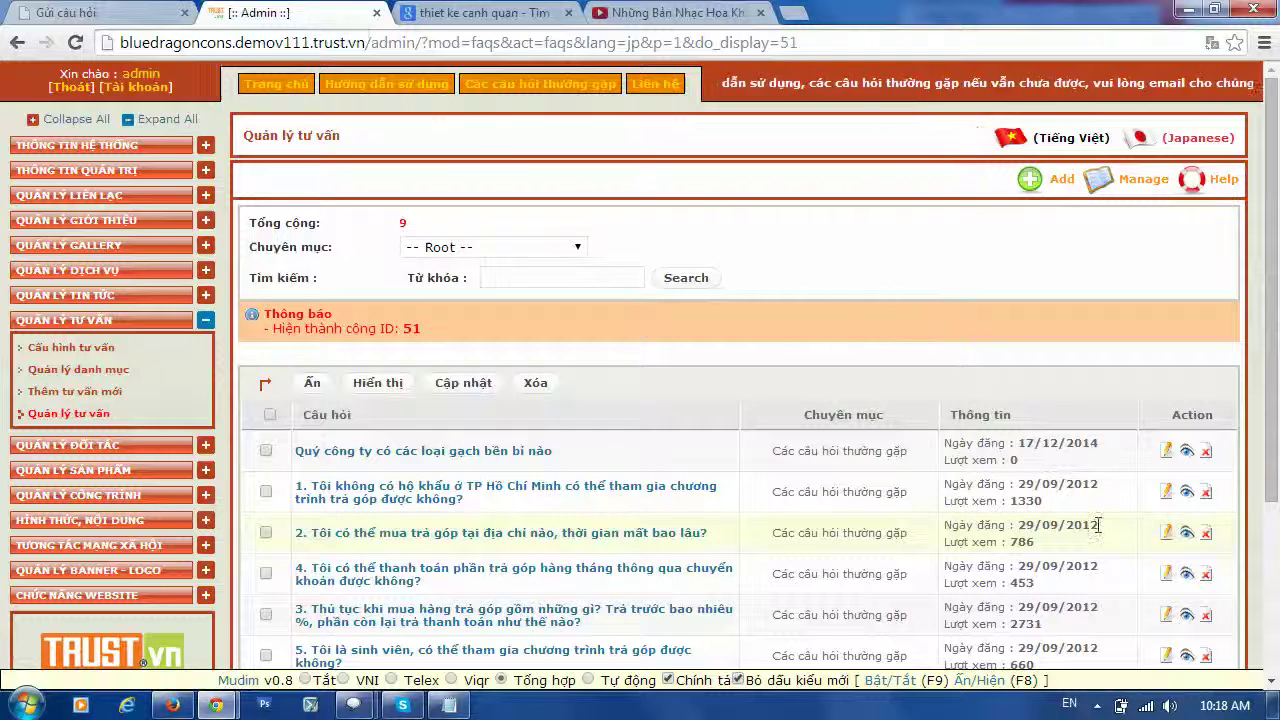
Hide the question "Quý công ty có các loại gạch bền bỉ nào" and enter "gnfghsdfsdf" as its answer in the edit form.
{"action": "left_click", "coordinate": [1186, 451]}
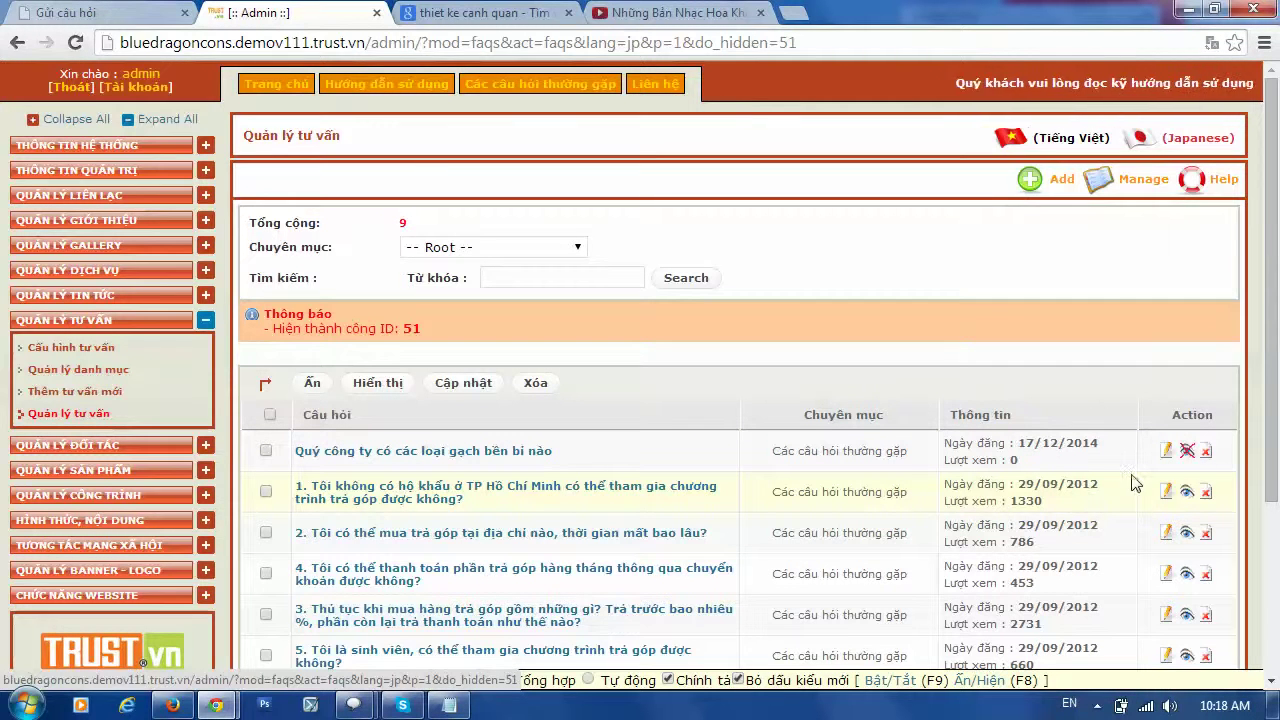
{"action": "left_click", "coordinate": [1166, 451]}
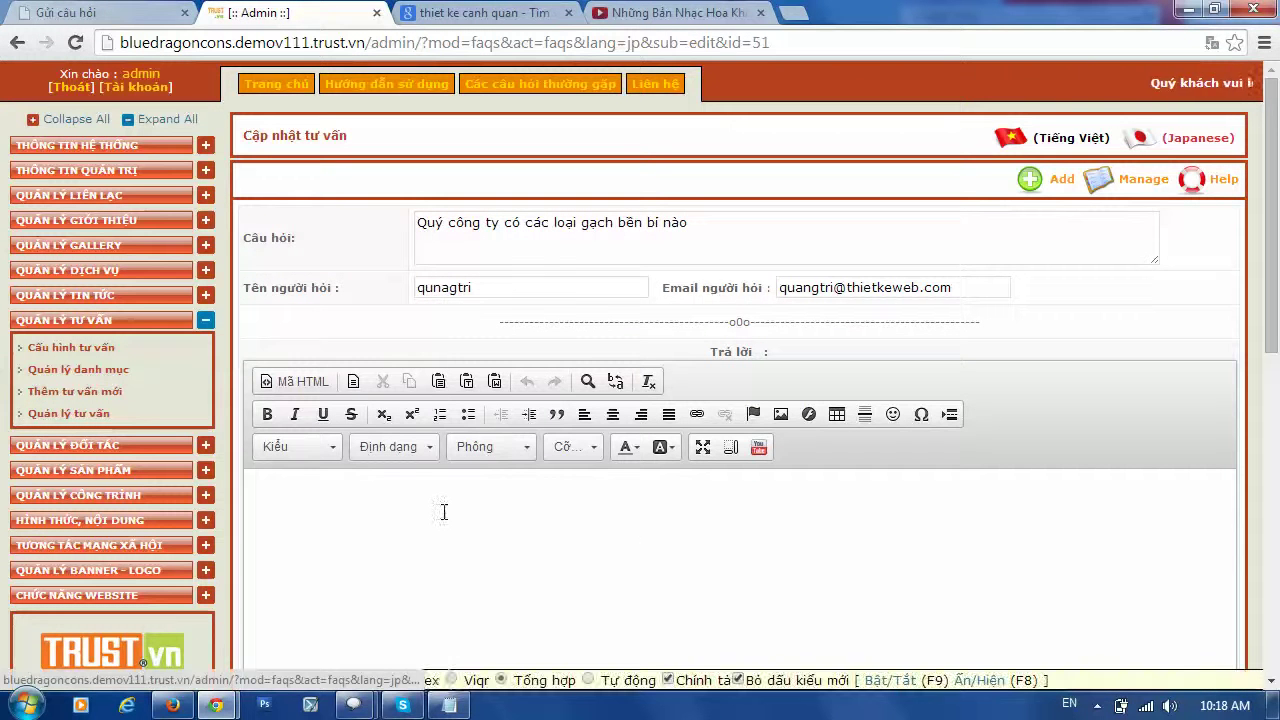
{"action": "type", "text": "fgh"}
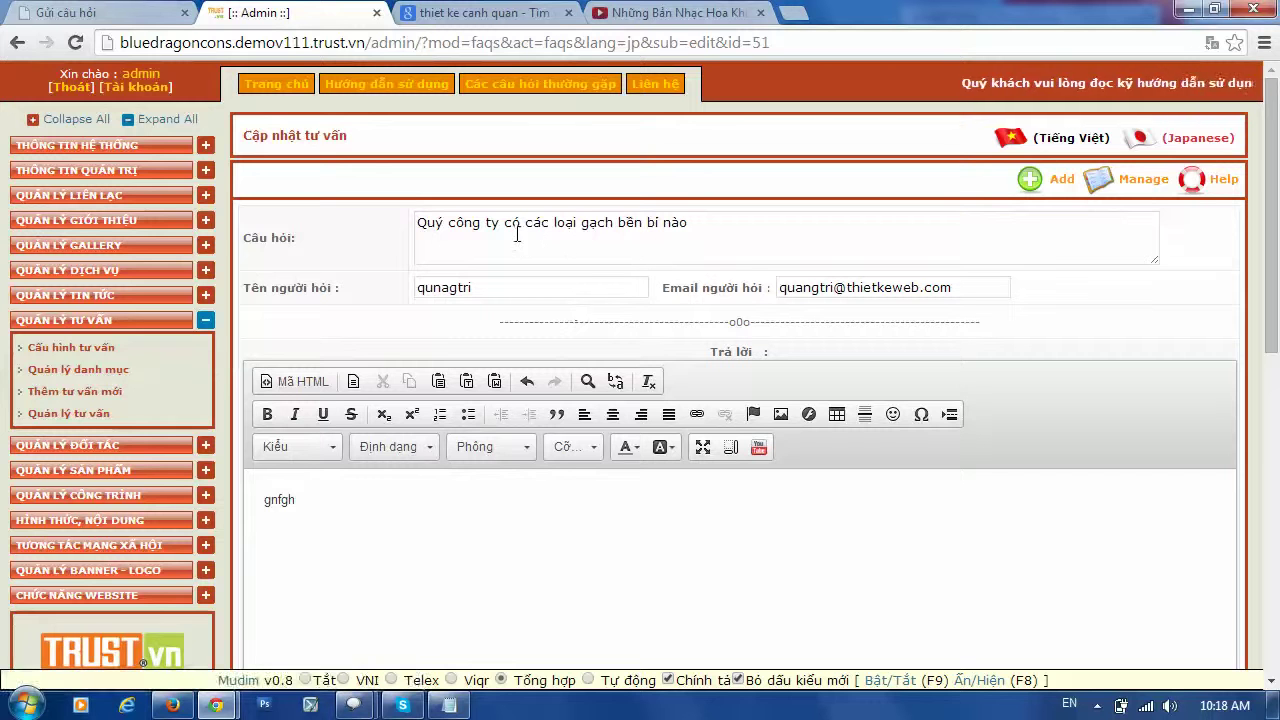
{"action": "type", "text": "sdfsdf"}
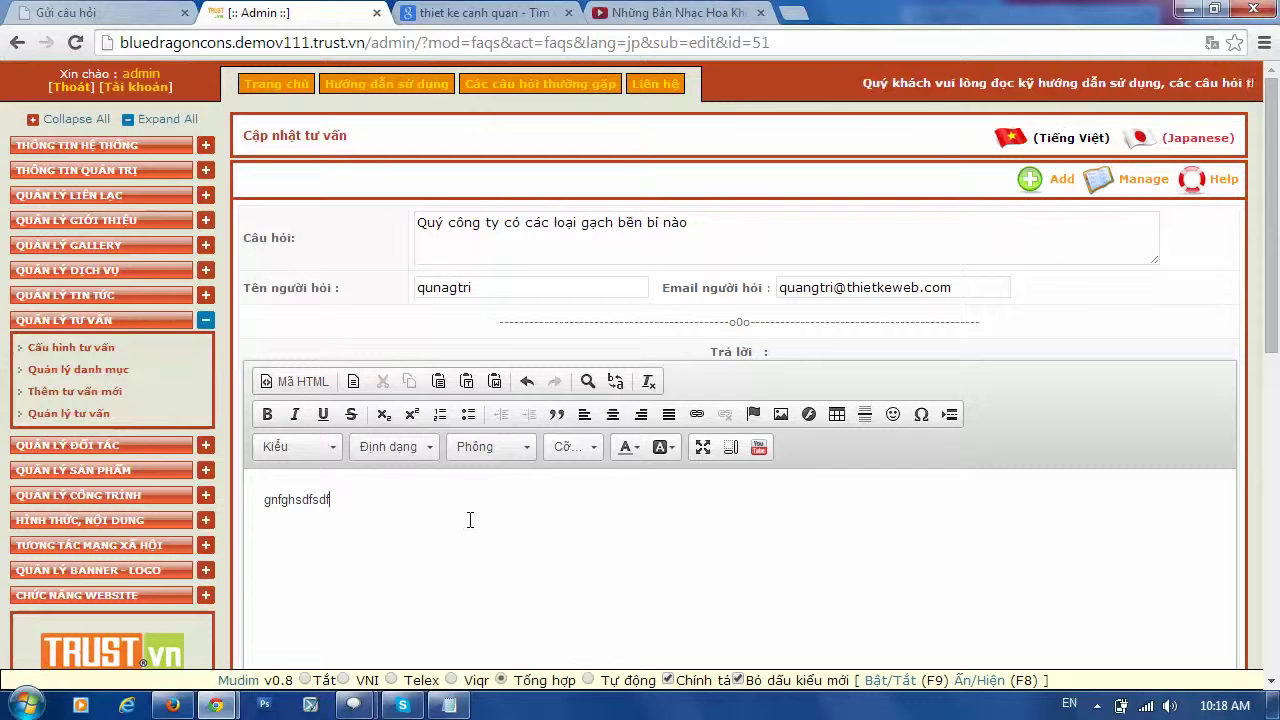
Examine the question's remaining edit fields, including Trả lời bởi, Ngày post, the Hiển thị options and the SEO settings.
{"action": "scroll", "coordinate": [700, 494], "scroll_direction": "down", "scroll_amount": 7}
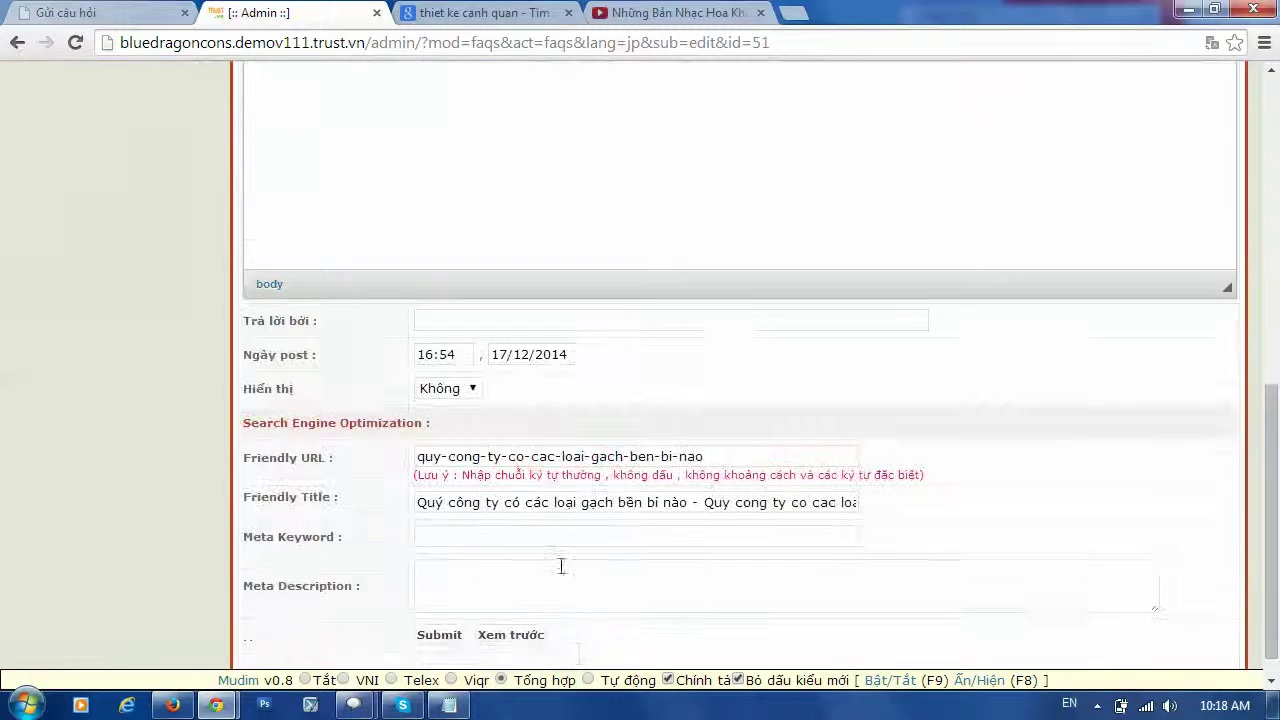
{"action": "scroll", "coordinate": [561, 566], "scroll_direction": "down", "scroll_amount": 1}
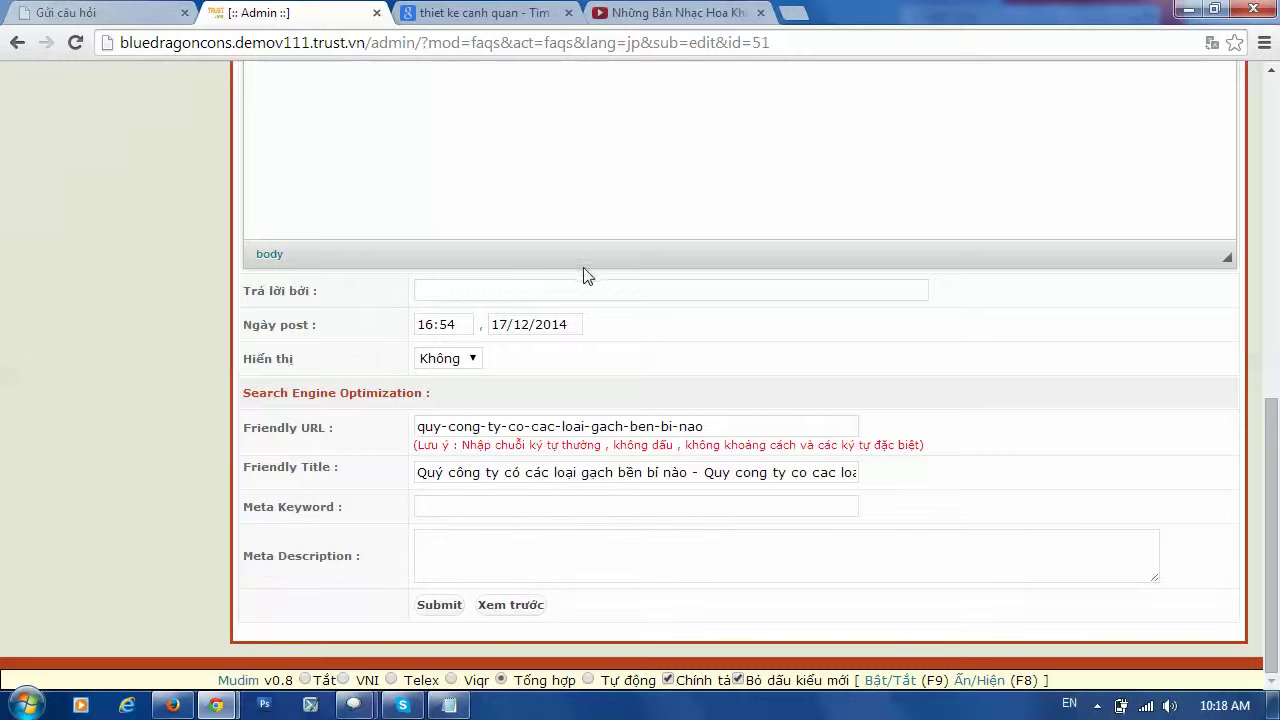
{"action": "scroll", "coordinate": [512, 283], "scroll_direction": "up", "scroll_amount": 10}
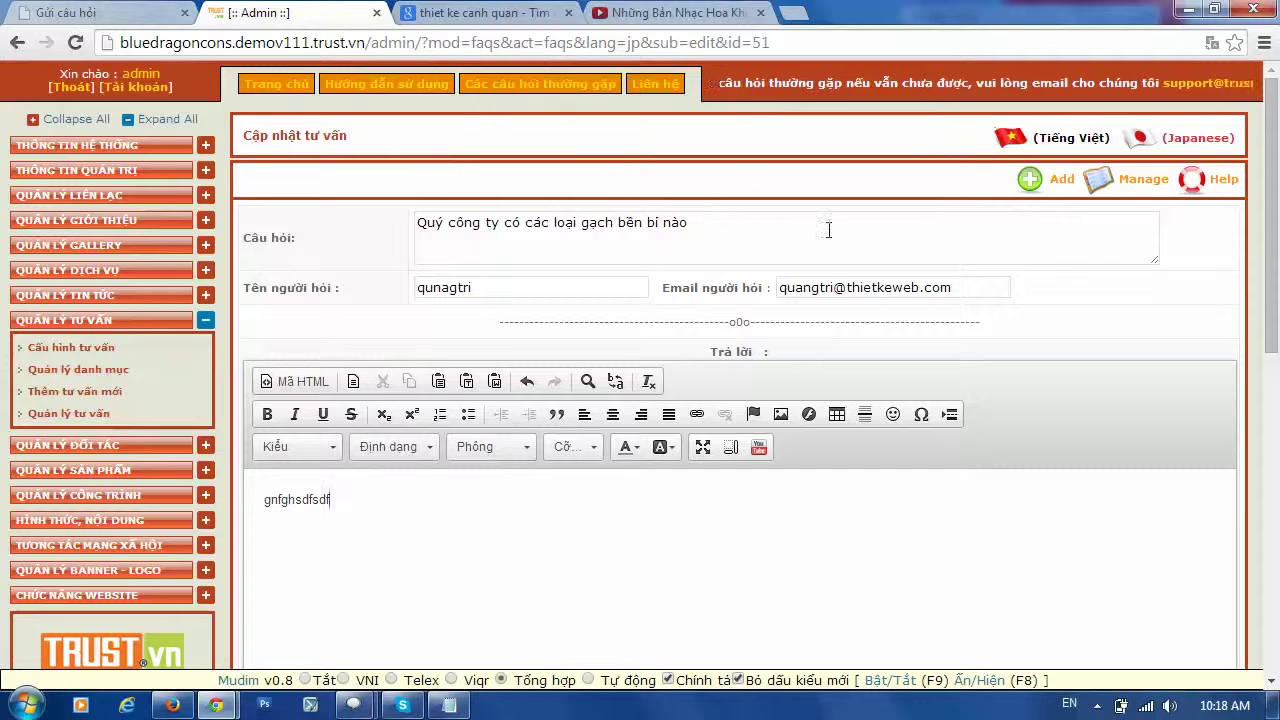
{"action": "scroll", "coordinate": [900, 330], "scroll_direction": "down", "scroll_amount": 10}
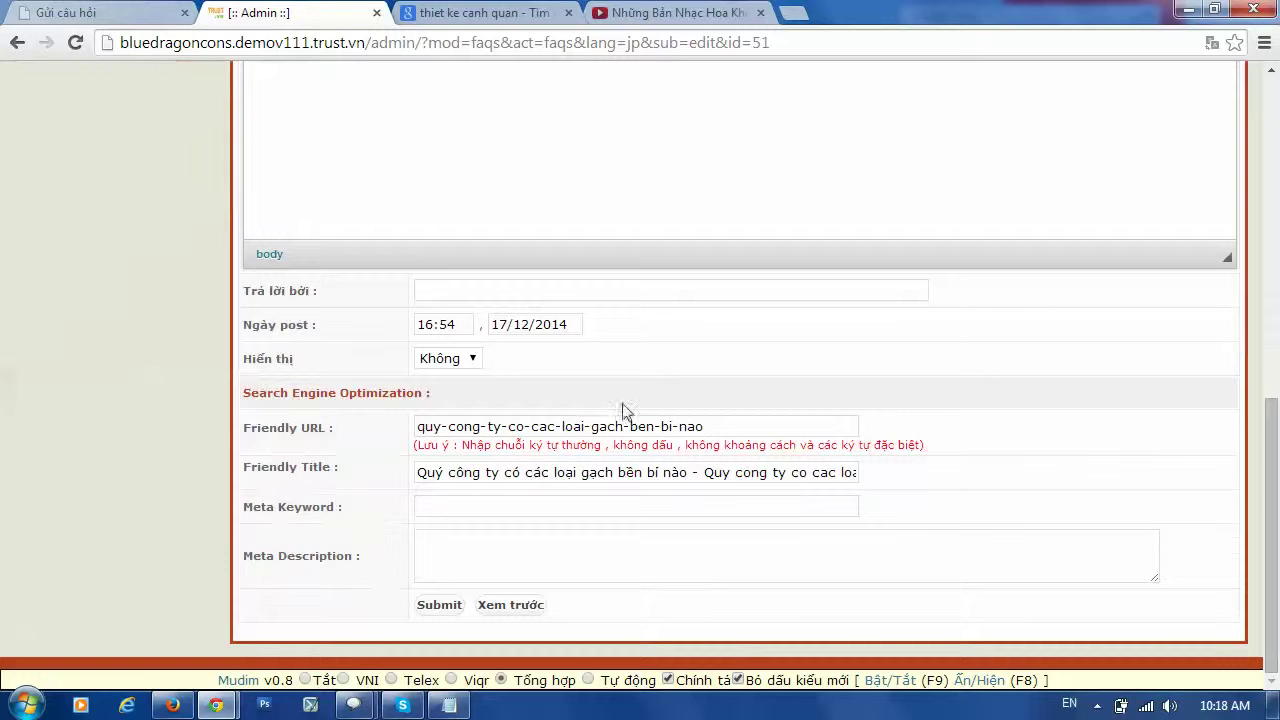
{"action": "left_click", "coordinate": [473, 362]}
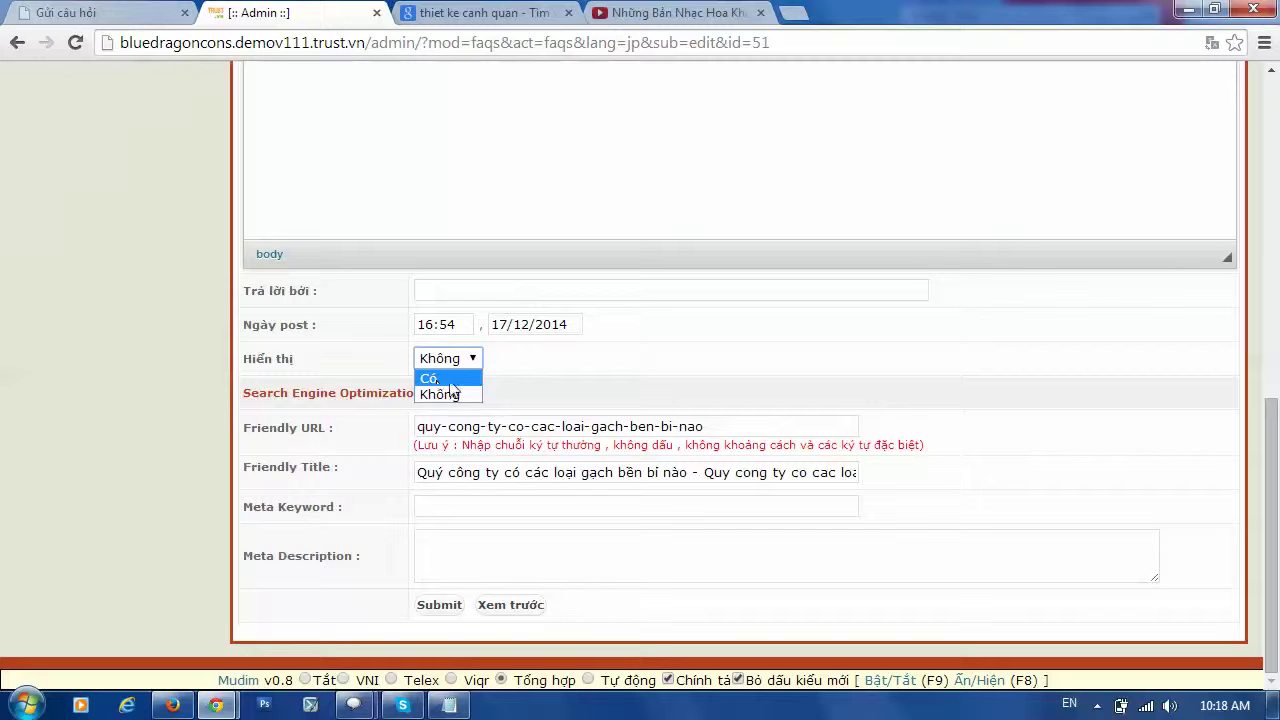
{"action": "left_click", "coordinate": [999, 267]}
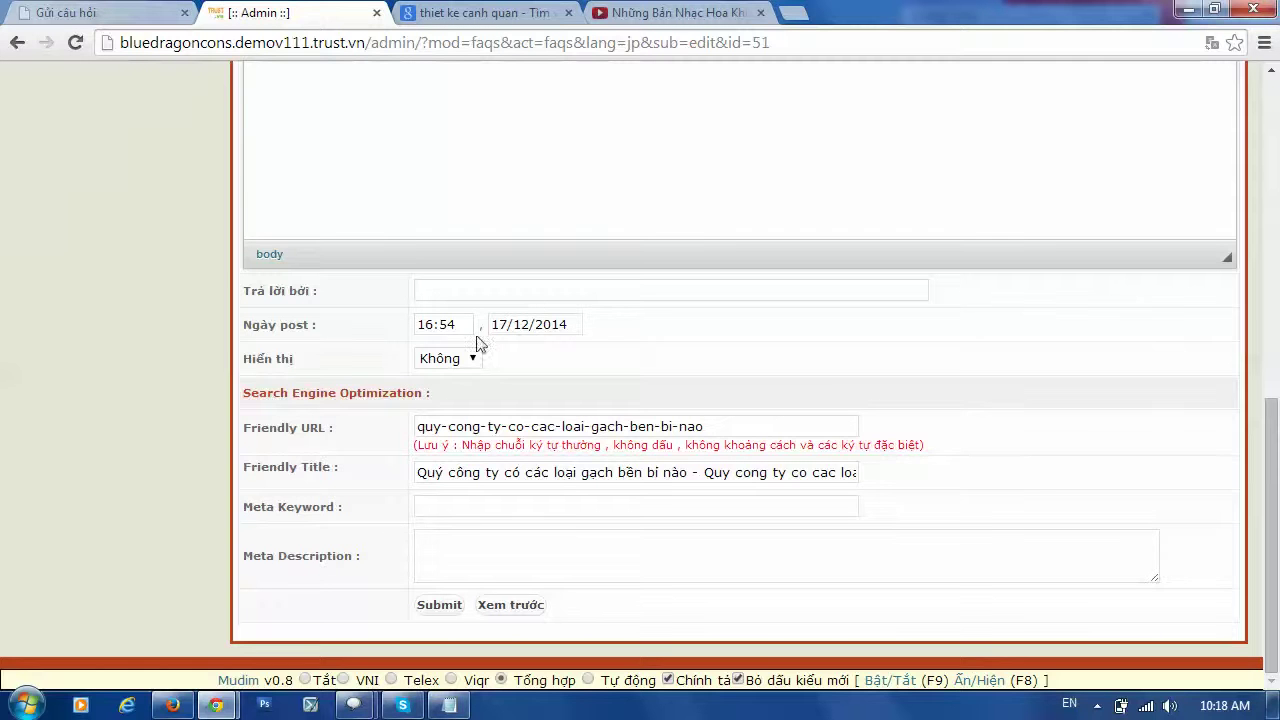
{"action": "scroll", "coordinate": [450, 407], "scroll_direction": "up", "scroll_amount": 4}
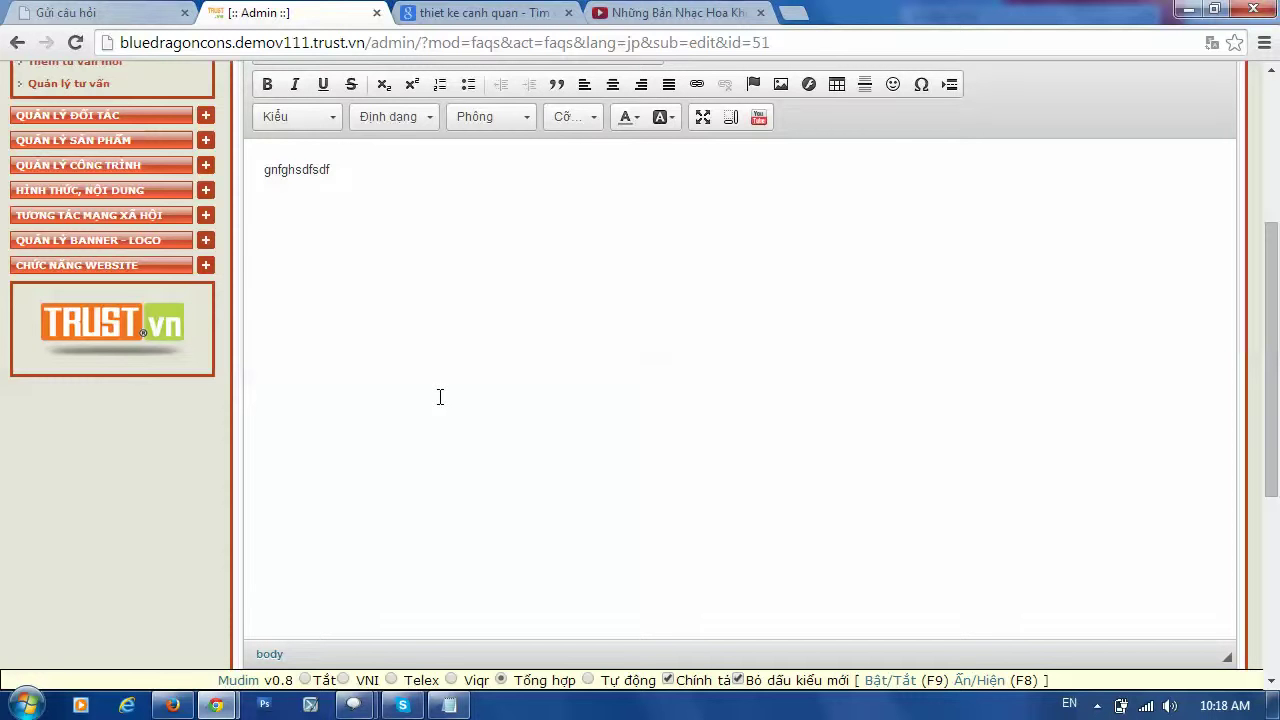
{"action": "scroll", "coordinate": [340, 350], "scroll_direction": "up", "scroll_amount": 3}
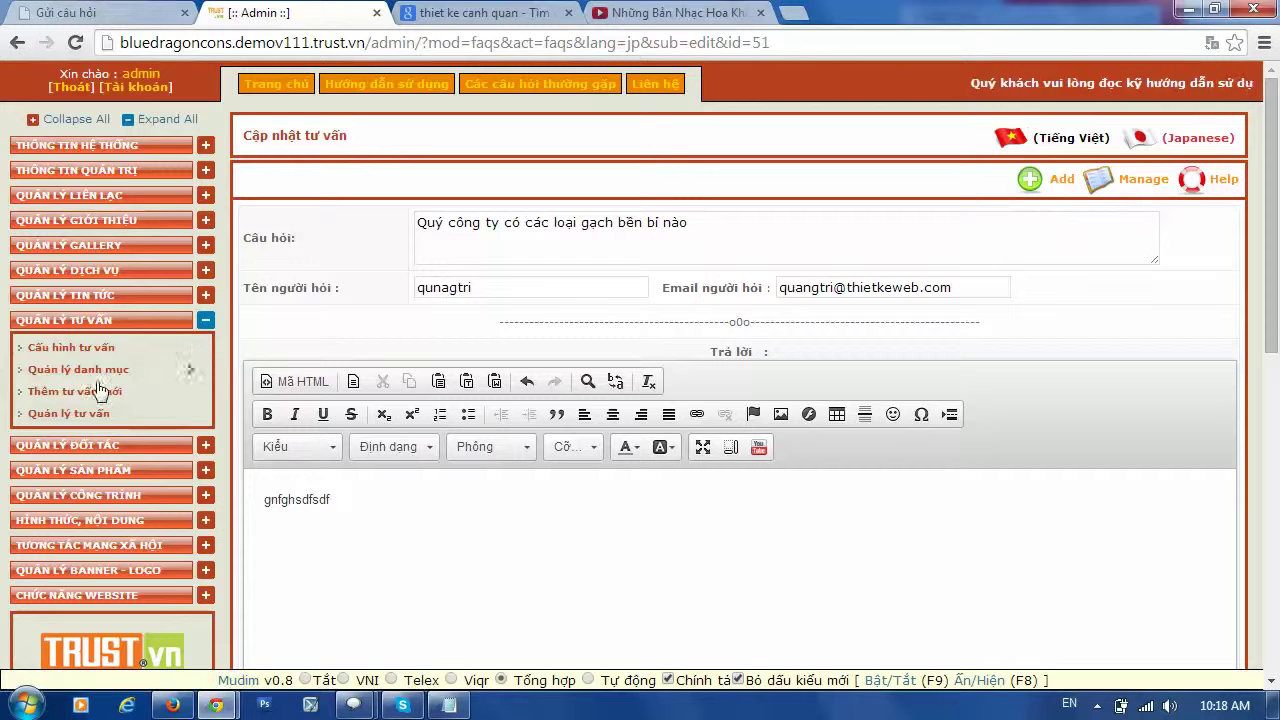
Open the Quản lý đối tác list and a blank new partner form, and examine its Tên, Hình and Website fields.
{"action": "left_click", "coordinate": [205, 321]}
{"action": "left_click", "coordinate": [205, 345]}
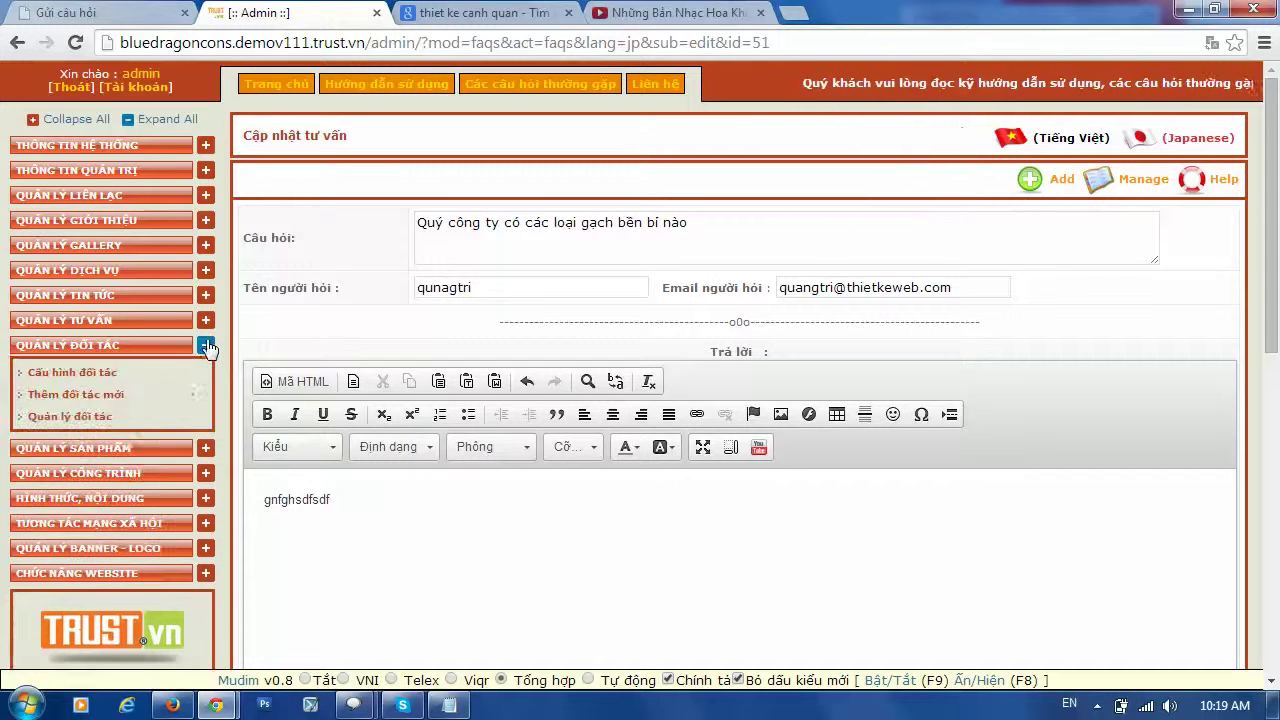
{"action": "left_click", "coordinate": [70, 415]}
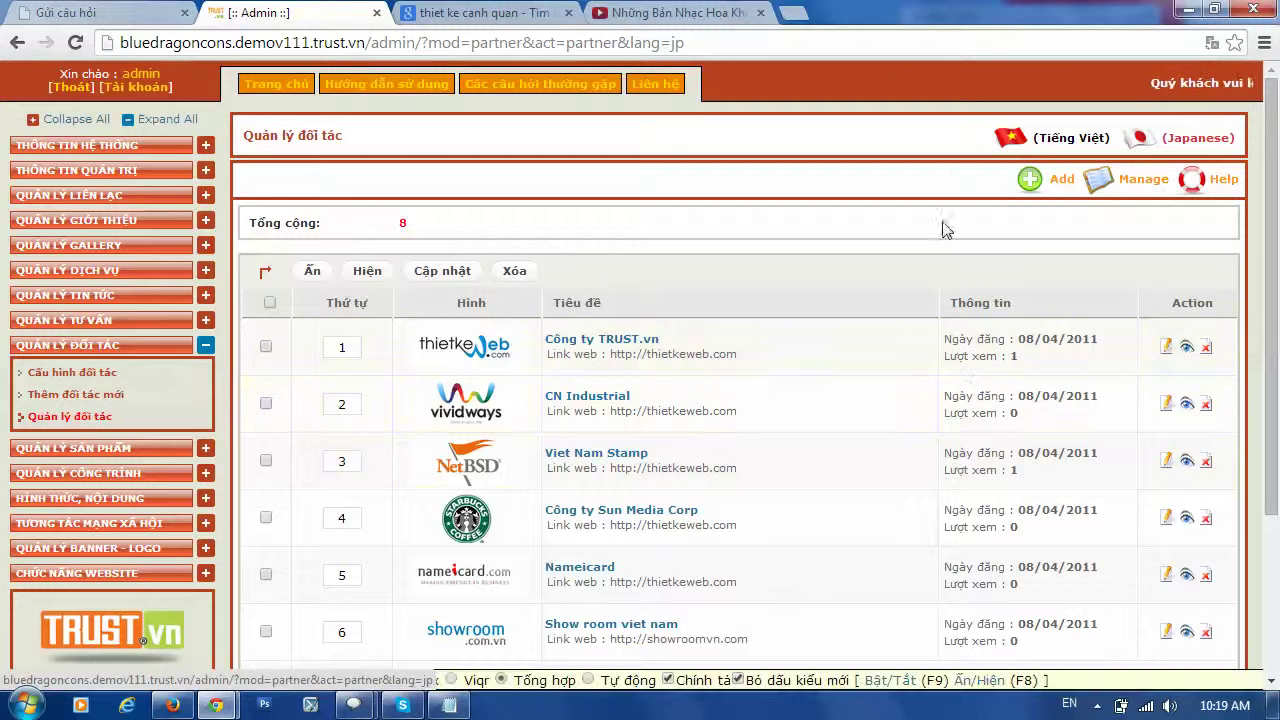
{"action": "left_click", "coordinate": [1010, 185]}
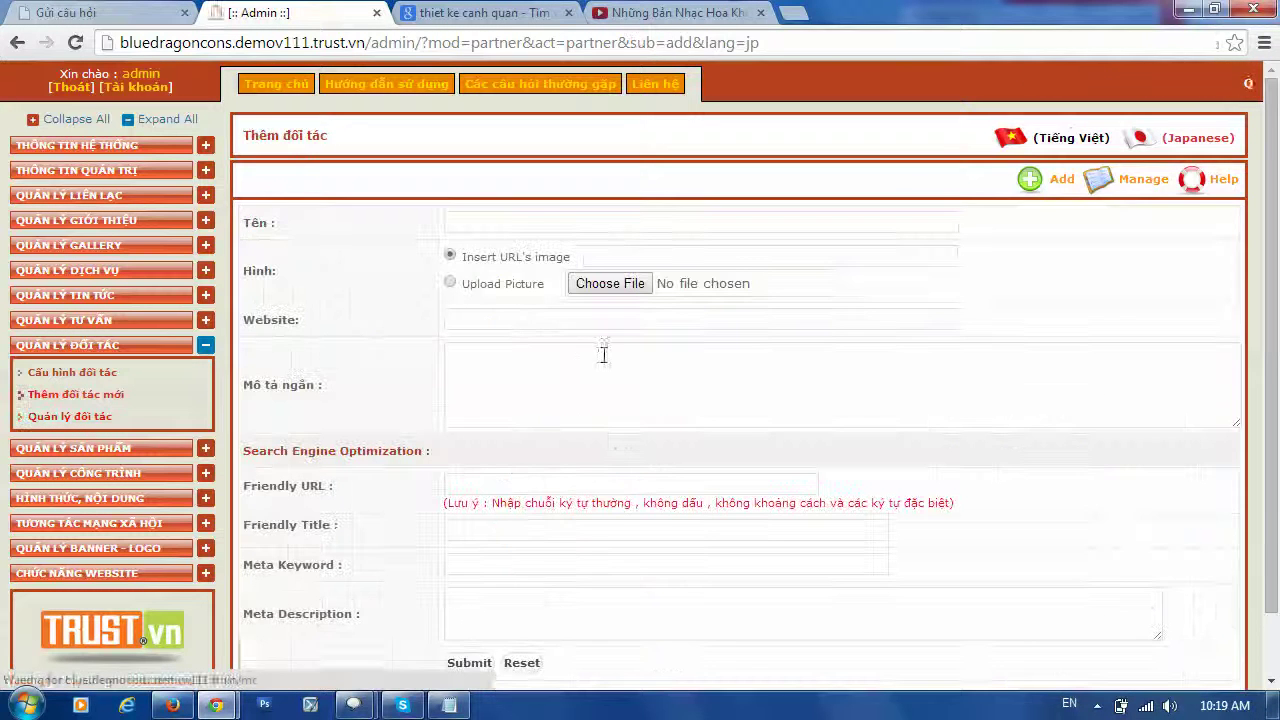
{"action": "left_click", "coordinate": [484, 224]}
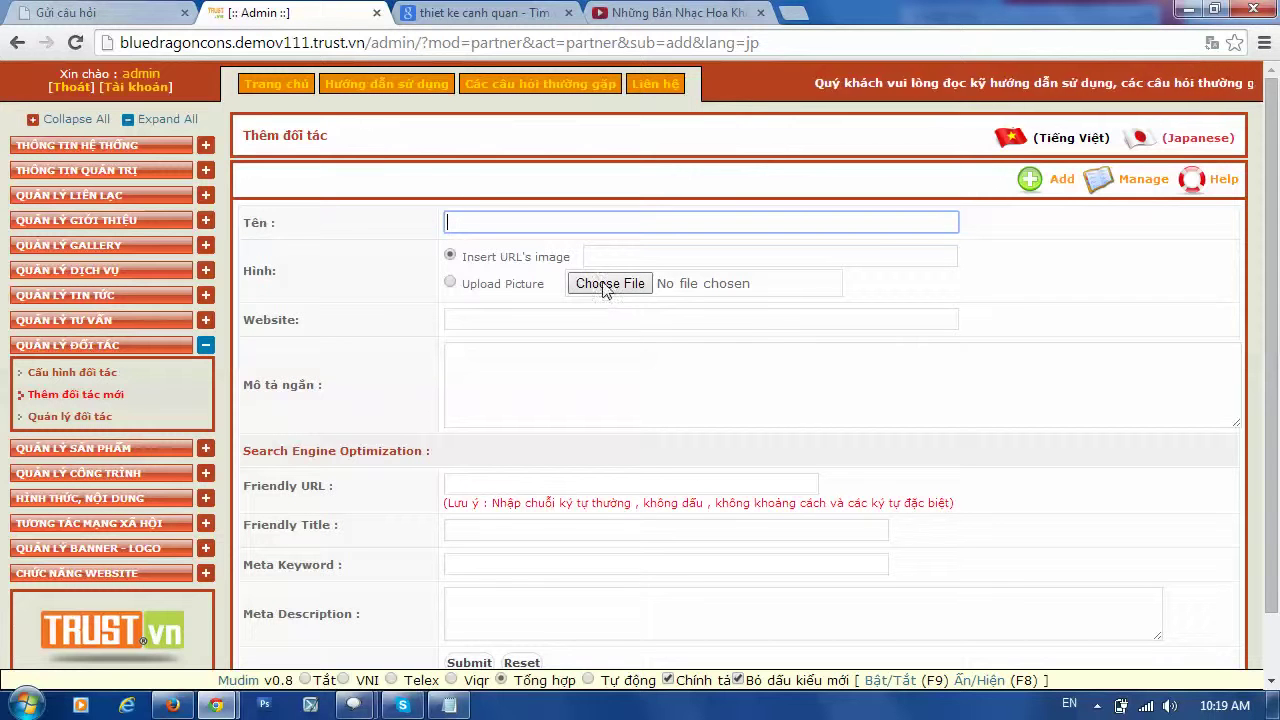
{"action": "left_click", "coordinate": [504, 320]}
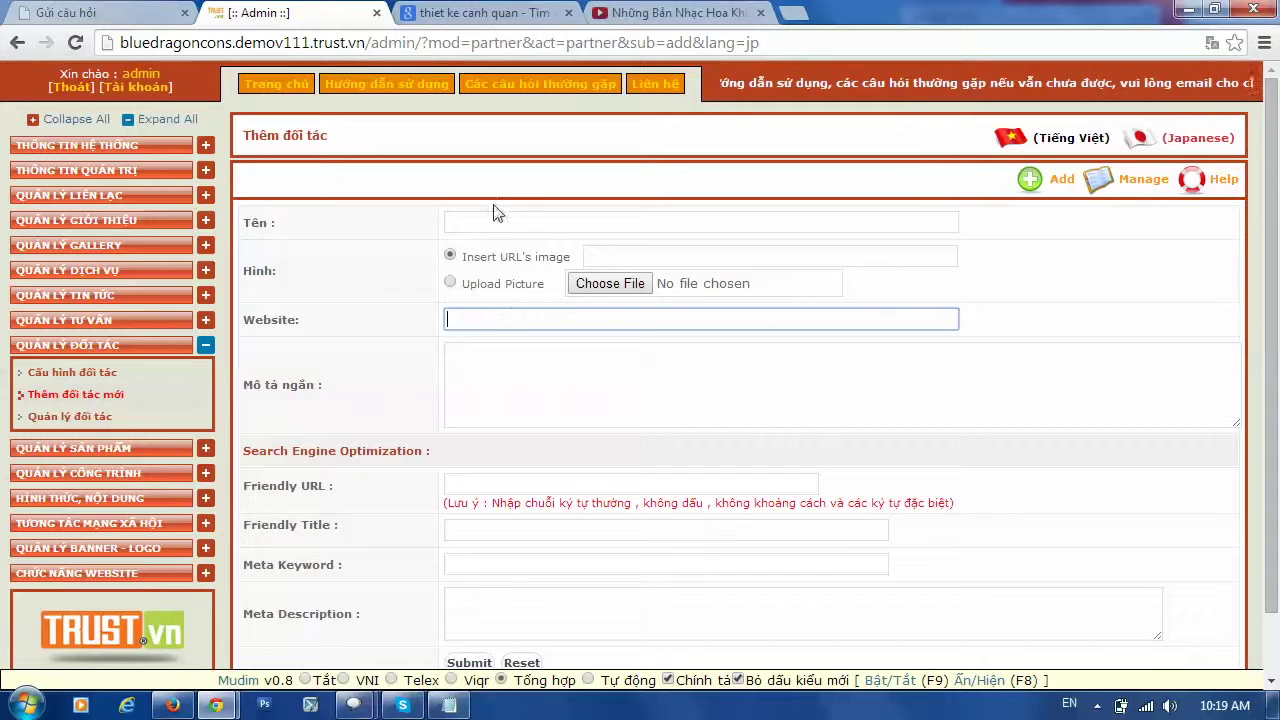
Review the partner logos on the public website's Đối tác page and return to the new partner form in the admin.
{"action": "left_click", "coordinate": [160, 8]}
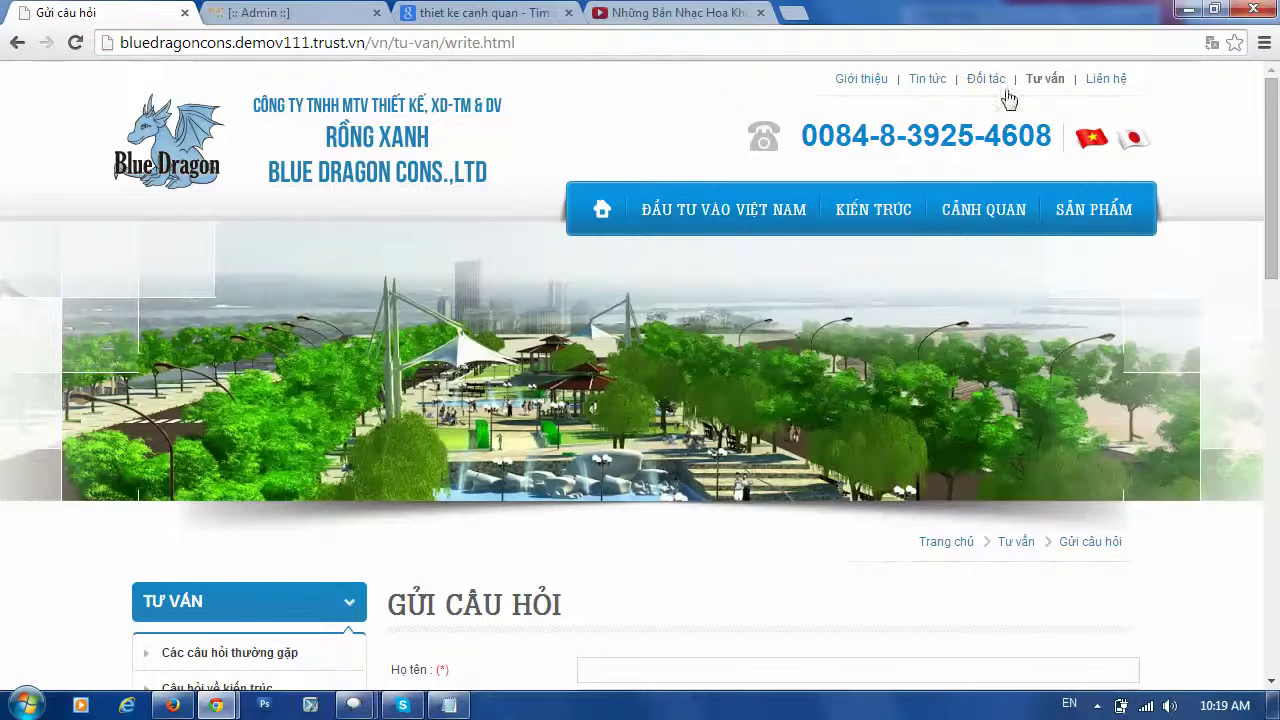
{"action": "left_click", "coordinate": [995, 88]}
{"action": "scroll", "coordinate": [491, 484], "scroll_direction": "down", "scroll_amount": 3}
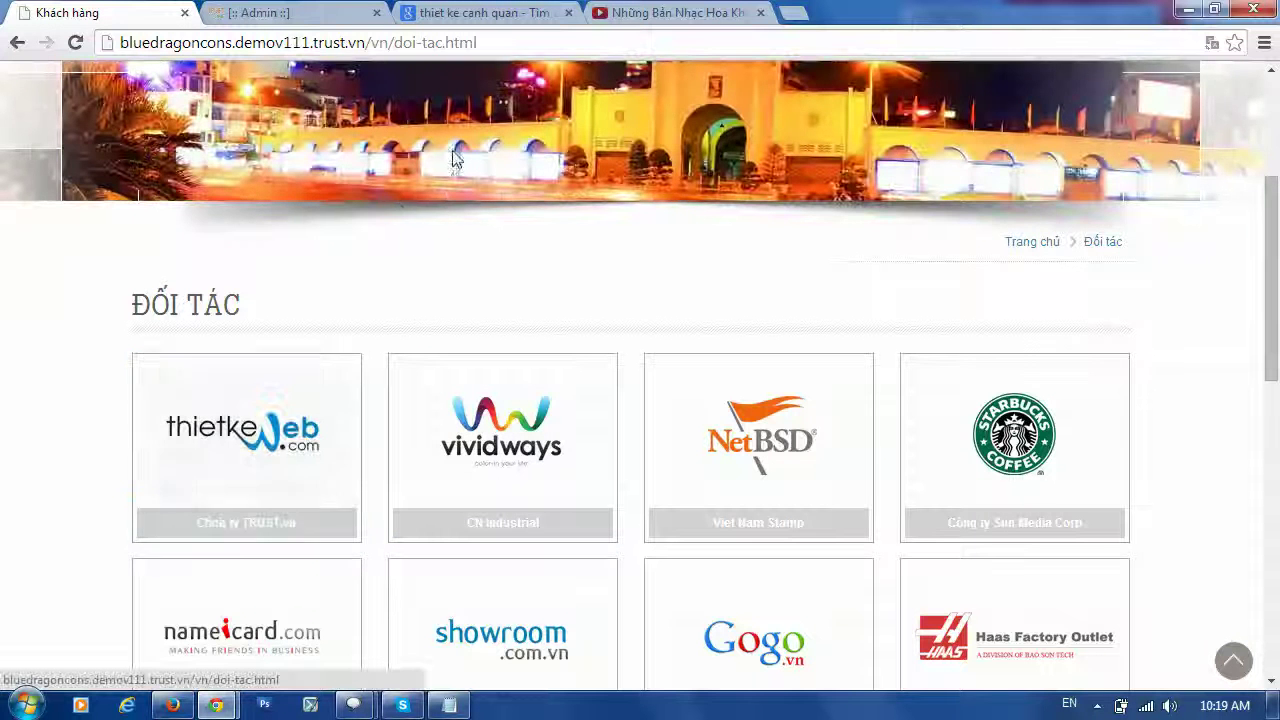
{"action": "left_click", "coordinate": [278, 18]}
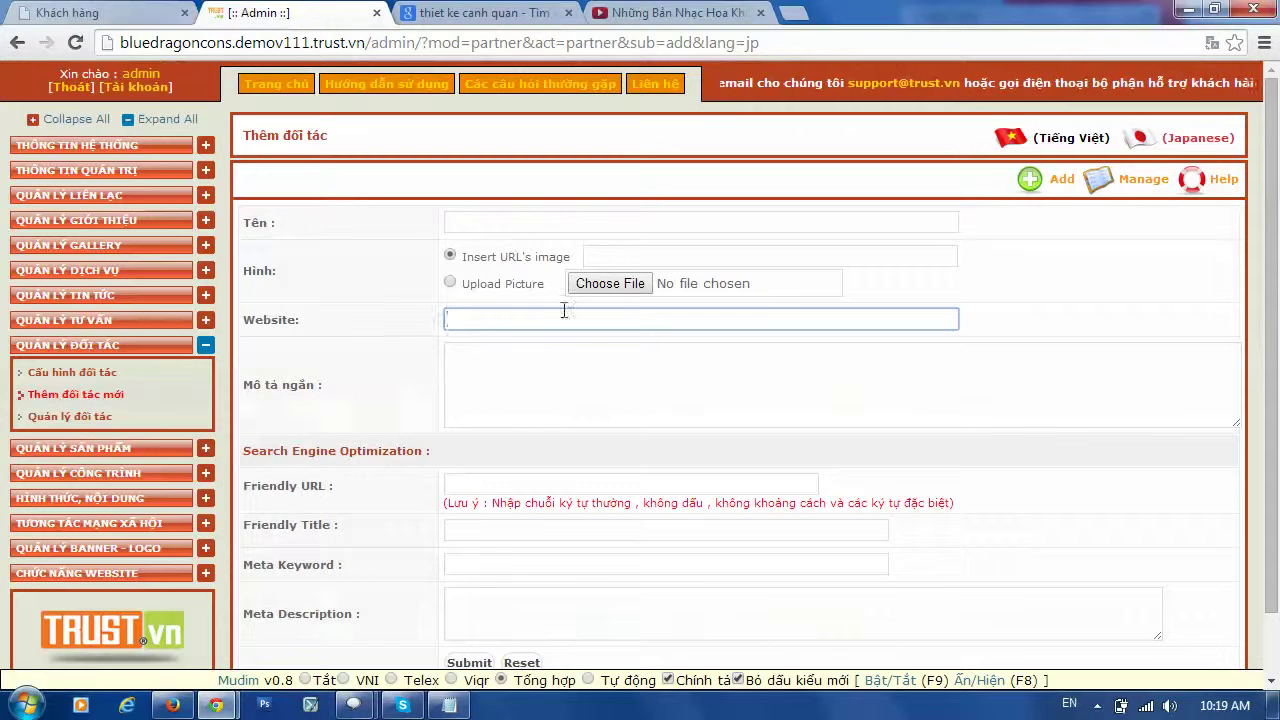
Examine the partner form's Tên, Website and Mô tả ngắn fields and compare them with the CN Industrial tile on the public website.
{"action": "left_click", "coordinate": [485, 221]}
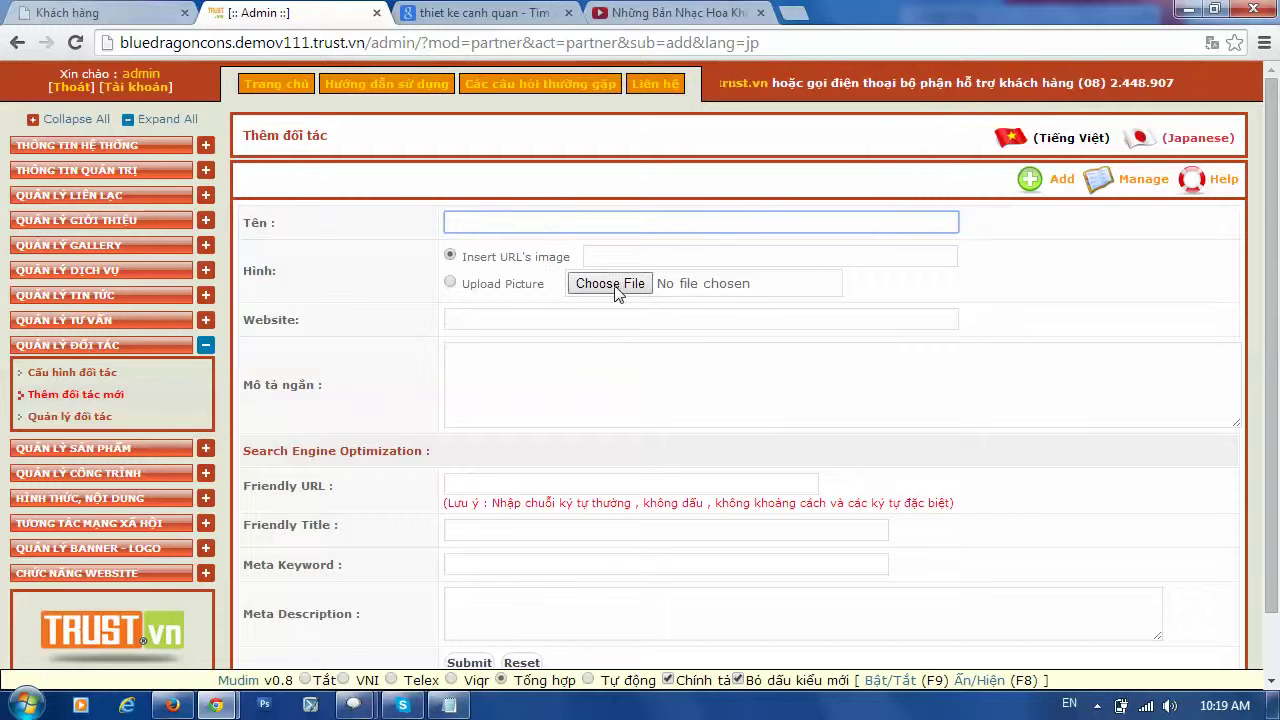
{"action": "left_click", "coordinate": [511, 318]}
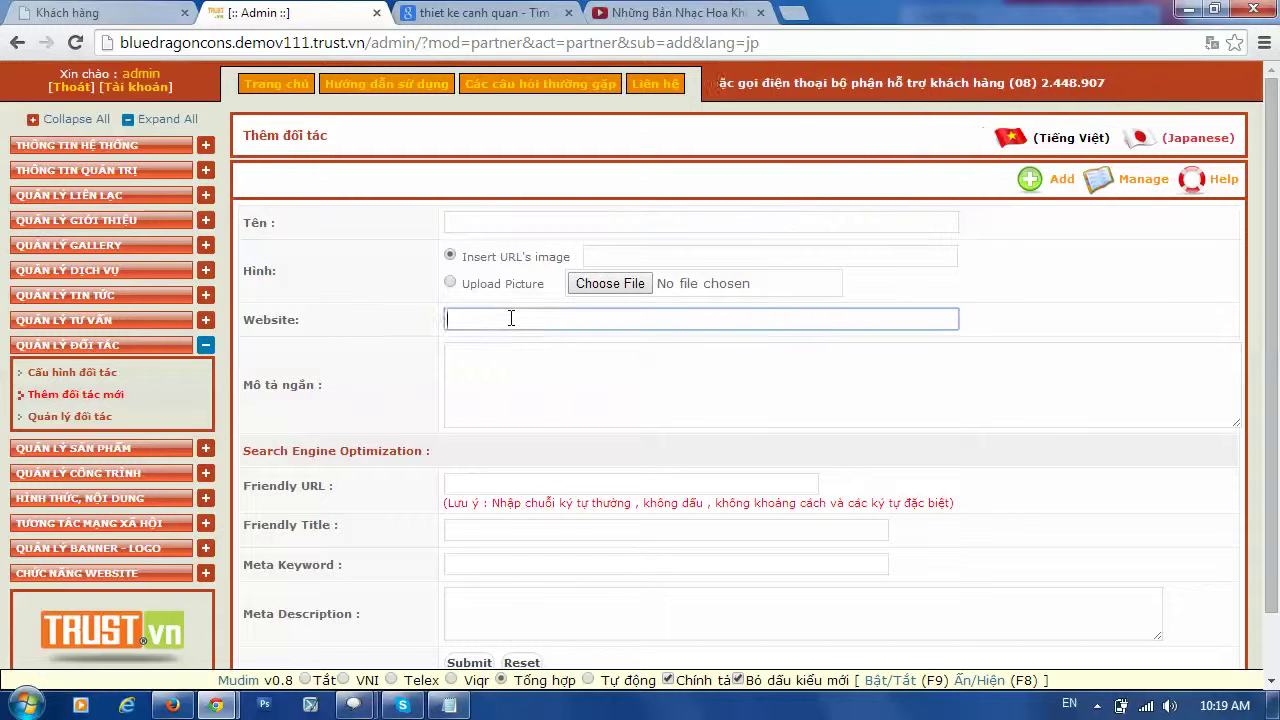
{"action": "left_click", "coordinate": [543, 411]}
{"action": "left_click", "coordinate": [110, 12]}
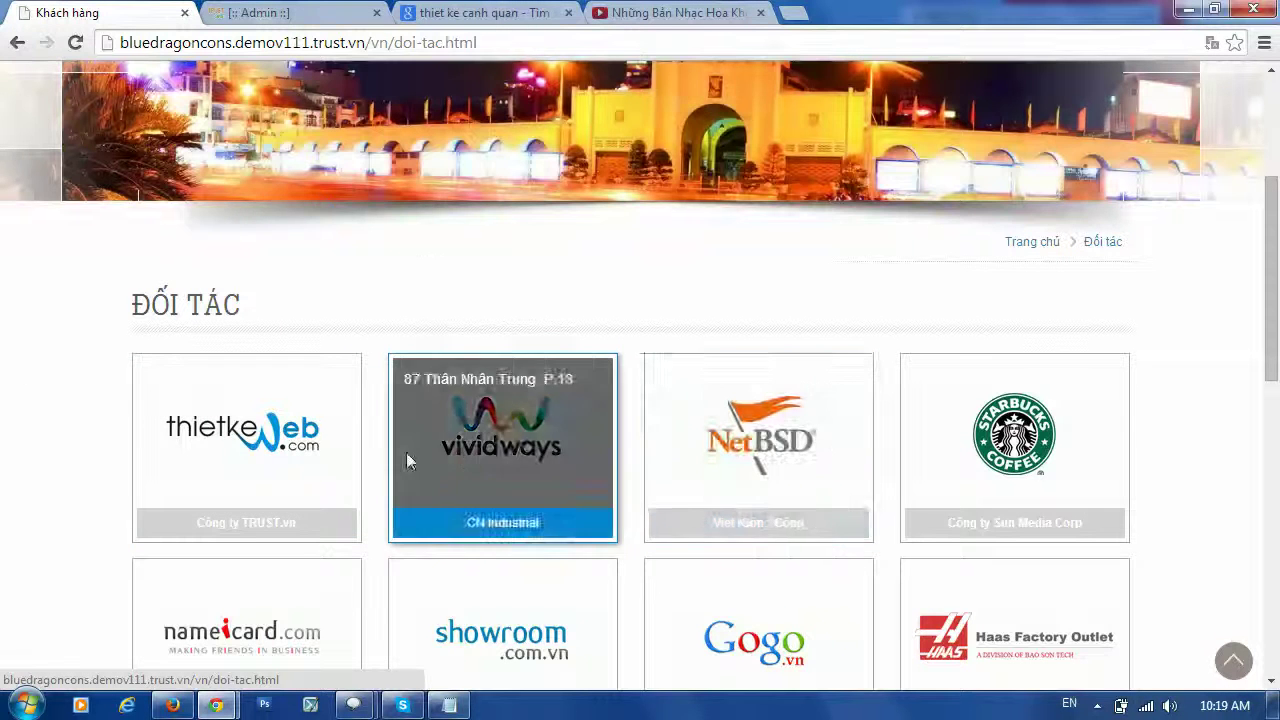
{"action": "left_click", "coordinate": [268, 13]}
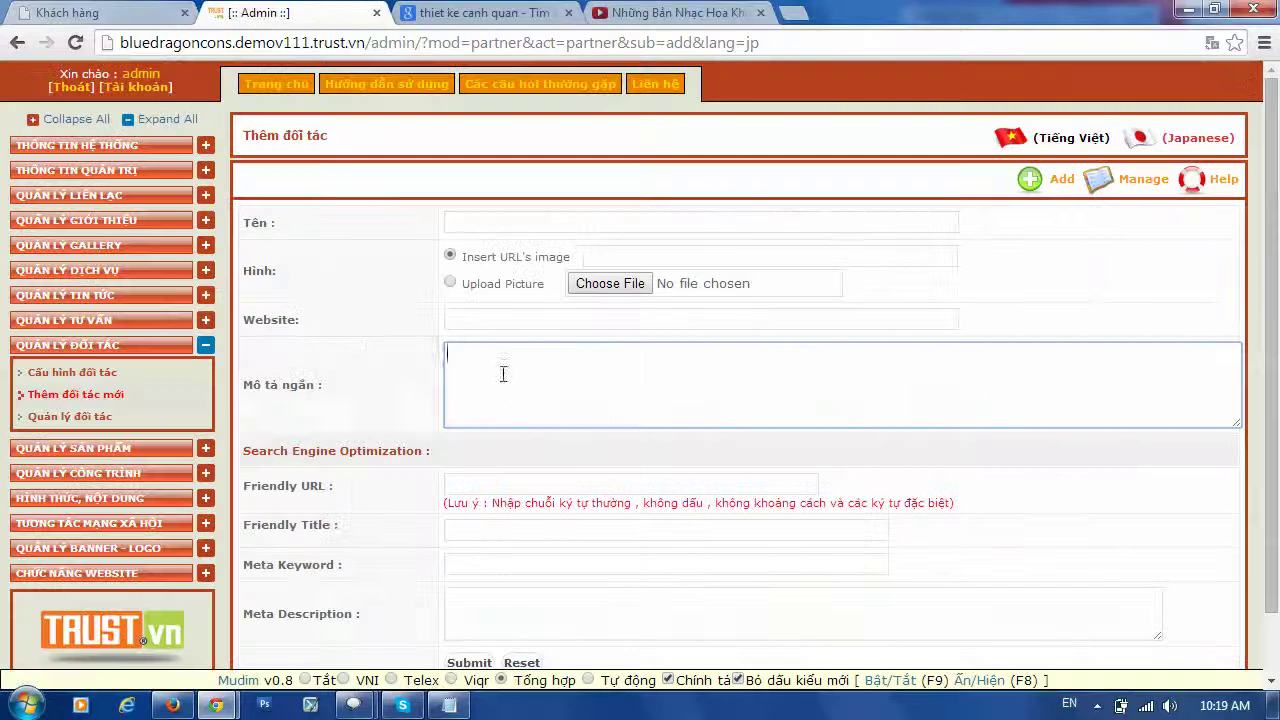
Examine the Friendly Title, Meta Keyword and Meta Description fields of the new partner form.
{"action": "scroll", "coordinate": [503, 374], "scroll_direction": "down", "scroll_amount": 2}
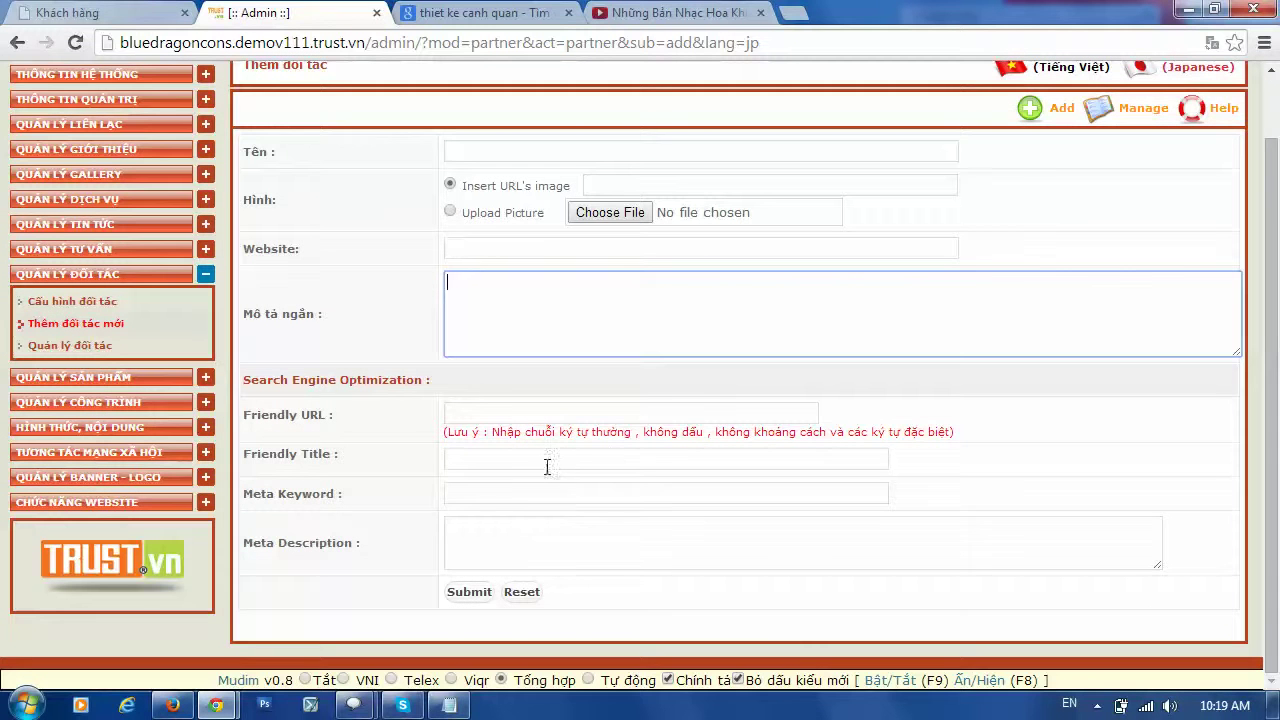
{"action": "left_click", "coordinate": [585, 458]}
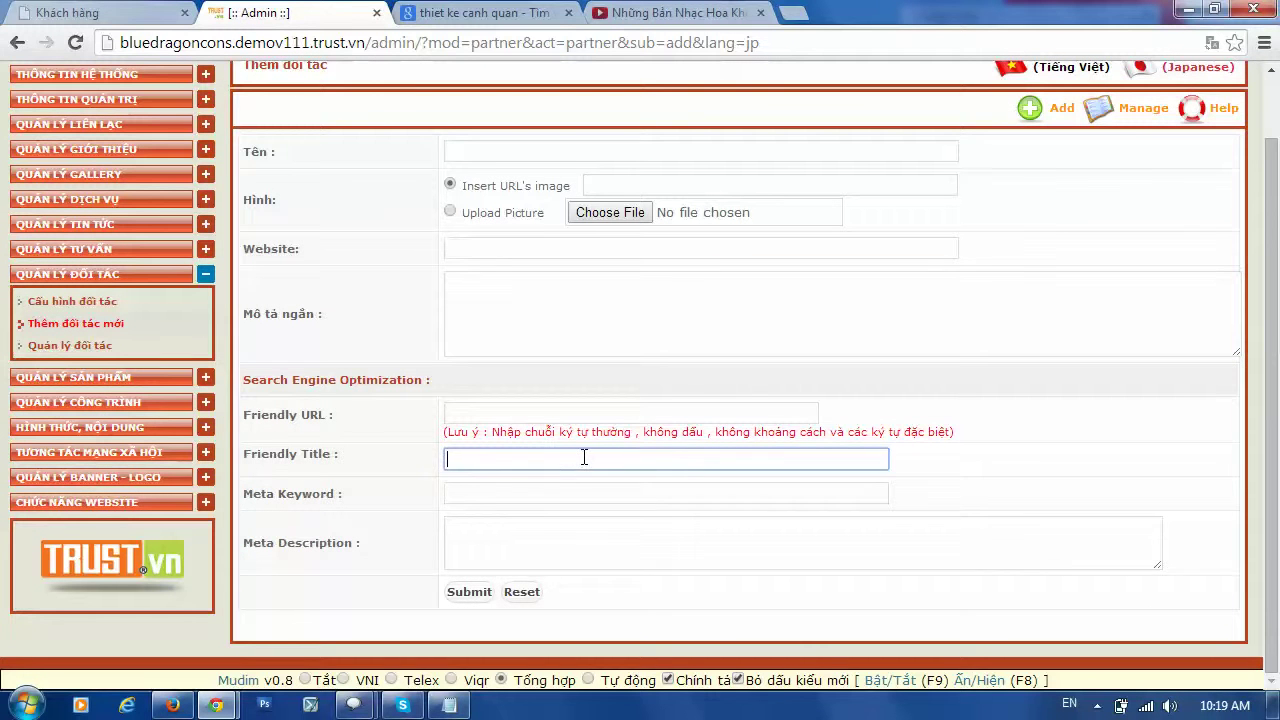
{"action": "left_click", "coordinate": [542, 491]}
{"action": "left_click", "coordinate": [574, 546]}
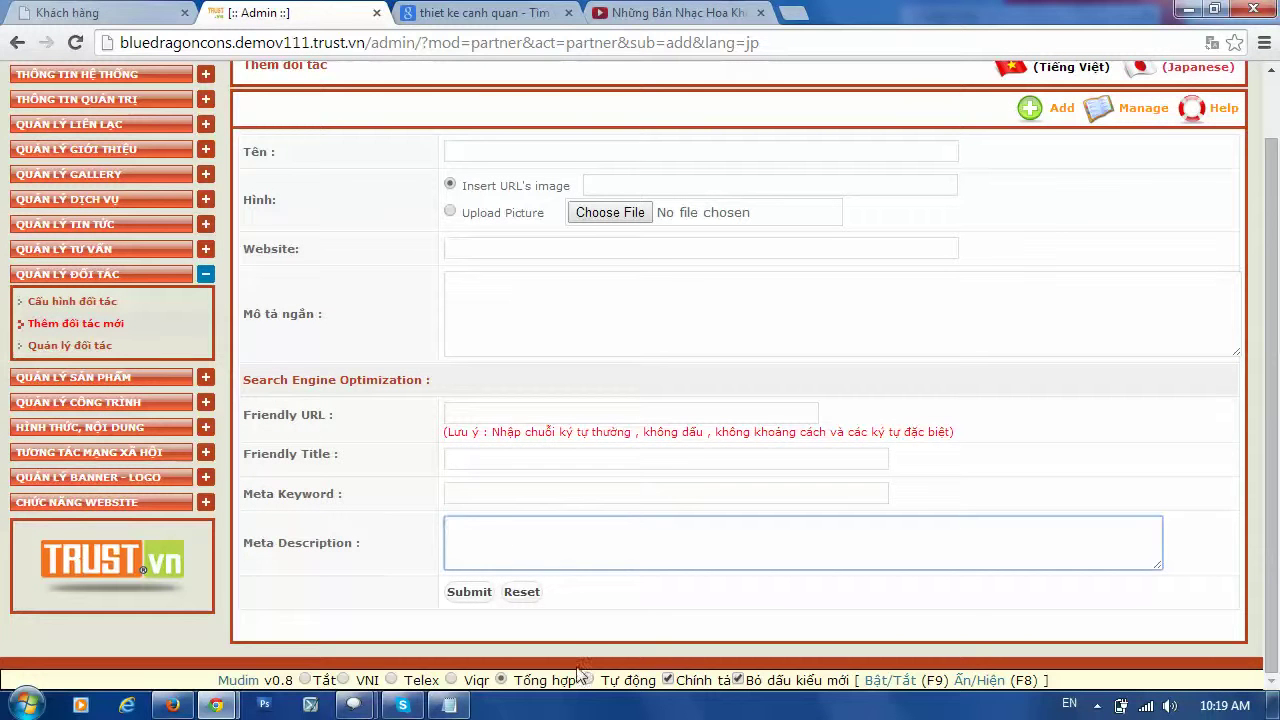
Open the manufacturer list and then the category list of the product management section to review their entries.
{"action": "left_click", "coordinate": [204, 280]}
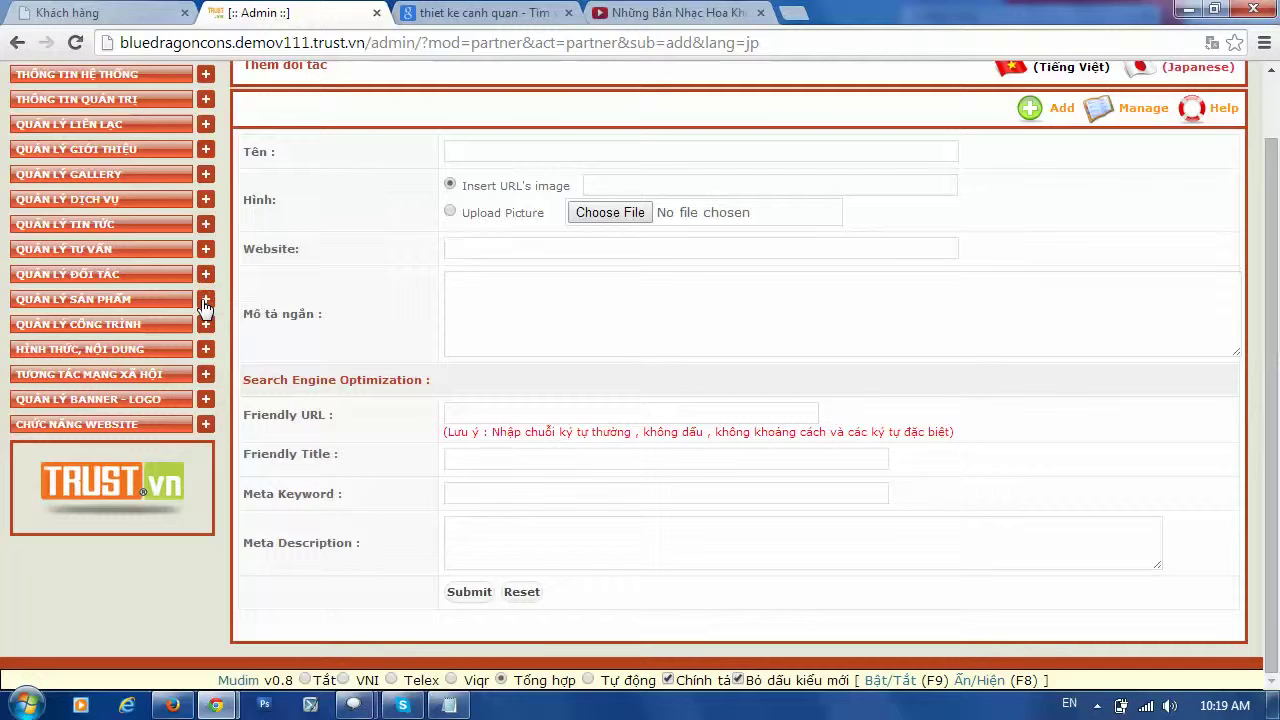
{"action": "left_click", "coordinate": [204, 300]}
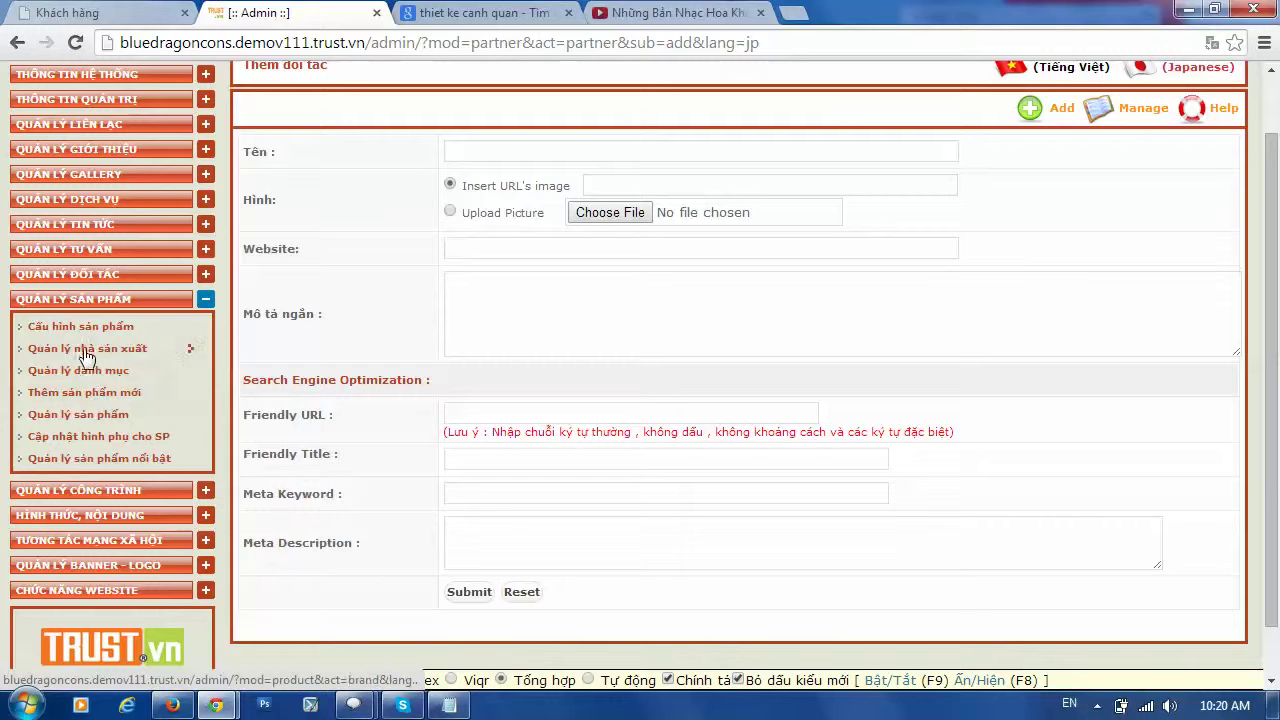
{"action": "left_click", "coordinate": [100, 351]}
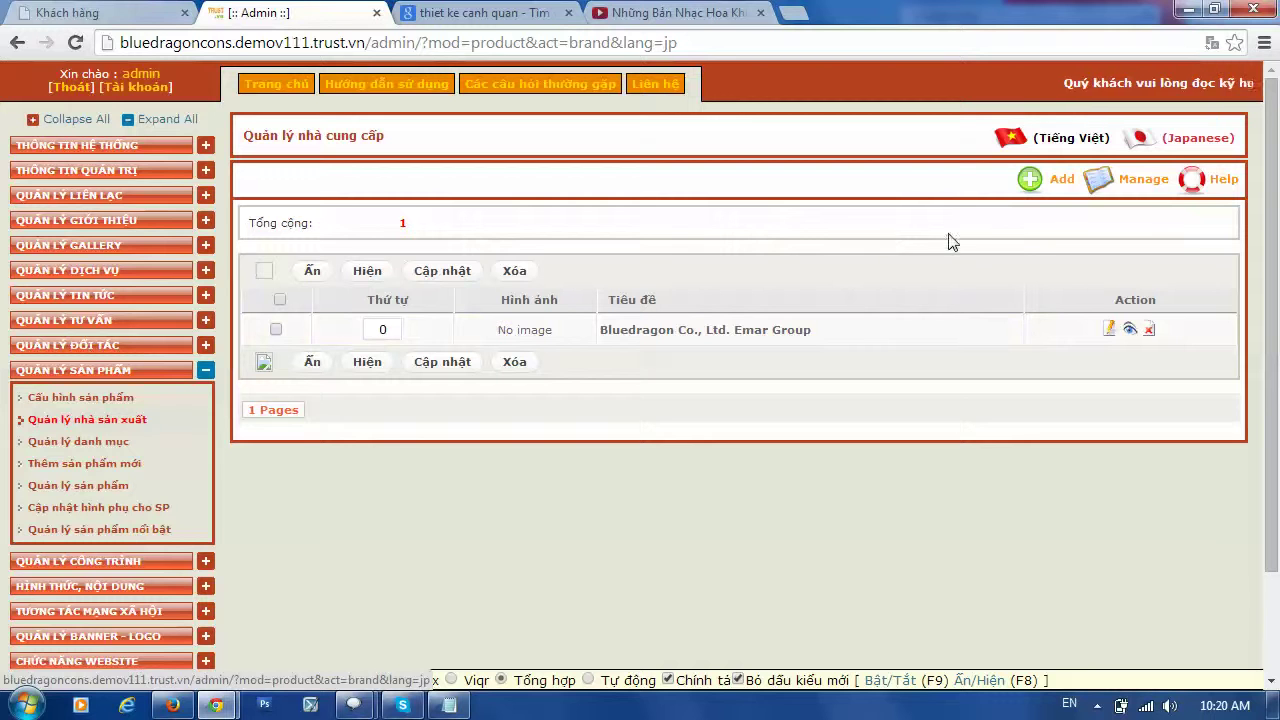
{"action": "left_click", "coordinate": [95, 447]}
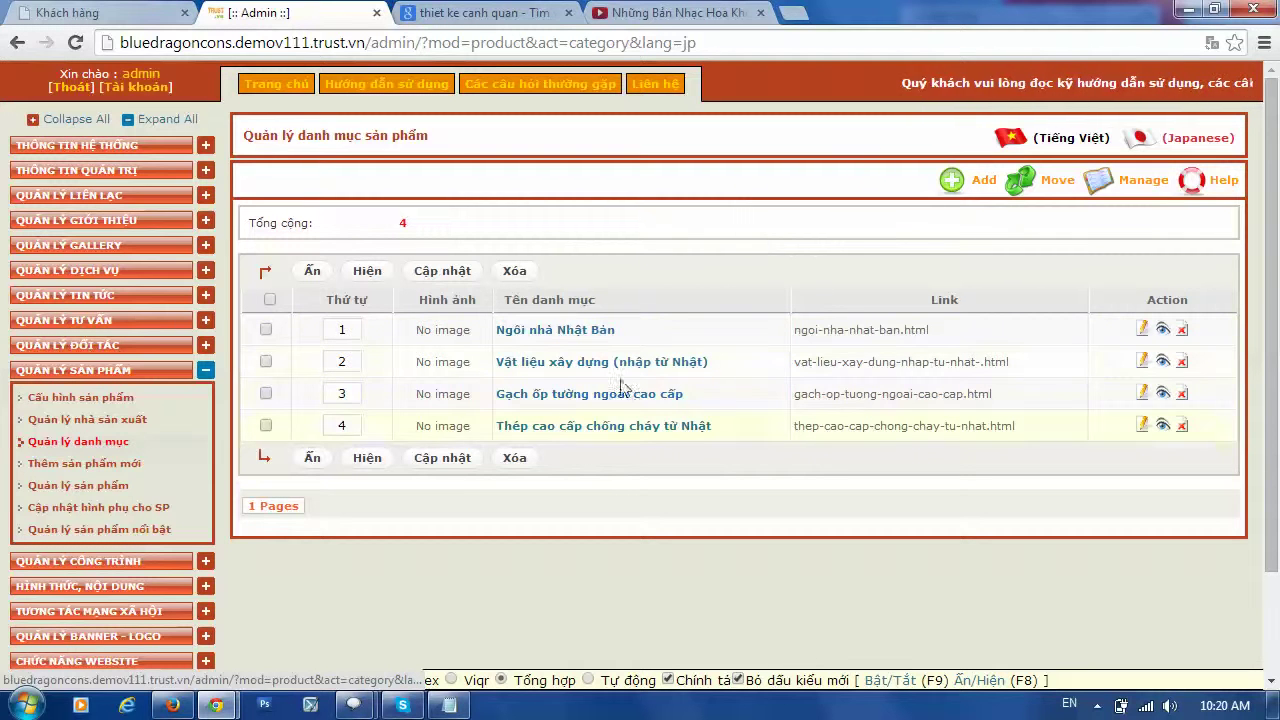
Start a new product, assign it to the category Ngôi nhà Nhật Bản and set its manufacturer to Bluedragon Co., Ltd. Emar Group.
{"action": "left_click", "coordinate": [106, 466]}
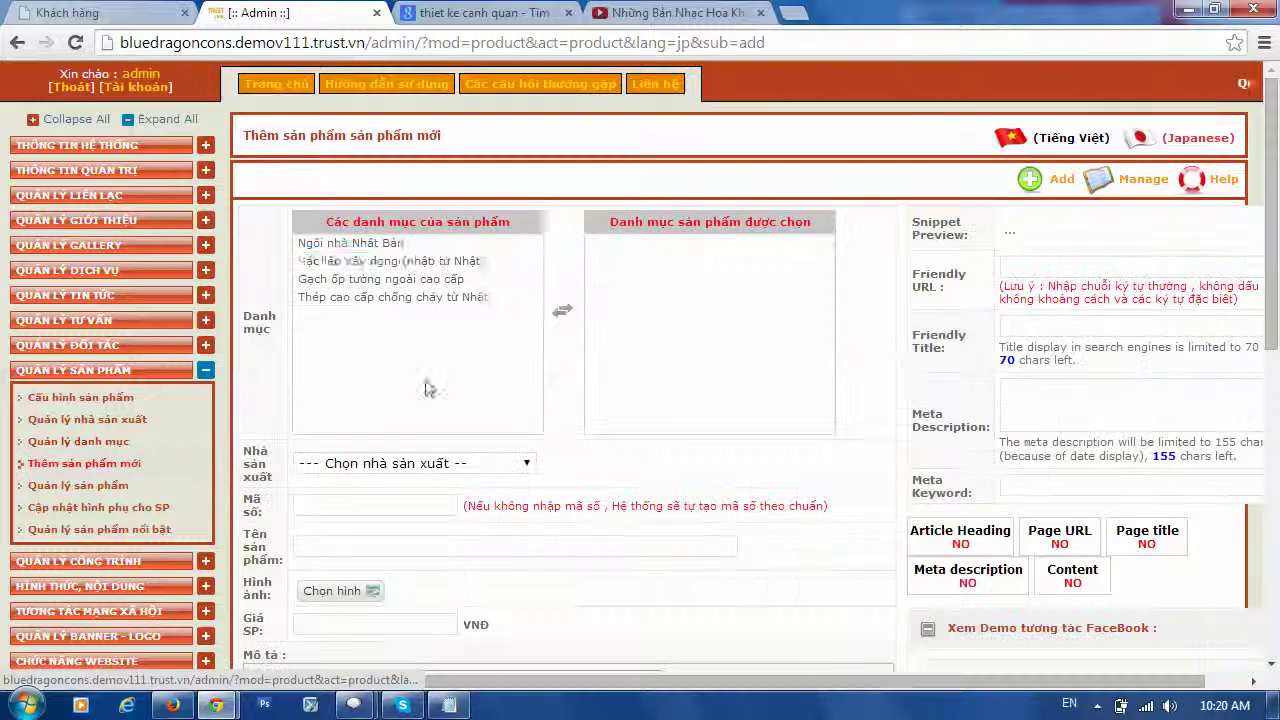
{"action": "left_click", "coordinate": [435, 261]}
{"action": "left_click", "coordinate": [320, 245]}
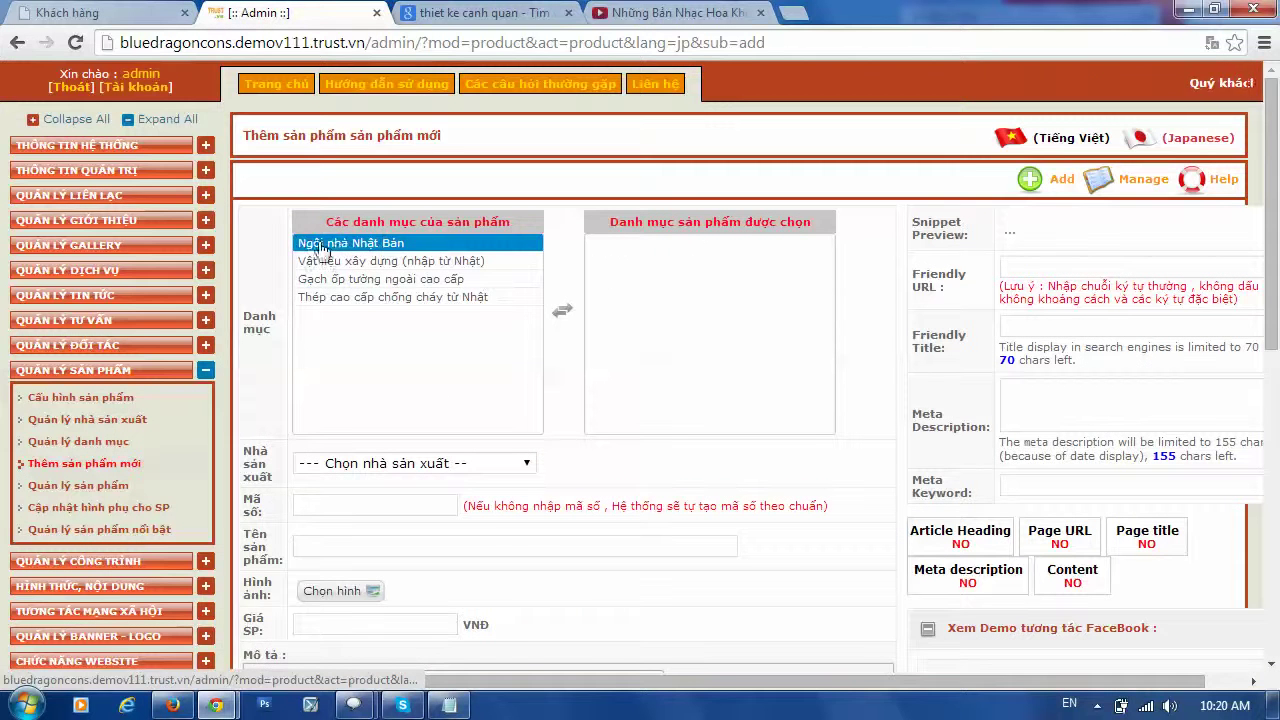
{"action": "double_click", "coordinate": [352, 245]}
{"action": "left_click", "coordinate": [332, 280]}
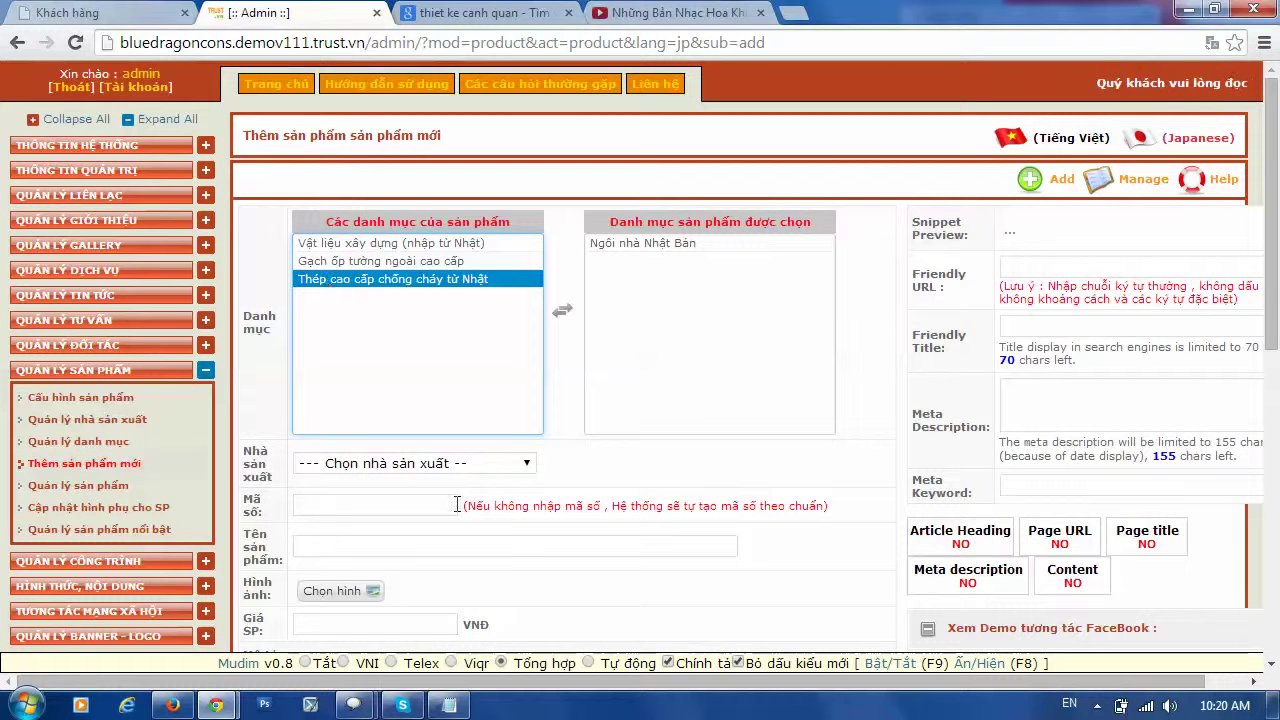
{"action": "left_click", "coordinate": [440, 464]}
{"action": "left_click", "coordinate": [417, 498]}
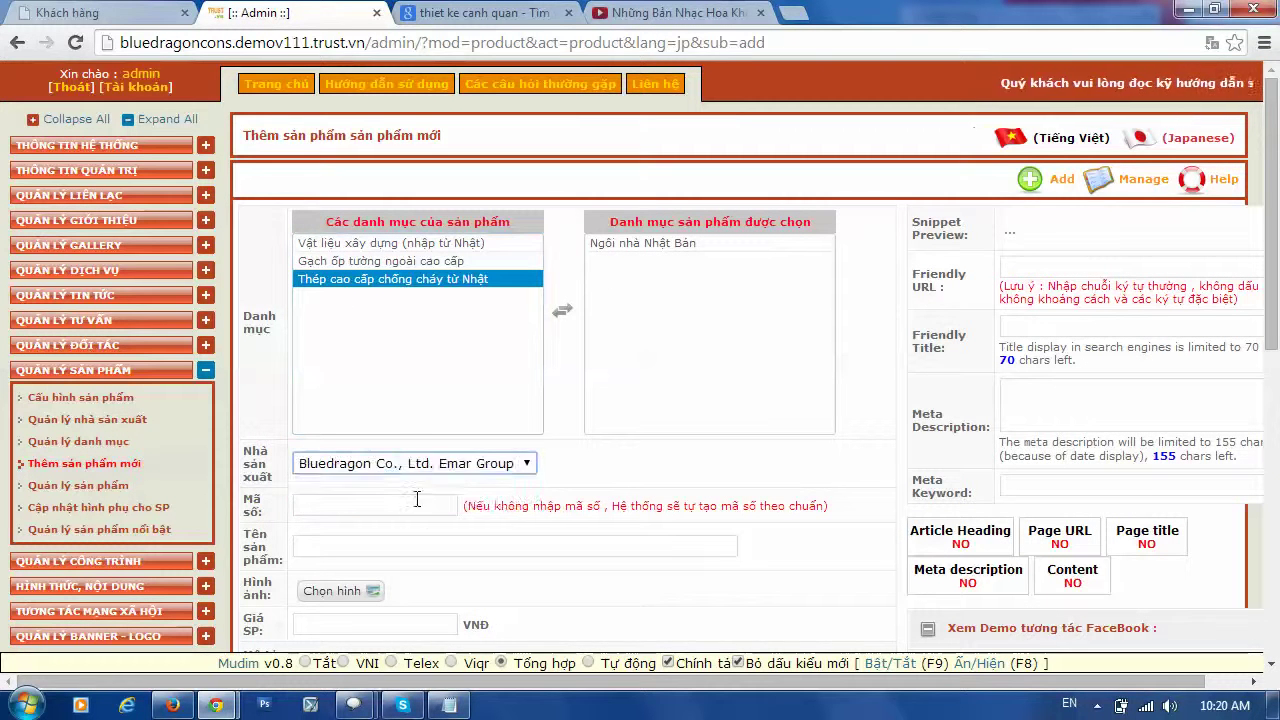
Examine the Mã số and Tên sản phẩm fields of the new product form.
{"action": "left_click", "coordinate": [352, 506]}
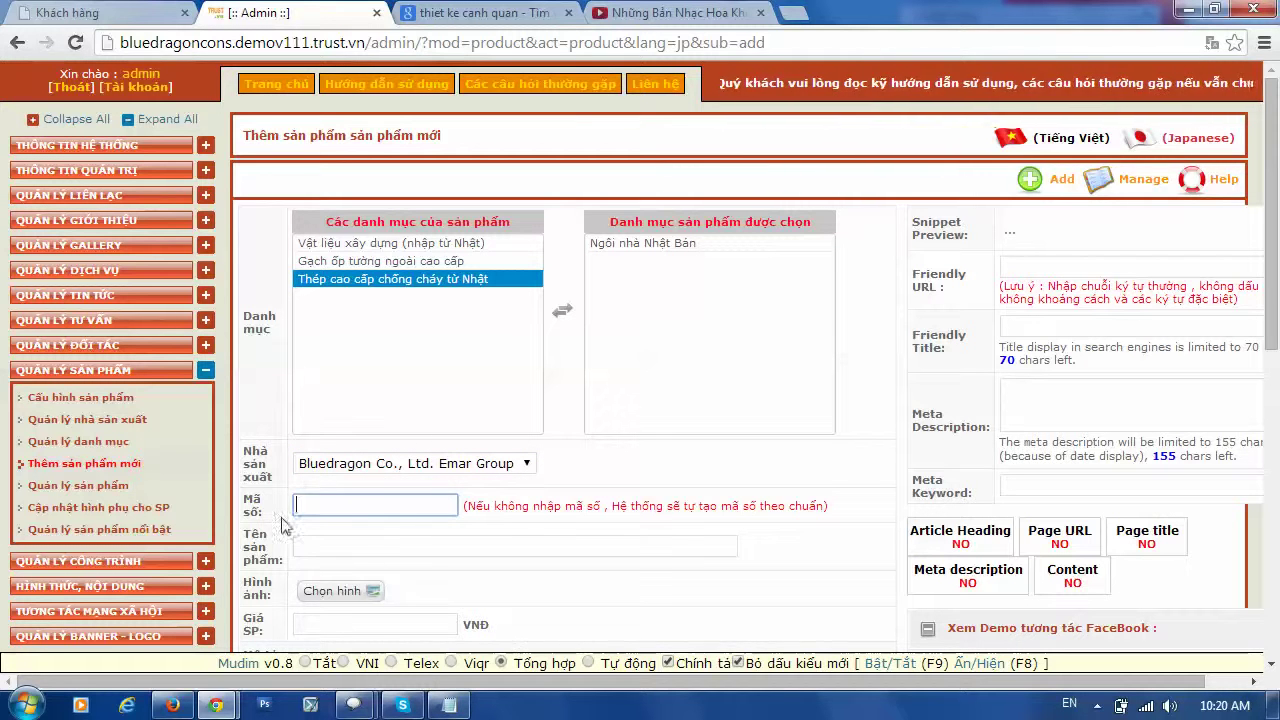
{"action": "left_click", "coordinate": [347, 545]}
{"action": "scroll", "coordinate": [392, 549], "scroll_direction": "down", "scroll_amount": 1}
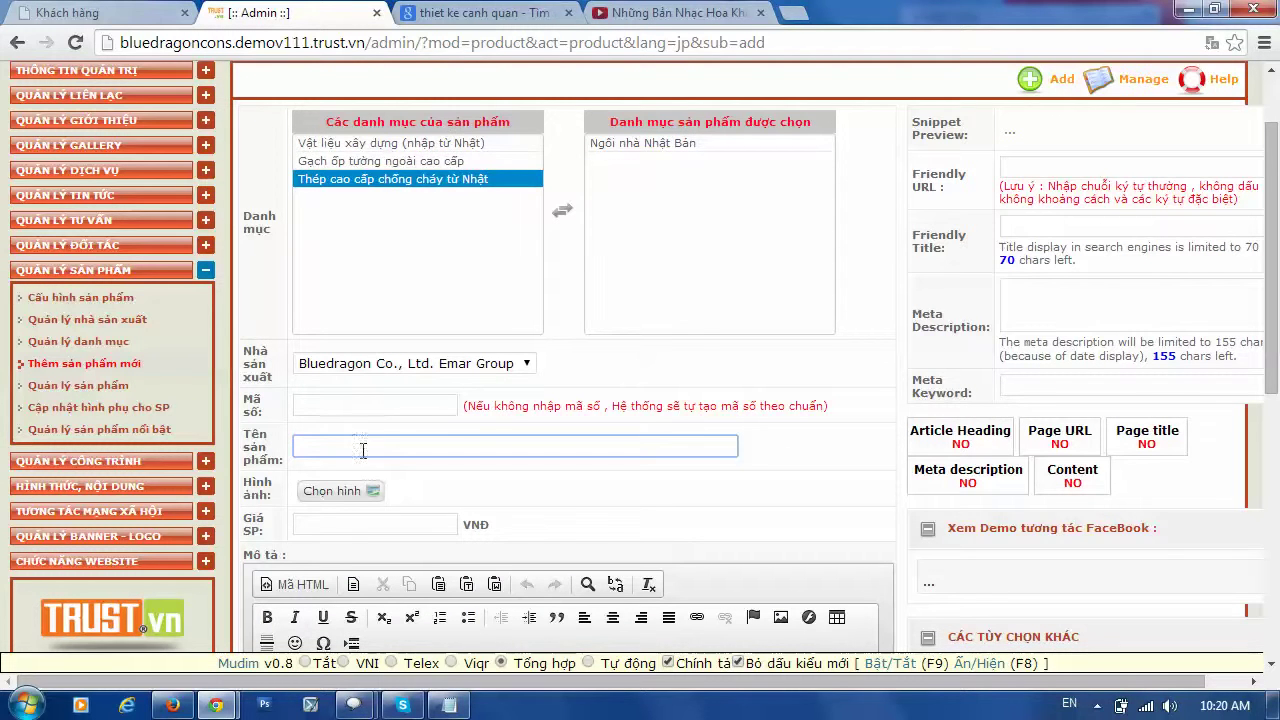
Add the category Gạch ốp tường ngoài cao cấp to the product's chosen categories and remove it again.
{"action": "double_click", "coordinate": [400, 162]}
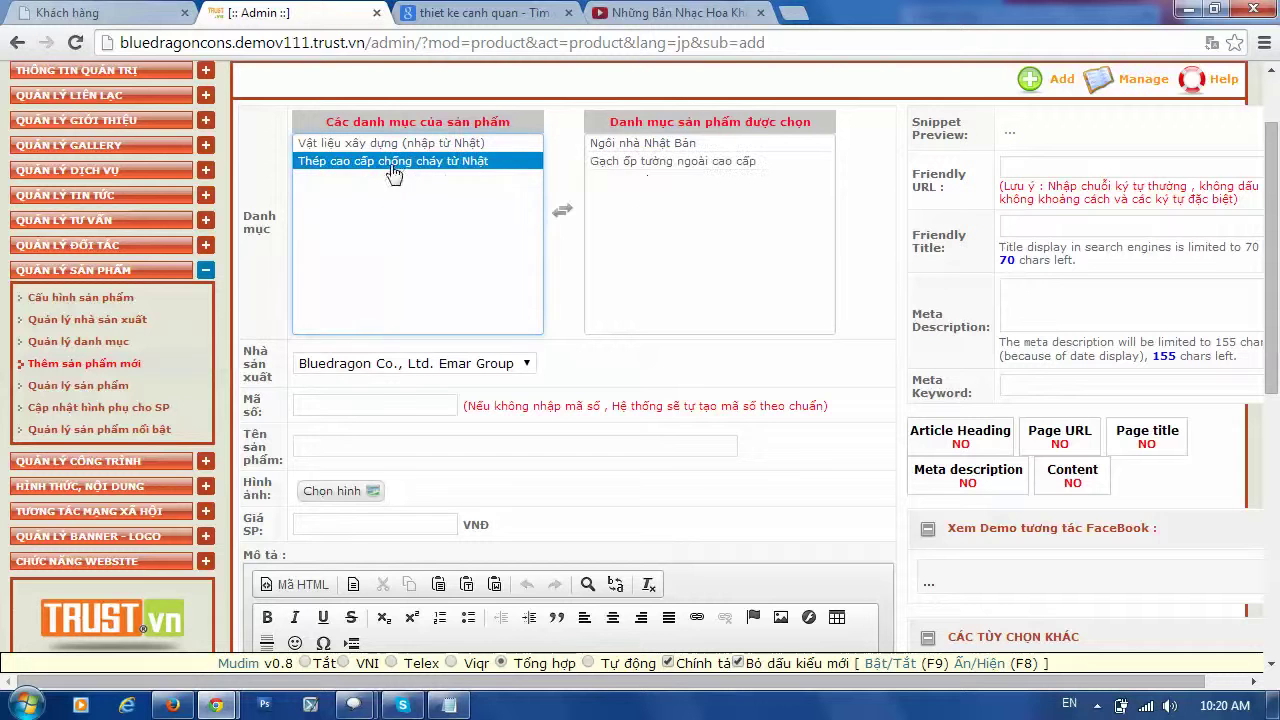
{"action": "left_click", "coordinate": [664, 164]}
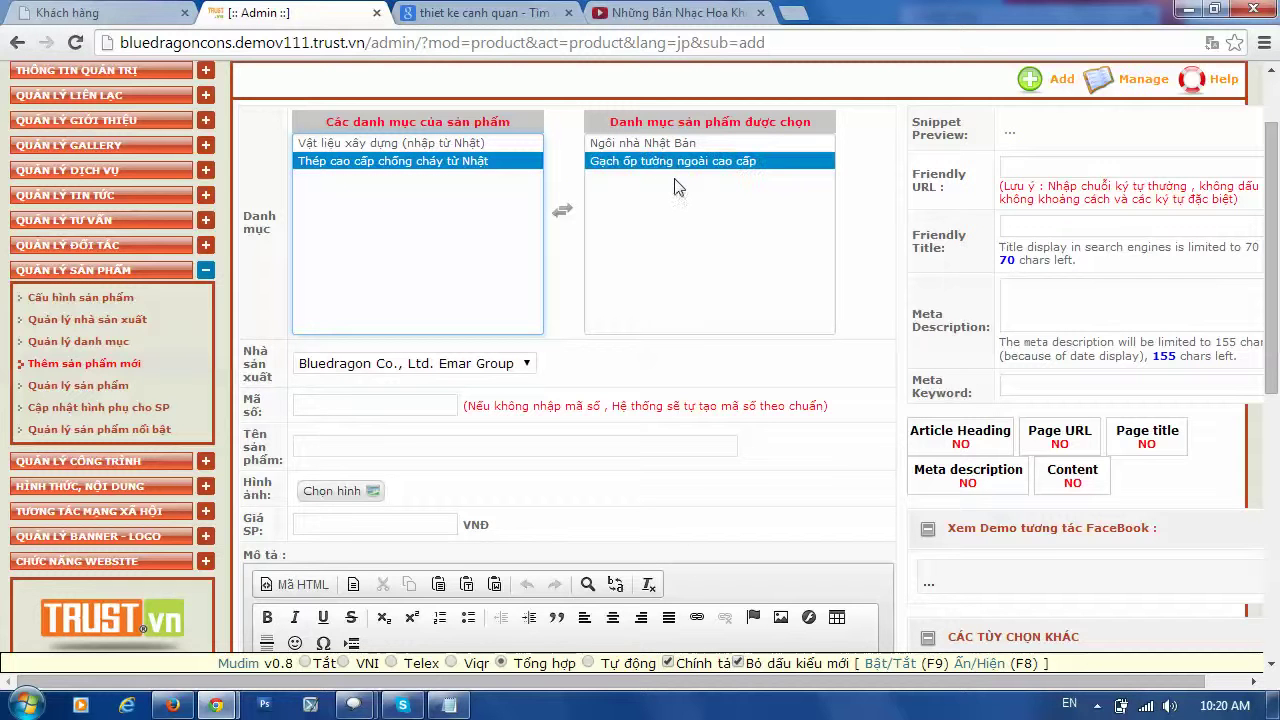
{"action": "left_click", "coordinate": [686, 143]}
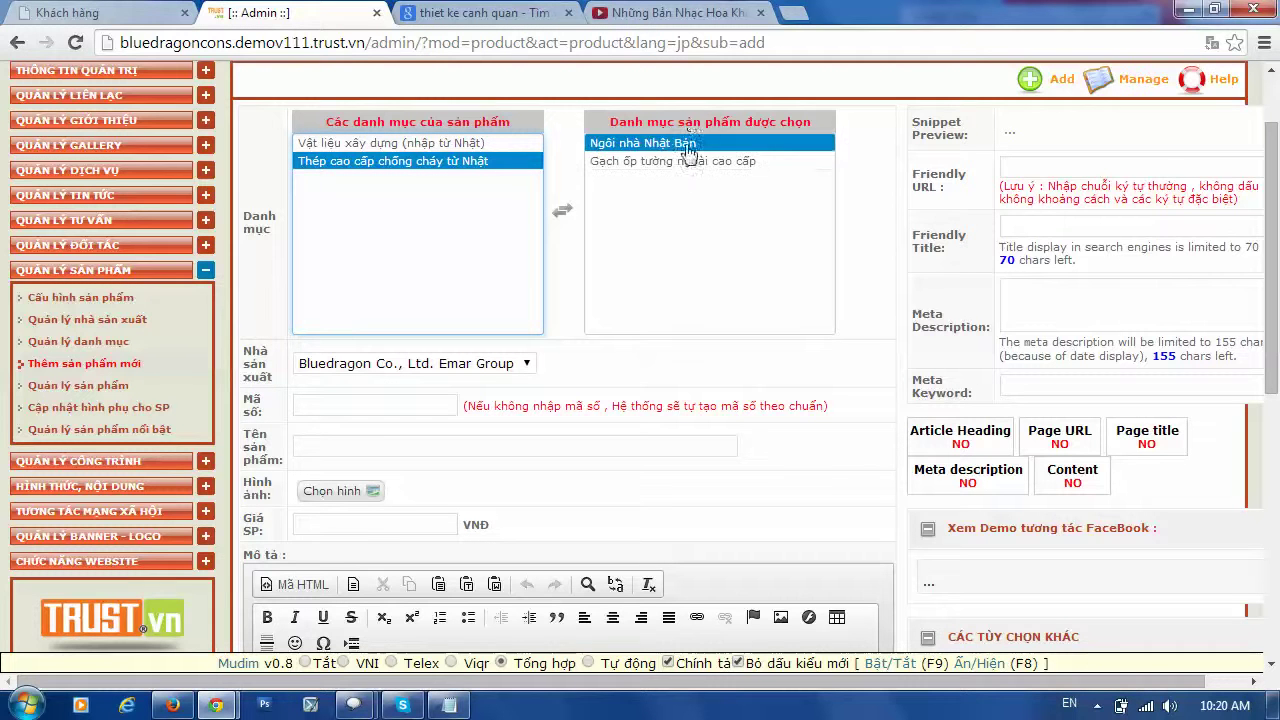
{"action": "double_click", "coordinate": [684, 162]}
{"action": "left_click", "coordinate": [645, 145]}
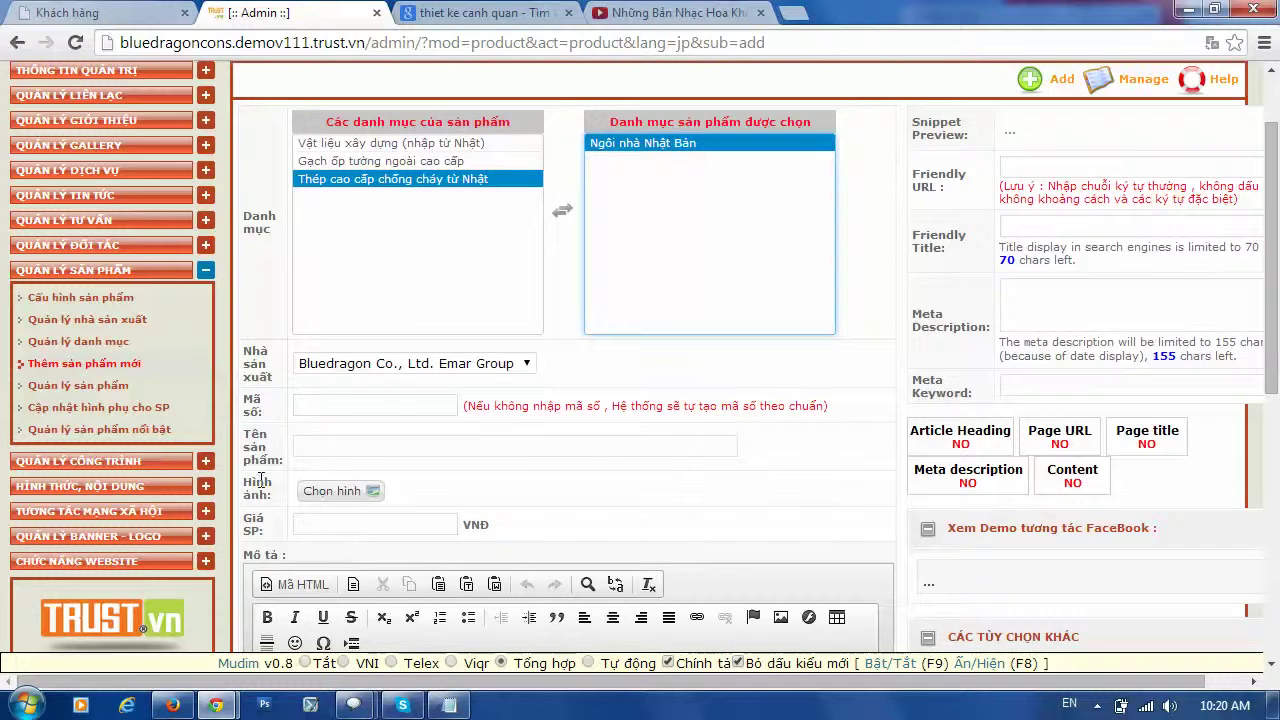
Review the image, price, description and other option fields in the rest of the new product form.
{"action": "scroll", "coordinate": [457, 466], "scroll_direction": "down", "scroll_amount": 6}
{"action": "scroll", "coordinate": [509, 420], "scroll_direction": "up", "scroll_amount": 3}
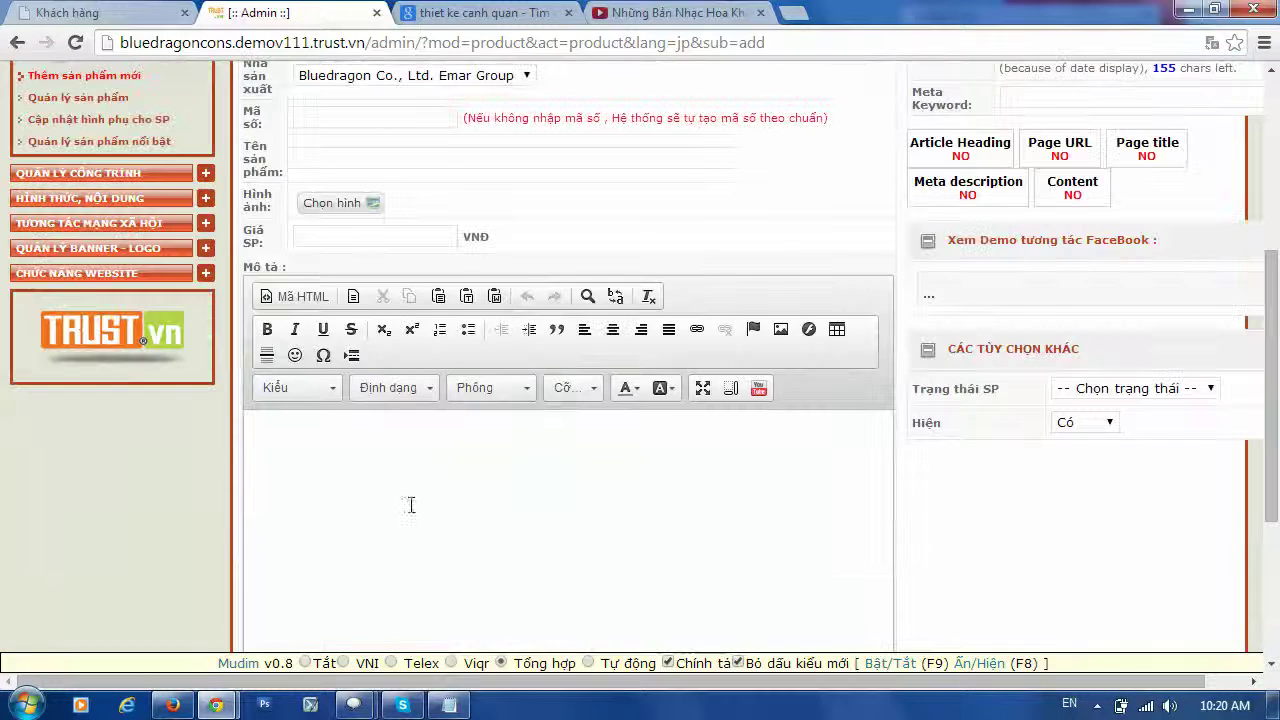
{"action": "scroll", "coordinate": [585, 532], "scroll_direction": "up", "scroll_amount": 3}
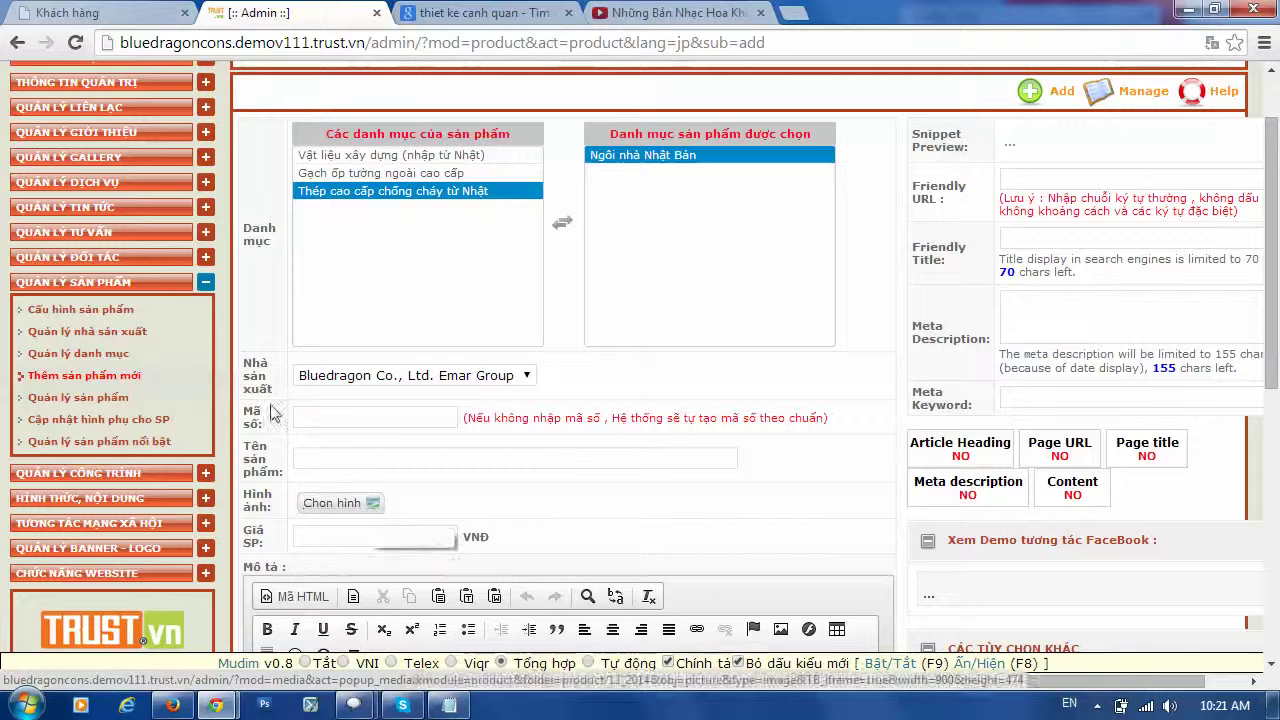
{"action": "scroll", "coordinate": [543, 449], "scroll_direction": "down", "scroll_amount": 6}
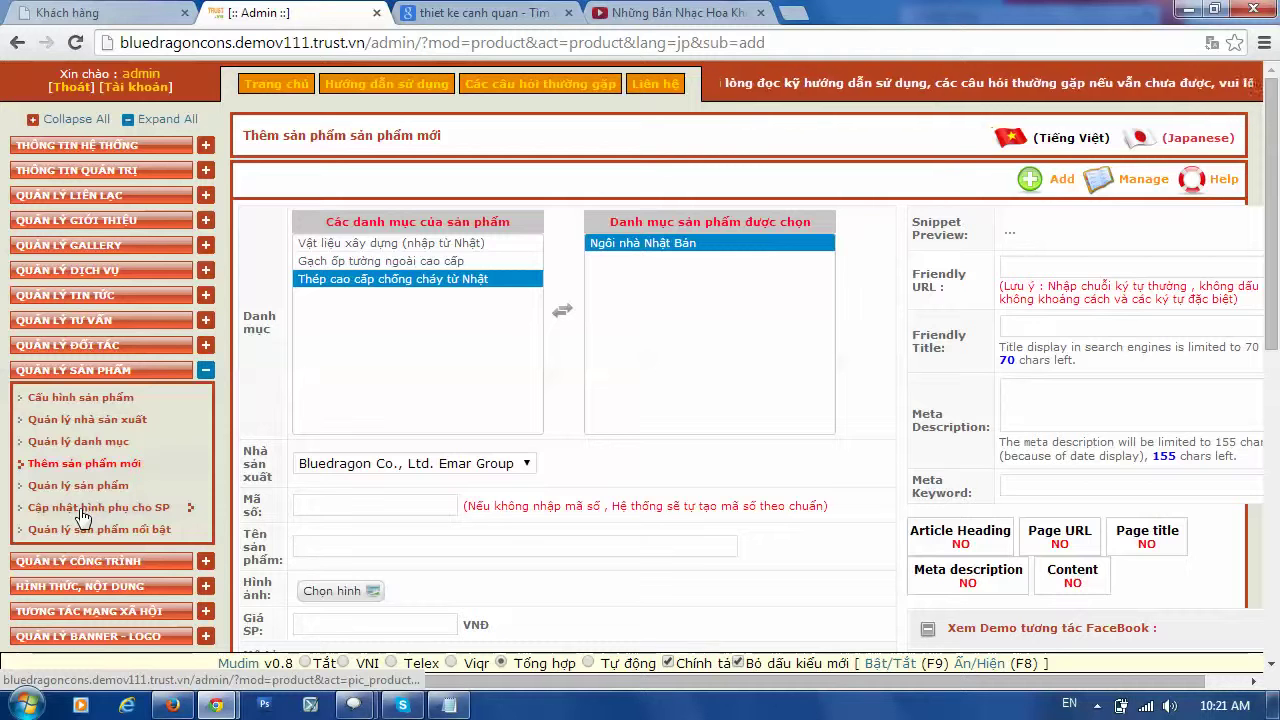
Open the supplementary image list of the products and start editing the images of Japan Villa(Japanese Room).
{"action": "left_click", "coordinate": [81, 510]}
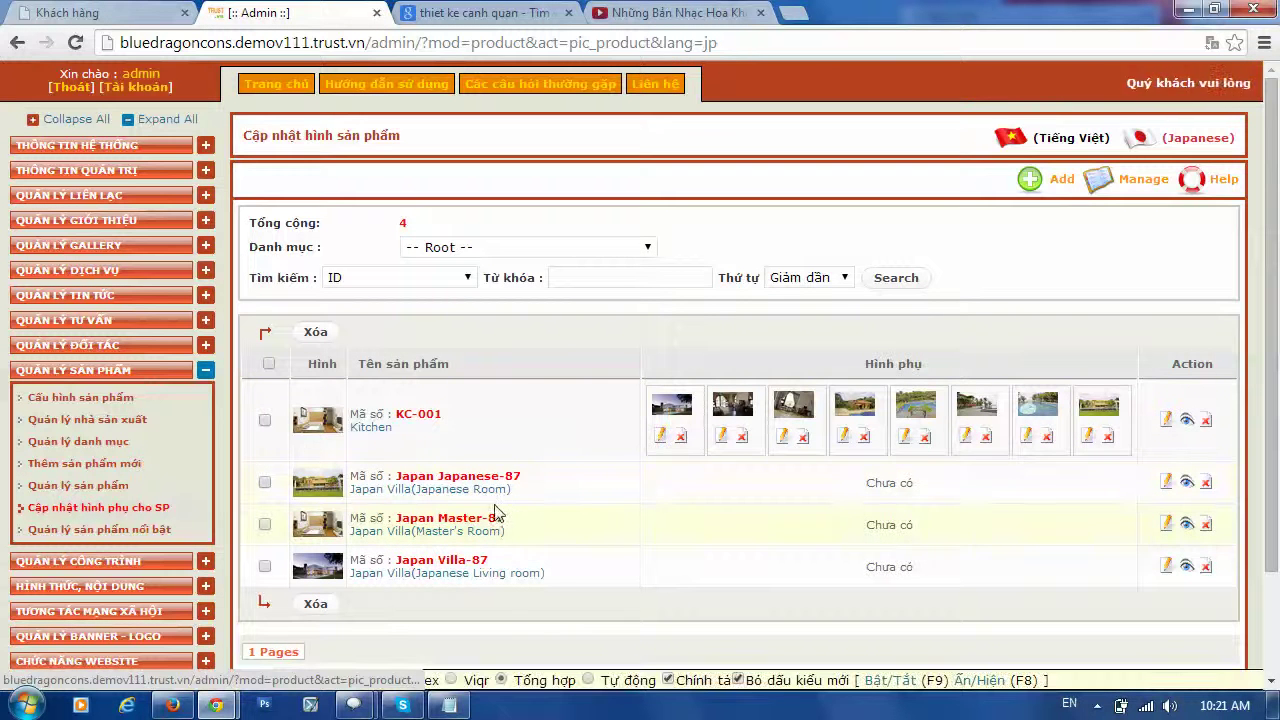
{"action": "left_click", "coordinate": [1165, 481]}
{"action": "scroll", "coordinate": [533, 511], "scroll_direction": "down", "scroll_amount": 3}
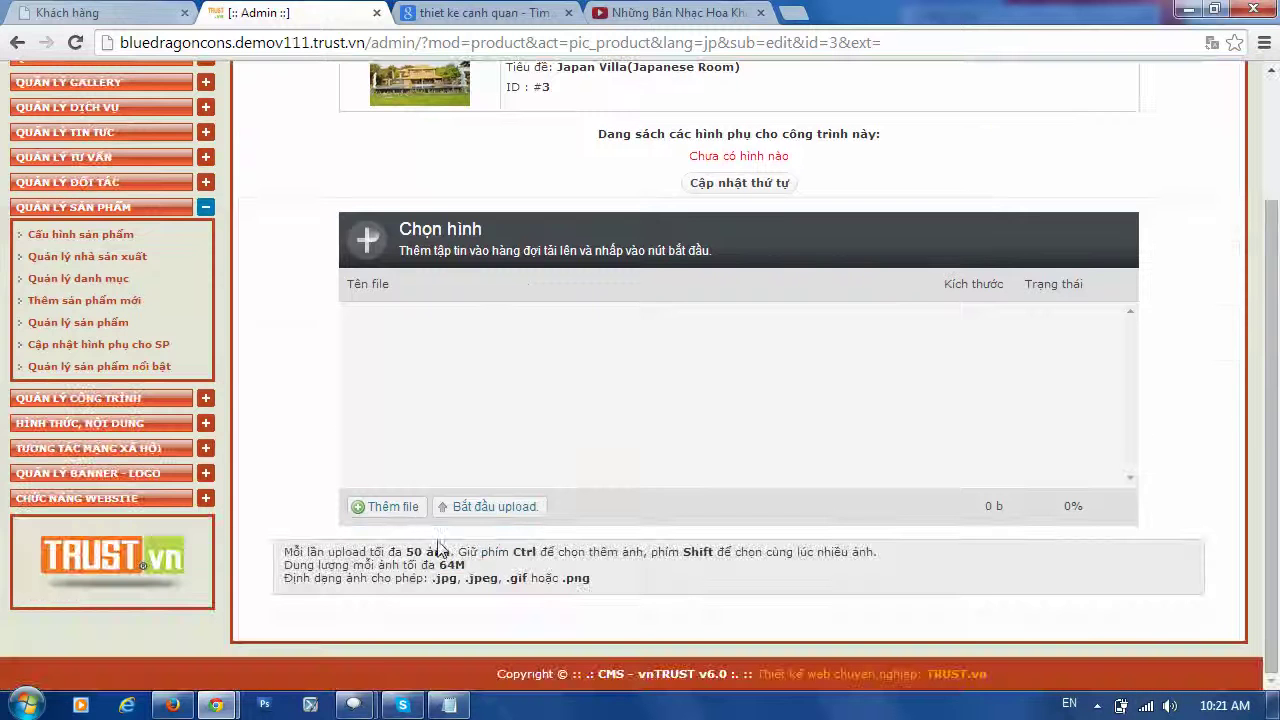
Add all images from the Sample Pictures folder to the product's supplementary images and upload them.
{"action": "left_click", "coordinate": [389, 506]}
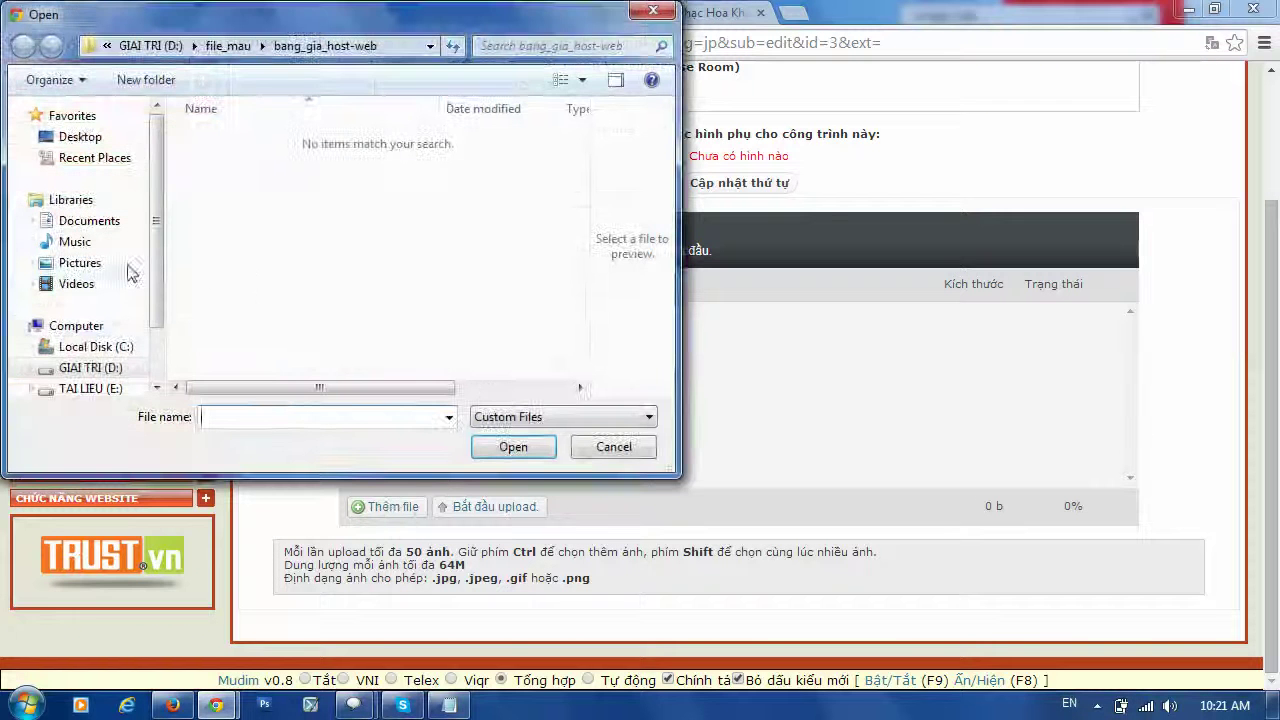
{"action": "left_click", "coordinate": [68, 263]}
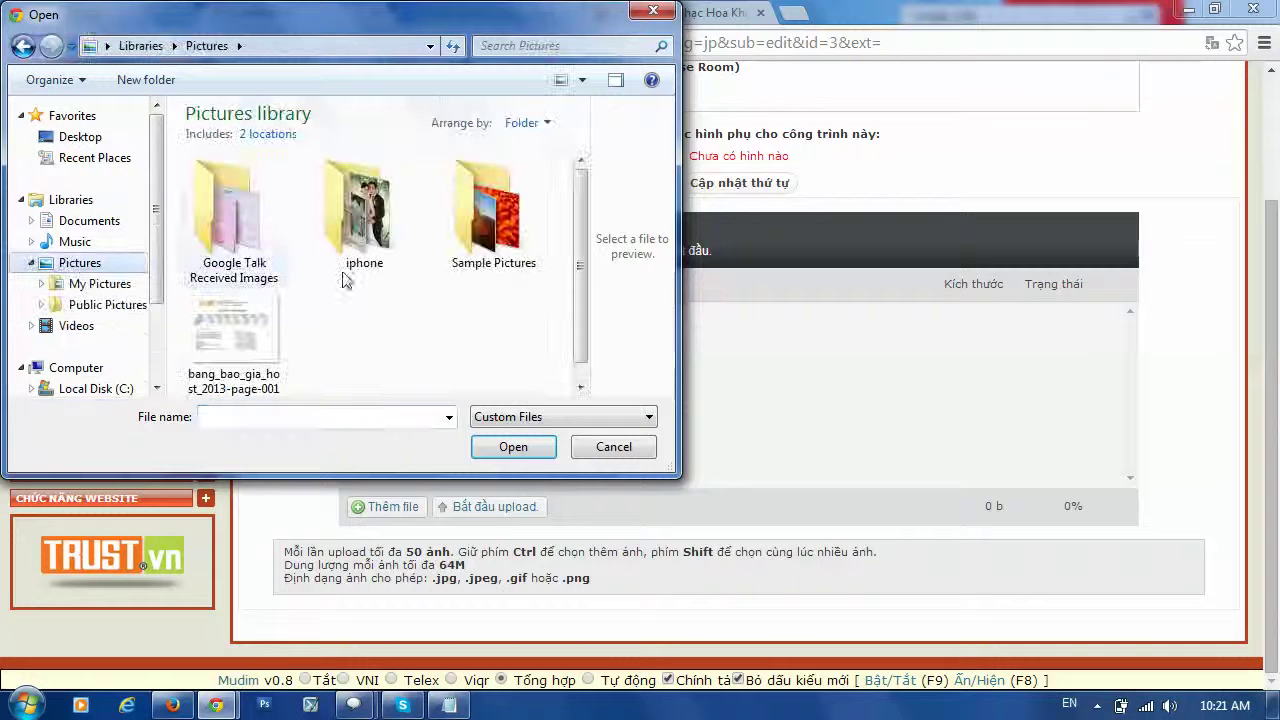
{"action": "double_click", "coordinate": [515, 257]}
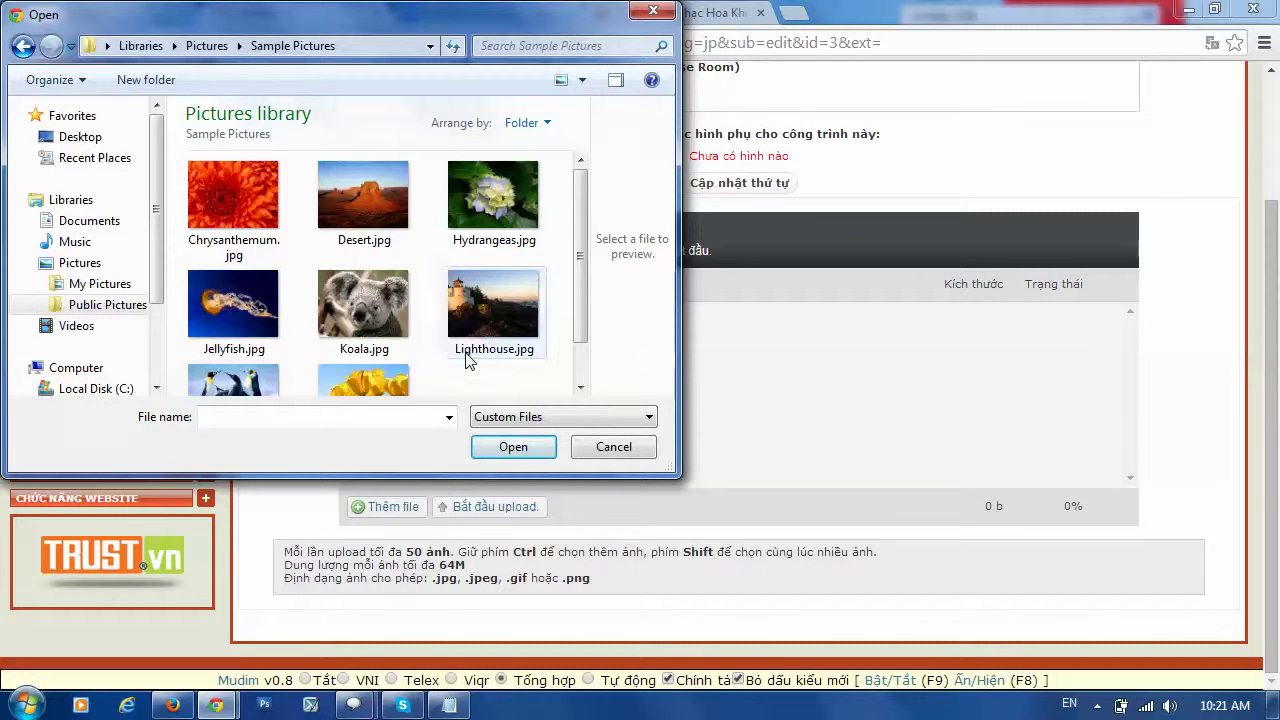
{"action": "key", "text": "ctrl+a"}
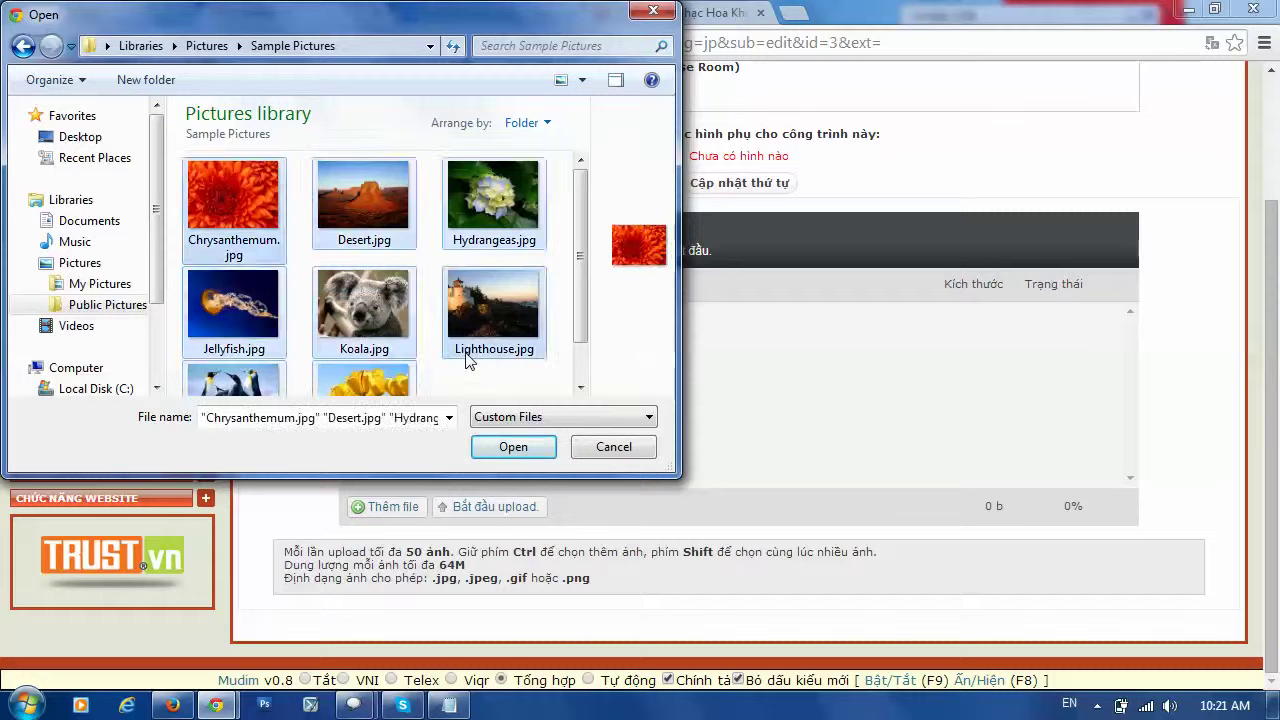
{"action": "left_click", "coordinate": [516, 450]}
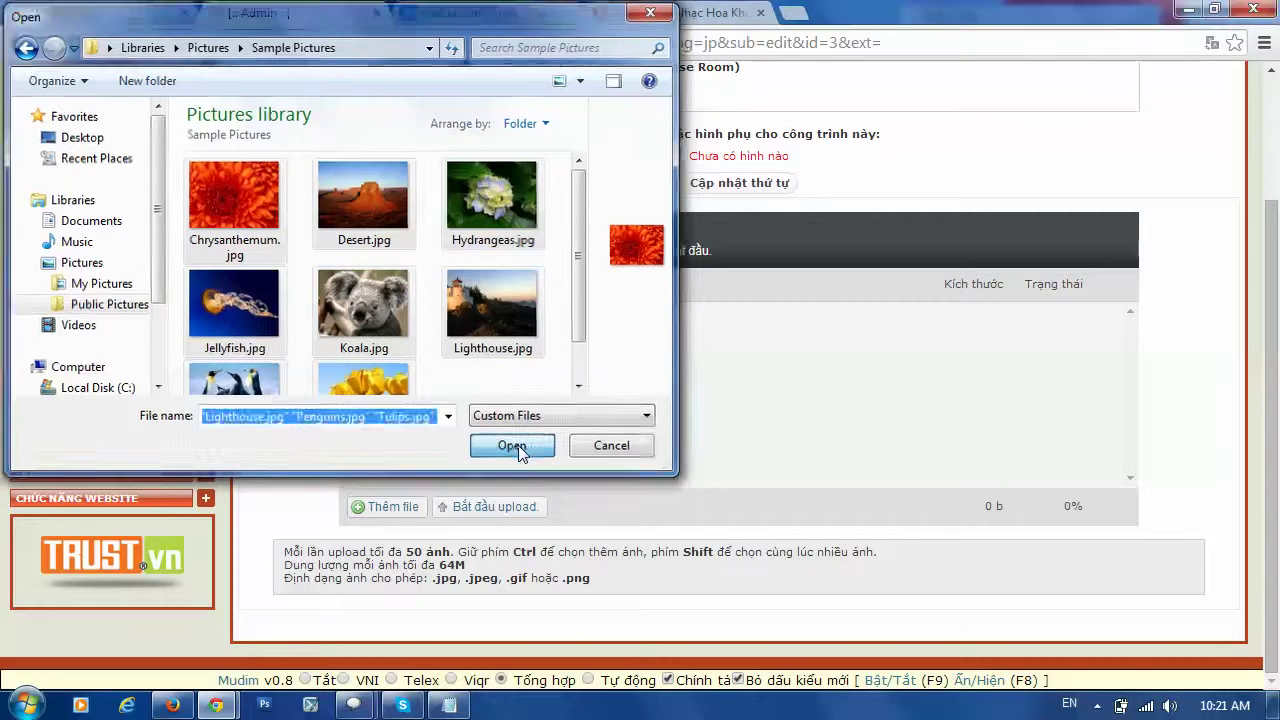
{"action": "left_click", "coordinate": [486, 507]}
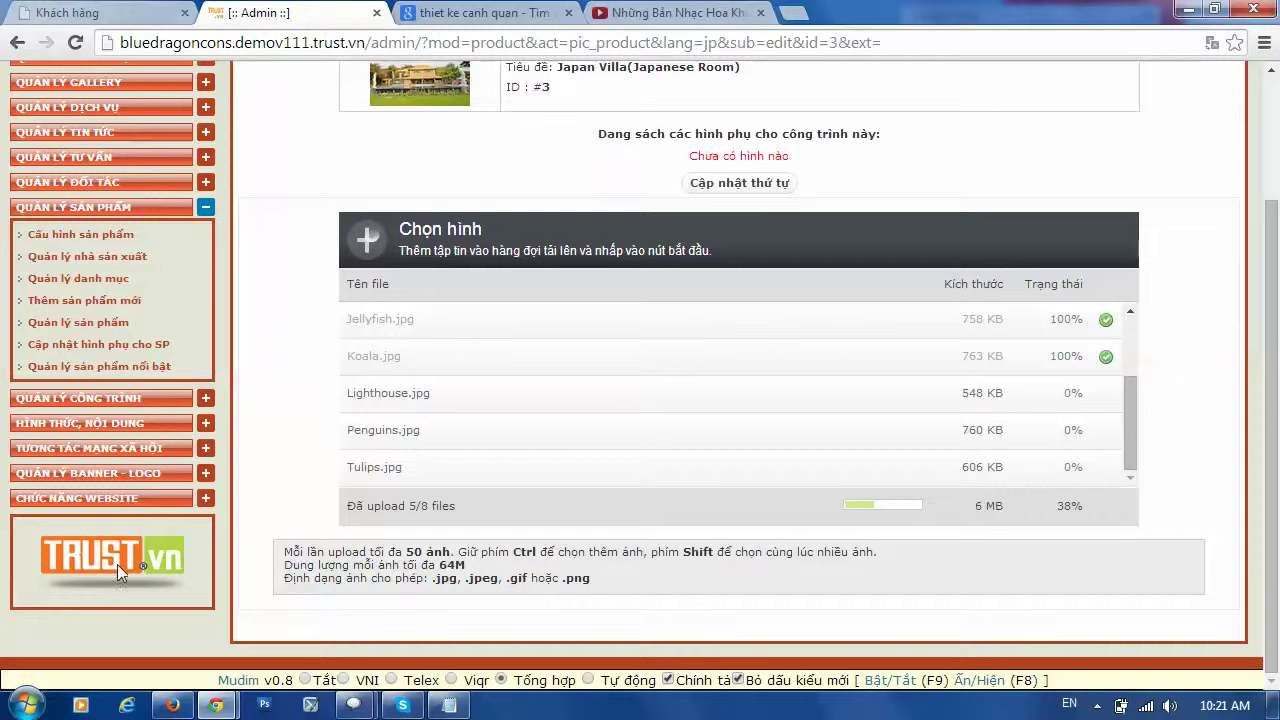
Switch to the public website and open its Sản phẩm page to view the listed products.
{"action": "left_click", "coordinate": [88, 12]}
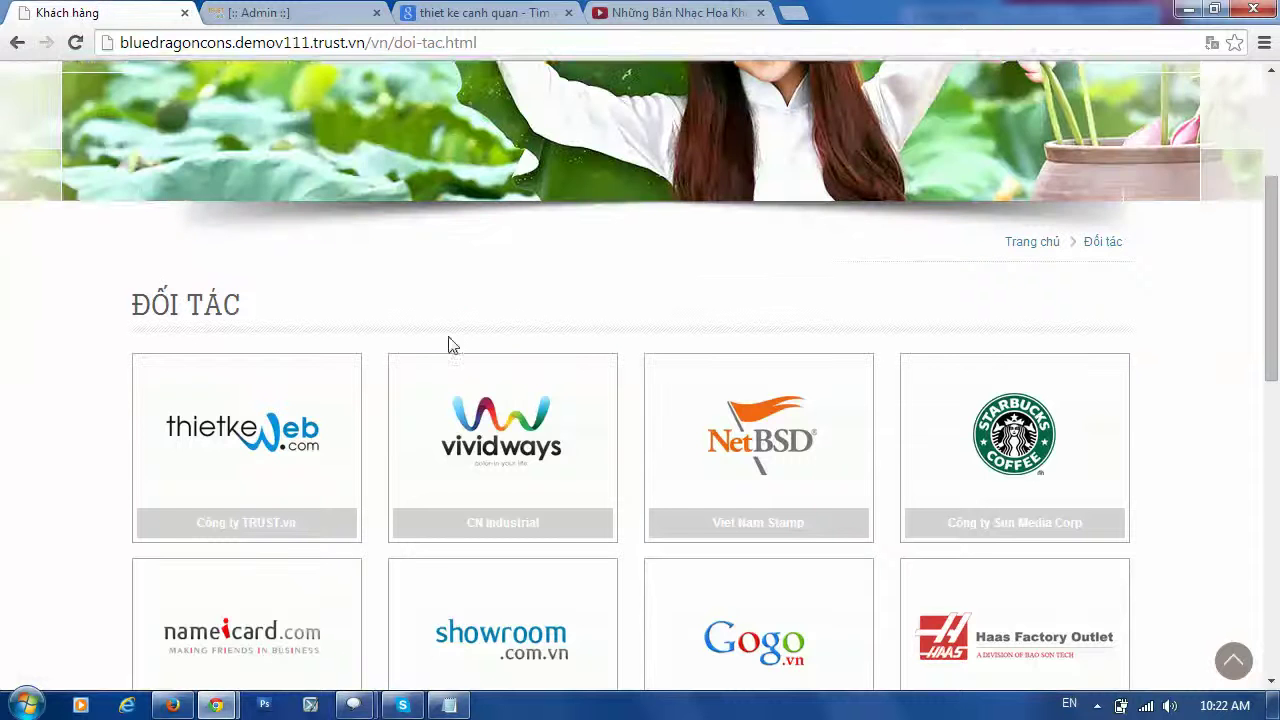
{"action": "scroll", "coordinate": [446, 343], "scroll_direction": "up", "scroll_amount": 3}
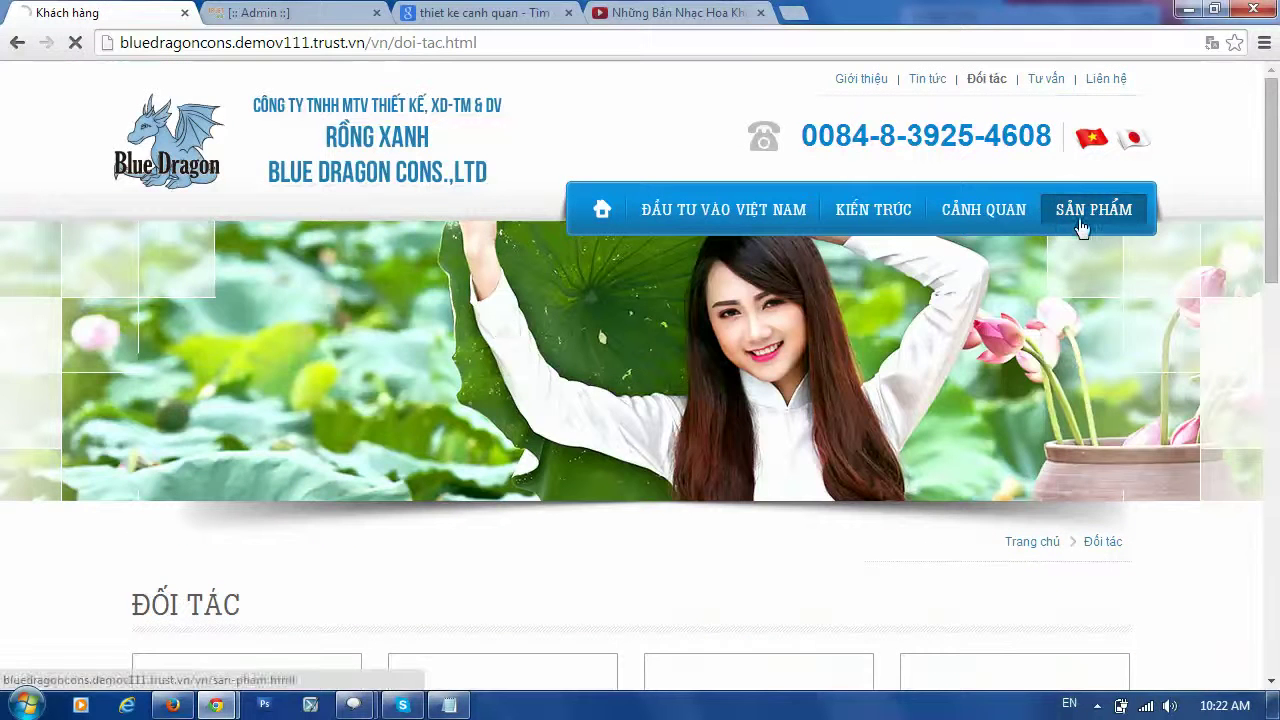
{"action": "left_click", "coordinate": [1086, 228]}
{"action": "scroll", "coordinate": [700, 300], "scroll_direction": "down", "scroll_amount": 6}
{"action": "scroll", "coordinate": [680, 392], "scroll_direction": "up", "scroll_amount": 4}
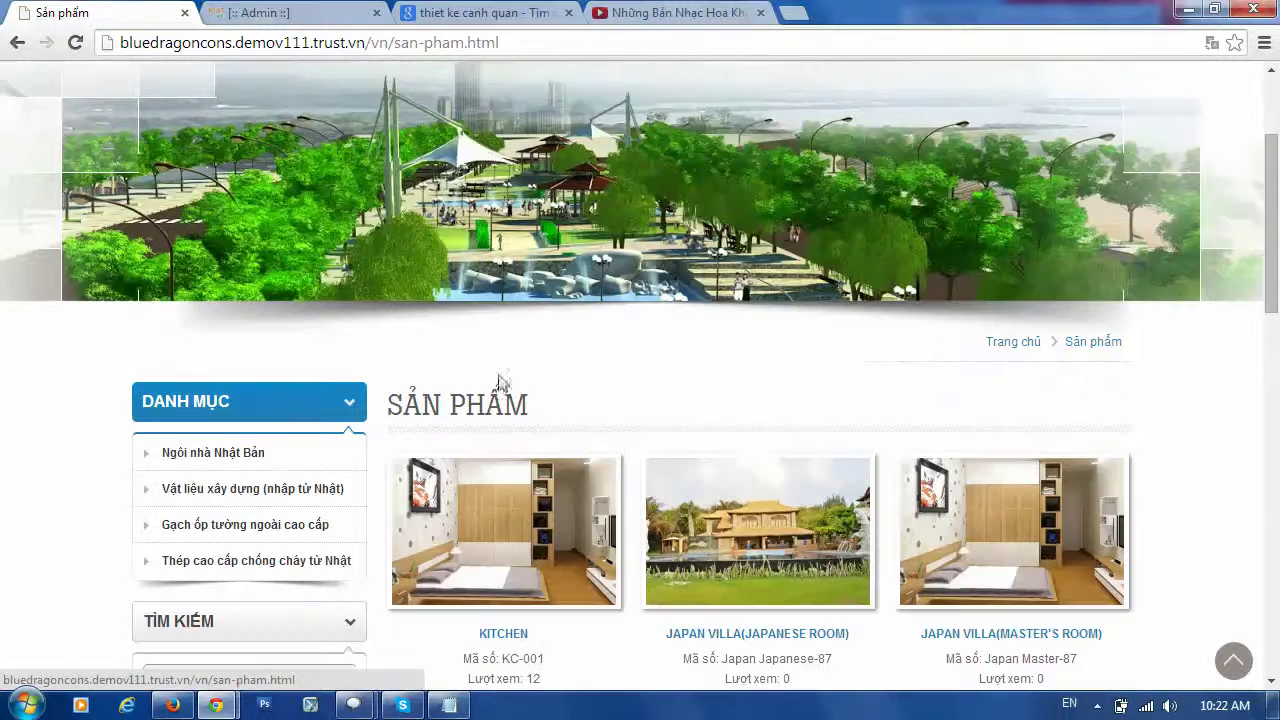